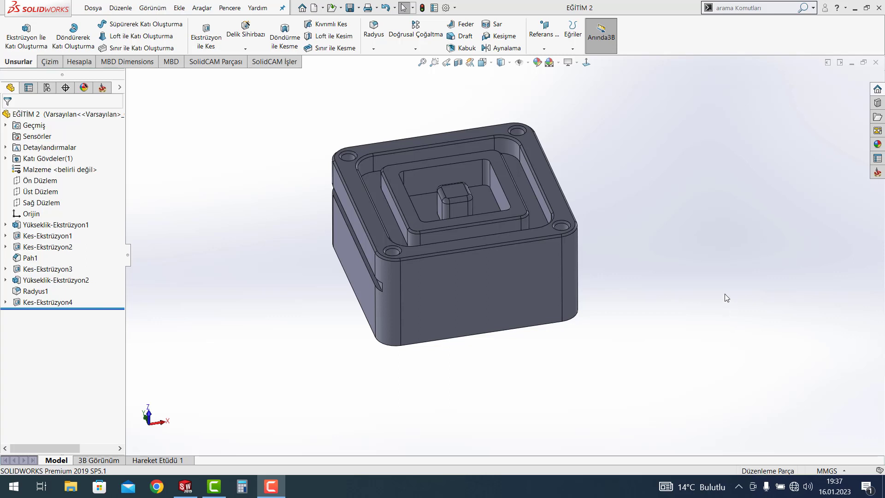
Orbit the EĞİTİM 2 block to inspect its pocketed top and its underside
left_click(724, 291)
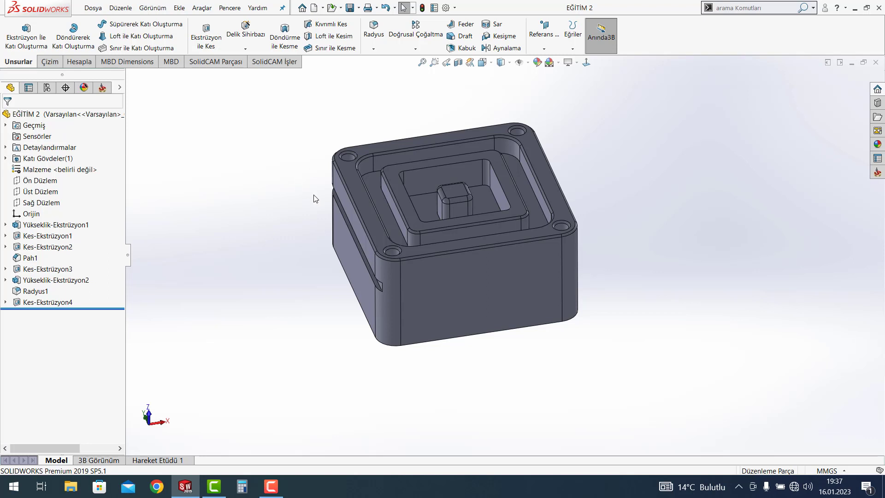
mouse_move(315, 199)
middle_mouse_down()
mouse_move(302, 191)
mouse_move(296, 247)
mouse_move(270, 247)
mouse_move(253, 231)
mouse_move(247, 208)
mouse_move(406, 200)
mouse_move(436, 183)
mouse_move(425, 191)
mouse_move(316, 192)
mouse_move(311, 203)
middle_mouse_up()
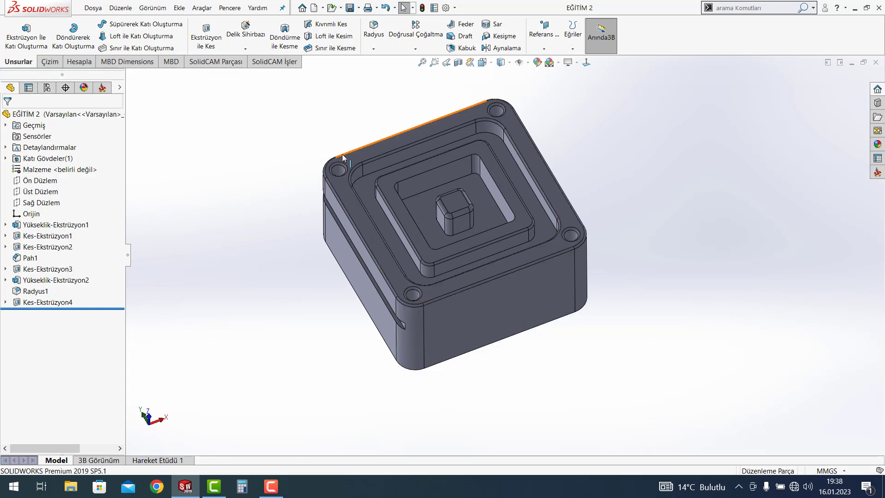
middle_click_drag(556, 351, 548, 336)
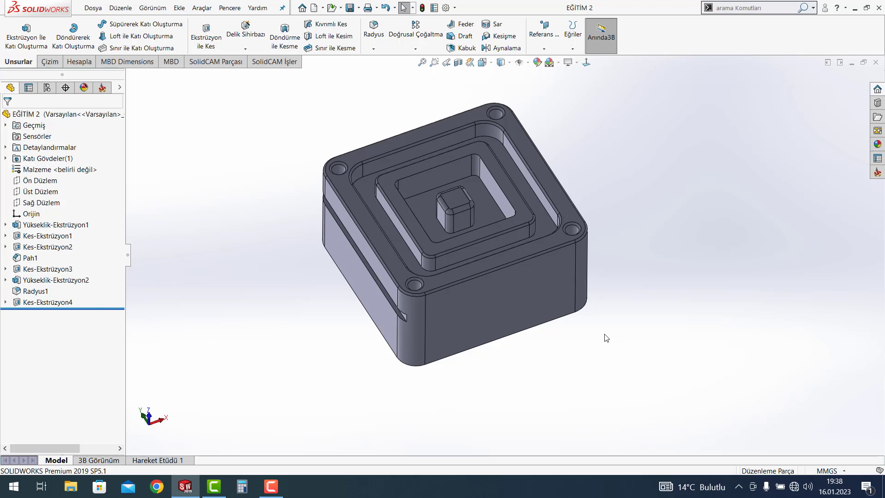
middle_click_drag(571, 360, 575, 140)
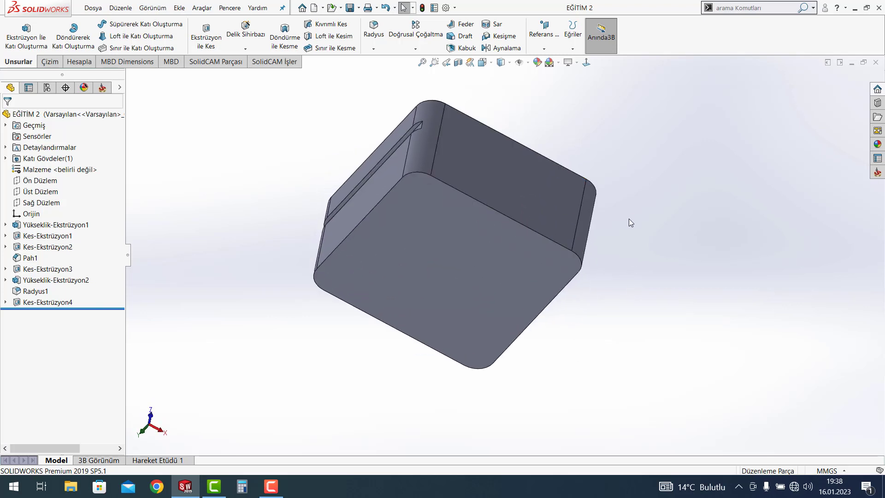
middle_click_drag(629, 218, 632, 368)
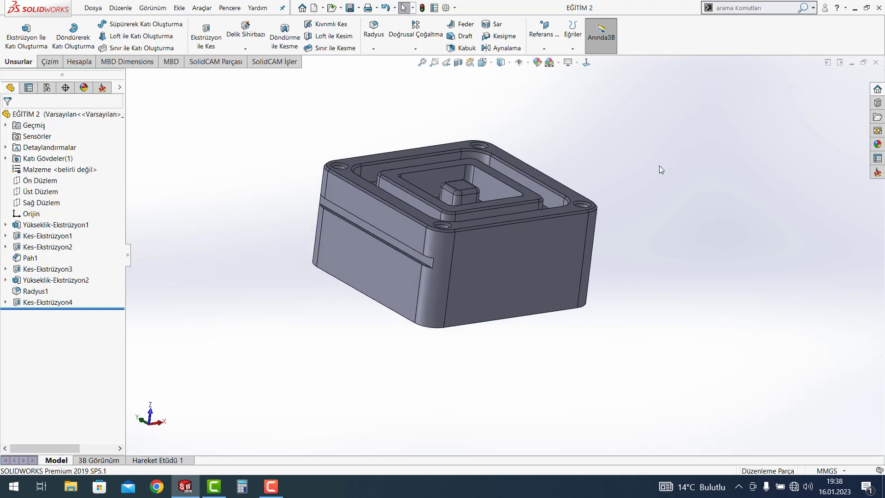
Try standard views from the View Selector, finishing in the Isometric view
key("space")
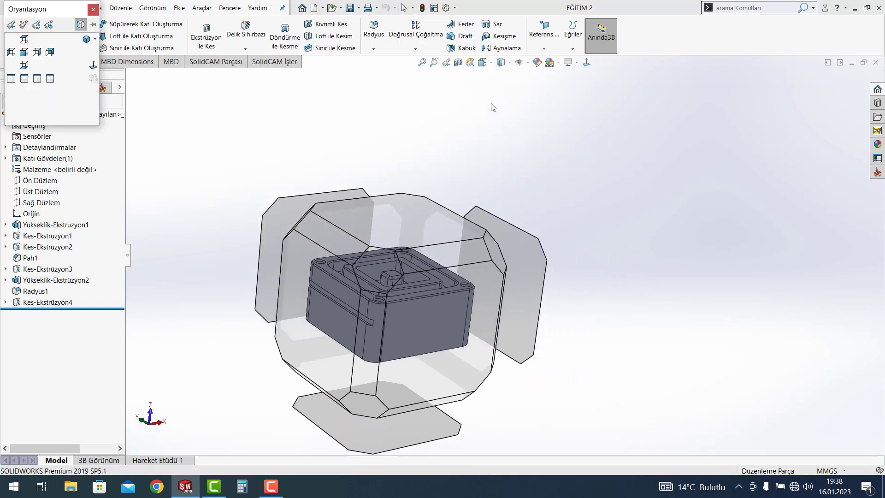
left_click(383, 259)
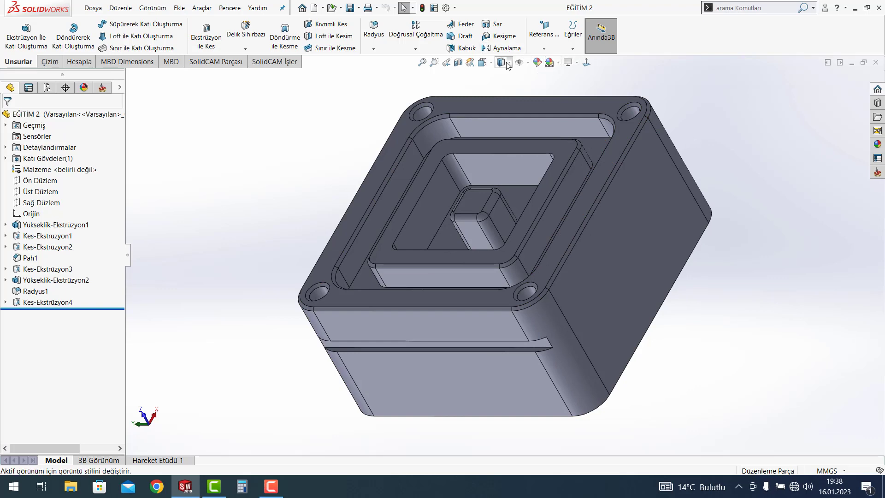
left_click(492, 67)
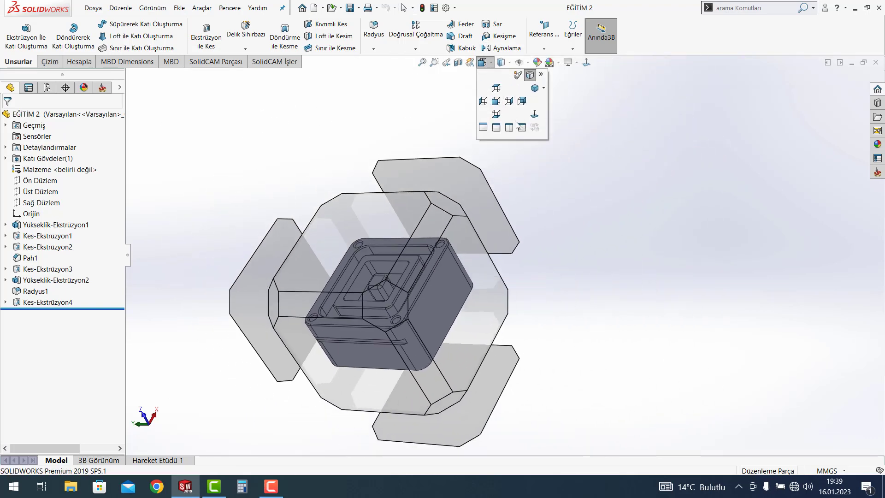
left_click(494, 145)
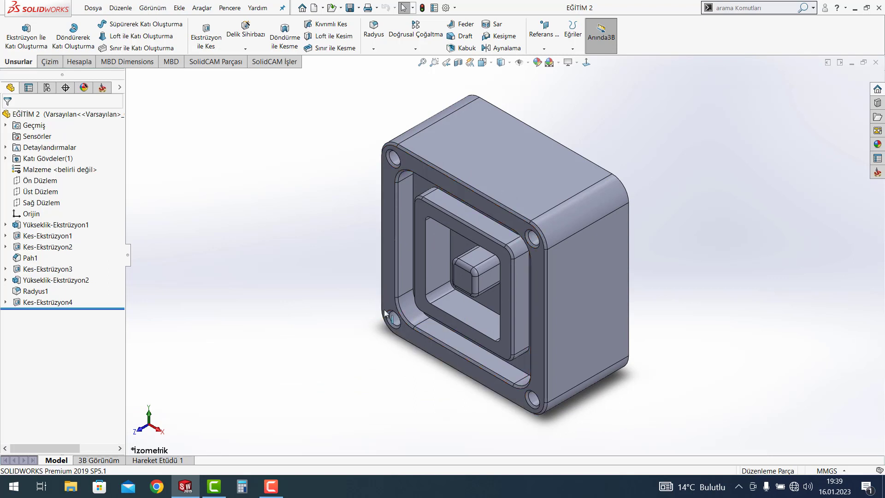
key("ctrl+7")
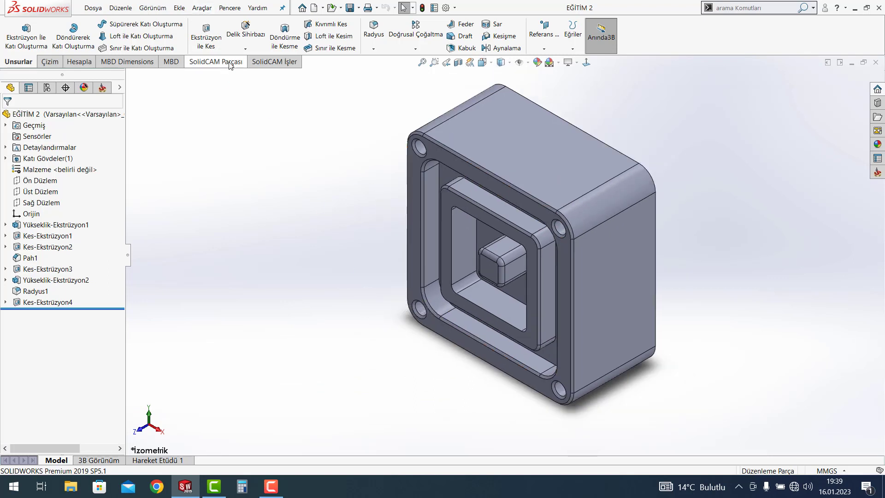
Create a new SolidCAM Freze (milling) part named EĞİTİM 2 on the MITSUBISHI_M80 machine
left_click(230, 65)
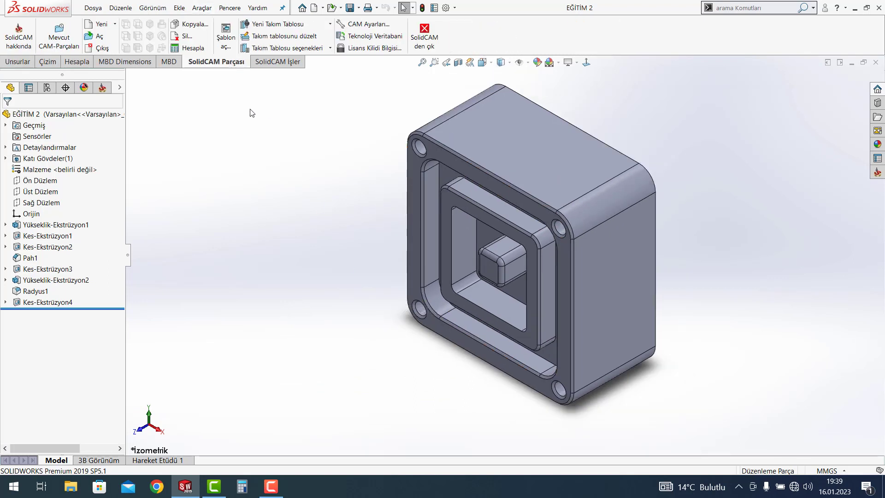
left_click(97, 26)
left_click(110, 37)
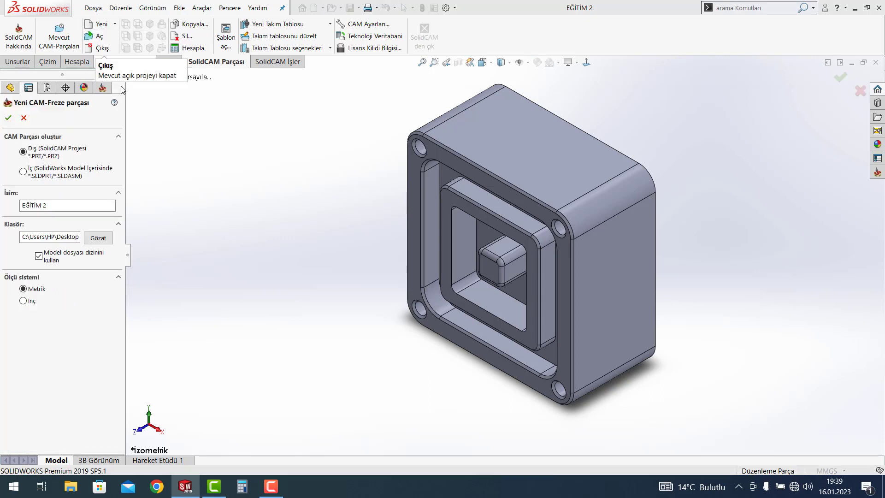
left_click(81, 206)
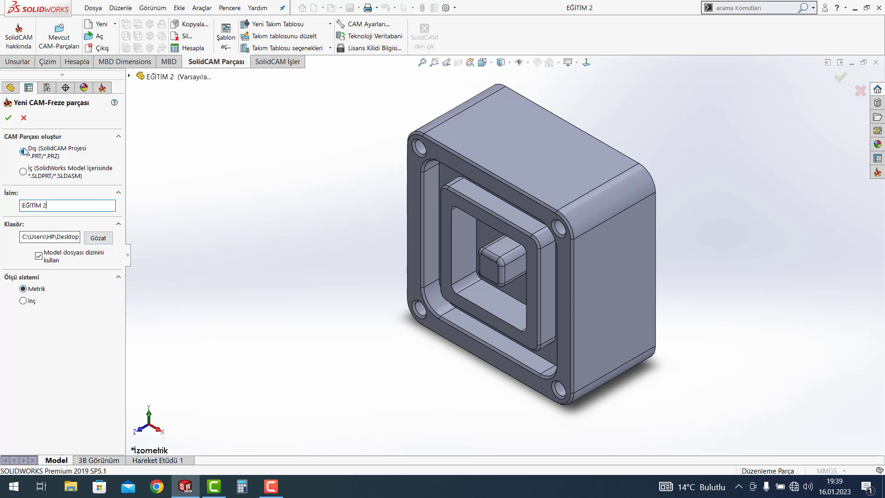
left_click(8, 118)
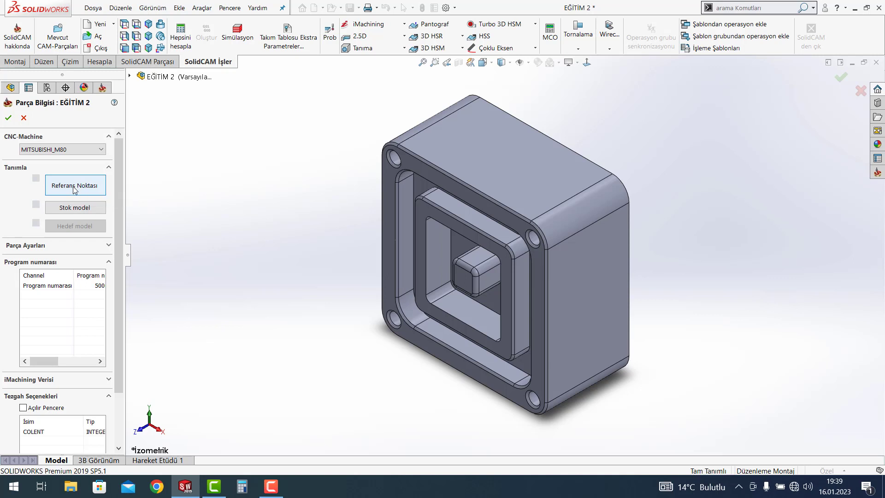
Start the Referans Noktası definition and orbit the part to expose the central boss
left_click(70, 191)
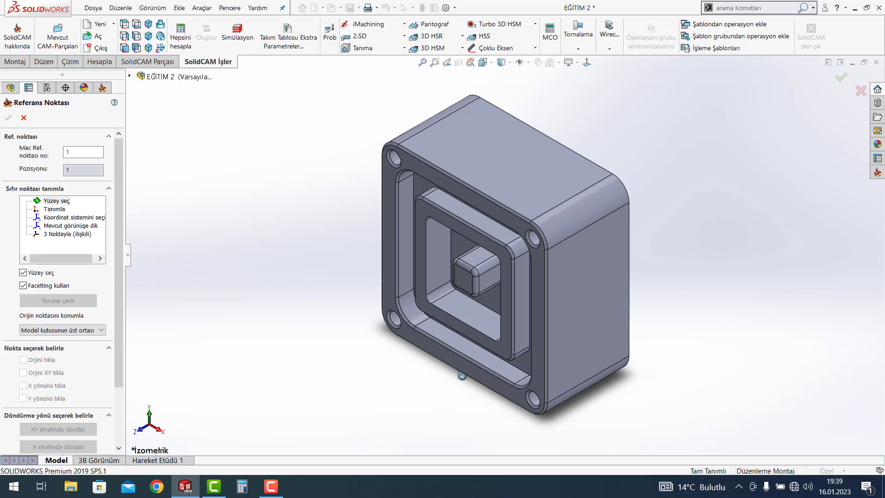
middle_click_drag(474, 407, 457, 348)
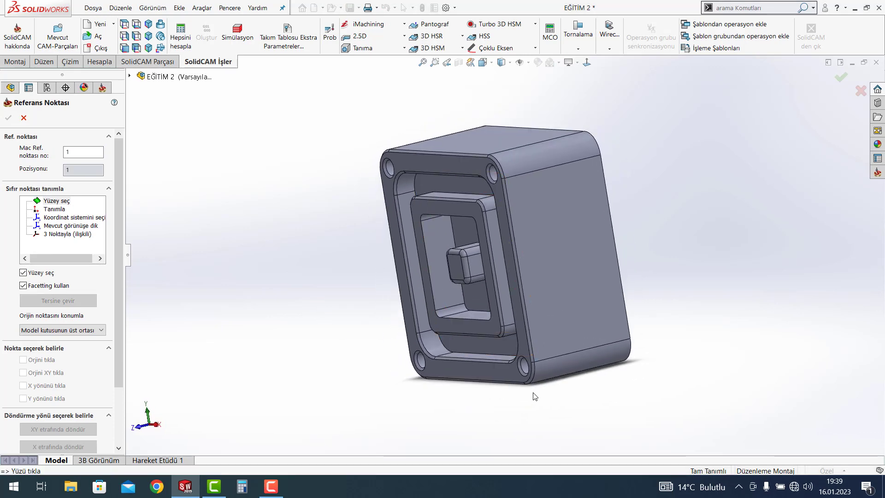
middle_click_drag(532, 395, 520, 287)
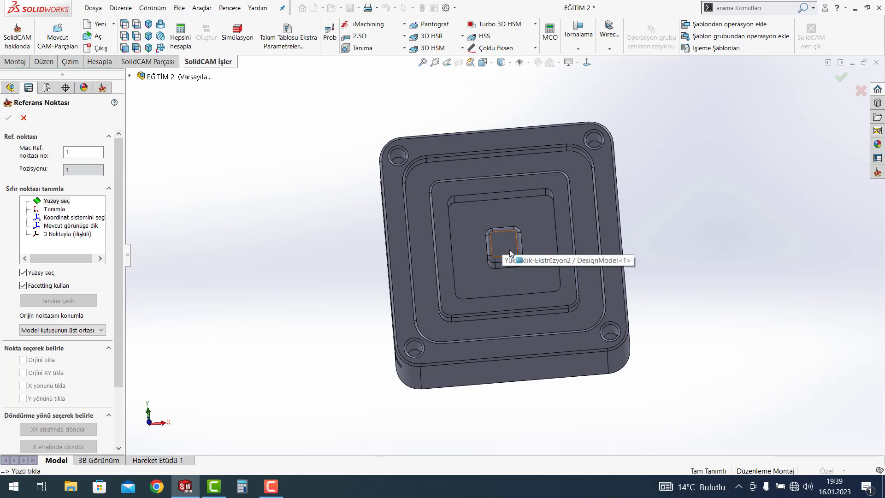
mouse_move(364, 326)
middle_mouse_down()
mouse_move(380, 299)
mouse_move(355, 306)
middle_mouse_up()
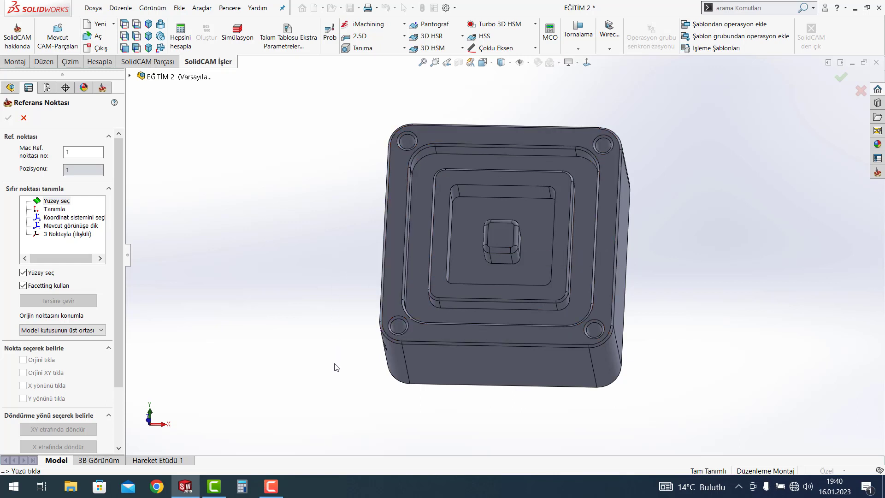
middle_click_drag(336, 367, 336, 359)
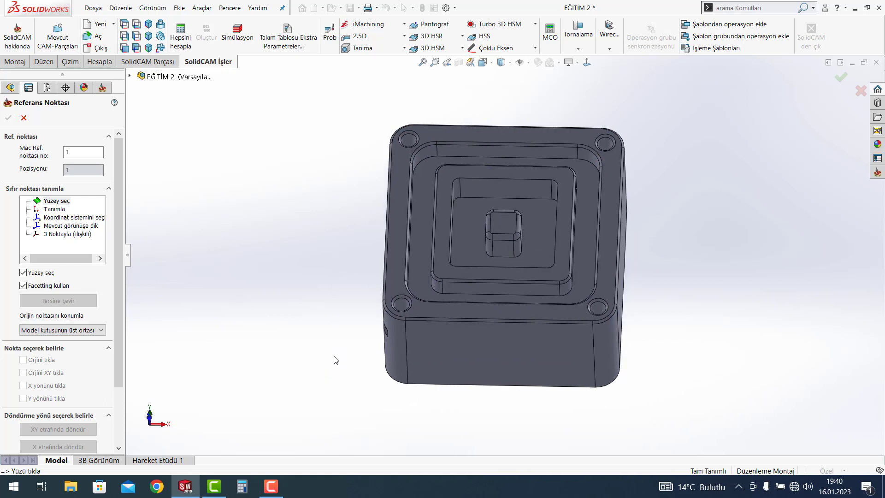
Place the reference point on the boss top face, dismissing the front-face error, and accept position 1
left_click(505, 228)
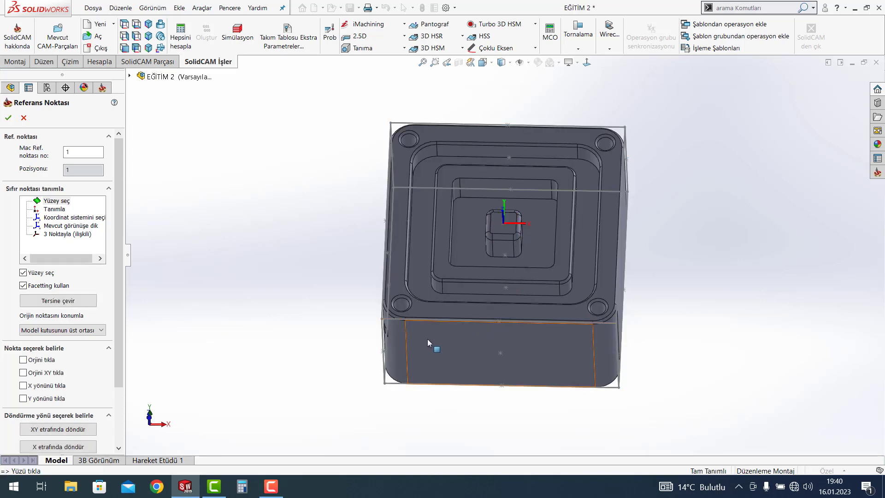
mouse_move(422, 357)
middle_mouse_down()
mouse_move(416, 294)
mouse_move(422, 311)
middle_mouse_up()
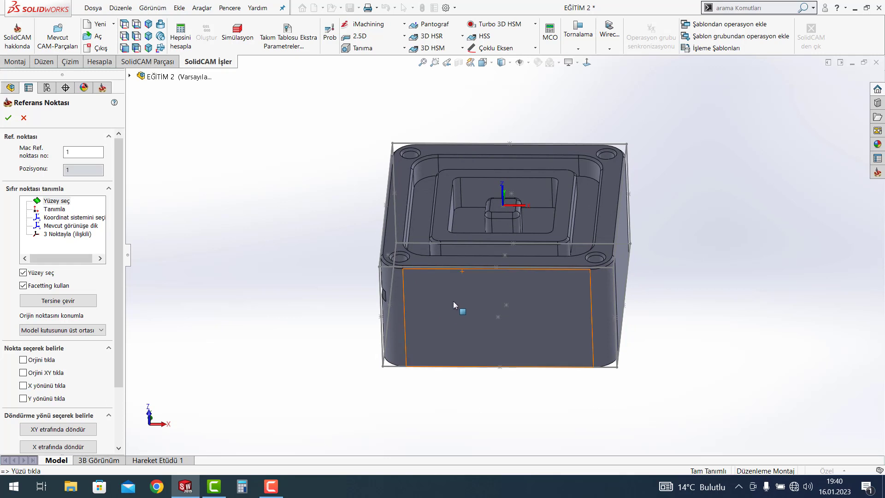
left_click(477, 324)
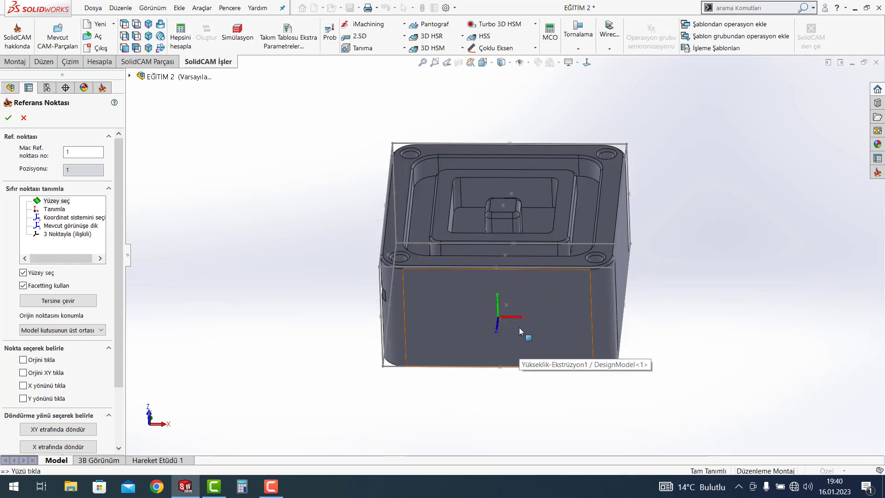
left_click(503, 206)
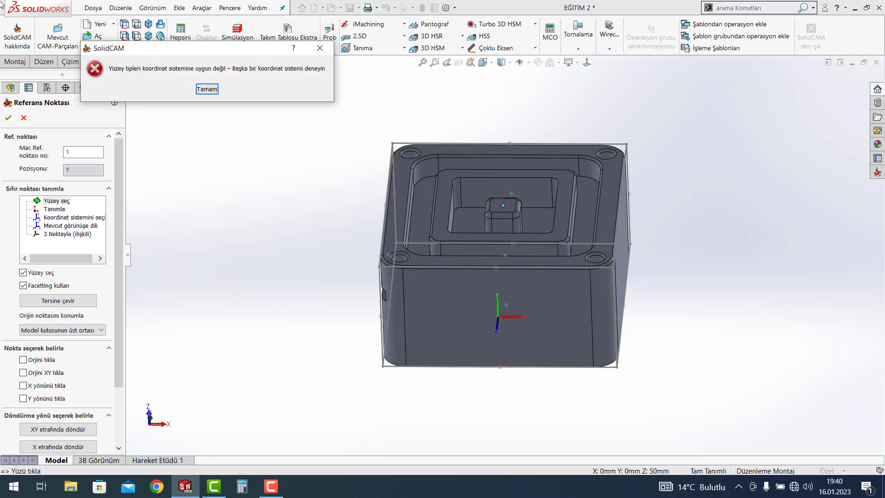
left_click(319, 48)
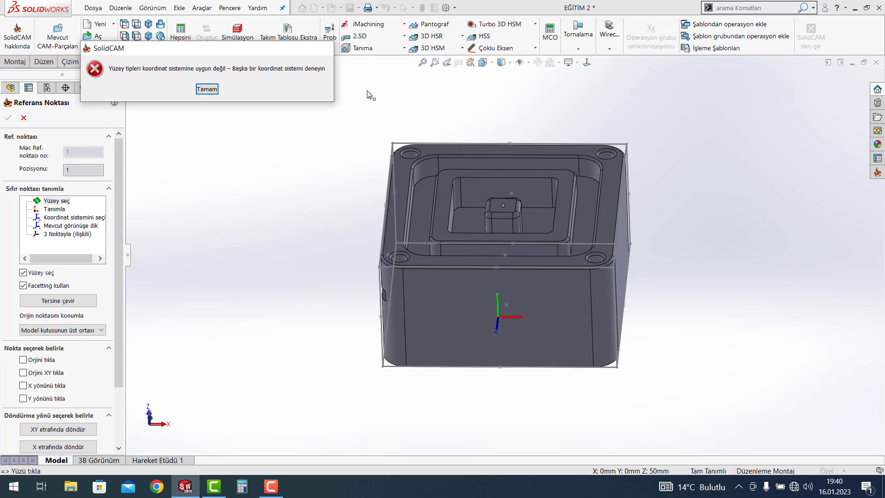
left_click(509, 204)
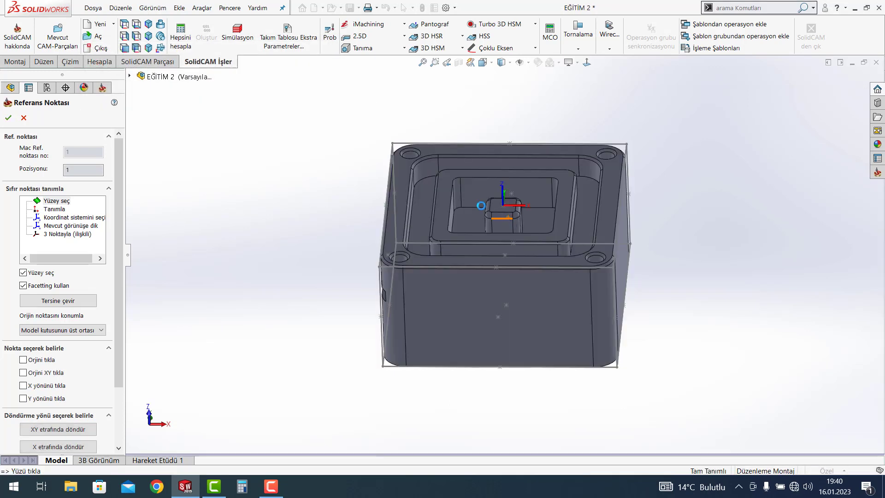
left_click(8, 117)
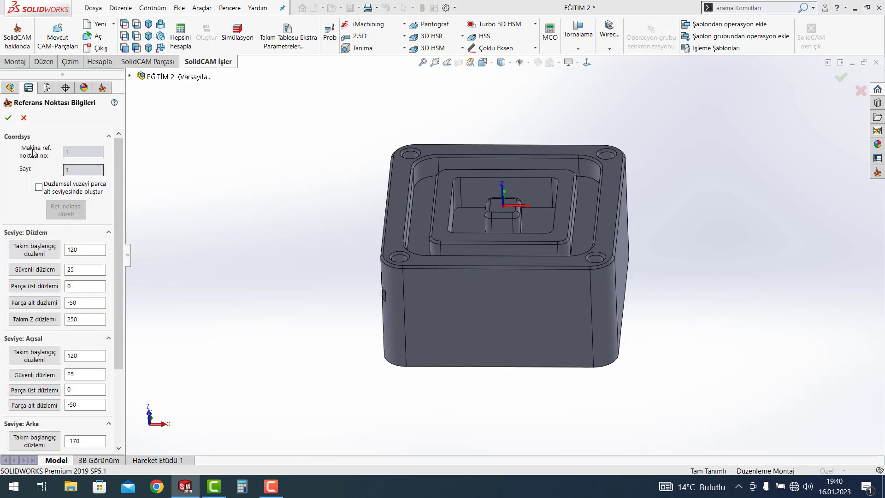
left_click(9, 118)
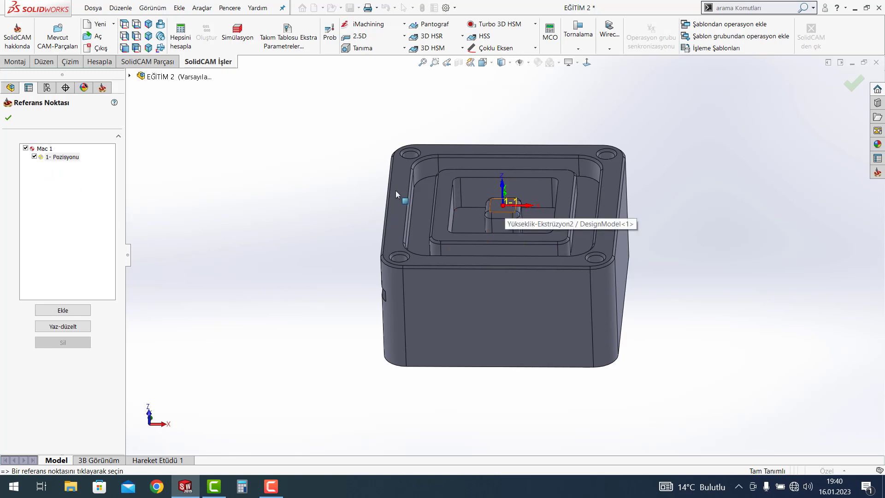
left_click(8, 118)
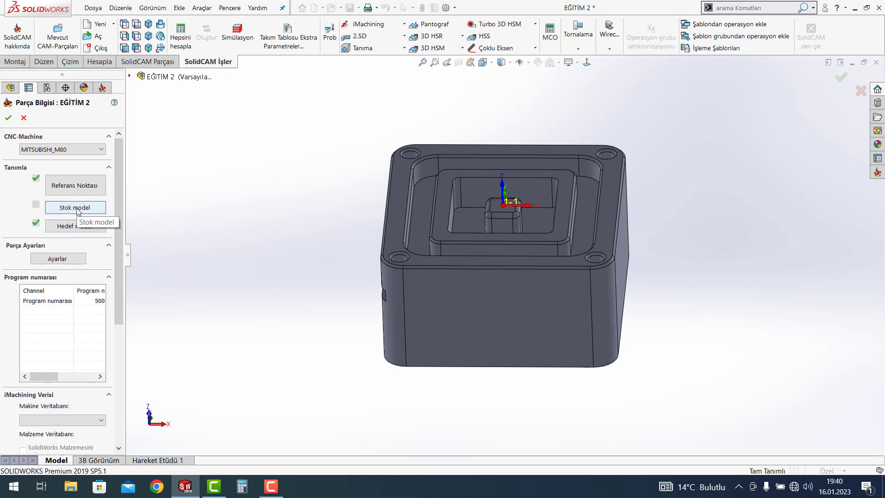
Set the stock box expansion for X+, X-, Y+ and Y- to 5
key("Return")
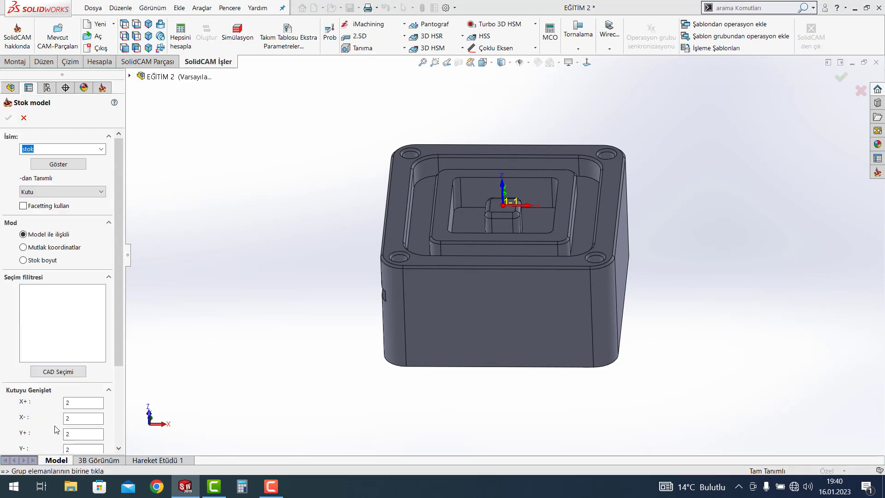
double_click(66, 402)
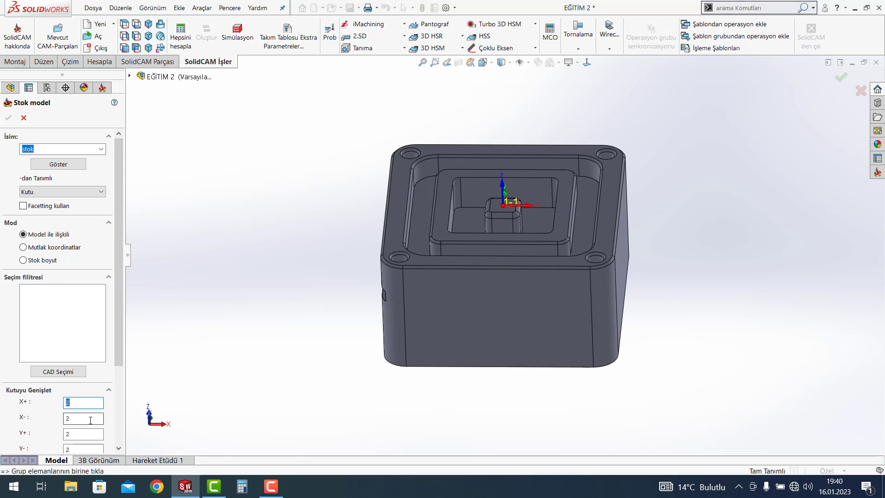
type("5")
left_click(101, 417)
double_click(69, 417)
type("5")
left_click(64, 434)
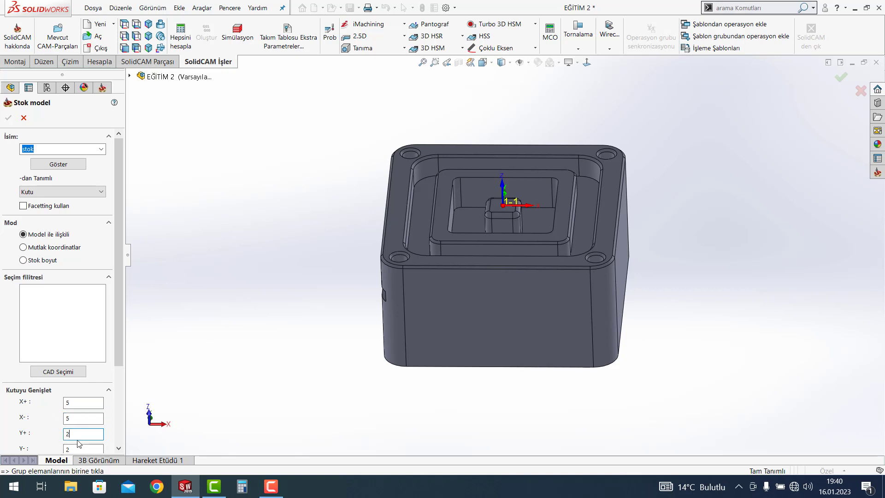
scroll(76, 440, "down", 3)
key("BackSpace")
type("5")
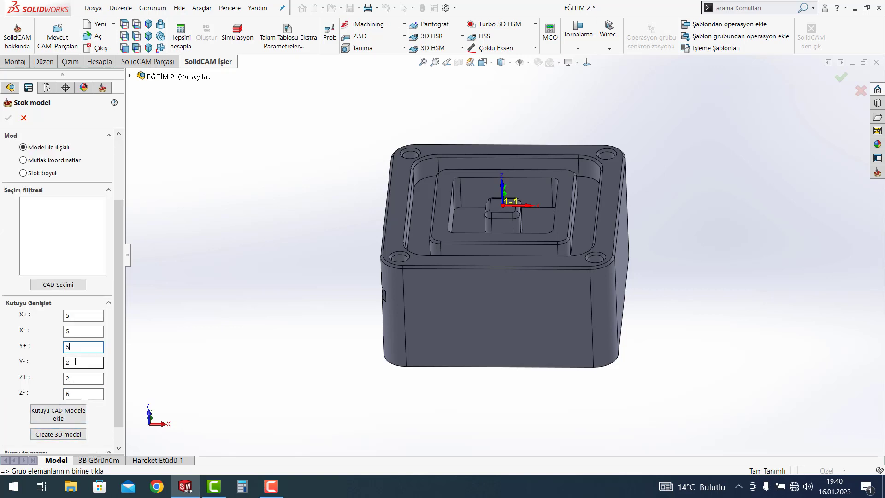
left_click(70, 363)
key("BackSpace")
type("5")
Set Z+ expansion to 5, clear Z-, pick the part's solid and accept the stock
left_click(65, 379)
key("BackSpace")
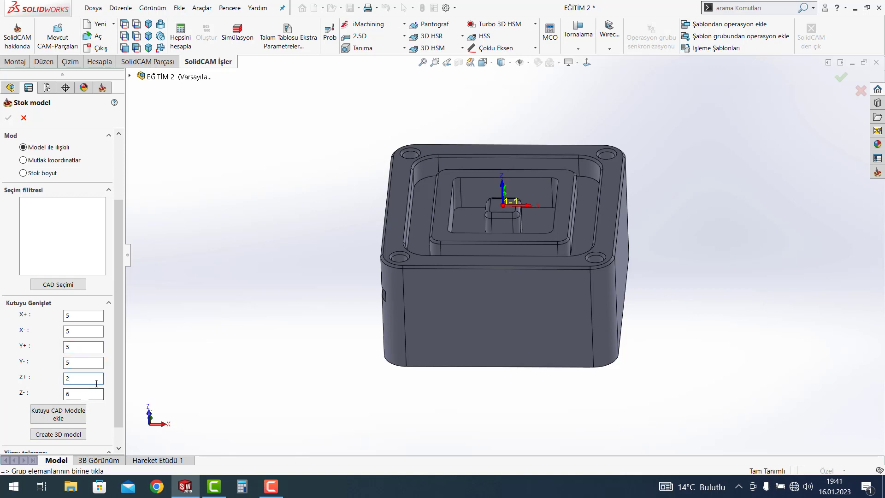
type("5")
left_click(80, 394)
key("BackSpace")
scroll(110, 391, "down", 1)
scroll(114, 377, "up", 5)
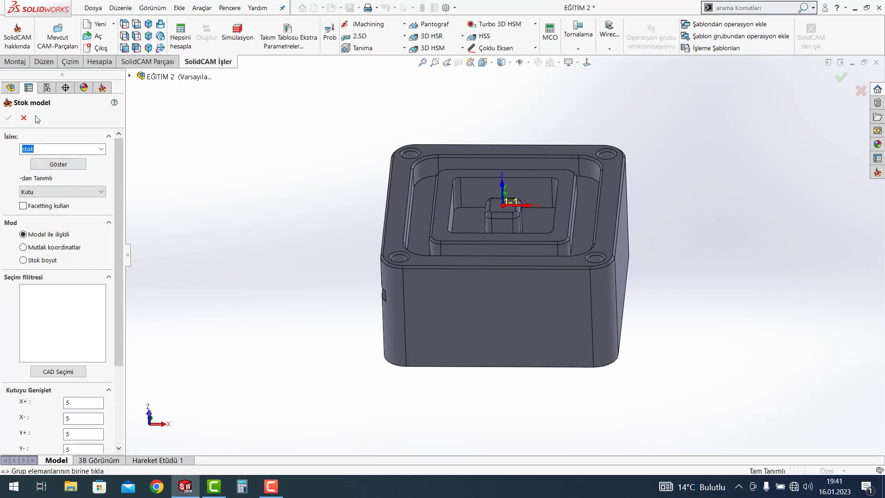
left_click(433, 276)
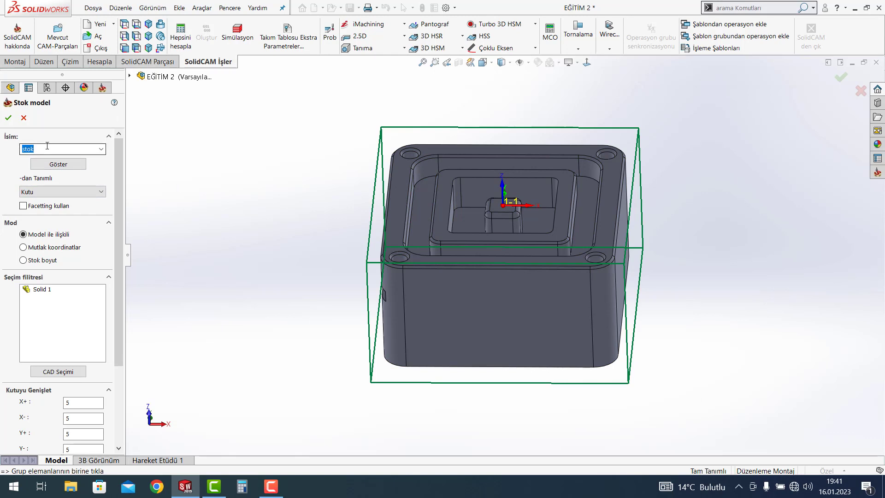
left_click(8, 118)
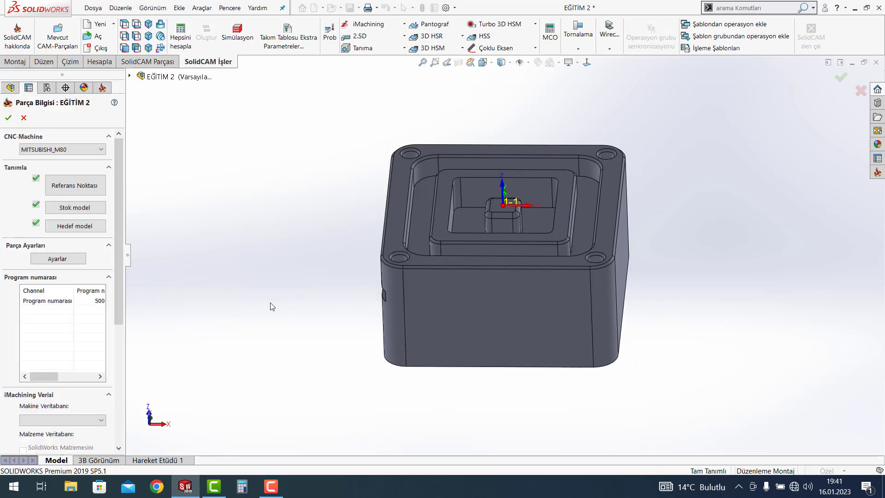
Close Parça Bilgisi with the green check and rotate the part to a top-down view
mouse_move(121, 223)
left_mouse_down()
mouse_move(118, 253)
mouse_move(114, 200)
left_mouse_up()
left_click(6, 120)
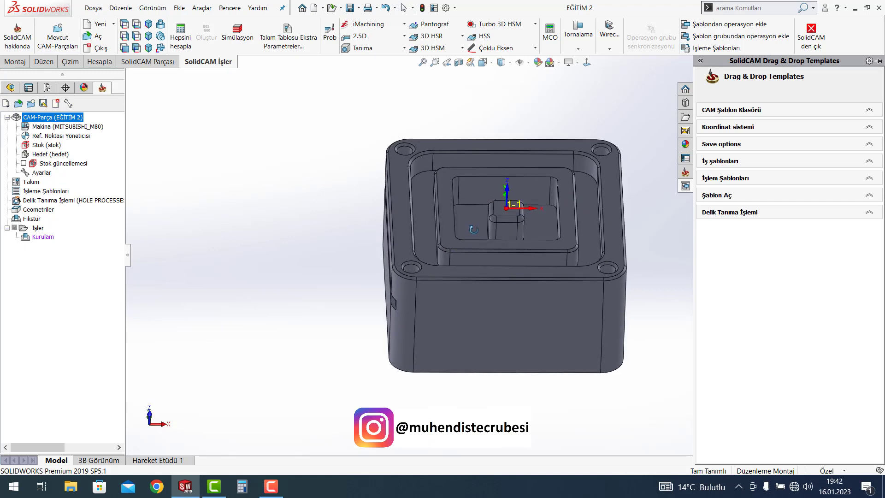
middle_click_drag(467, 220, 303, 197)
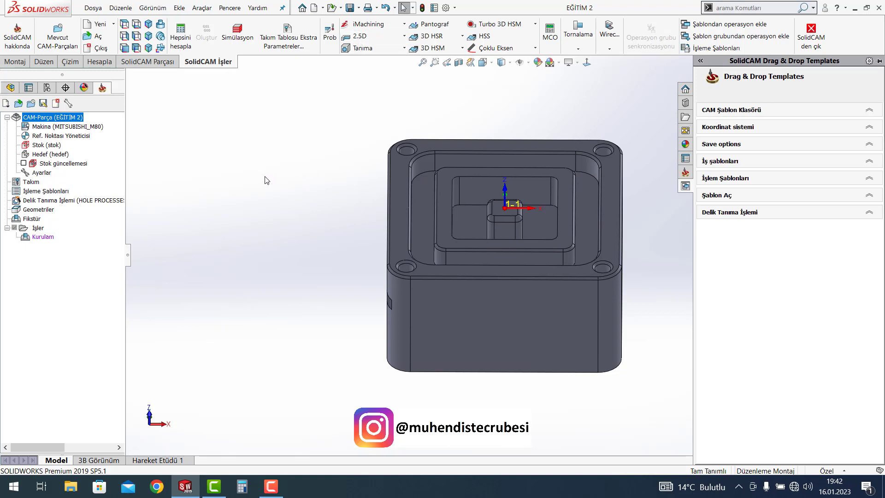
Add a Yüzey face milling operation and bring up its Takım tool definition
left_click(381, 37)
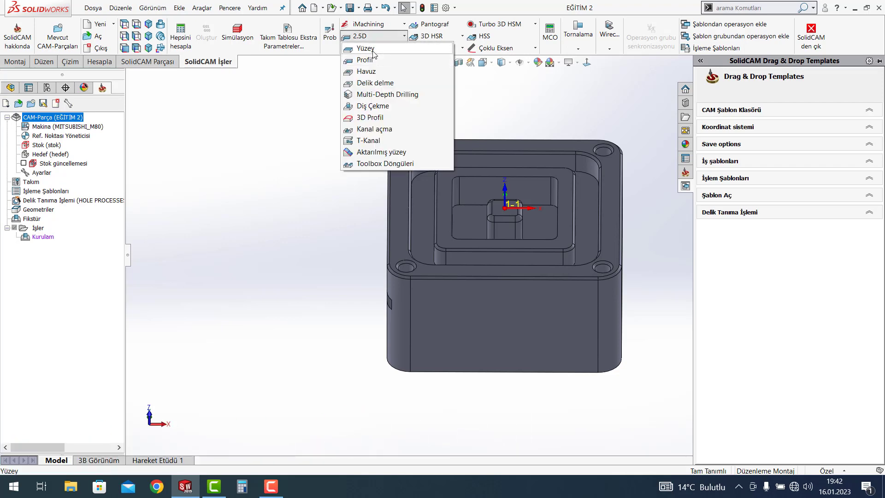
left_click(373, 53)
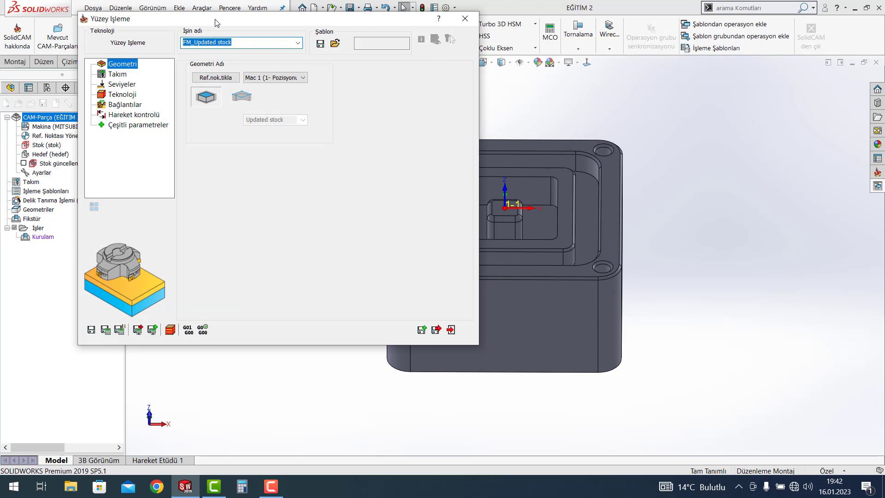
left_click_drag(214, 20, 239, 45)
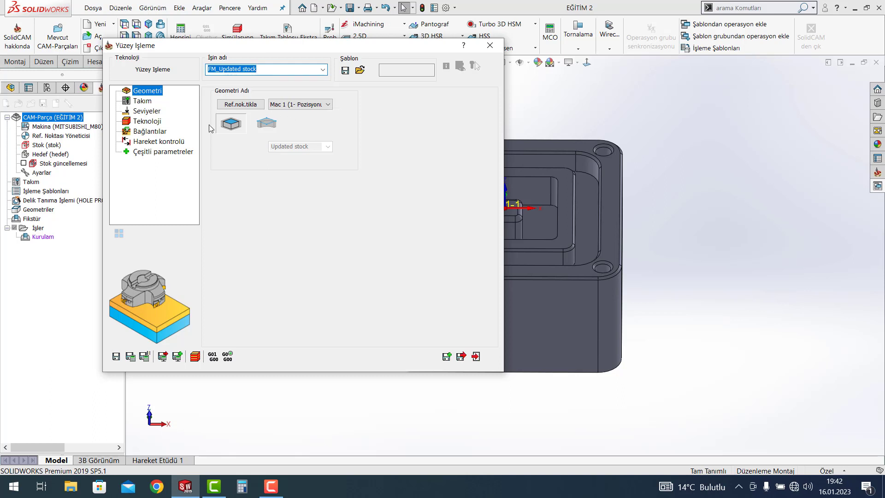
left_click(143, 101)
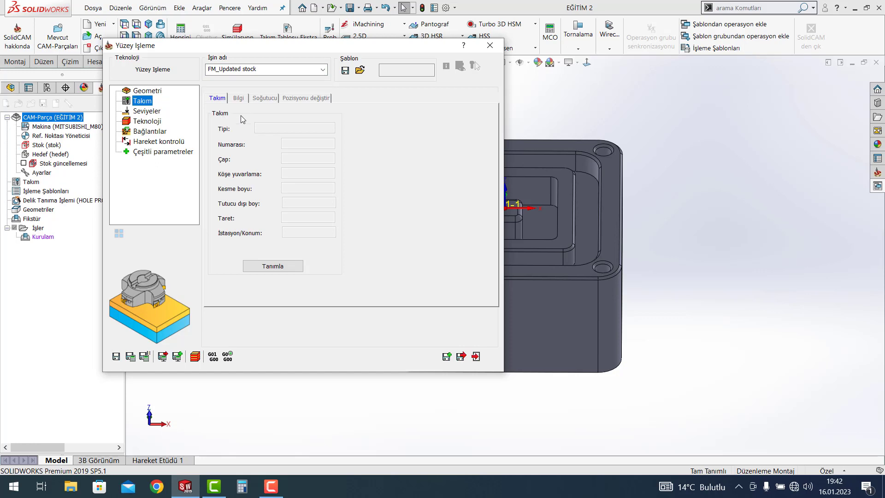
left_click(285, 269)
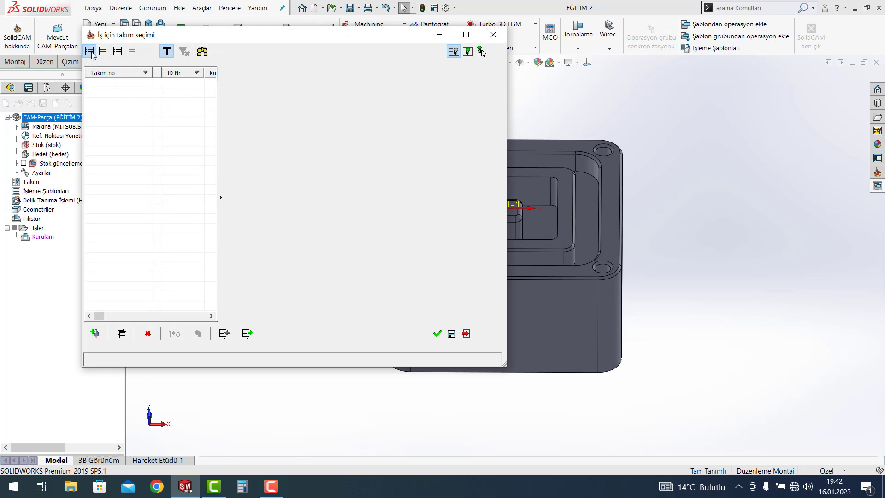
Add a Tarama kafası face-mill tool with 32 mm diameter and select it for the job
left_click(95, 332)
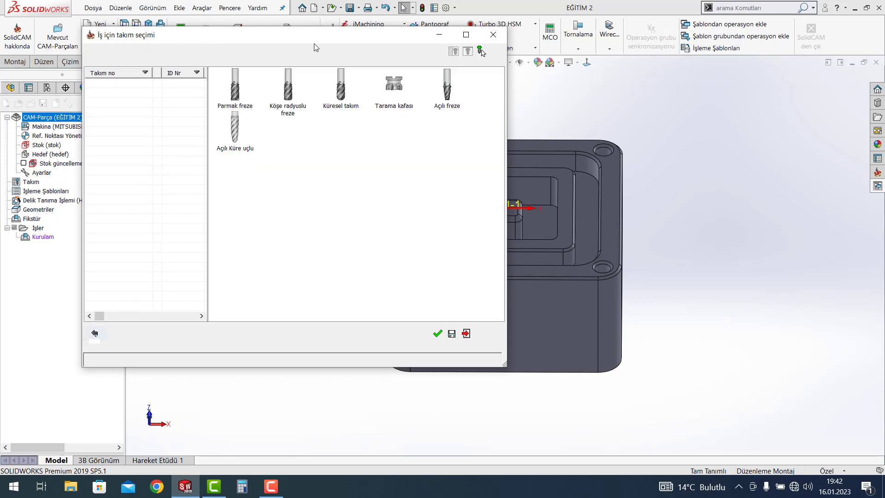
double_click(394, 85)
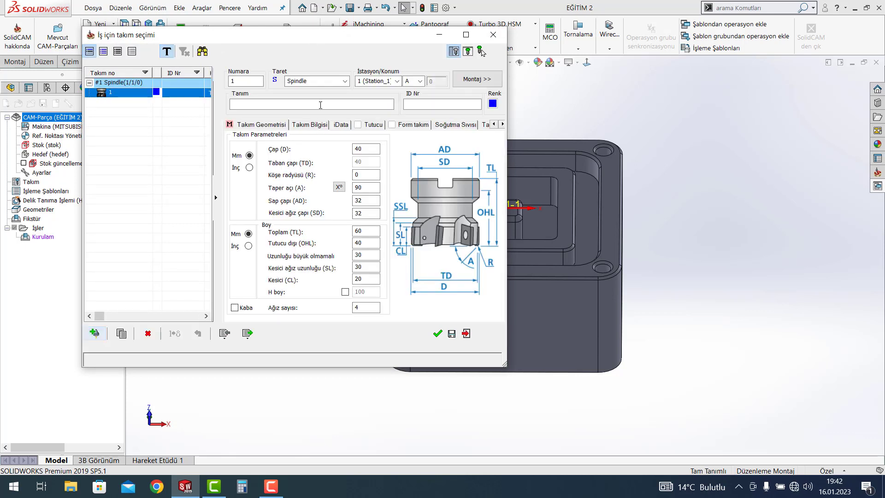
left_click(370, 149)
double_click(367, 149)
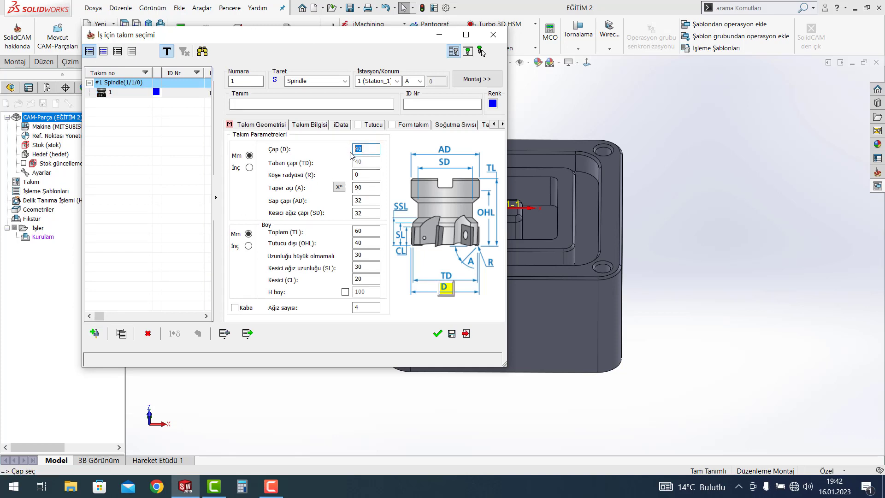
type("32")
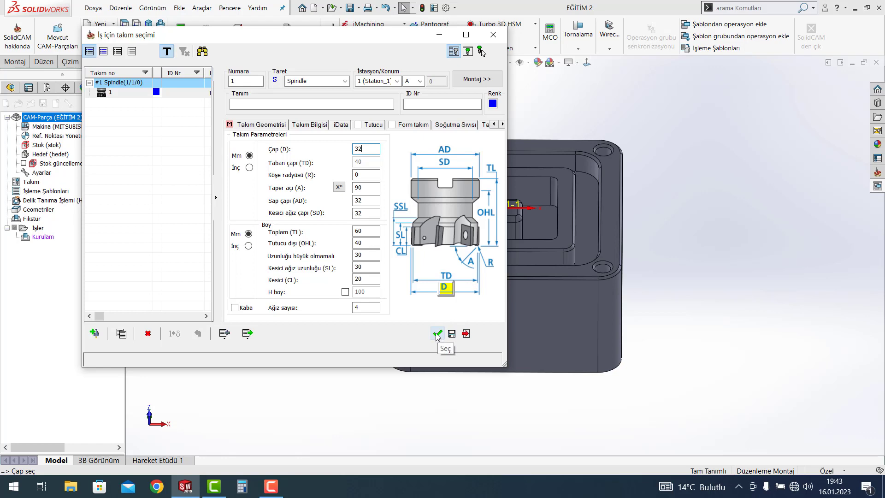
left_click(436, 335)
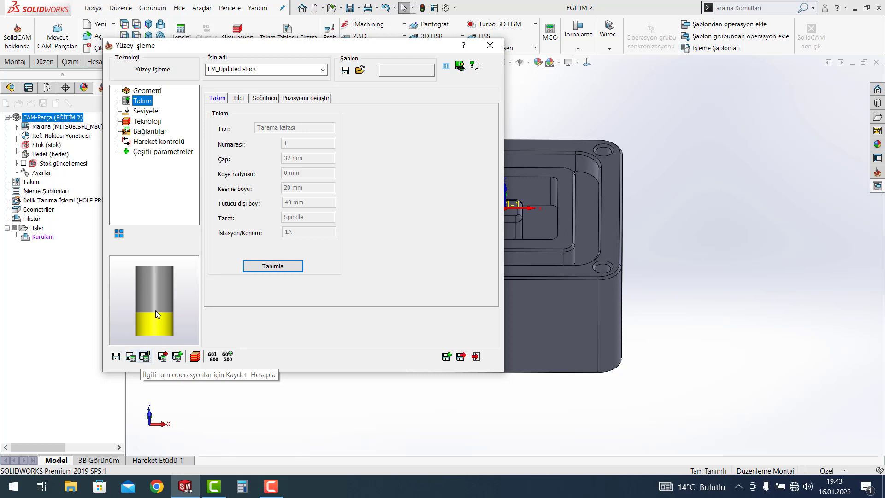
Disable Finiş ilerleme XY and Finiş deviri, and set cutting speed to 150 m/min (1492.08 rpm)
left_click(243, 103)
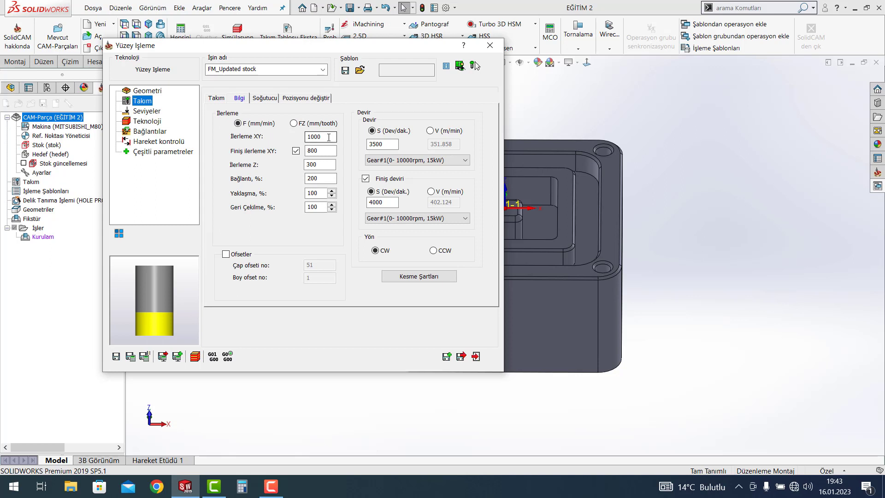
left_click_drag(328, 137, 304, 137)
left_click(366, 179)
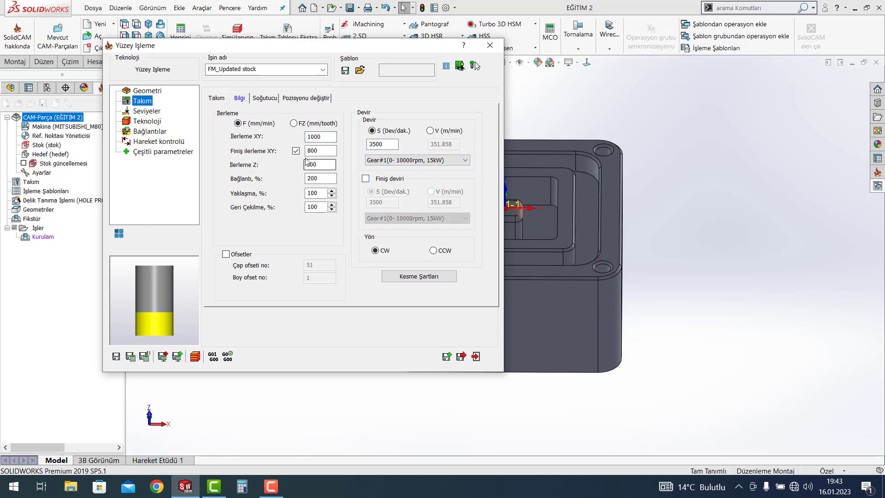
left_click(296, 150)
left_click(329, 137)
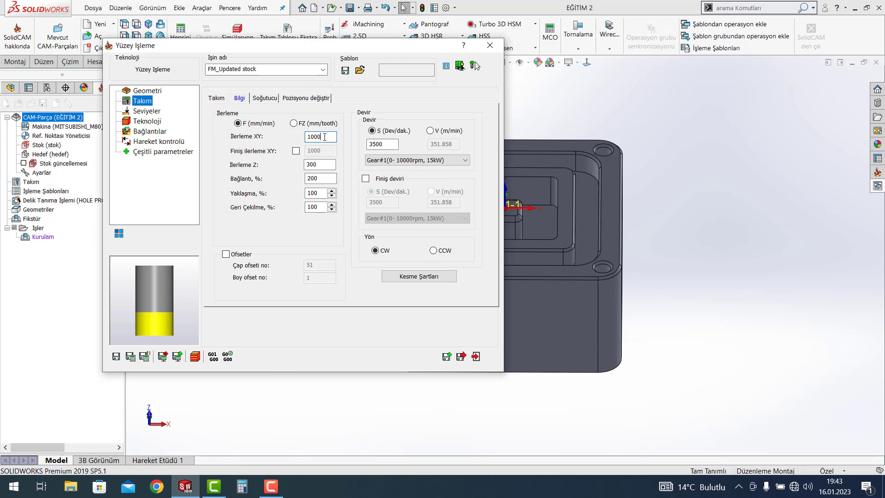
left_click_drag(329, 137, 305, 138)
left_click(430, 132)
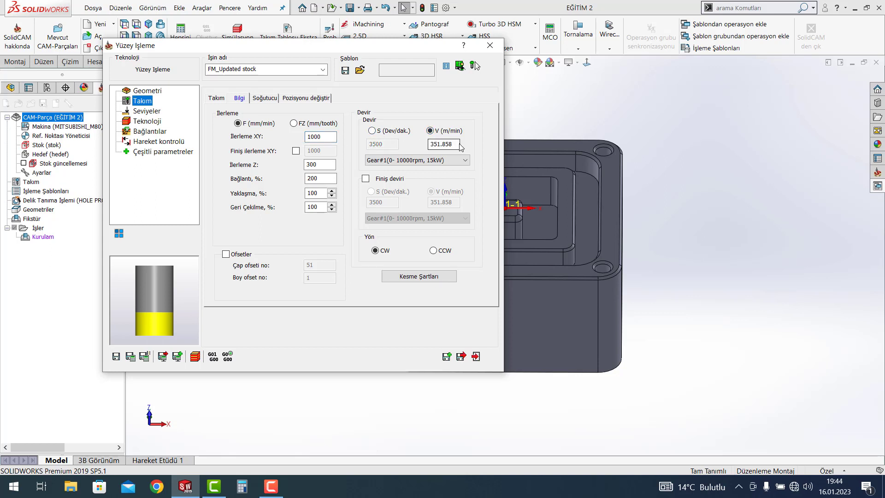
left_click_drag(457, 144, 429, 145)
type("150")
left_click(372, 131)
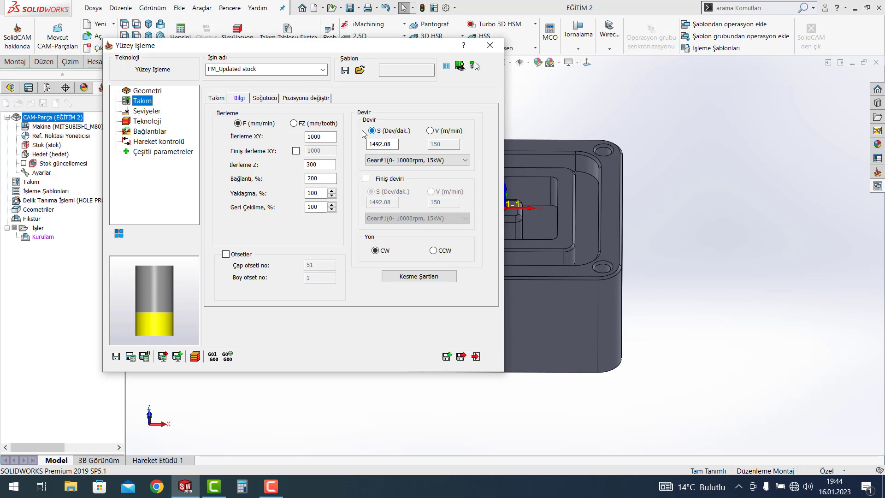
Set İlerleme XY to 0.1 mm/tooth, which gives 596.832 mm/min
left_click(294, 123)
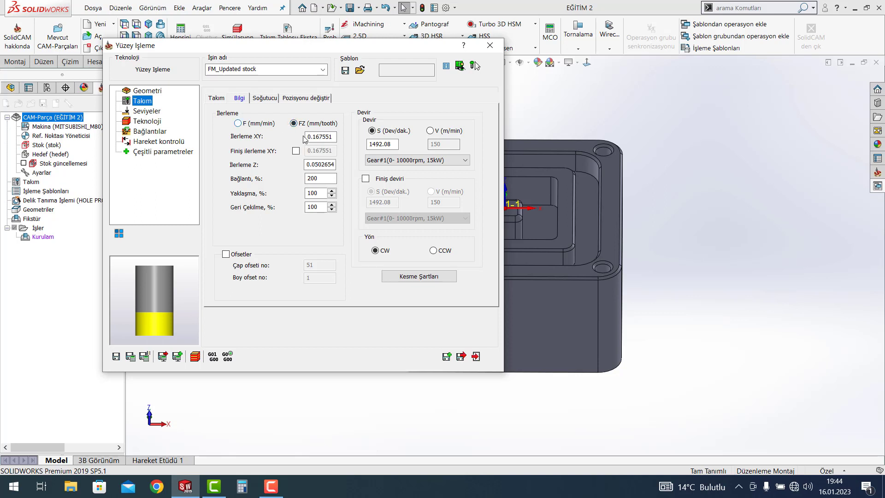
double_click(306, 137)
type("0.05")
left_click(248, 124)
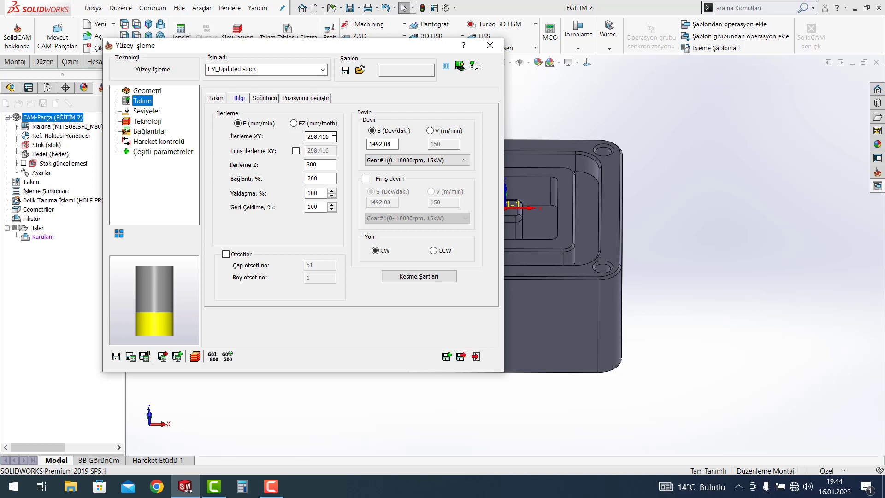
left_click(293, 123)
left_click(326, 137)
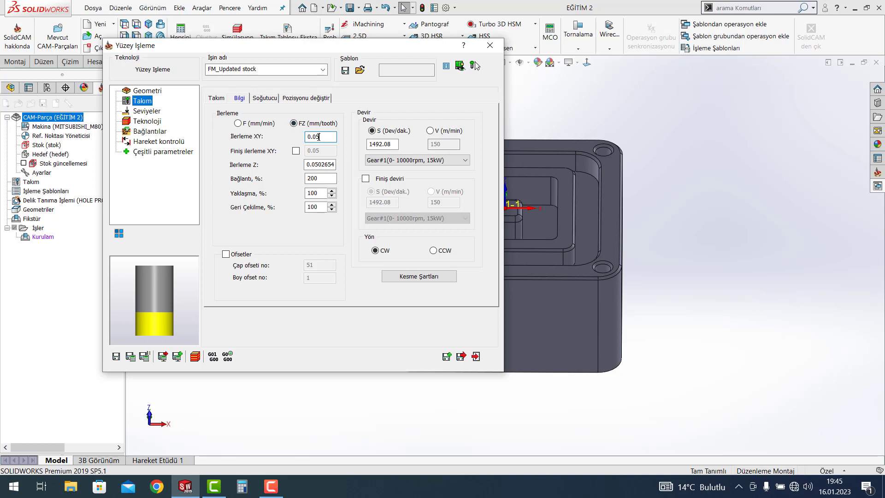
left_click_drag(320, 137, 314, 135)
type("1")
key("Tab")
left_click(238, 123)
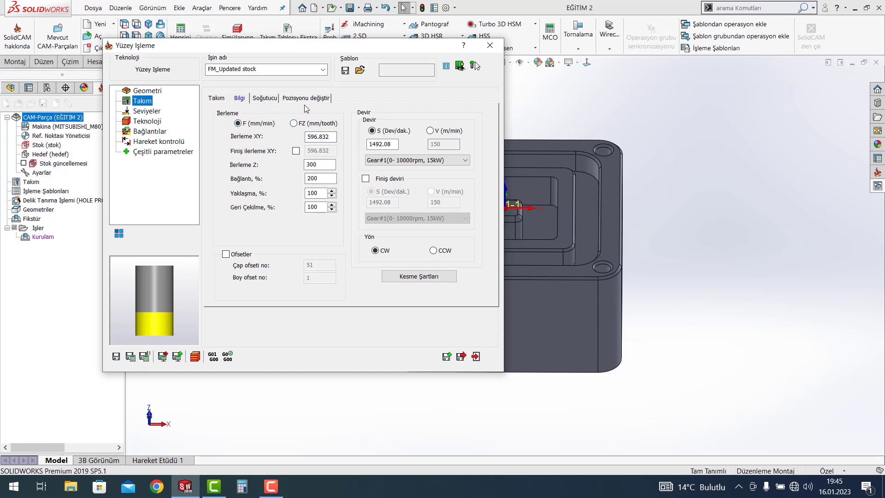
On Seviyeler keep 'By top of stock' and change Aşağı adım from 5 to 0.5
left_click(148, 113)
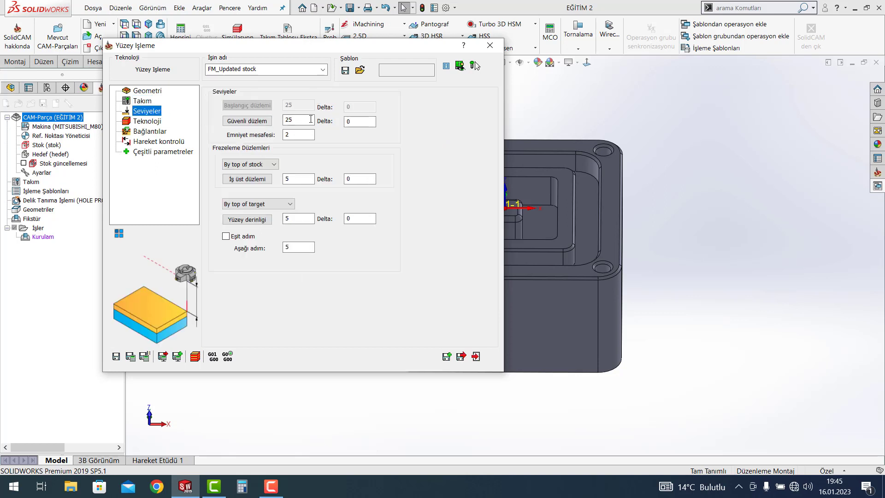
mouse_move(298, 121)
mouse_move(360, 219)
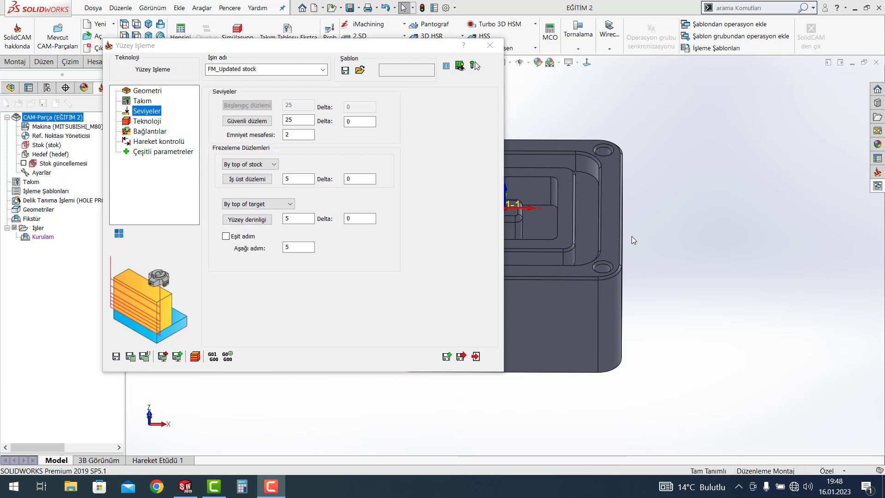
left_click(274, 165)
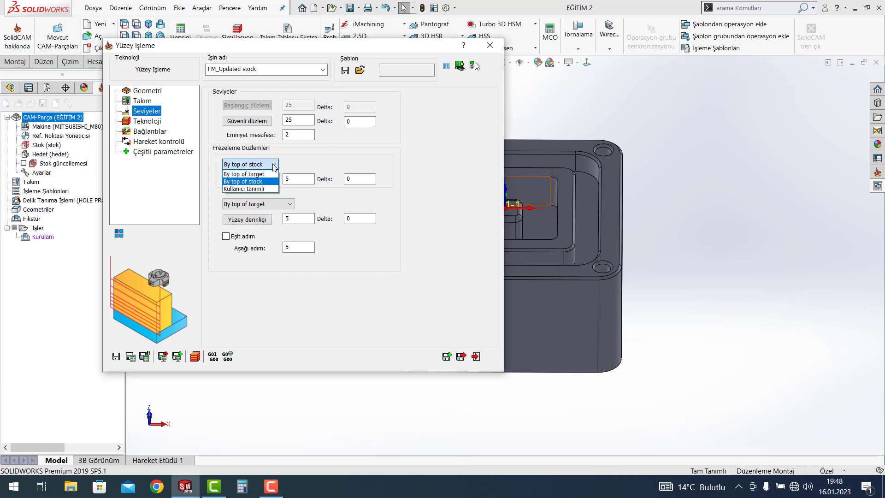
left_click(273, 165)
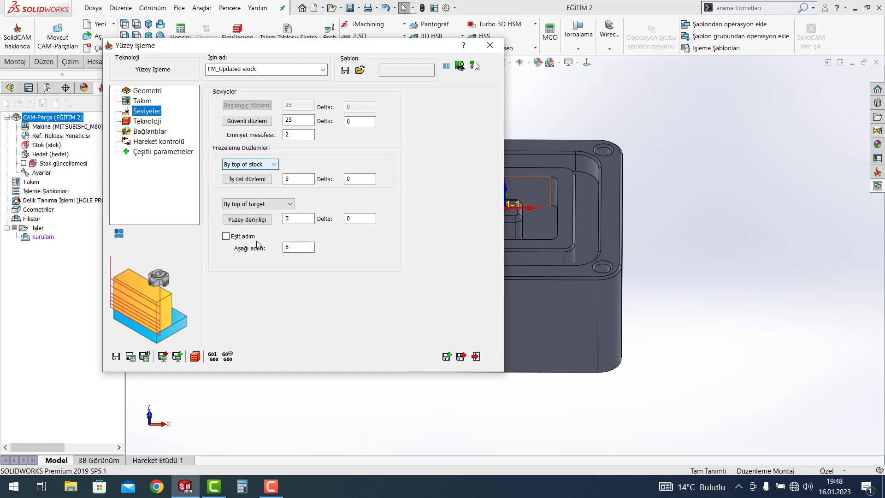
left_click(288, 247)
double_click(288, 247)
type("0")
key("BackSpace")
type("10")
key("BackSpace")
key("BackSpace")
type(".5")
left_click(147, 123)
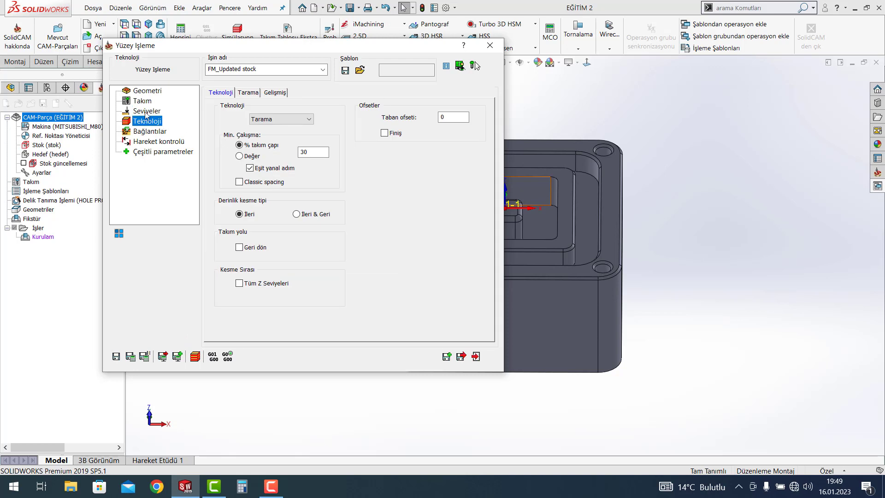
left_click(146, 111)
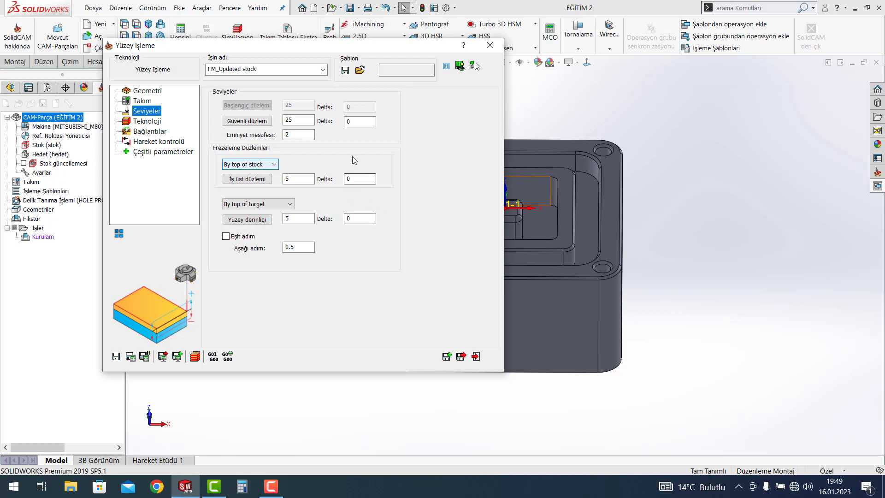
left_click(156, 122)
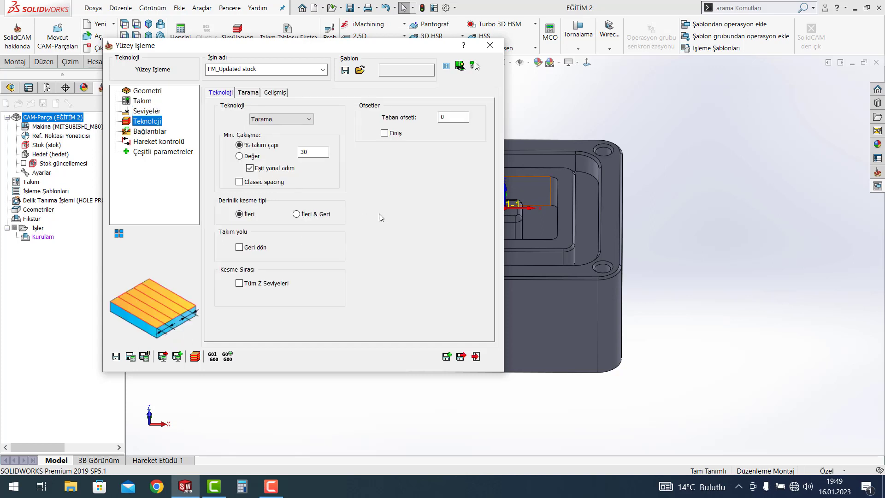
left_click(311, 120)
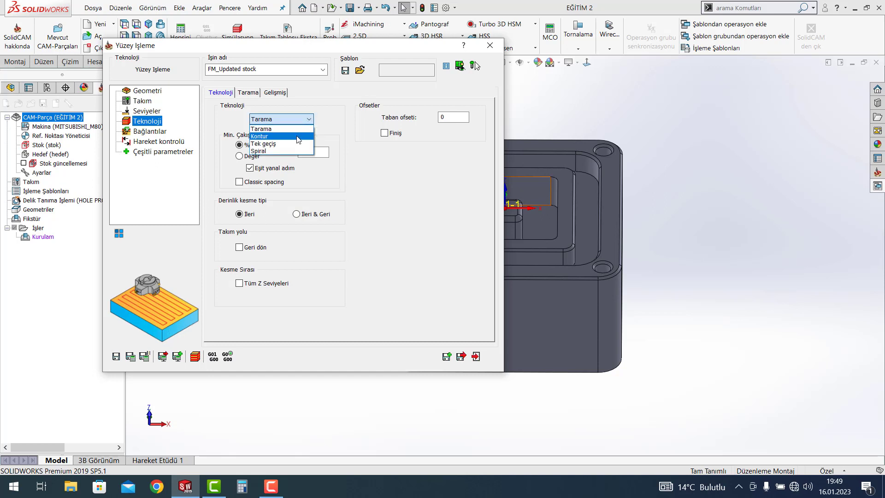
left_click(297, 136)
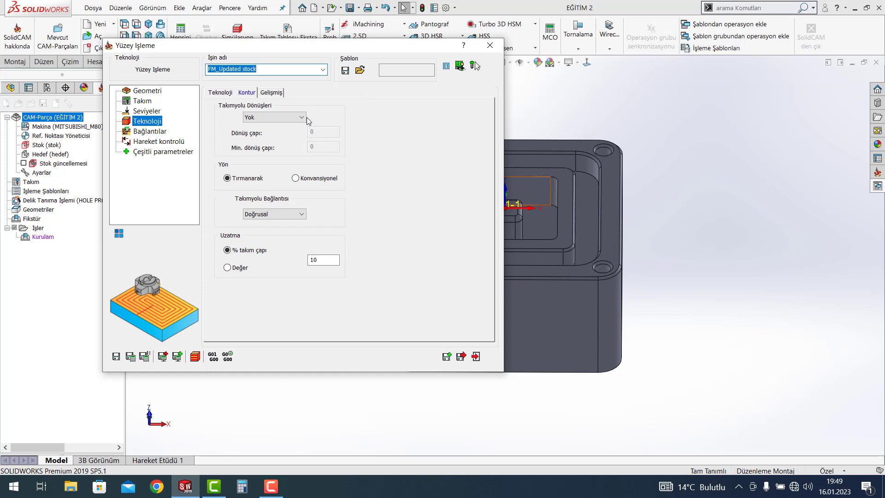
left_click(302, 116)
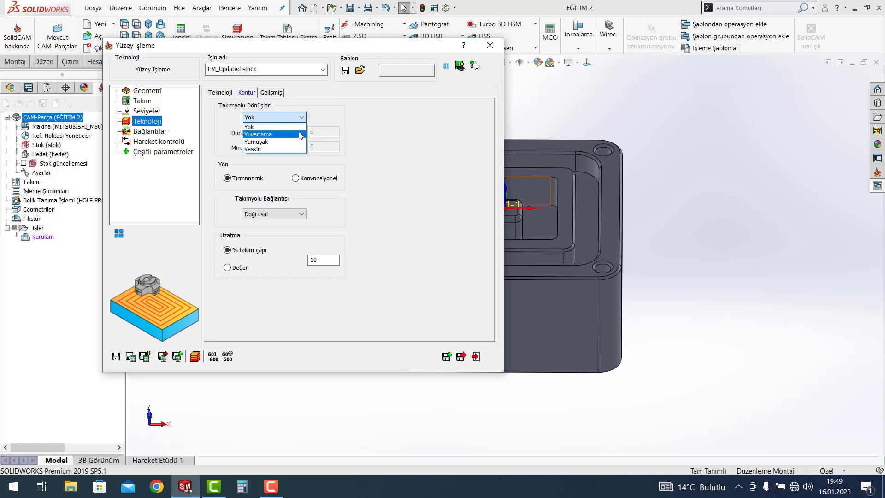
left_click(301, 134)
left_click(300, 117)
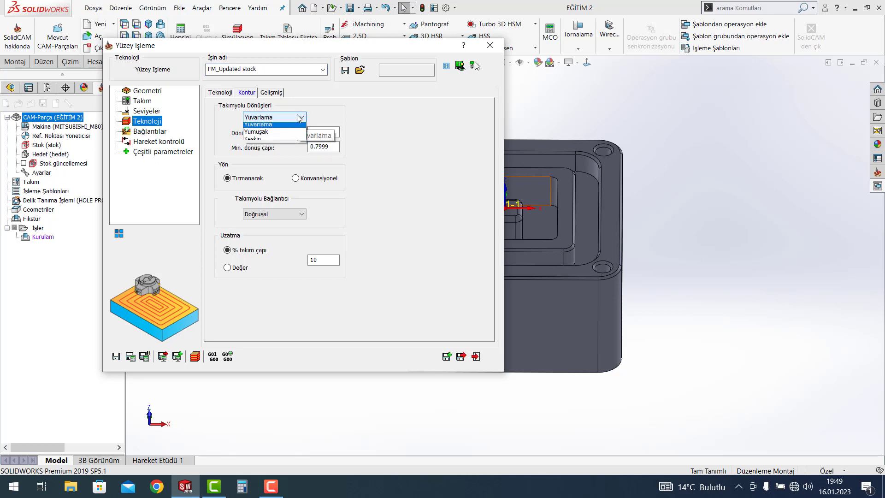
left_click(290, 129)
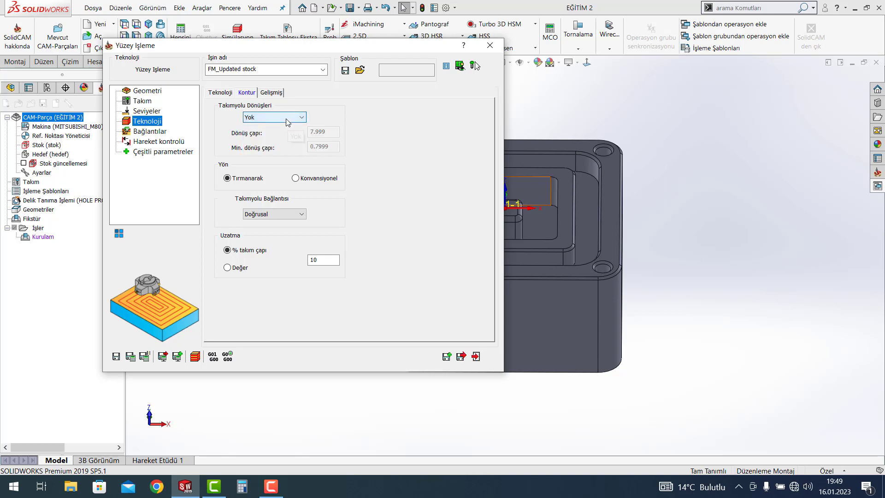
left_click(224, 92)
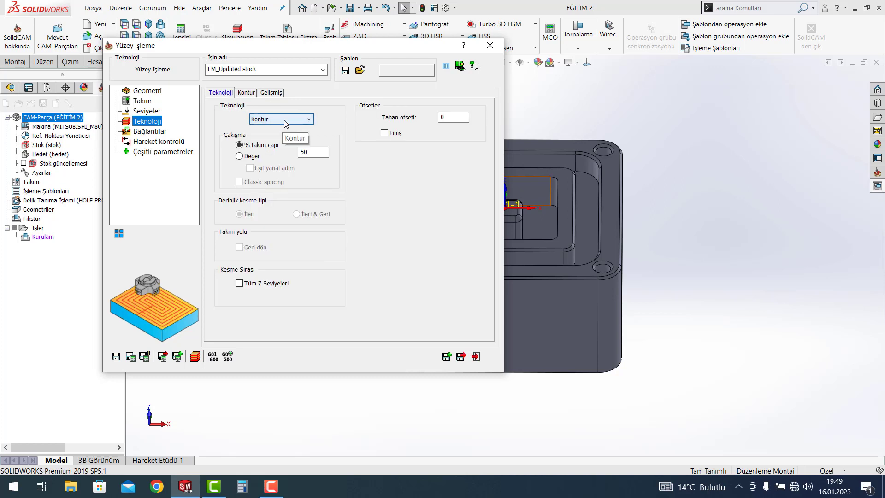
left_click(284, 120)
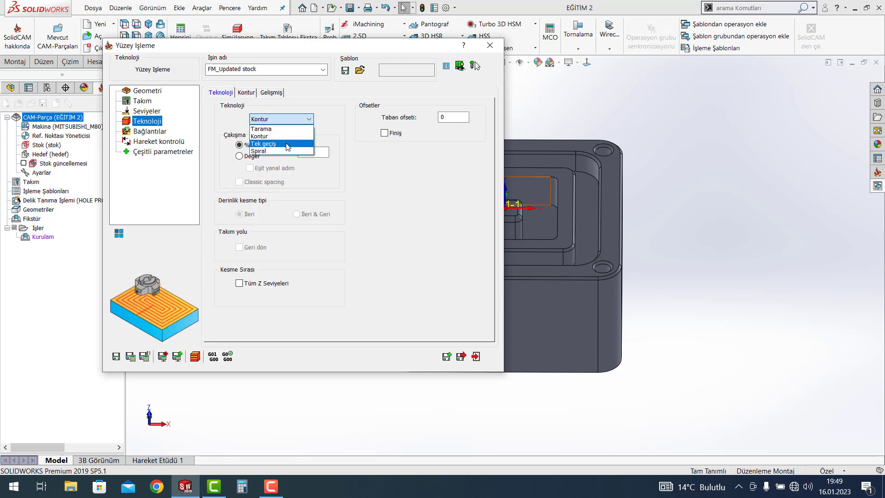
left_click(287, 143)
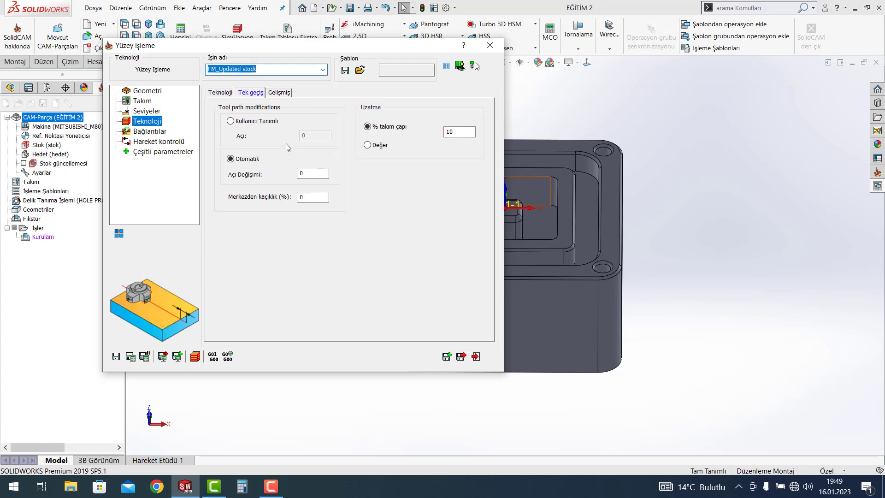
left_click(230, 92)
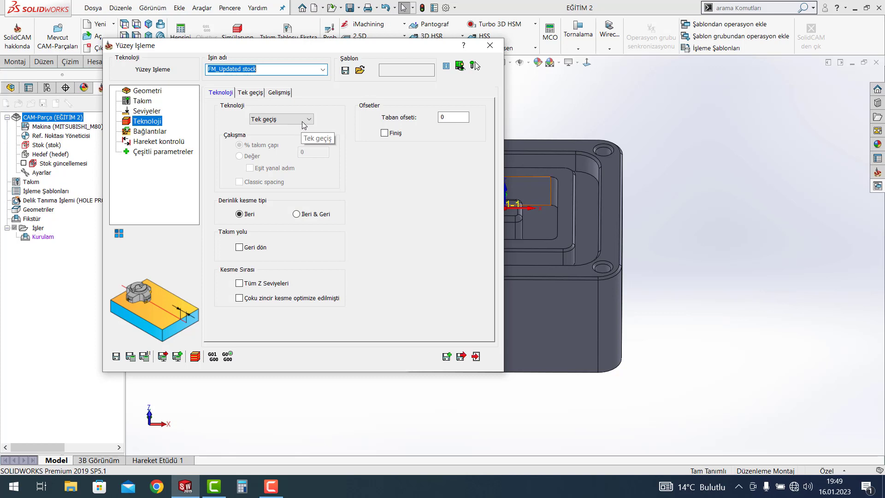
left_click(302, 121)
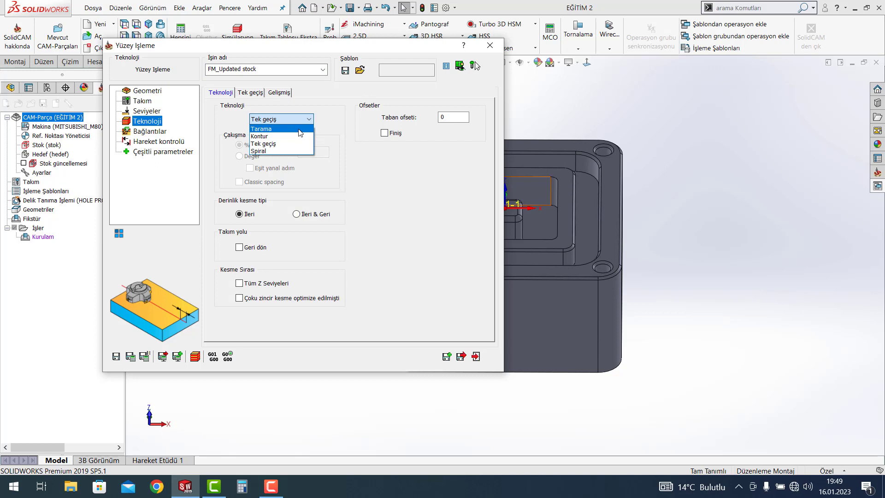
left_click(299, 129)
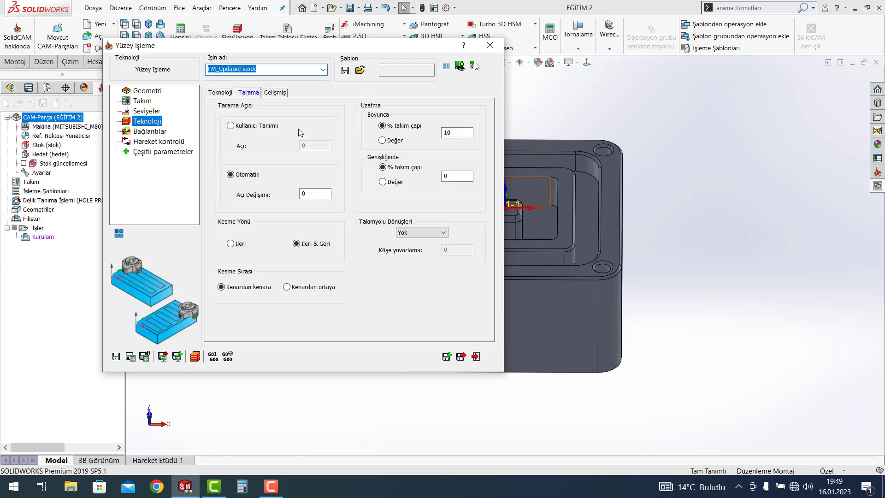
left_click(224, 93)
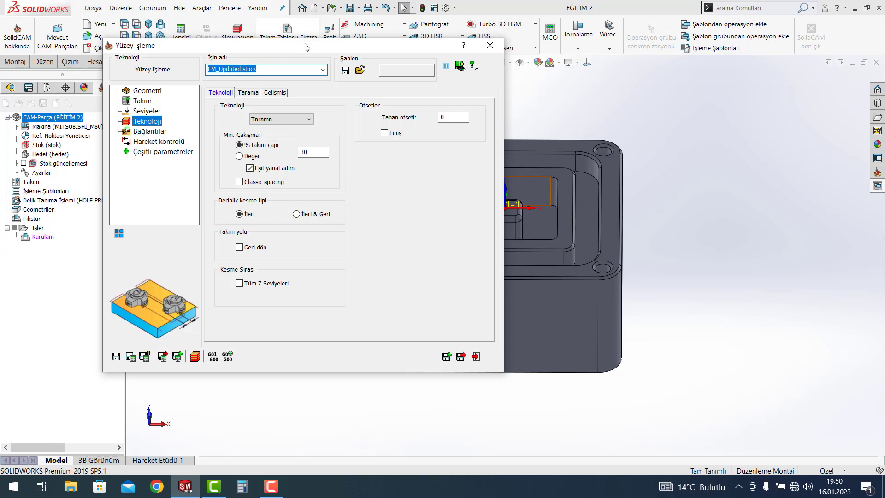
Move the Yüzey İşleme dialog to the upper left to uncover the part
left_click_drag(306, 46, 211, 15)
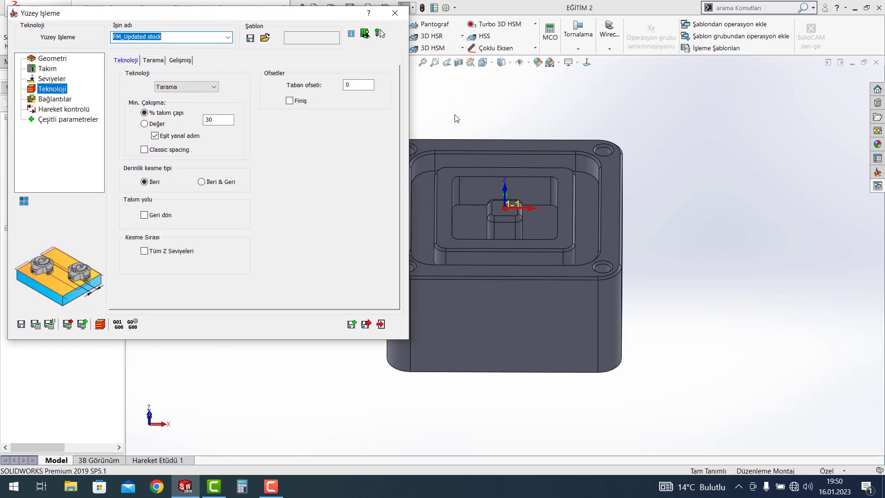
scroll(449, 269, "up", 2)
scroll(448, 239, "down", 3)
scroll(447, 239, "down", 1)
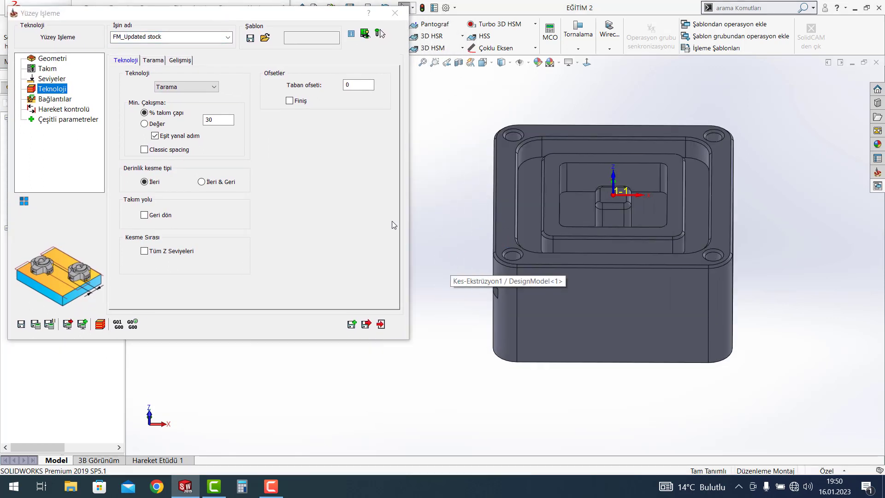
left_click(155, 184)
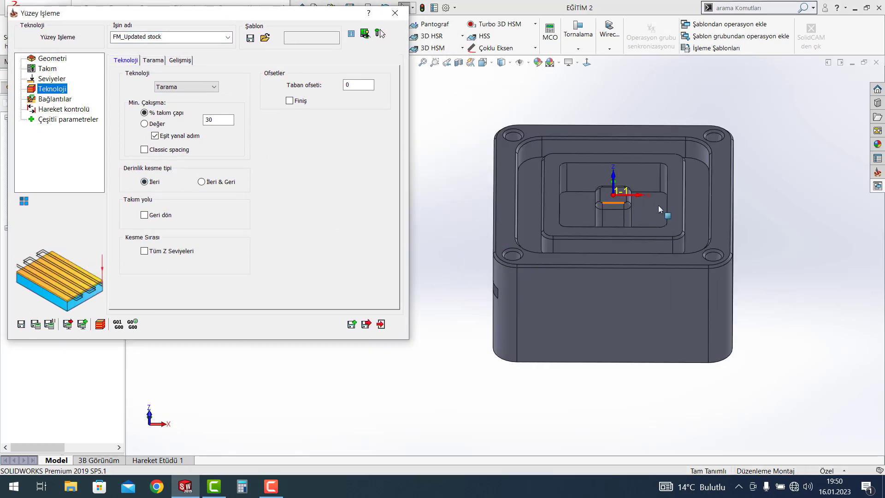
Box-select and clear the part, then set depth cutting to İleri & Geri
left_click(787, 220)
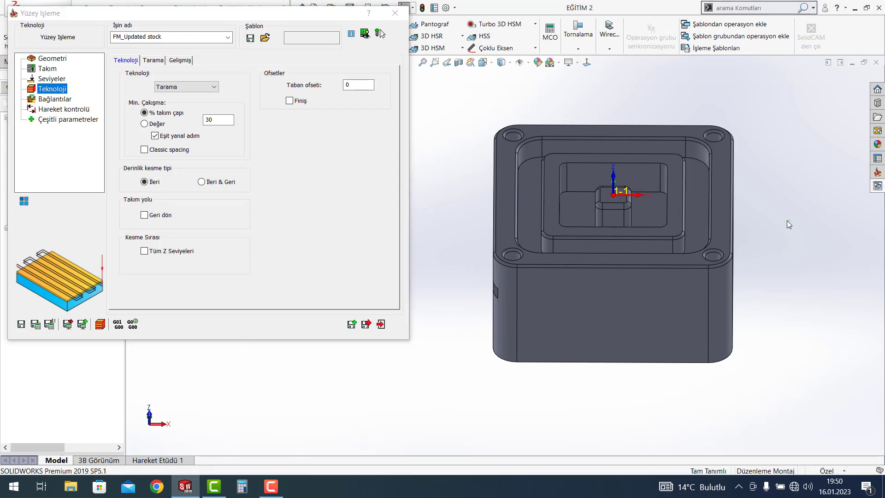
left_click_drag(777, 228, 449, 250)
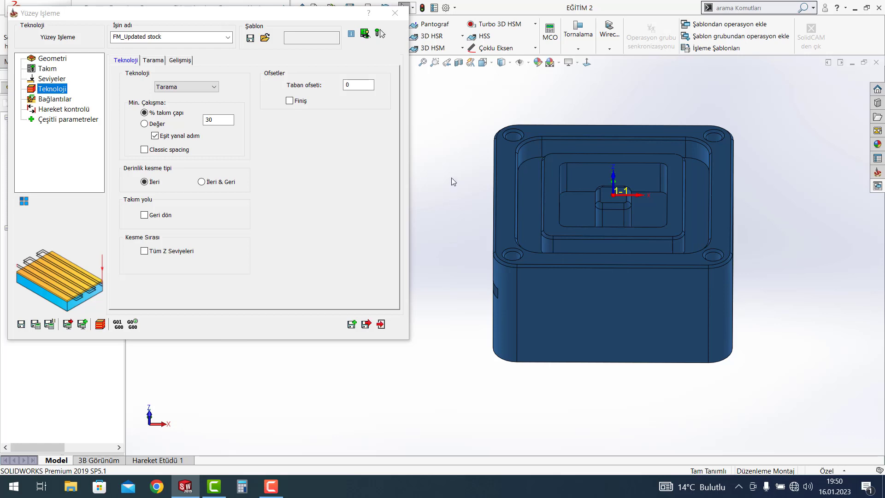
left_click(768, 170)
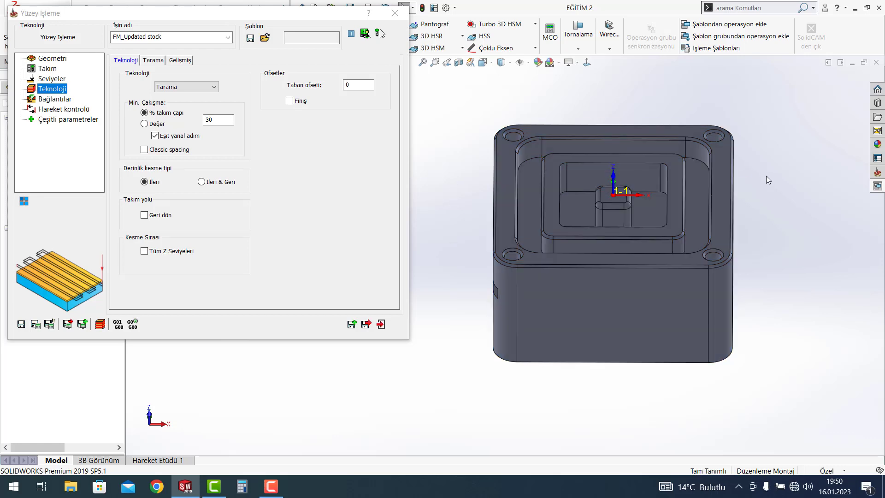
left_click_drag(766, 176, 574, 183)
left_click_drag(493, 181, 491, 181)
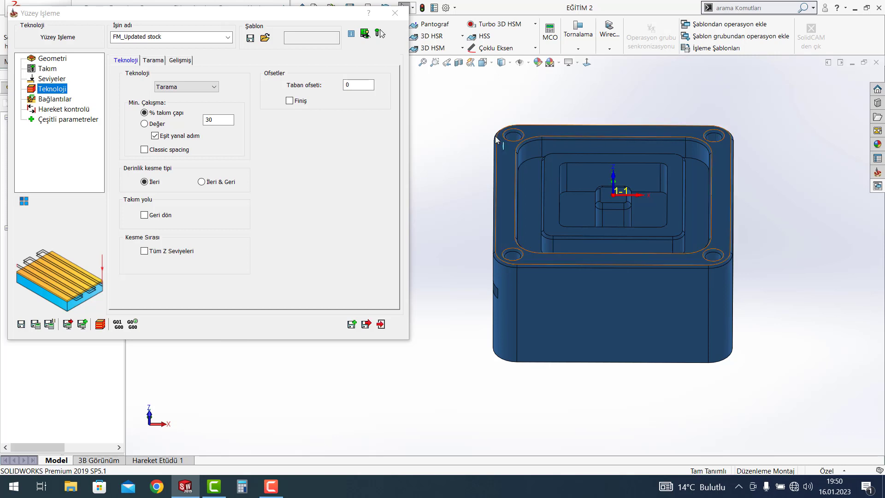
left_click(482, 144)
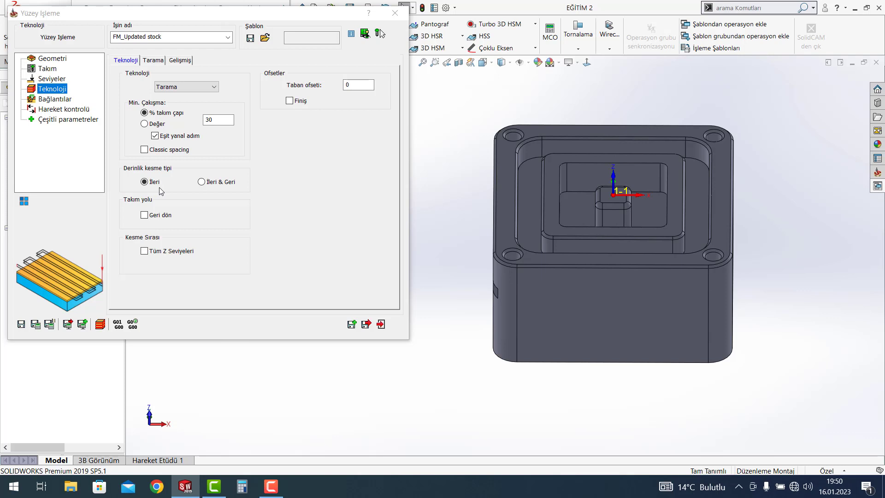
left_click(202, 182)
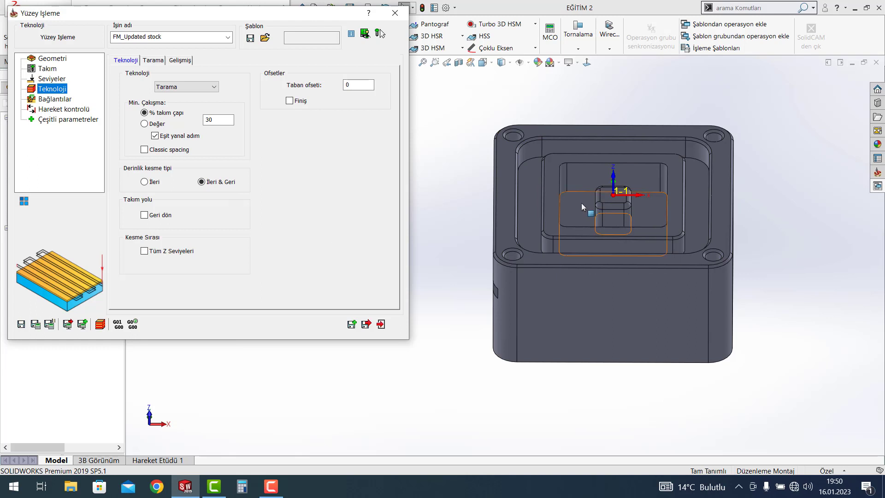
Keep depth cutting at İleri & Geri and leave toolpath return off
left_click(144, 182)
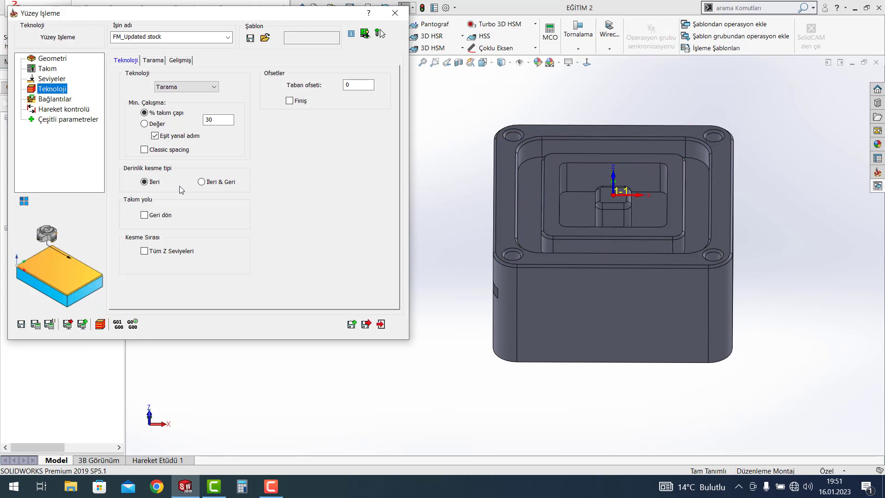
left_click(211, 186)
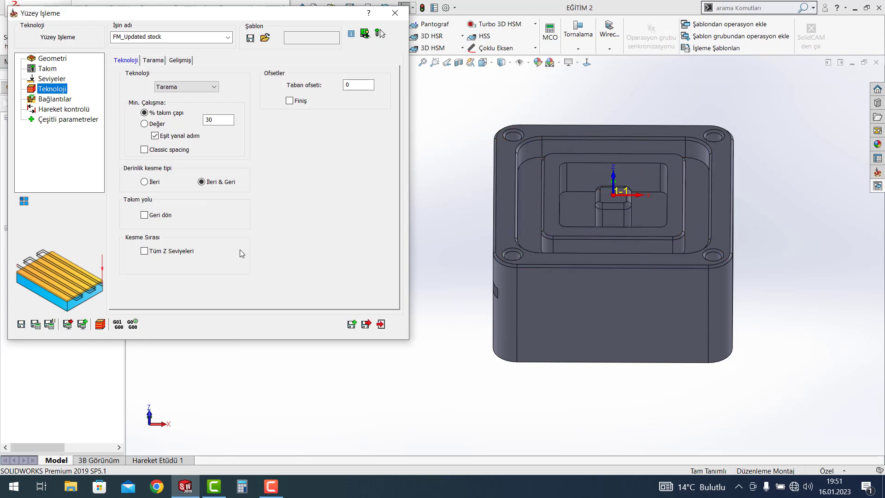
left_click(150, 217)
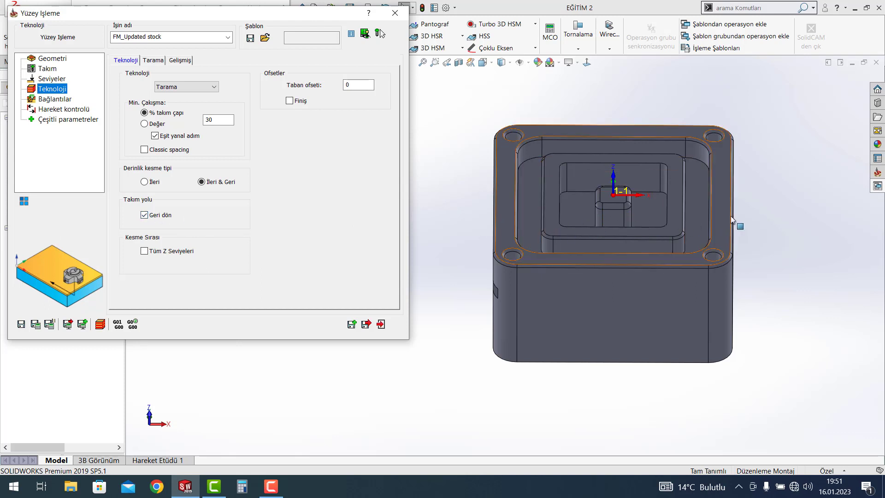
left_click(153, 216)
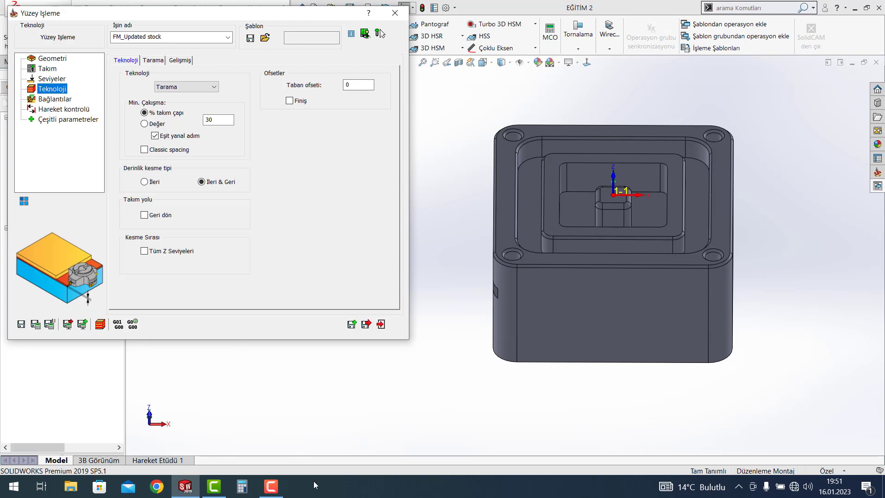
Enter a floor offset (Taban ofseti) of 0.3 with the finish pass left off
double_click(358, 84)
type("0.3")
left_click(290, 101)
left_click(290, 101)
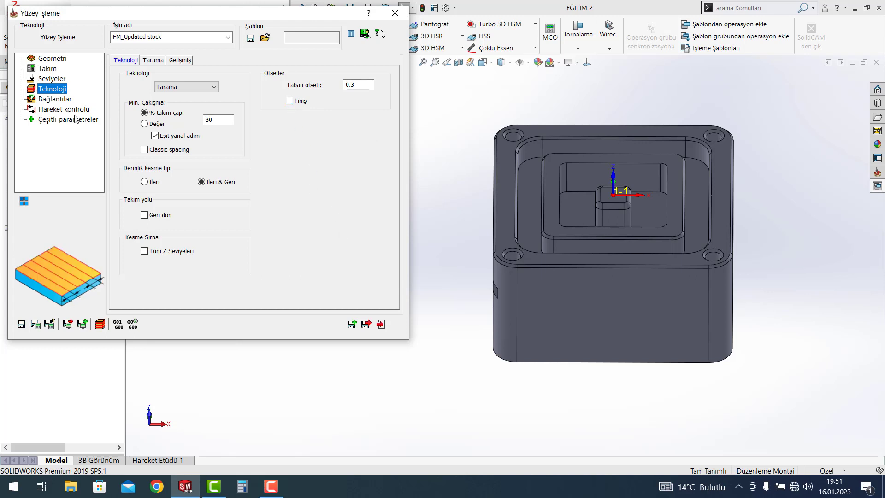
left_click(161, 61)
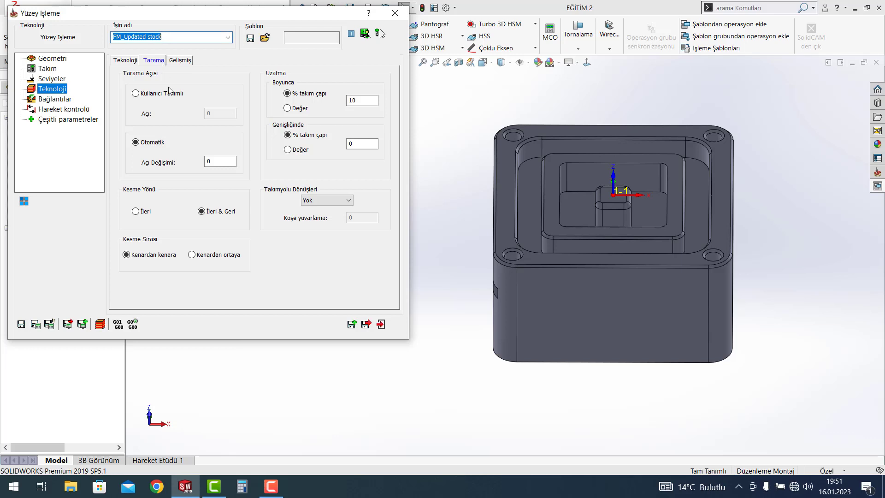
mouse_move(217, 178)
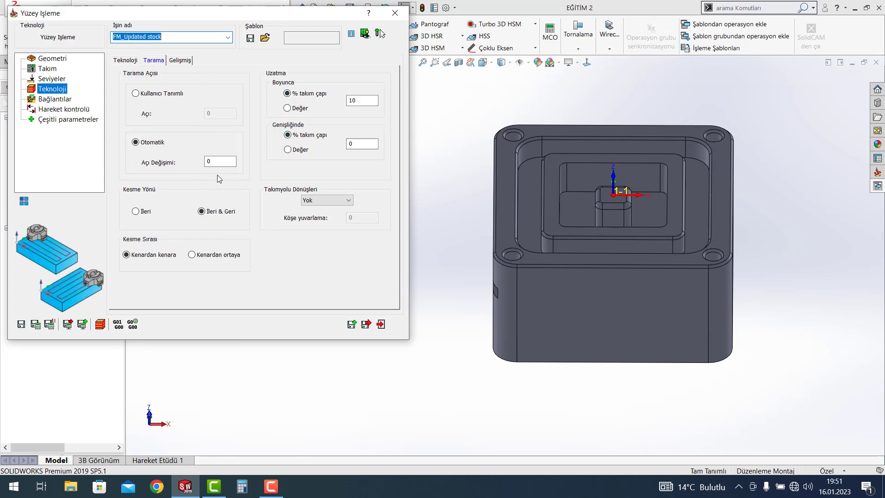
Display the Bağlantılar linking settings and select the existing job name
left_click(66, 100)
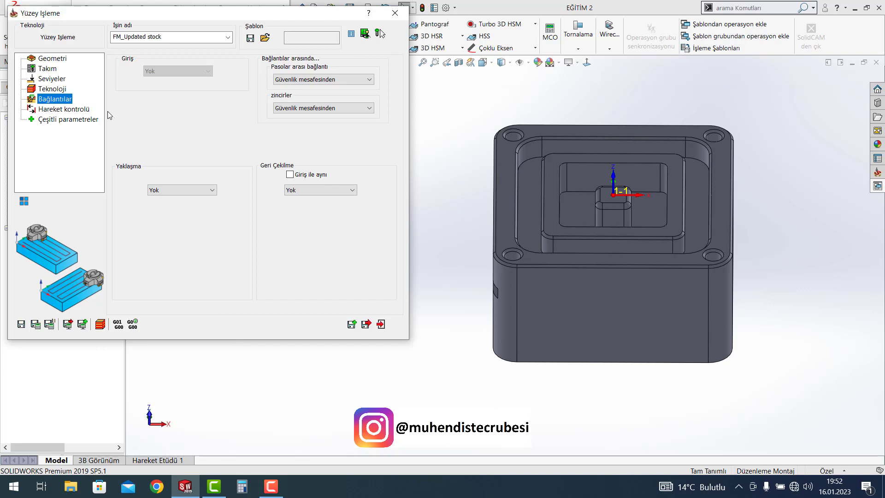
left_click(165, 36)
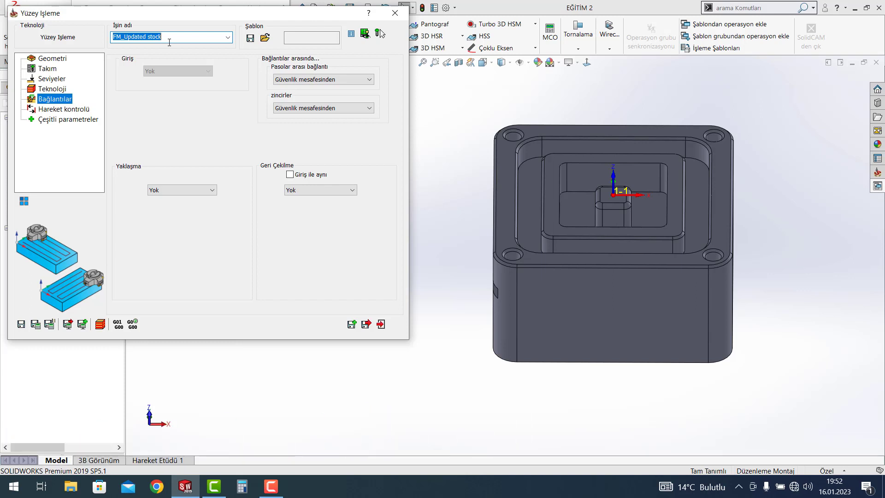
Name the job Ø32 TARAMA and run Save & Calculate
type("İ")
key("BackSpace")
type("Ø32")
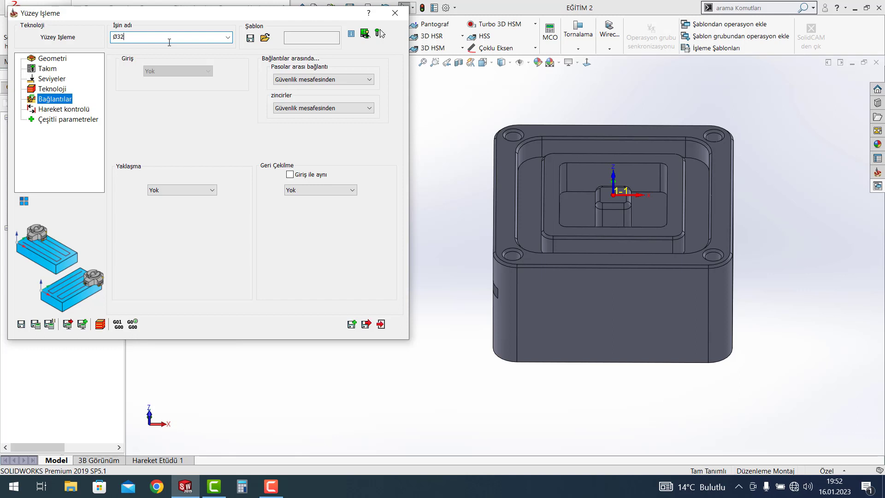
type("TARAma")
type("MA")
left_click(35, 324)
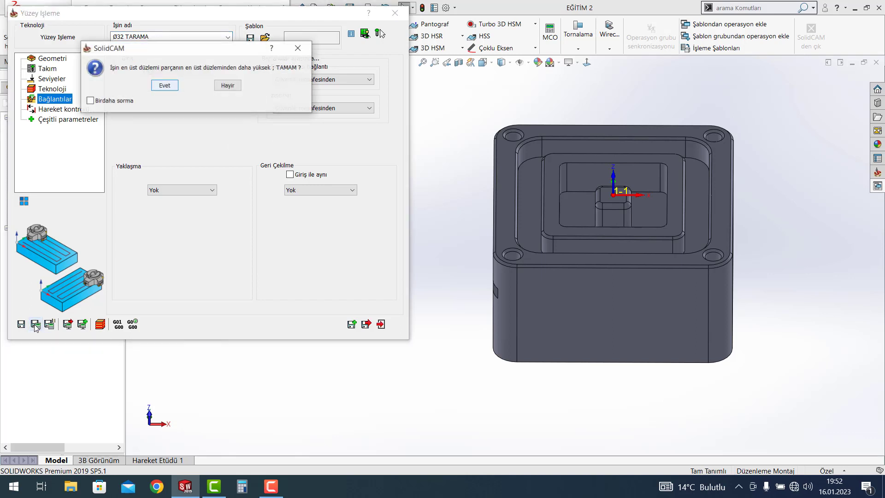
Confirm the top-plane prompt, inspect the Ø32 TARAMA toolpath, and collapse the operation window
left_click(170, 87)
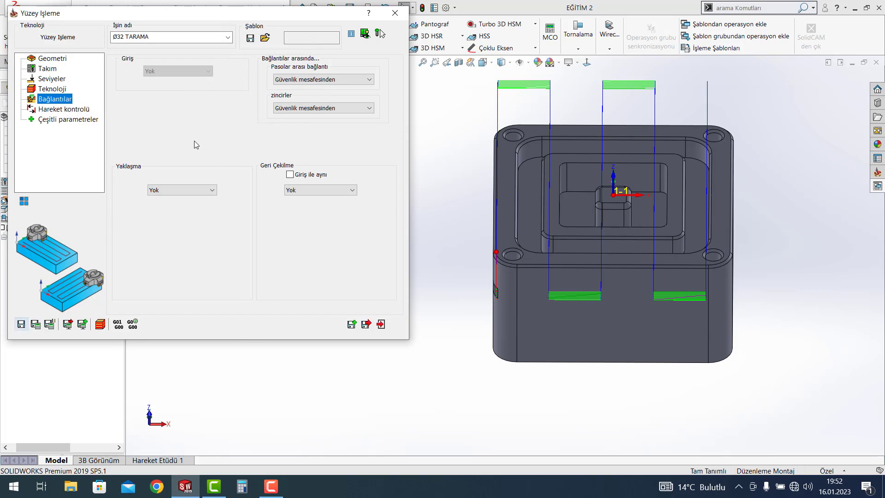
mouse_move(488, 247)
middle_mouse_down()
mouse_move(476, 94)
mouse_move(482, 129)
middle_mouse_up()
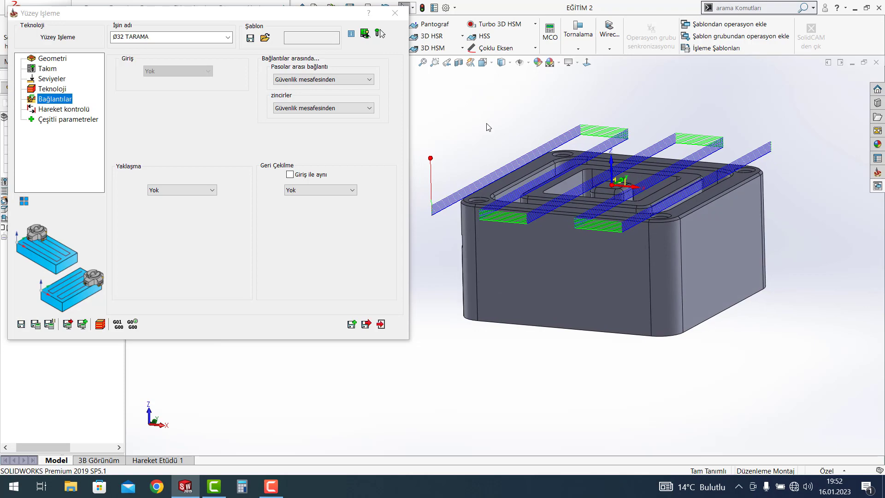
mouse_move(693, 106)
middle_mouse_down()
mouse_move(668, 149)
mouse_move(681, 159)
middle_mouse_up()
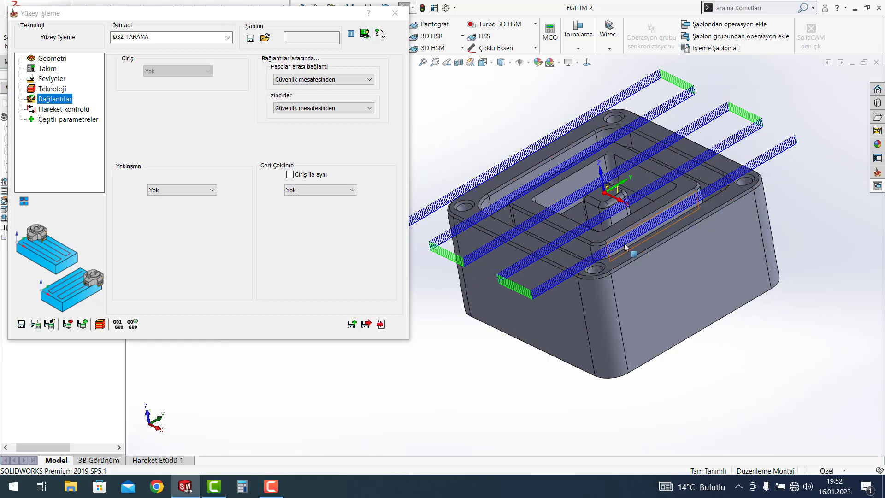
scroll(625, 248, "up", 5)
middle_click_drag(582, 281, 659, 293)
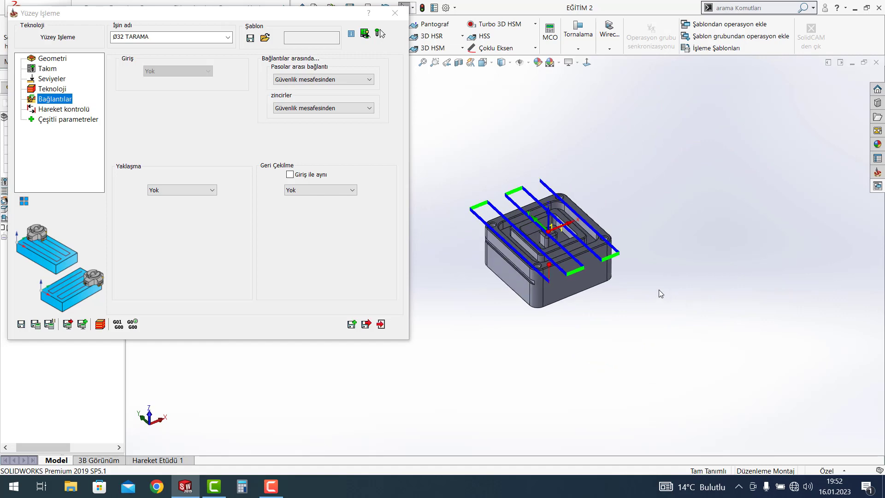
scroll(566, 286, "down", 3)
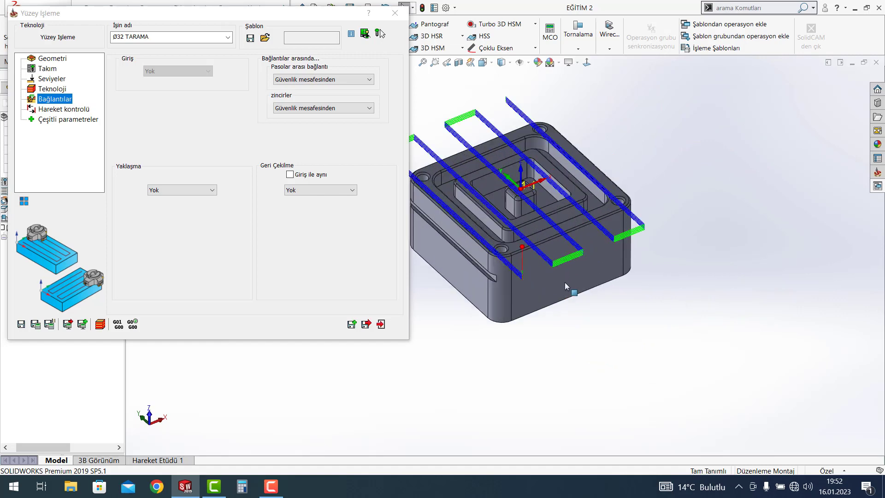
double_click(221, 17)
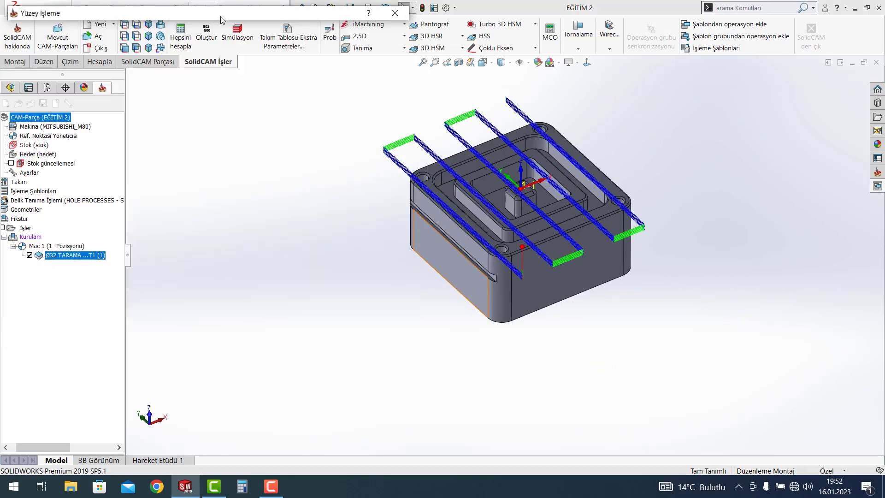
Orbit the block, then snap to an exact front view of the toolpath
left_click(563, 283)
mouse_move(560, 287)
middle_mouse_down()
mouse_move(442, 201)
mouse_move(471, 265)
mouse_move(442, 323)
middle_mouse_up()
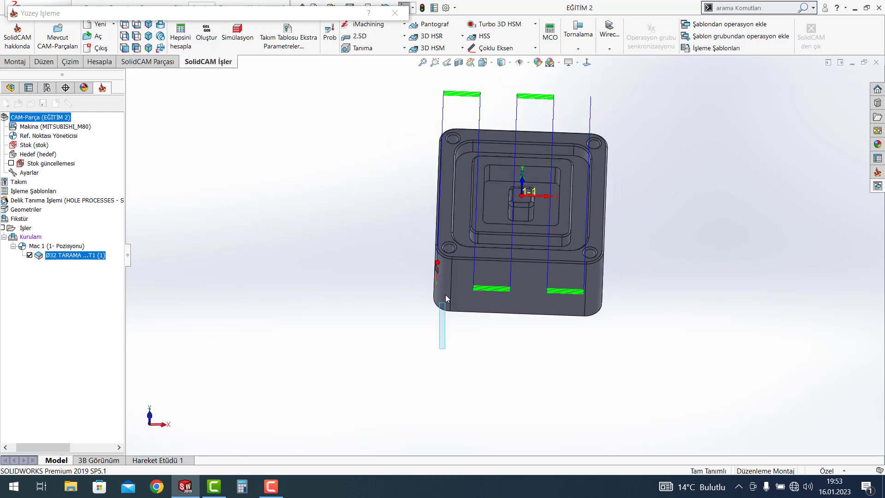
middle_click_drag(449, 152, 440, 250)
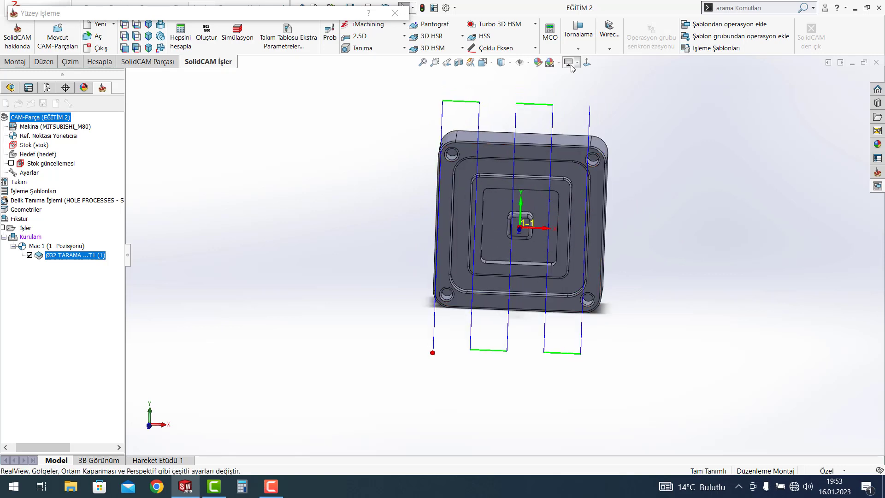
key("ctrl+1")
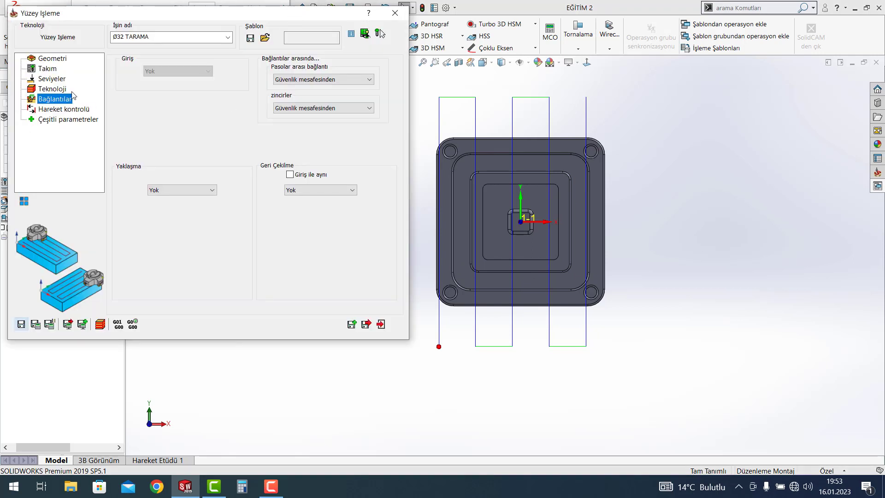
Set the hatch angle change to 90 and recalculate the toolpath
left_click(50, 88)
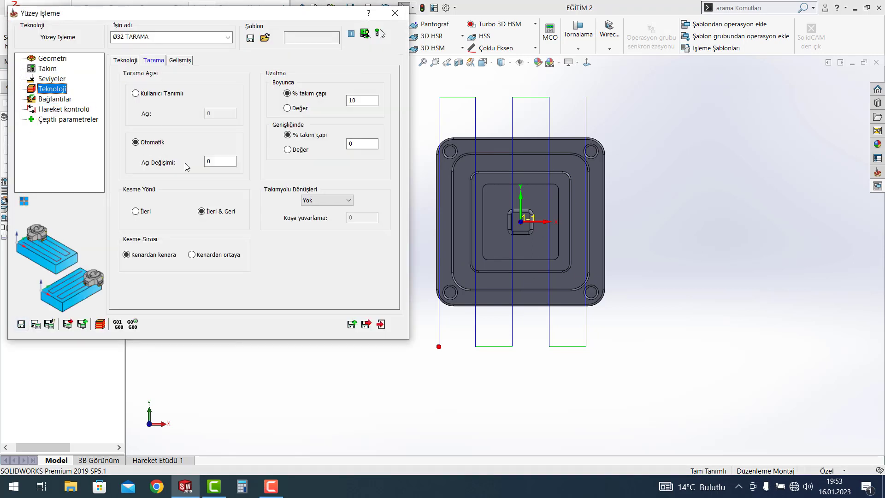
left_click(215, 161)
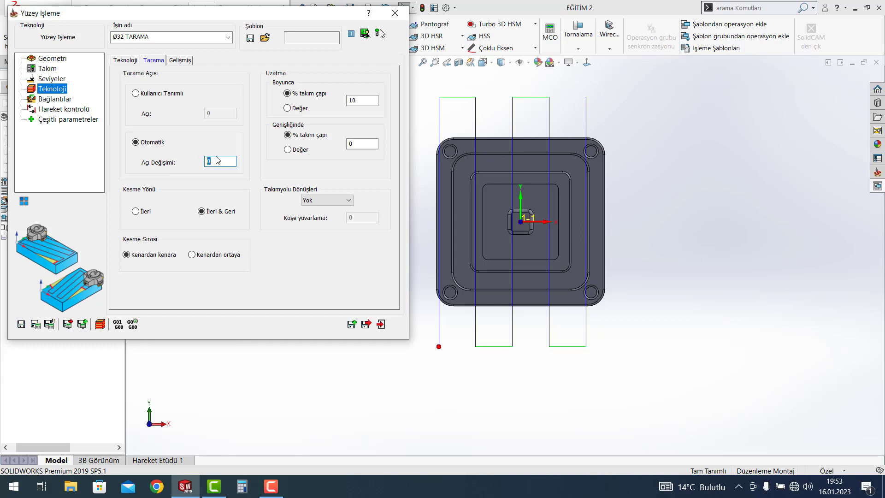
type("90")
left_click(37, 325)
left_click(166, 87)
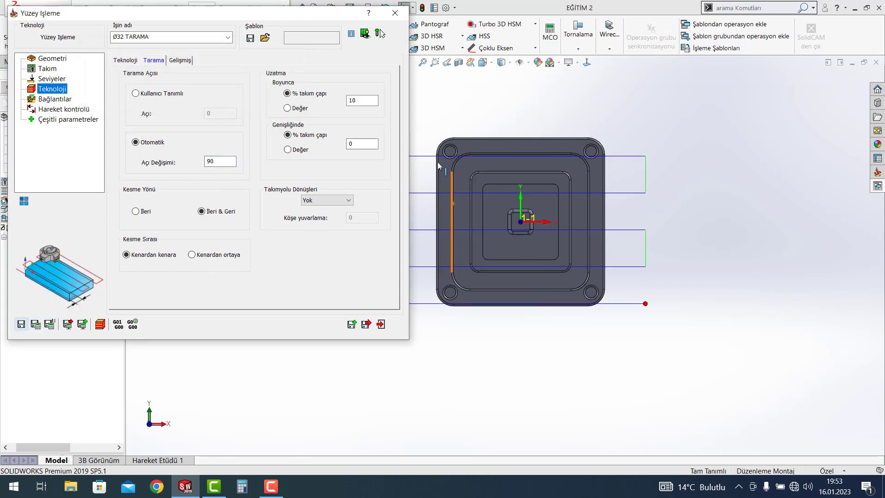
View the block in 3-D, change the angle change to 45, and recalculate
scroll(463, 248, "up", 3)
scroll(463, 247, "up", 2)
scroll(557, 285, "down", 3)
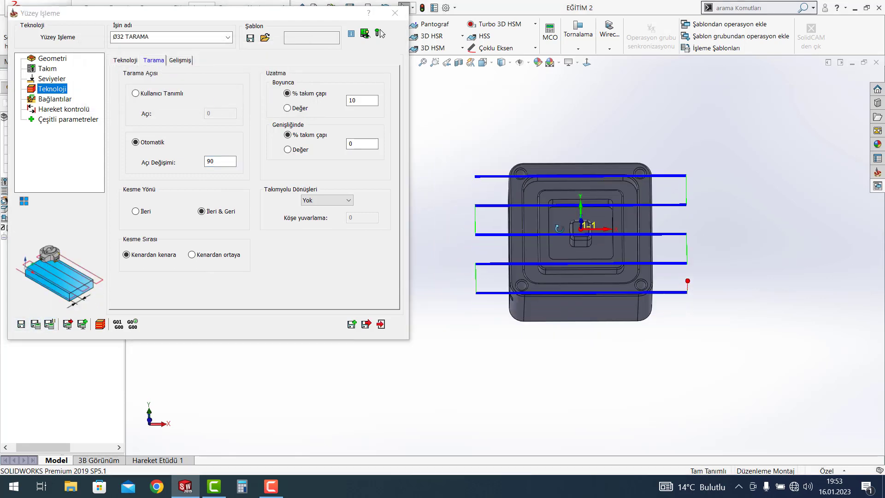
middle_click_drag(557, 285, 657, 253)
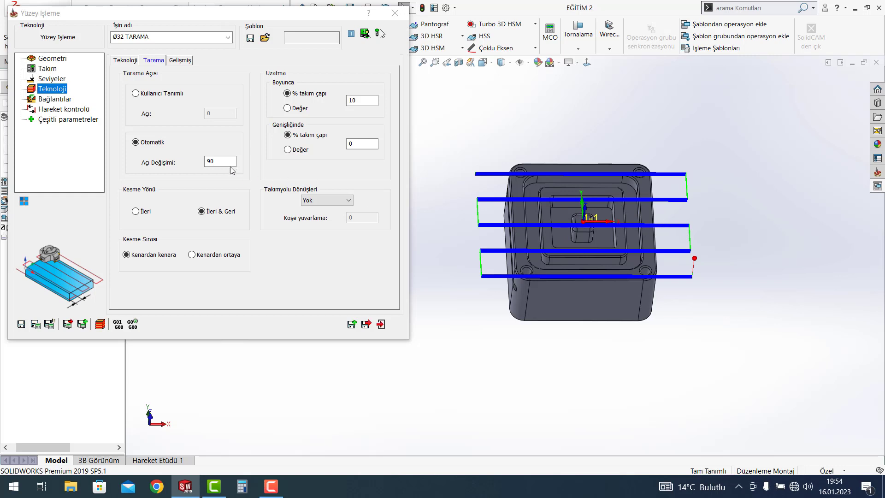
double_click(204, 162)
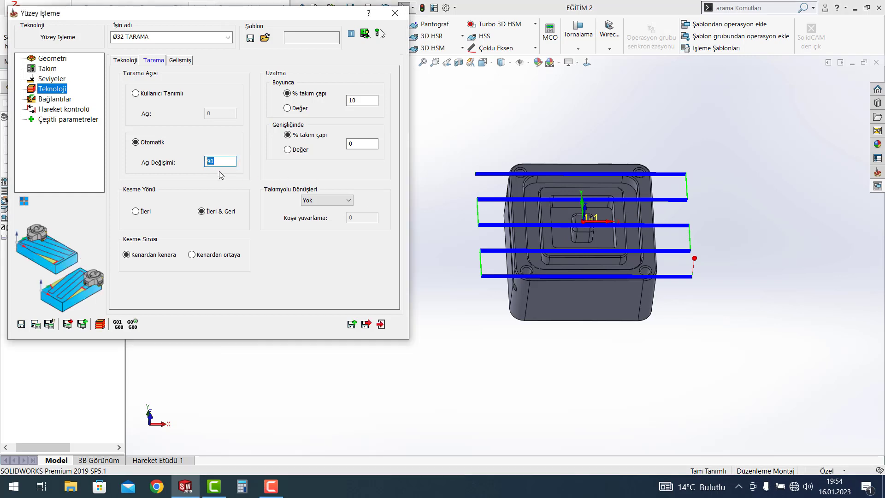
type("45")
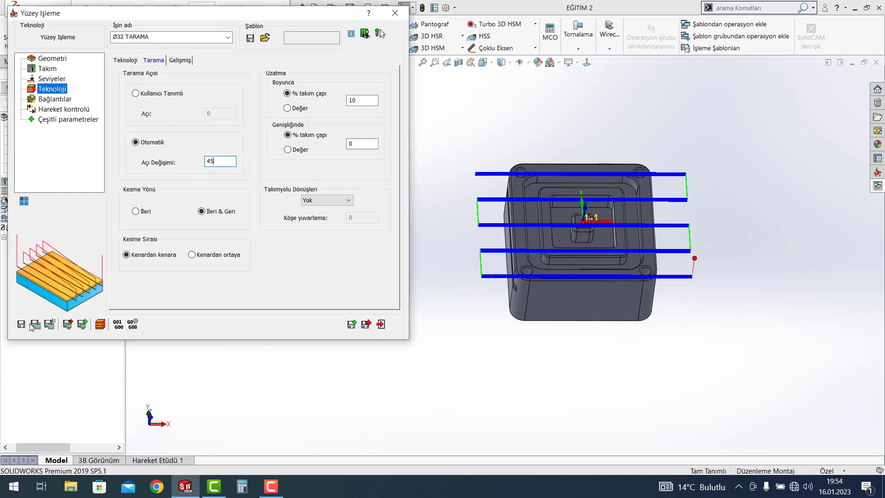
left_click(36, 327)
left_click(165, 83)
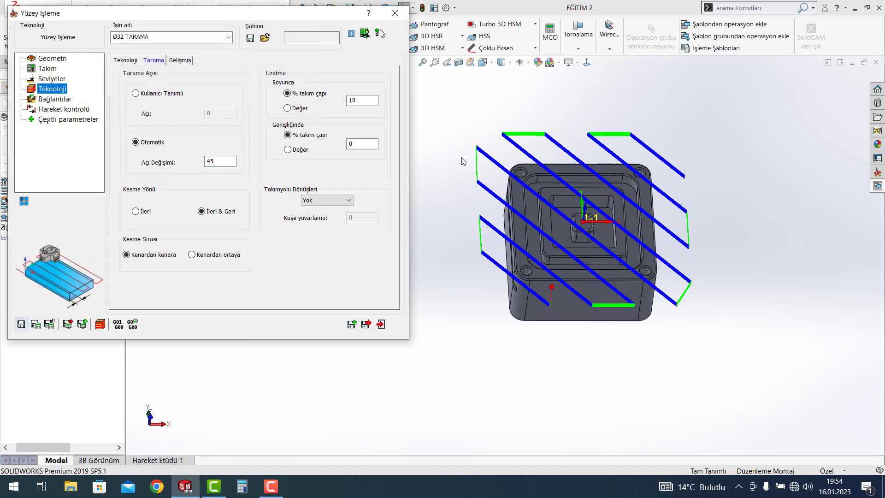
Set the angle change to 0, recalculate, view from Top, and launch the simulation
double_click(210, 161)
type("0")
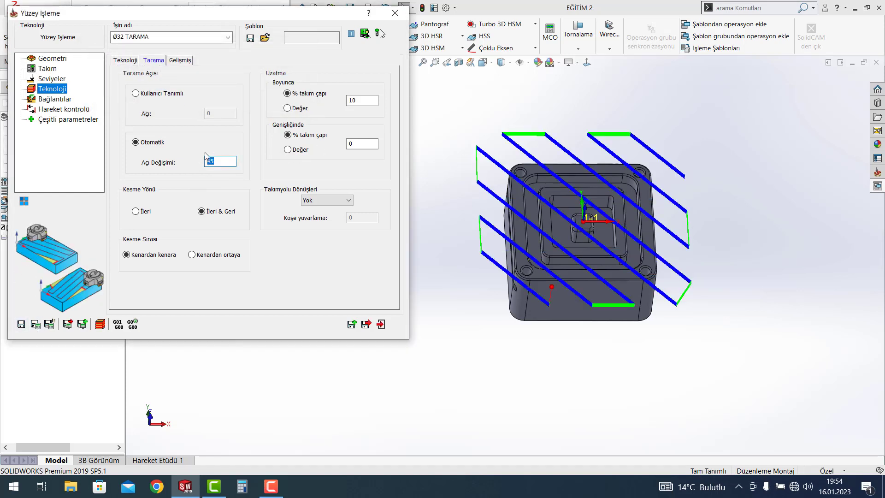
left_click(35, 324)
left_click(165, 86)
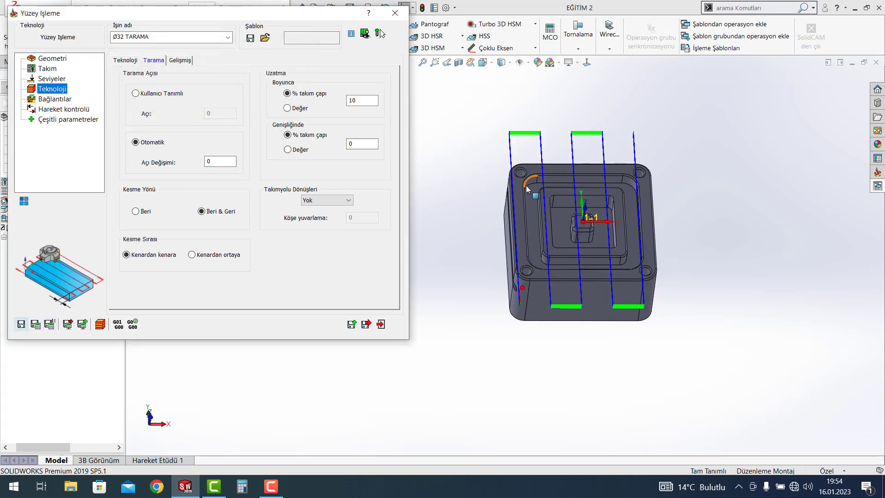
middle_click_drag(601, 118, 506, 189)
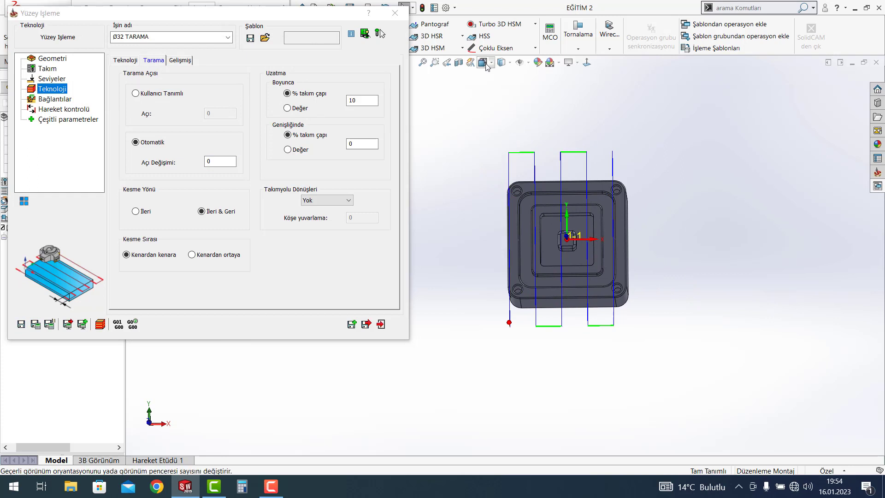
left_click(586, 62)
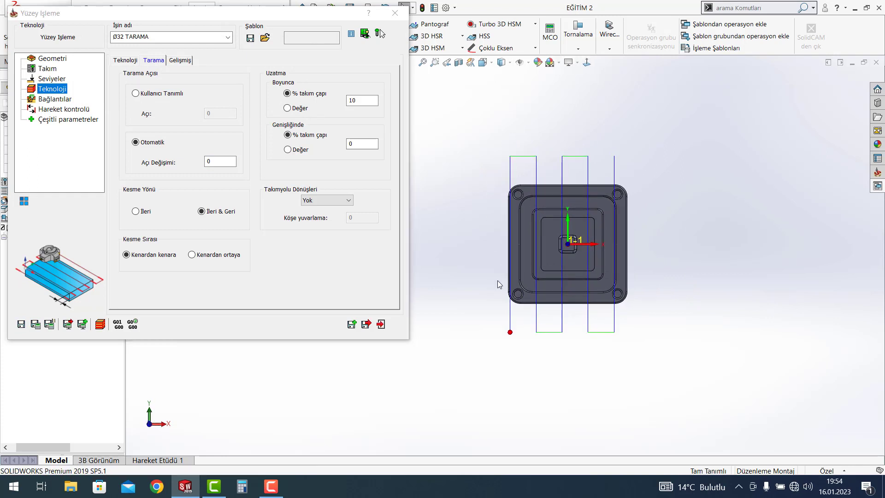
scroll(533, 292, "down", 2)
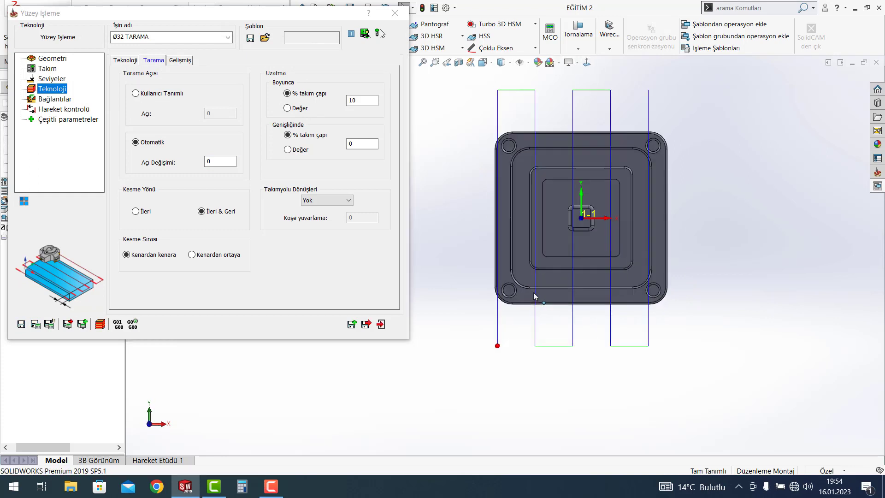
left_click(100, 325)
left_click(174, 85)
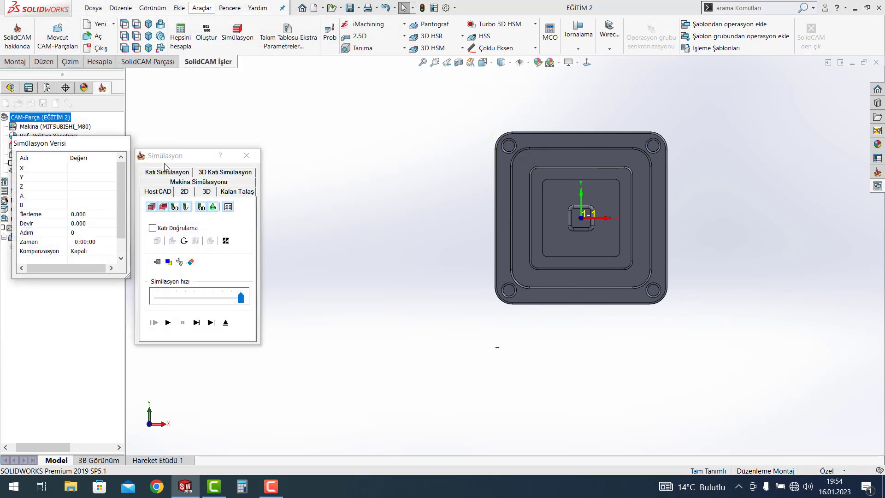
Show the tool, single-step through the first two cutting passes, then exit the simulation
left_click(196, 323)
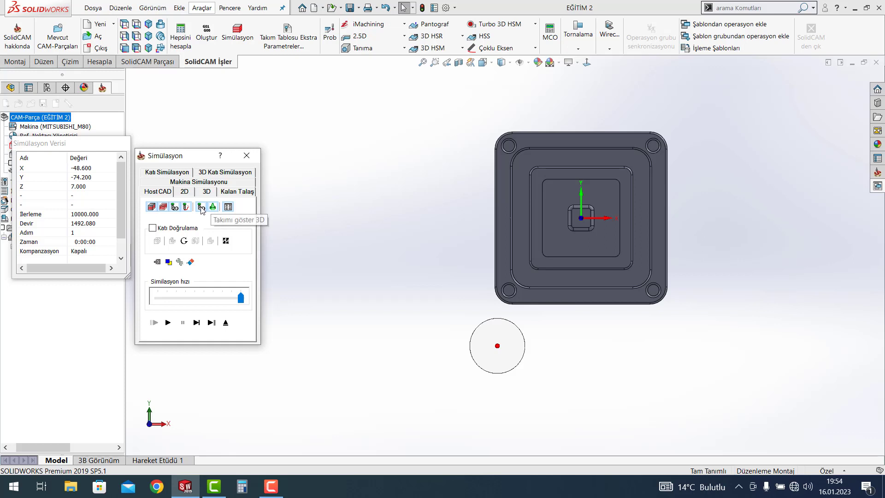
left_click(197, 322)
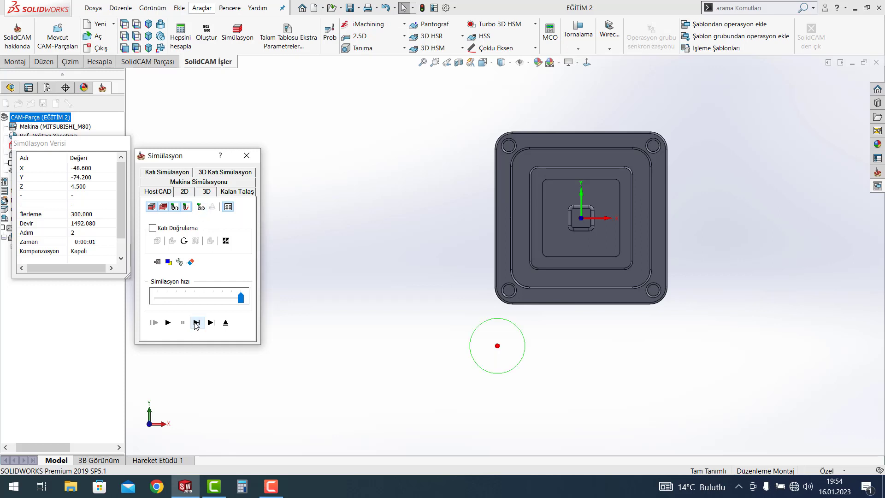
left_click(197, 322)
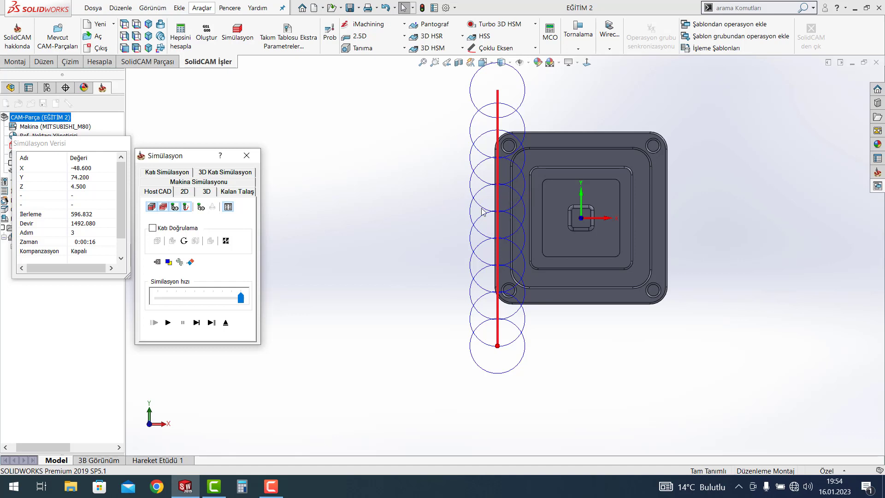
left_click(197, 322)
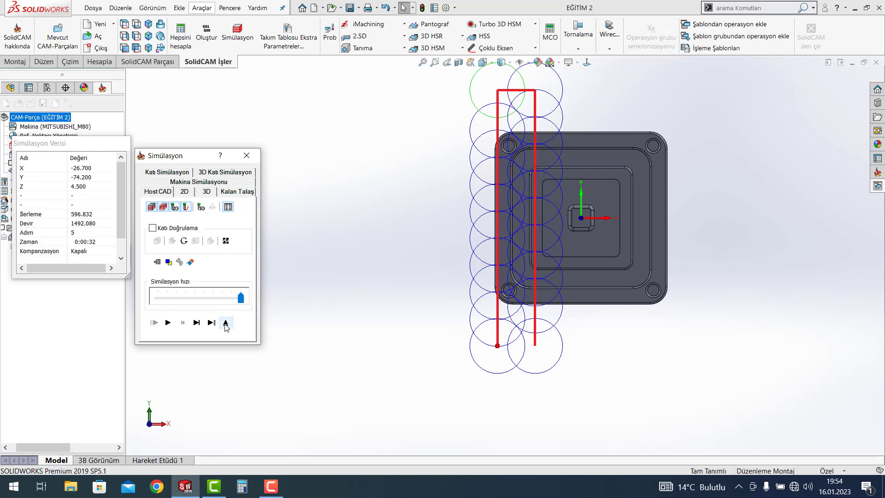
left_click(225, 323)
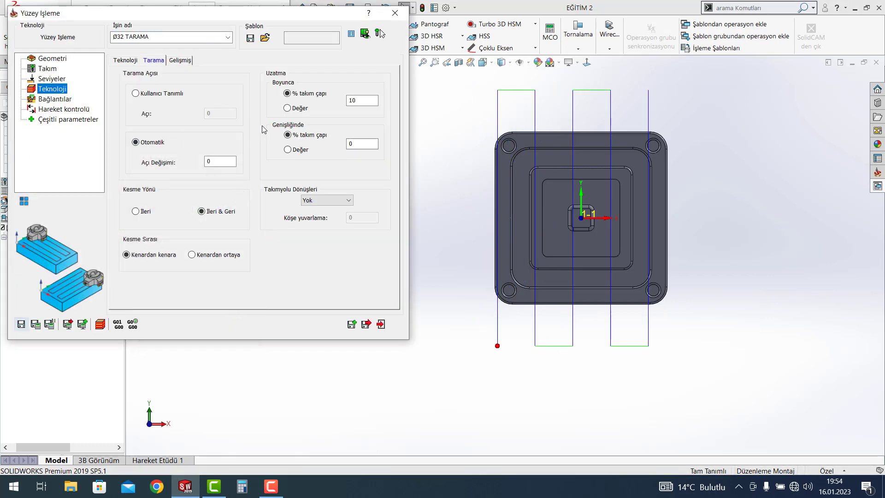
mouse_move(361, 100)
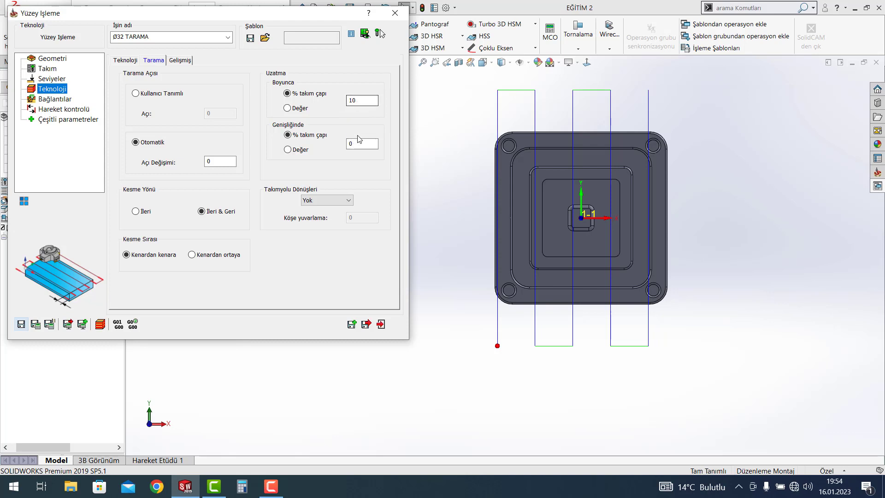
Enter 0 for Boyunca % takım çapı, then save, ticking Birdaha sorma and accepting the top-plane warning
double_click(359, 101)
type("0")
left_click(36, 327)
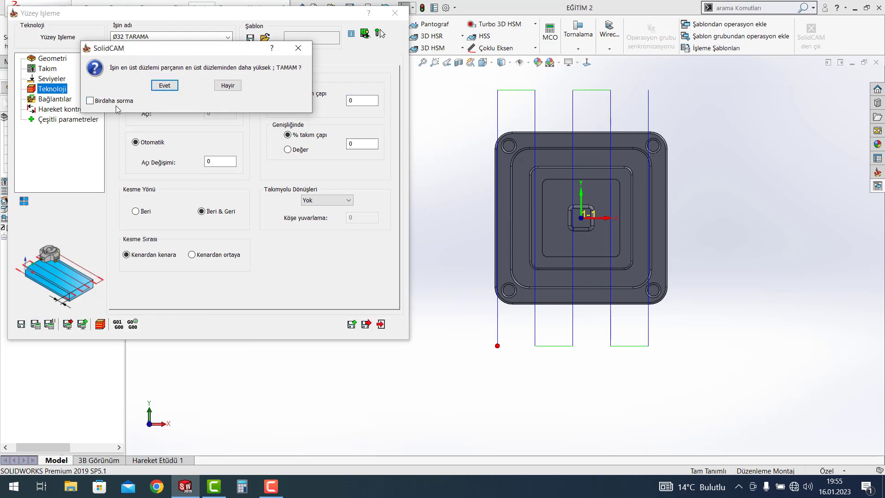
left_click(89, 100)
left_click(165, 86)
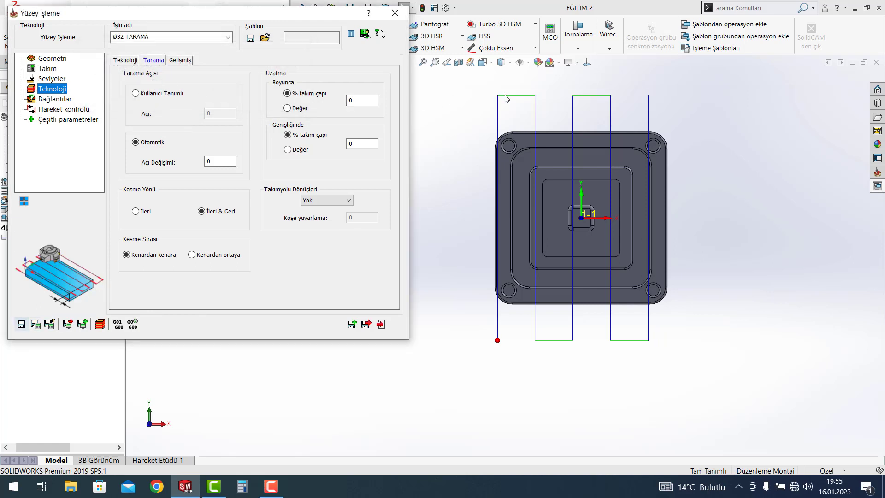
double_click(346, 100)
Save and simulate with tool display on, step through the first pass, then exit
left_click(100, 324)
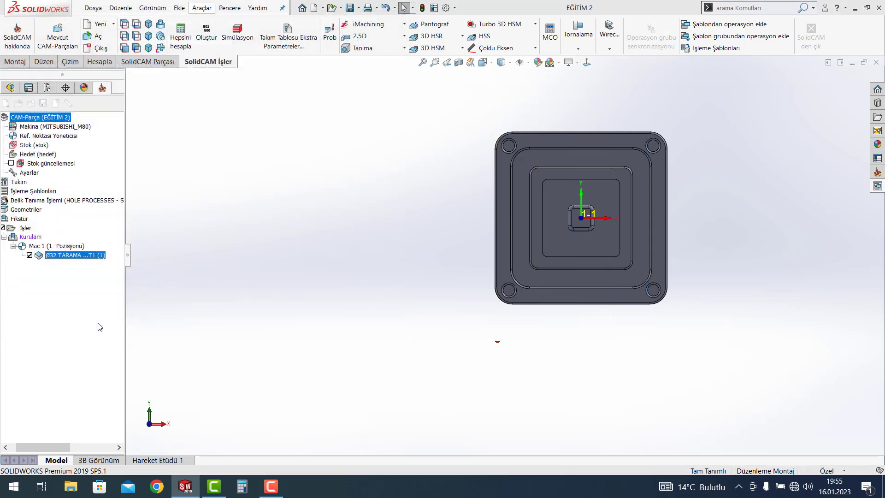
left_click(197, 323)
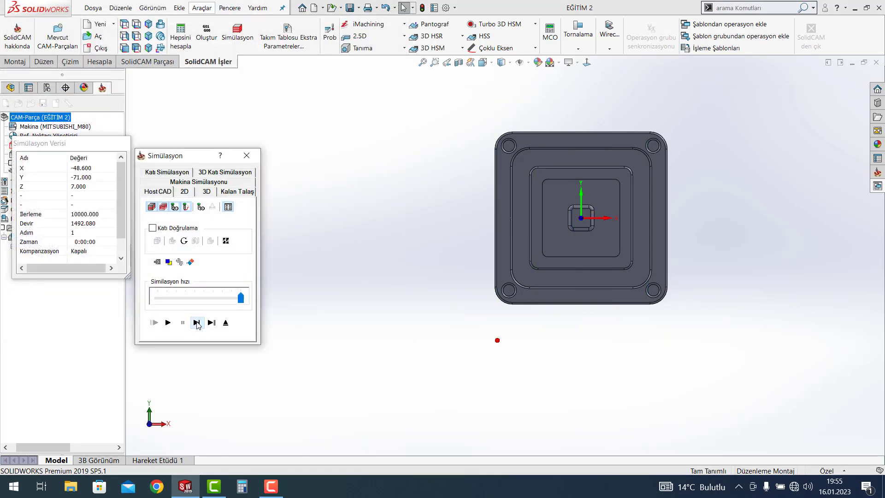
left_click(201, 206)
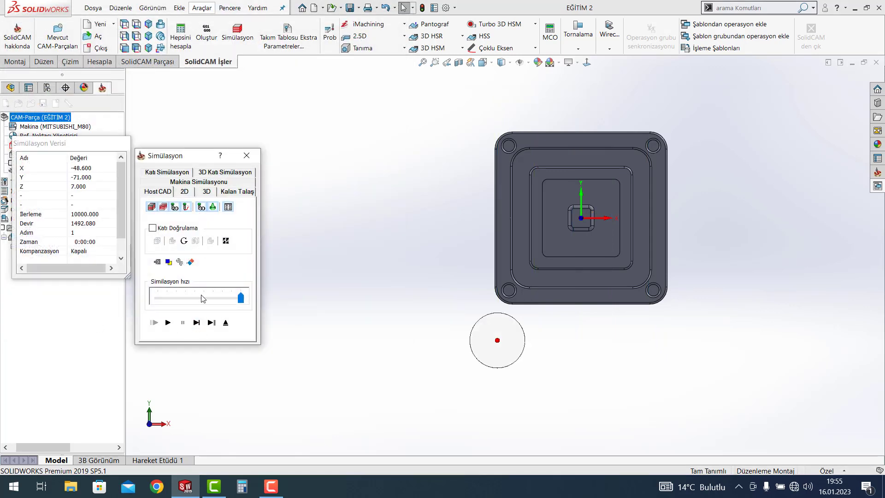
left_click(197, 323)
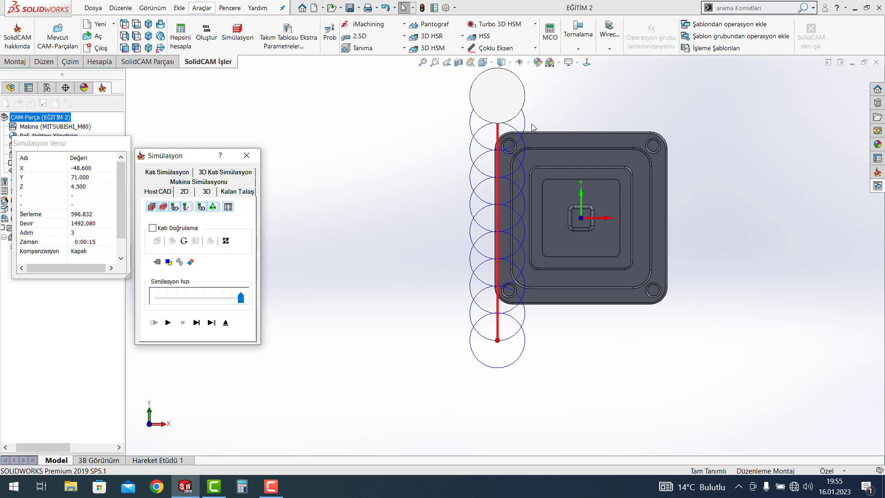
left_click(226, 322)
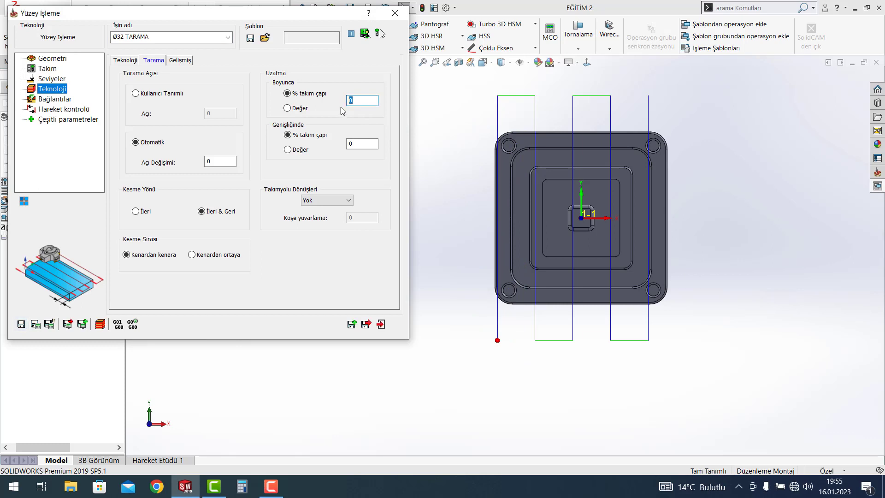
Enter 10% for the lengthwise and widthwise extensions and recalculate the toolpath
type("10")
left_click(361, 144)
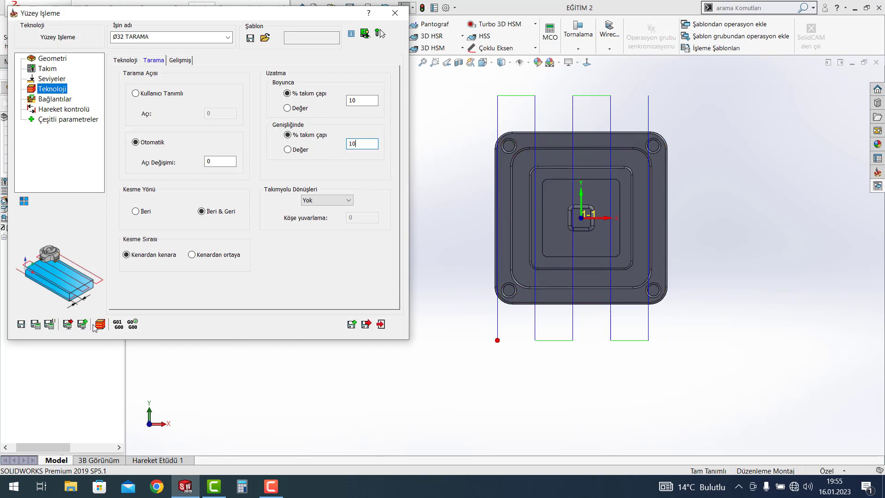
left_click(35, 324)
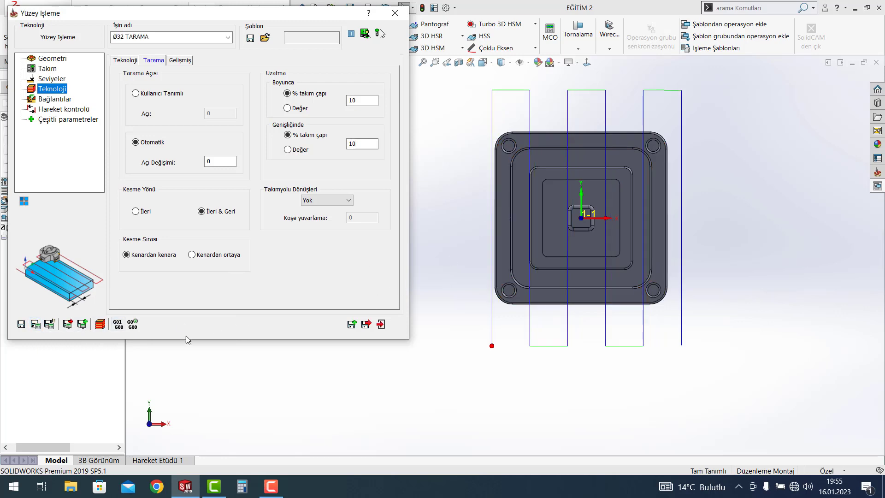
Step through the simulation of the widened passes, then exit it
left_click(100, 324)
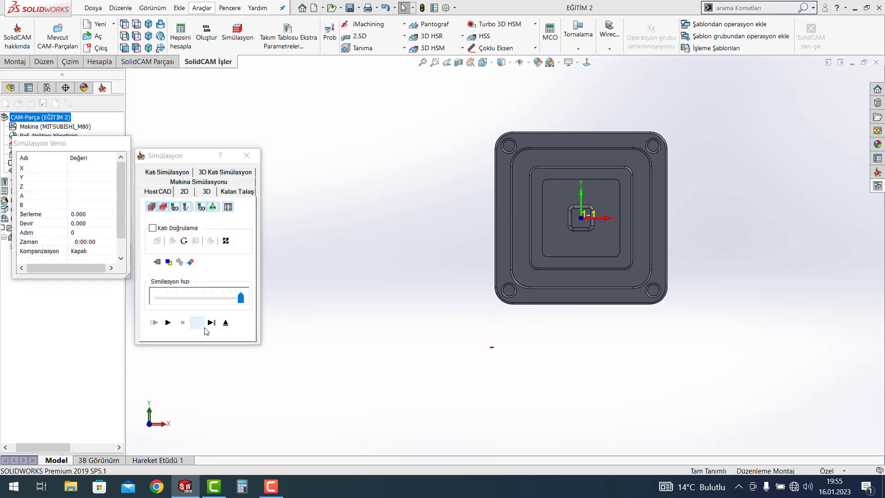
left_click(197, 322)
left_click(196, 323)
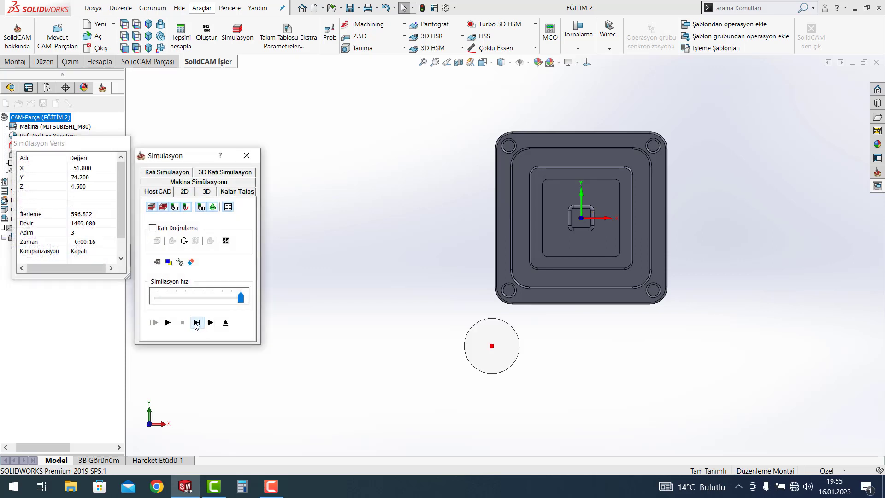
left_click(196, 323)
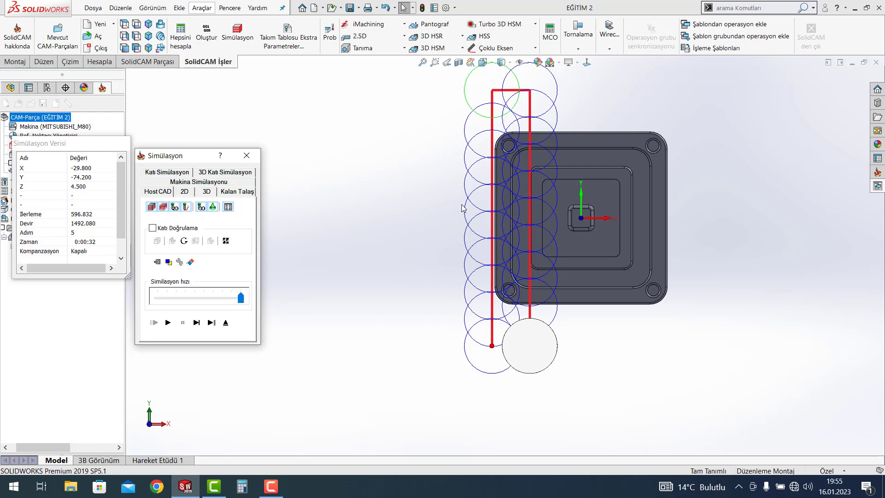
left_click(225, 322)
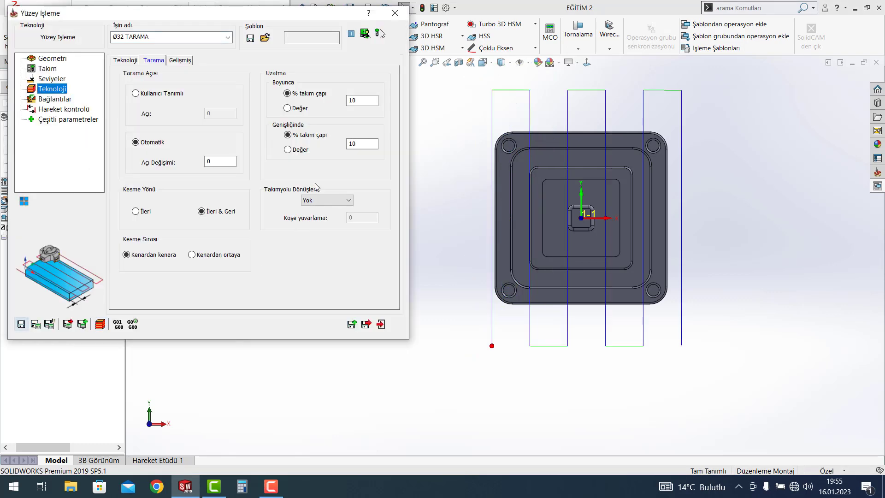
Change the widthwise extension to -30% and recalculate the toolpath
double_click(361, 143)
type("-3")
left_click(36, 325)
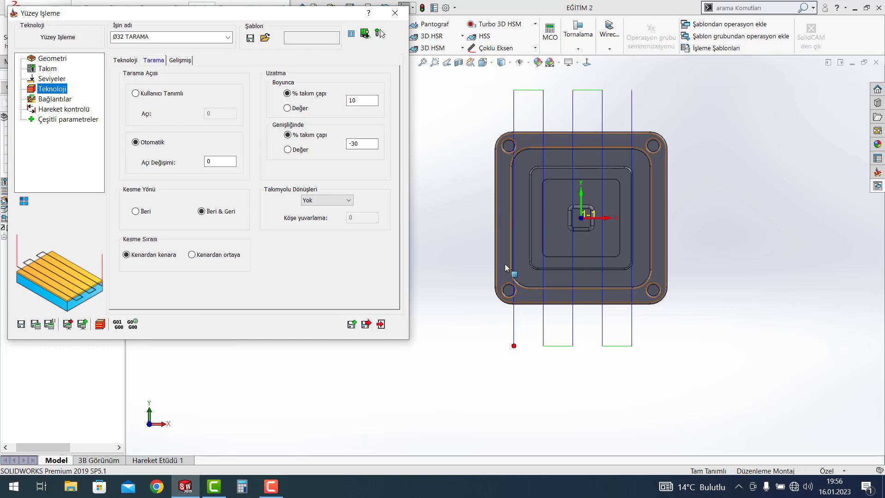
Step through the recalculated three-pass simulation and exit back to the operation
left_click(101, 325)
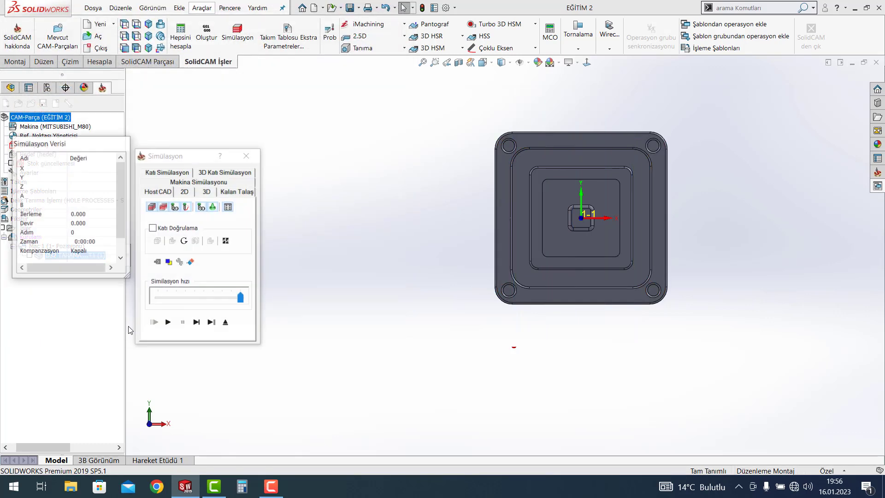
left_click(197, 323)
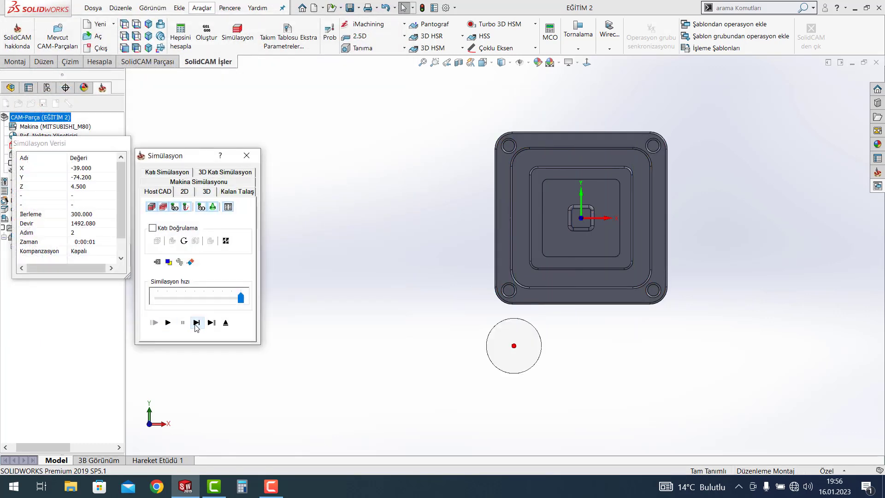
left_click(197, 323)
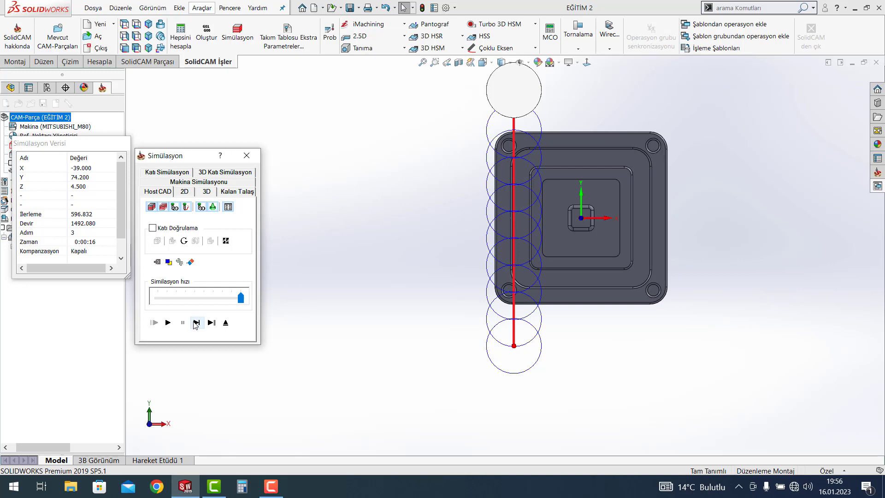
left_click(196, 323)
left_click(197, 323)
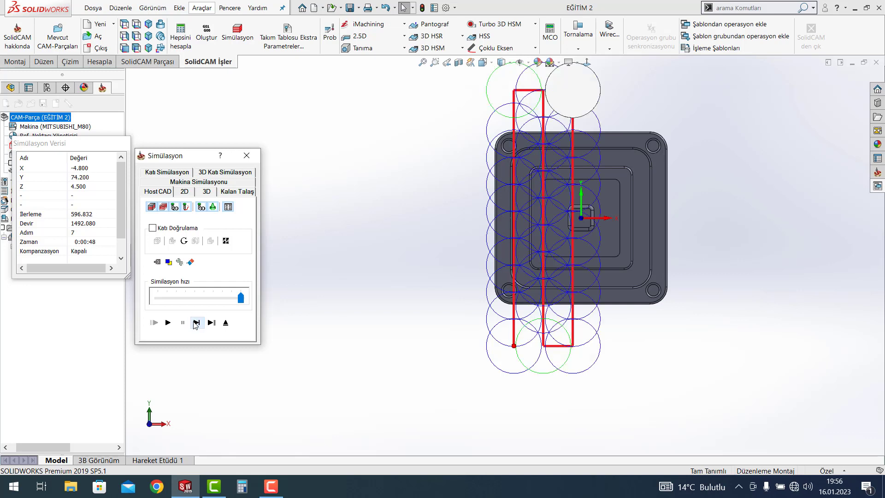
left_click(196, 322)
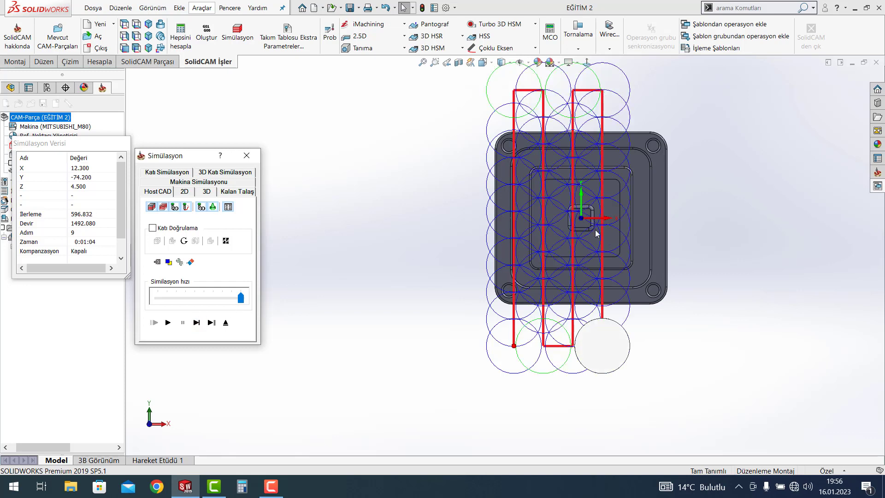
left_click(225, 323)
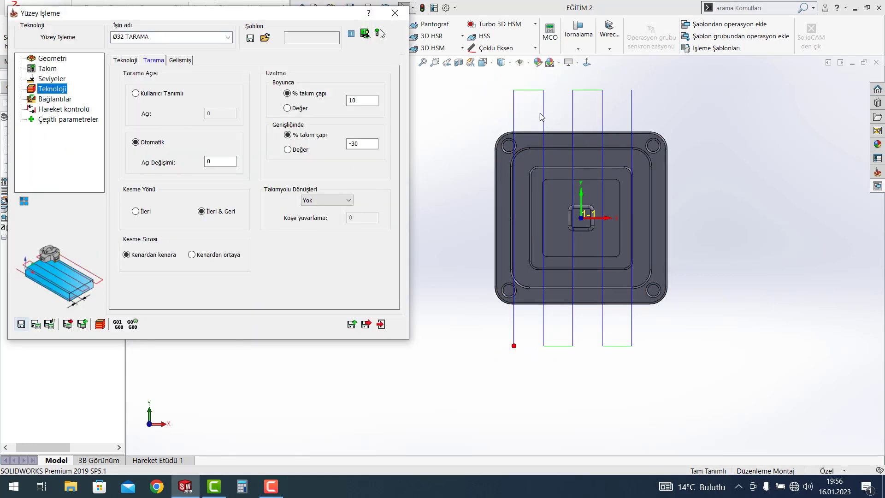
Set Min. Çakışma to 15% of tool diameter and recalculate
left_click(53, 59)
left_click(52, 78)
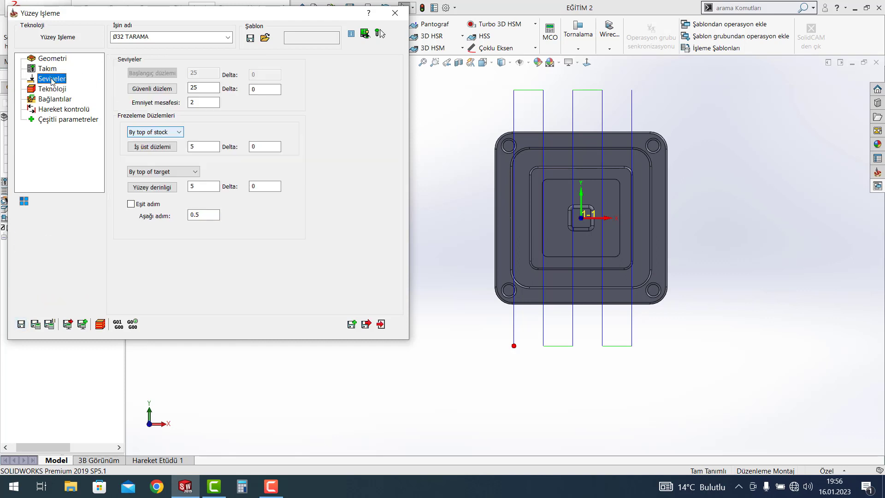
left_click(49, 89)
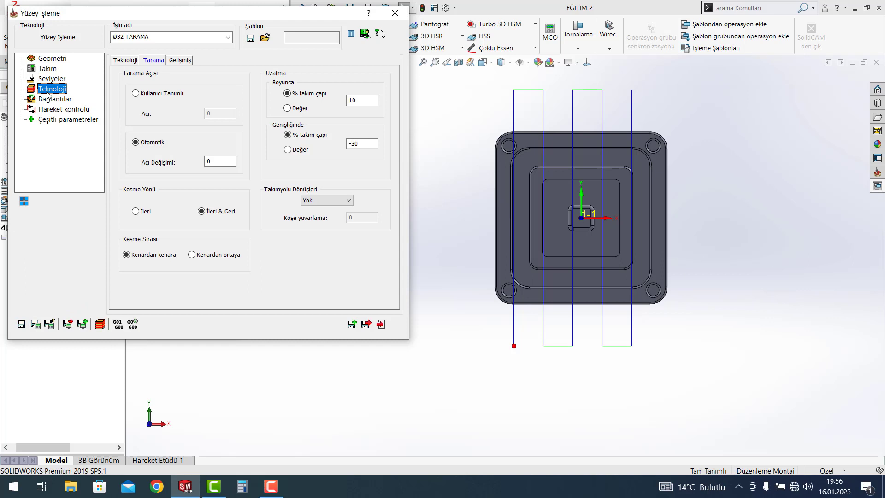
left_click(131, 61)
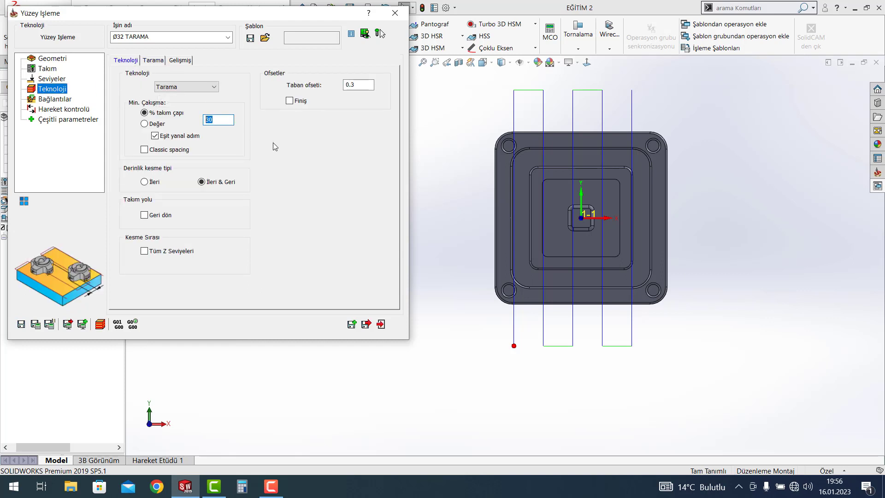
type("15")
left_click(36, 324)
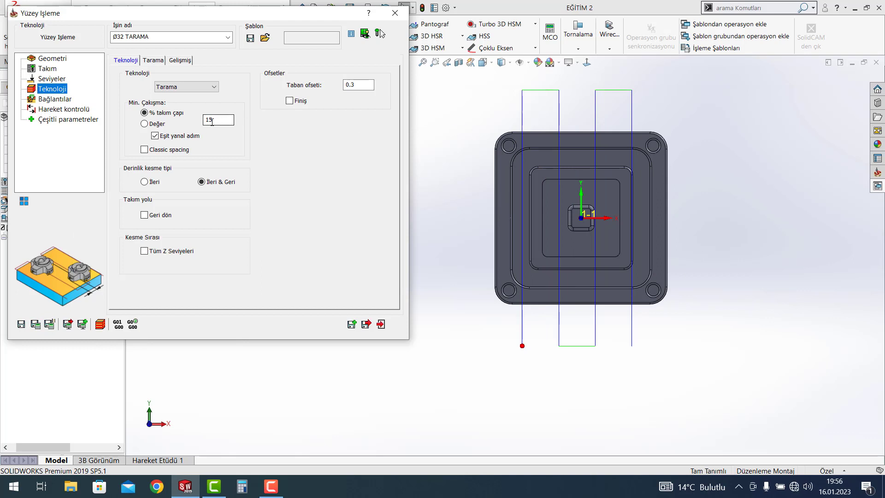
Step through the simulation of the 15% overlap passes, then exit
left_click(100, 324)
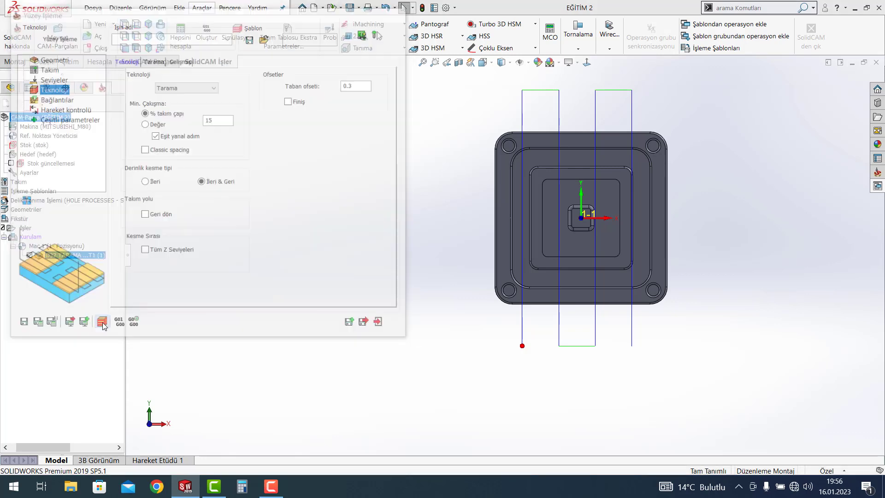
left_click(196, 323)
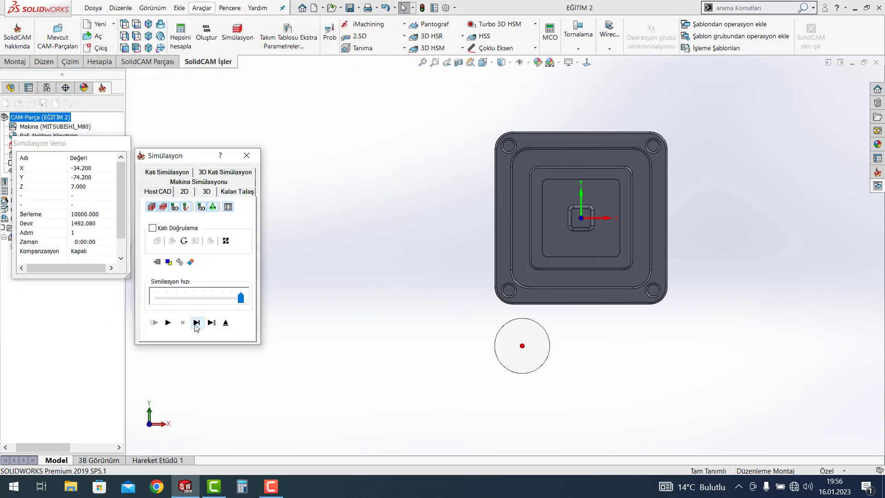
left_click(196, 324)
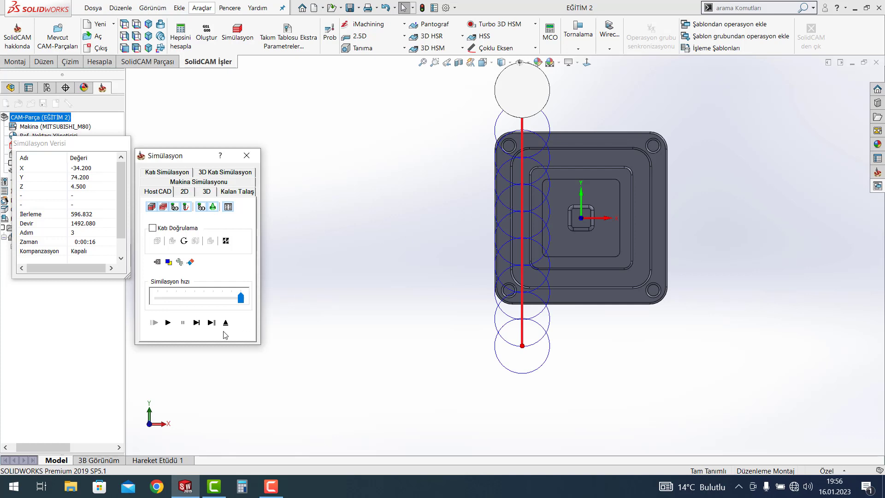
left_click(196, 323)
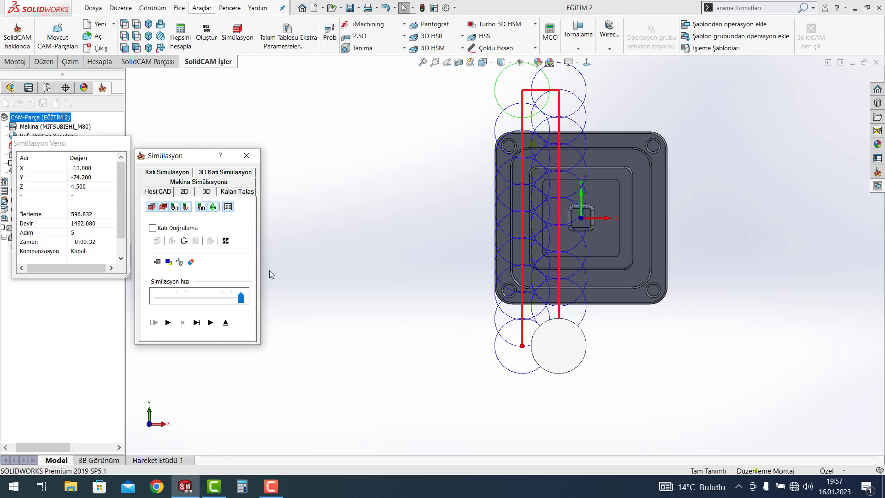
left_click(225, 323)
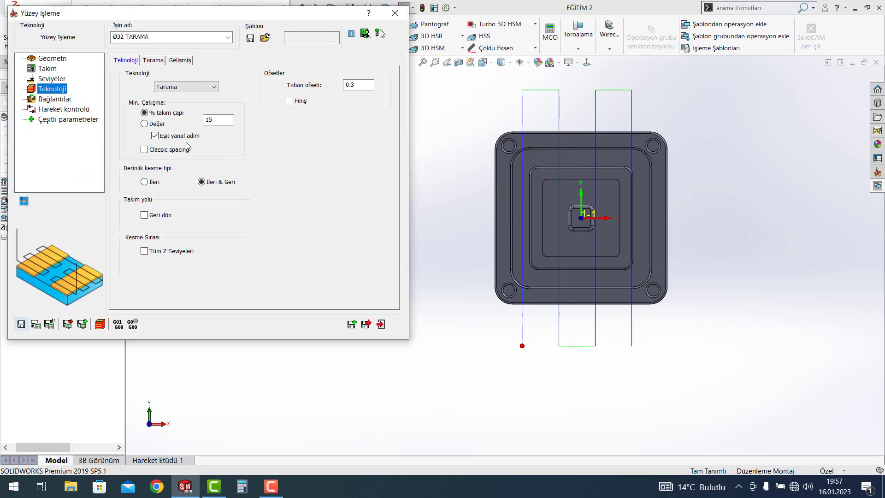
Set the Genişliğinde width extension to -15% and recalculate
left_click(154, 60)
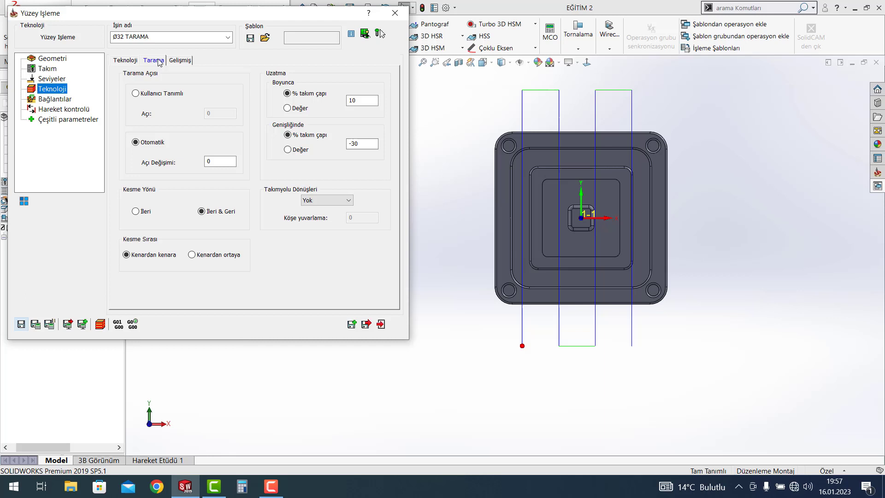
double_click(364, 144)
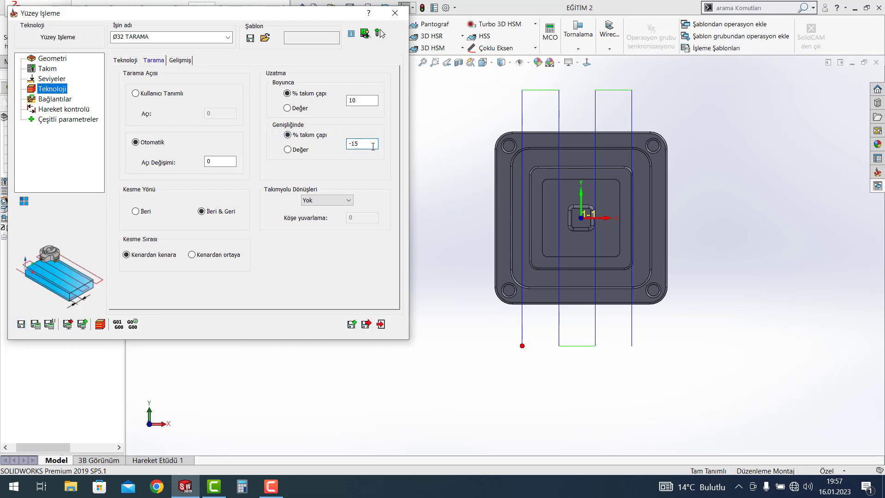
type("-15")
left_click(35, 325)
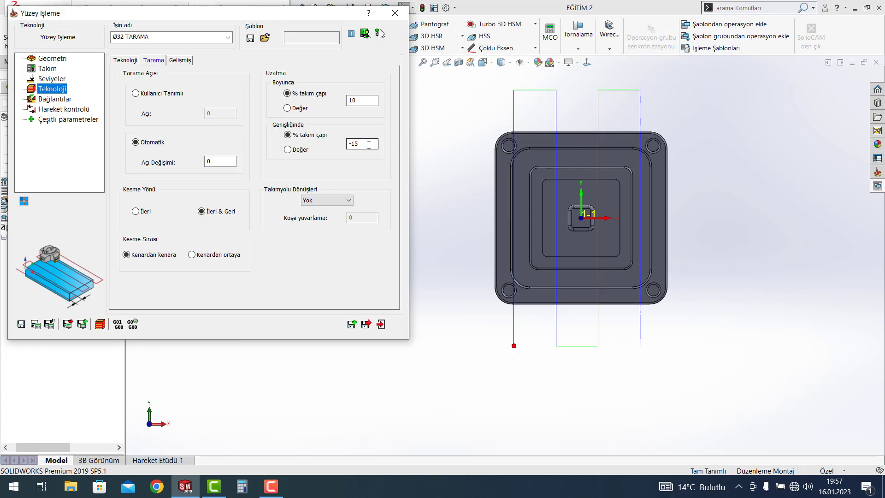
Step through all four recalculated passes in simulation, then exit
left_click(101, 325)
left_click(200, 324)
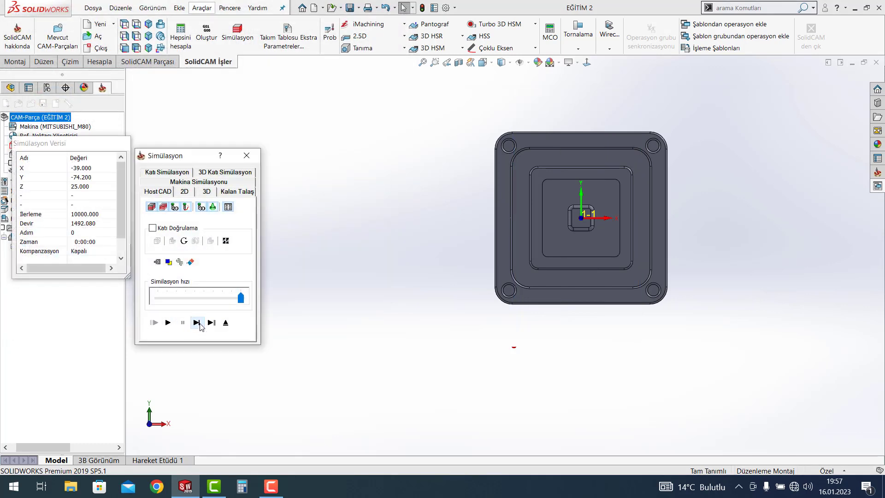
left_click(197, 323)
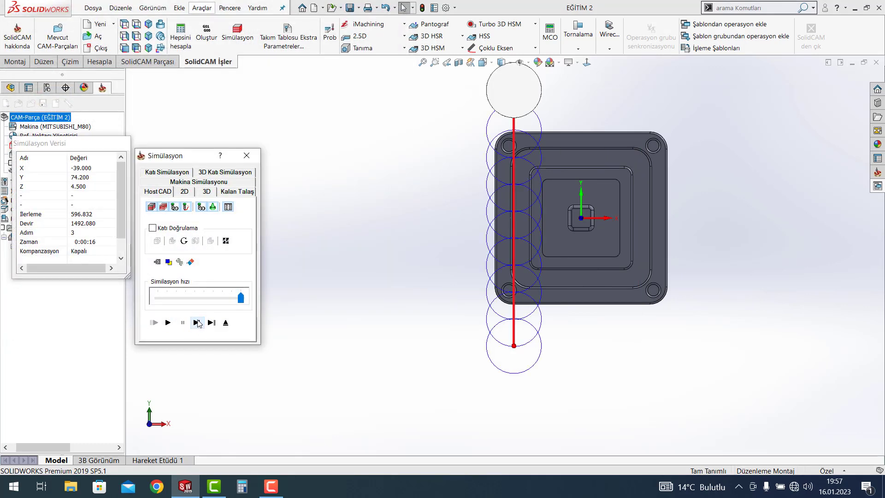
left_click(198, 323)
left_click(197, 322)
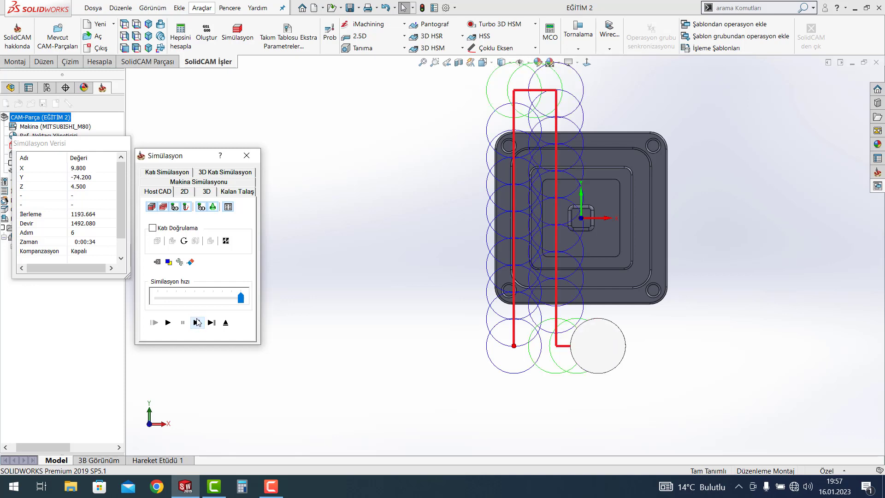
left_click(197, 323)
left_click(197, 323)
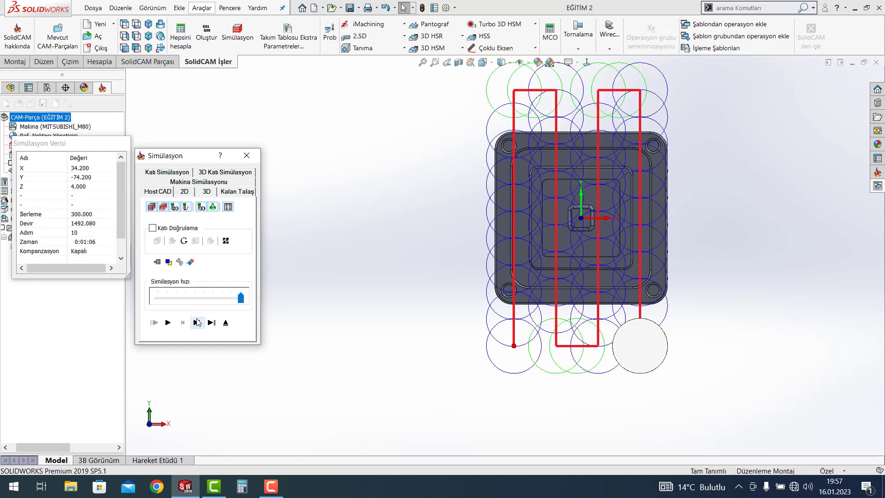
left_click(198, 322)
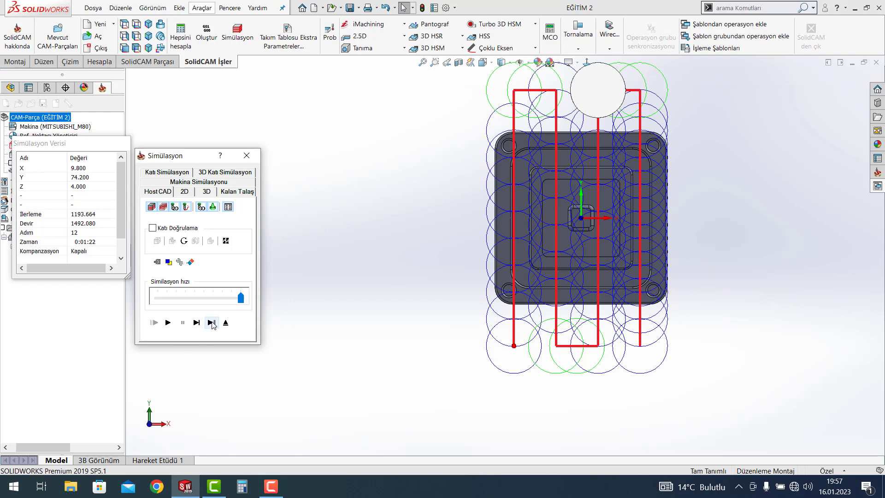
left_click(226, 323)
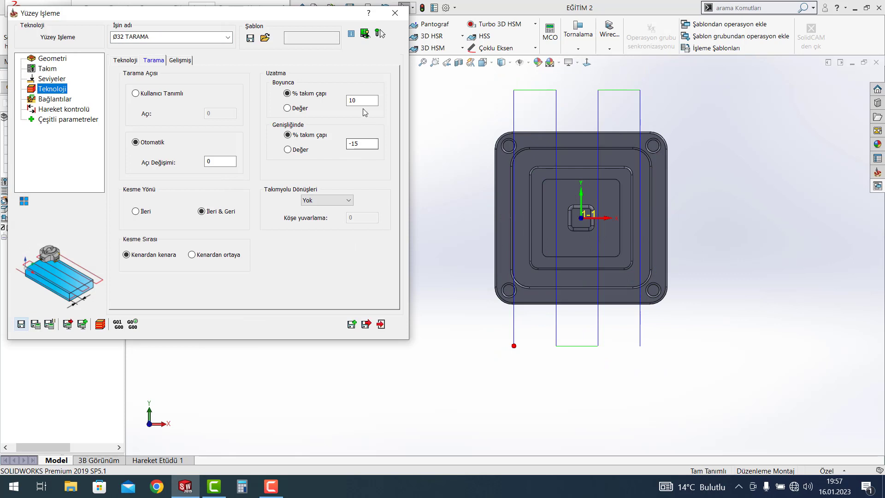
Try a 20% minimum overlap with recalculation, then revert it to 15%
left_click(129, 60)
double_click(233, 120)
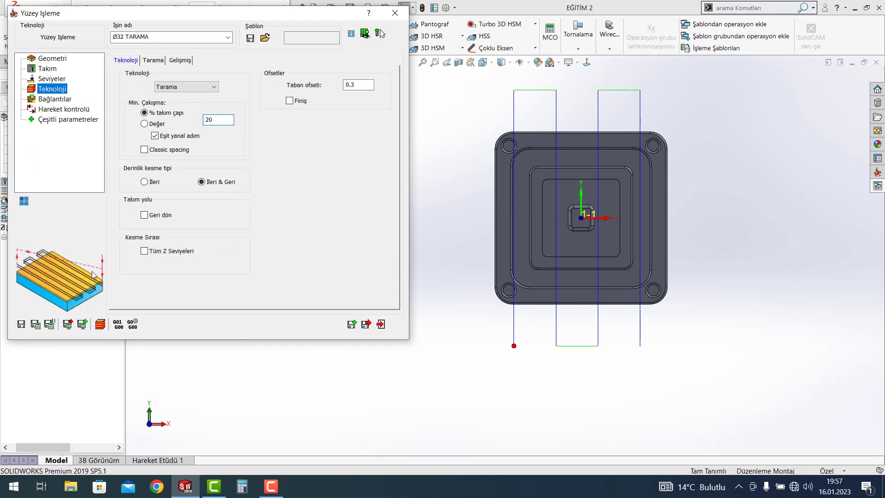
left_click(35, 324)
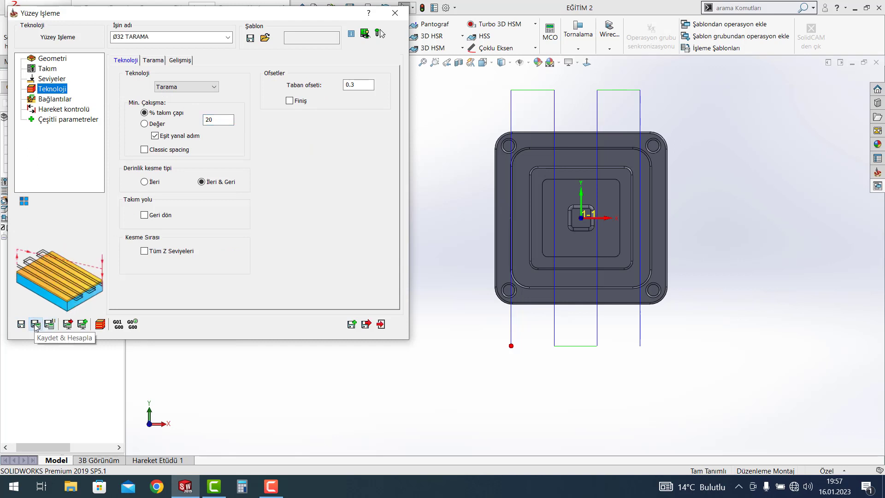
double_click(222, 120)
type("15")
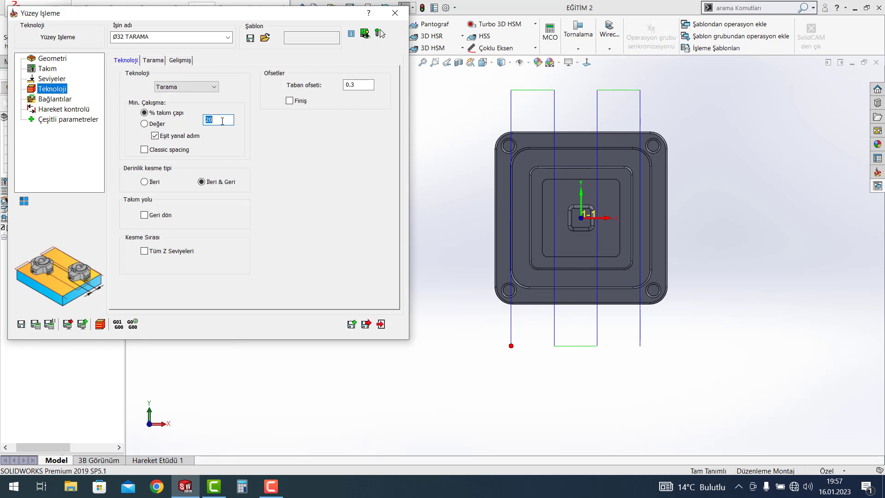
Try a -20% width extension, then settle on -10% and recalculate
left_click(153, 60)
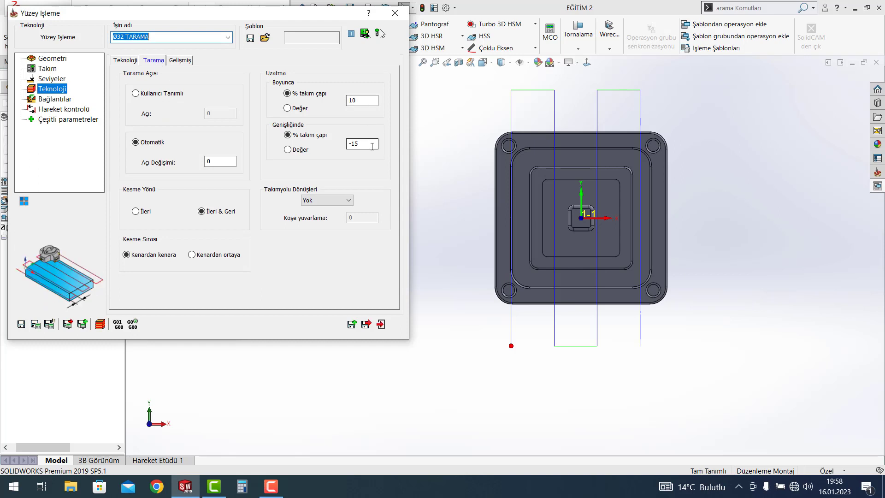
double_click(372, 147)
type("-20")
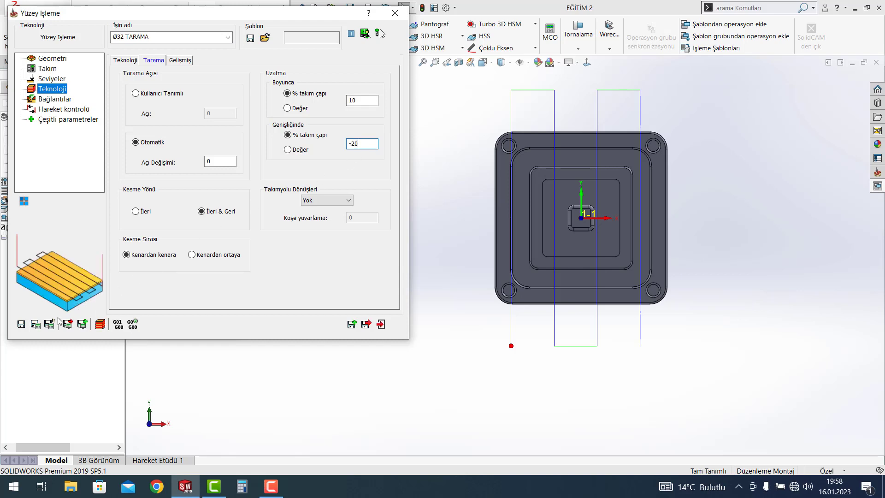
left_click(36, 324)
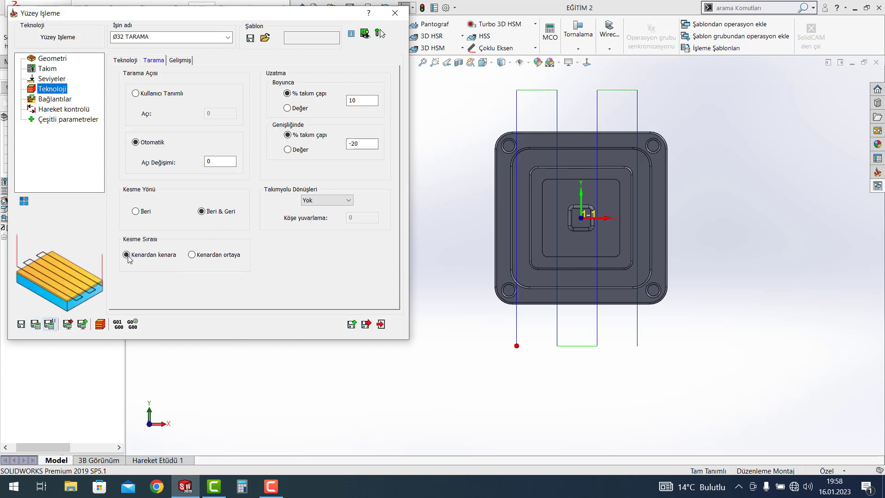
double_click(365, 145)
type("-1")
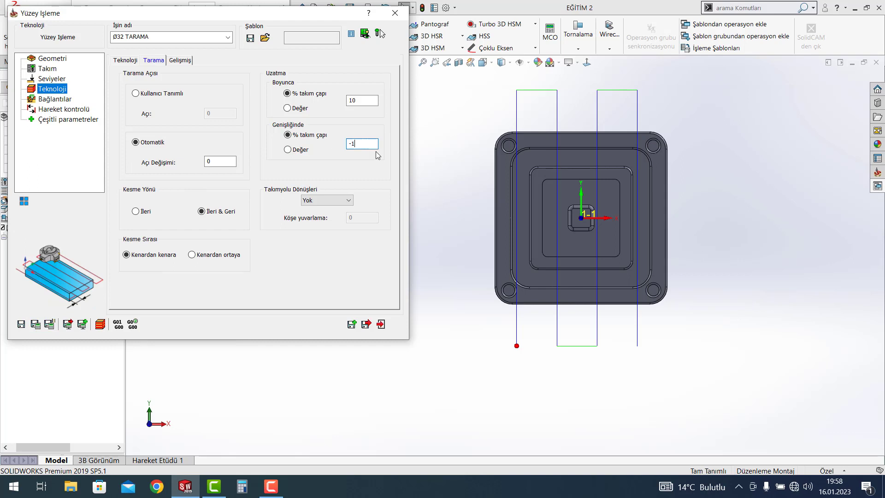
type("0")
left_click(34, 325)
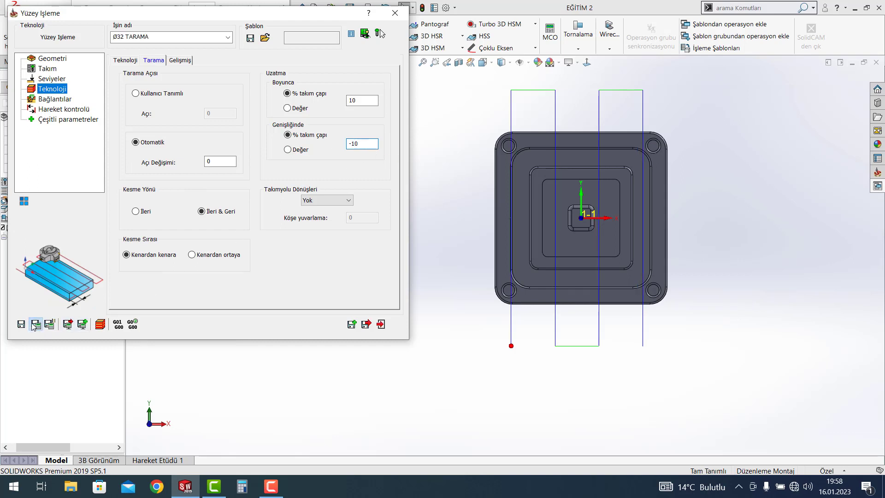
left_click(99, 325)
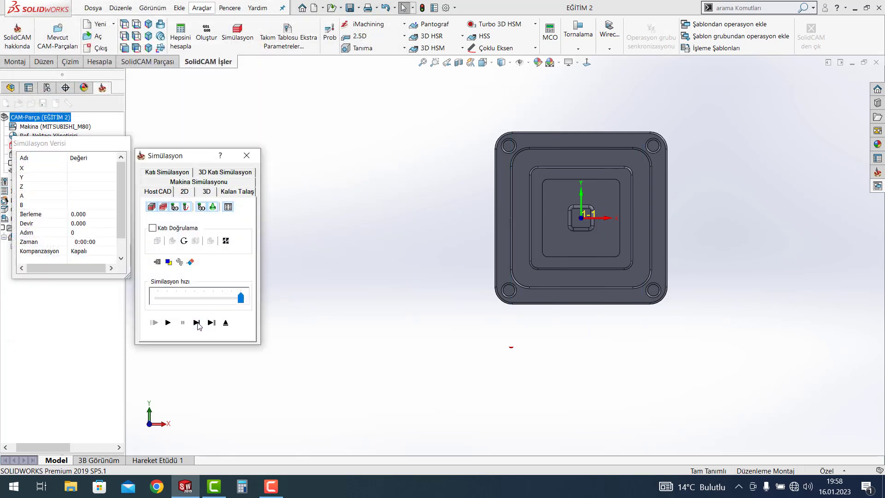
Play the -10% width simulation to the end and exit it
left_click(197, 324)
left_click(172, 323)
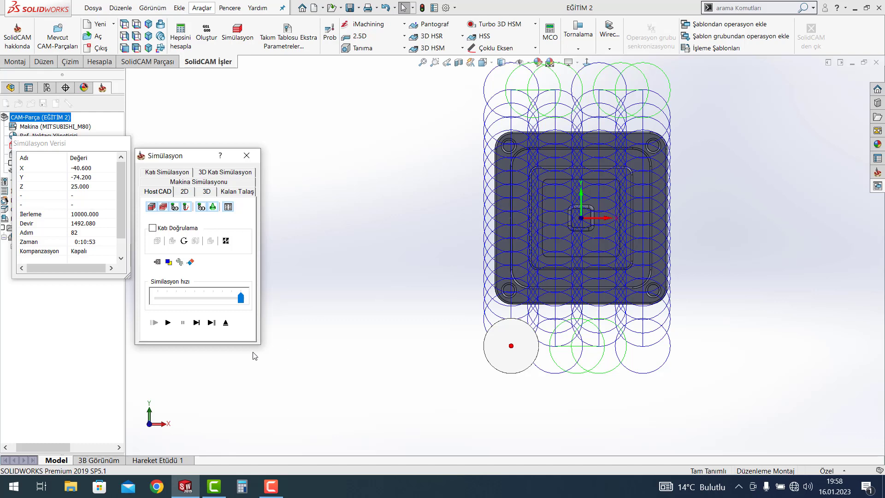
left_click(225, 323)
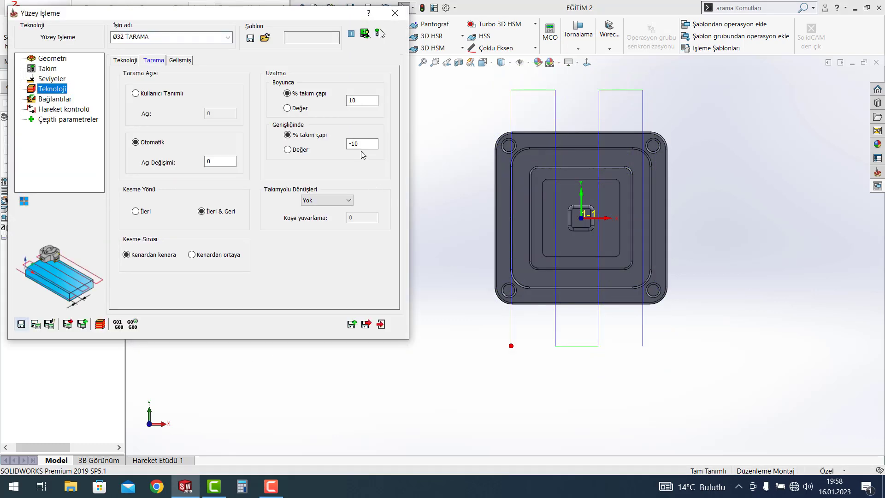
Set the widthwise extension to 0% and recalculate the toolpath
double_click(361, 144)
key("BackSpace")
key("BackSpace")
type("0")
left_click(35, 324)
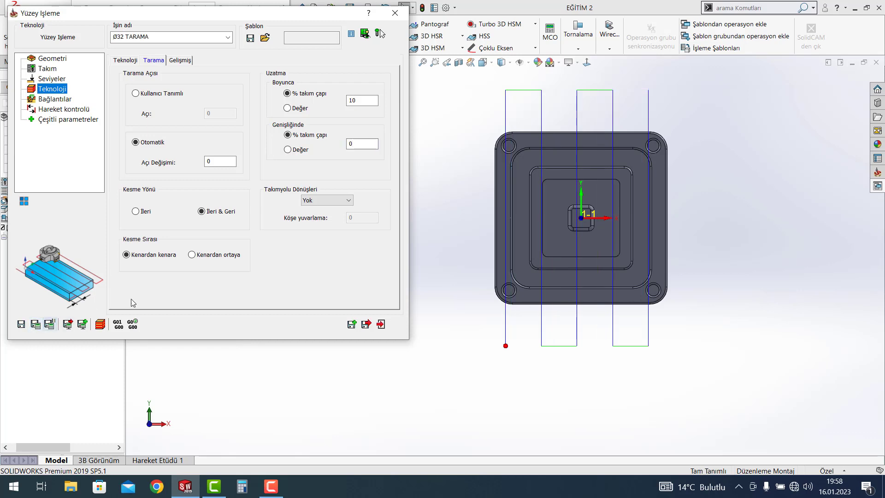
Run the 0% extension toolpath simulation to the end, then exit
left_click(100, 324)
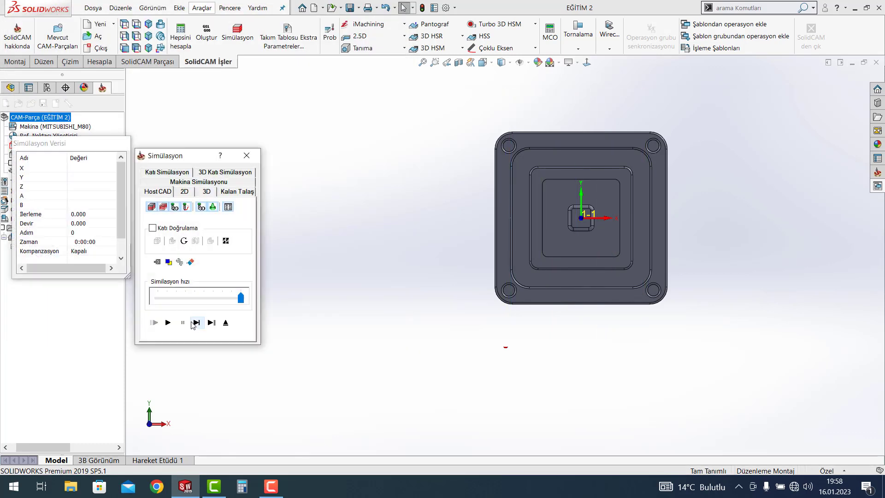
left_click(197, 323)
left_click(168, 322)
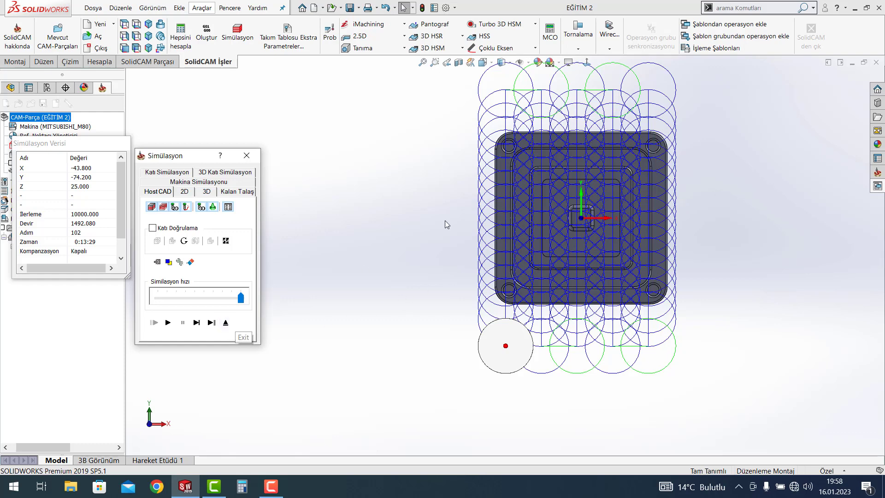
left_click(225, 322)
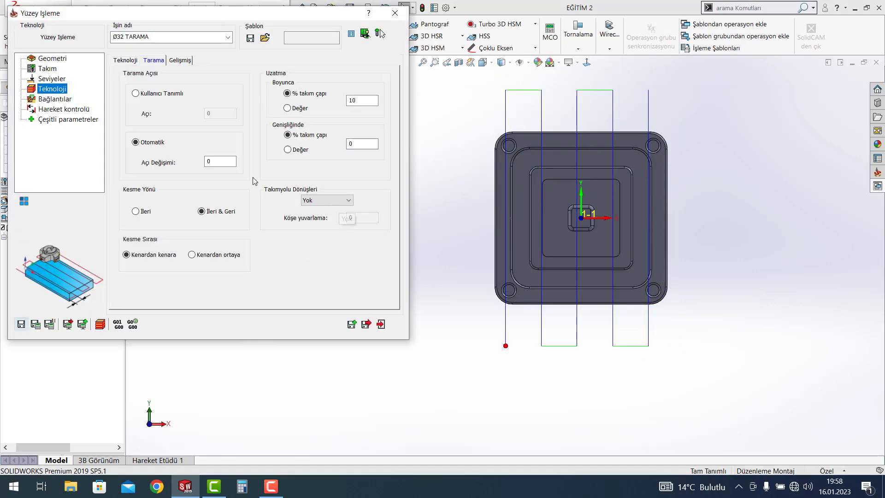
Set Min. Çakışma to 5% of tool diameter and recalculate
left_click(124, 60)
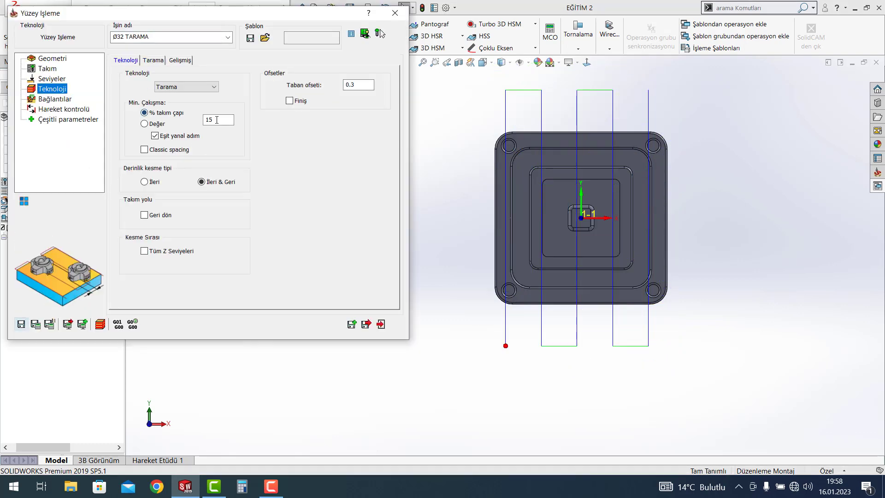
double_click(217, 120)
type("0")
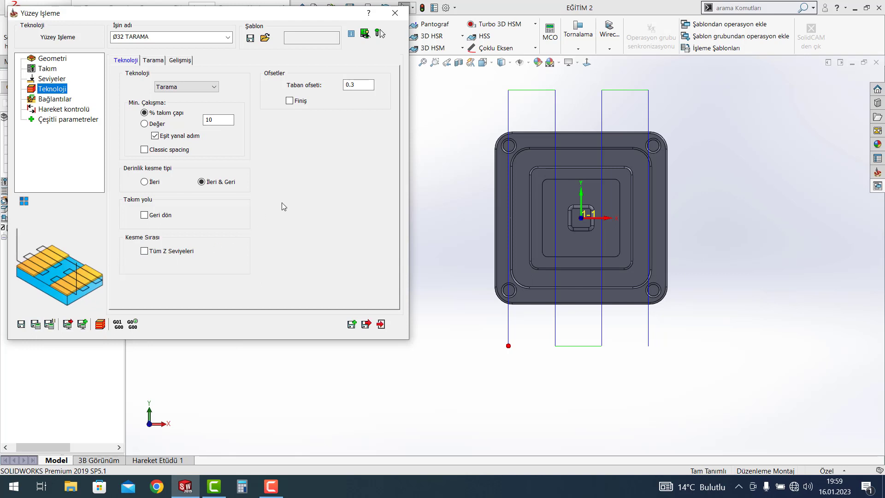
left_click(218, 120)
type("5")
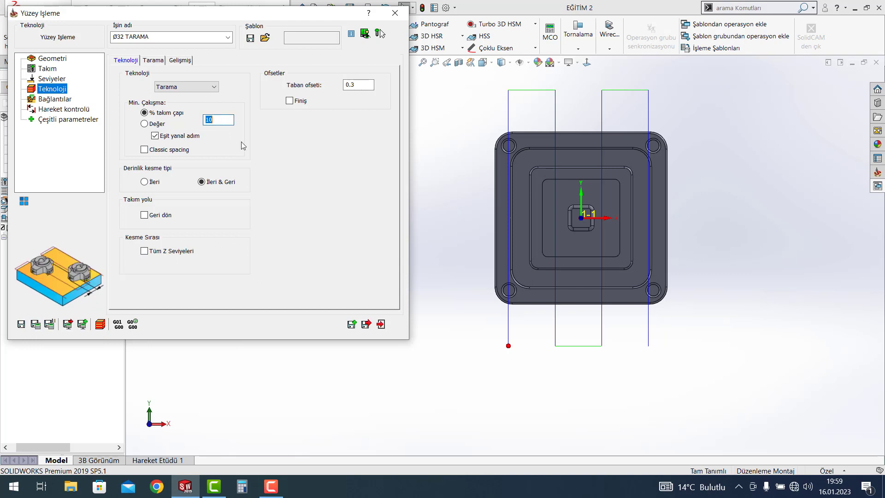
left_click(39, 325)
Simulate the 5% overlap toolpath, reviewing it from 3D, front and top views
left_click(100, 325)
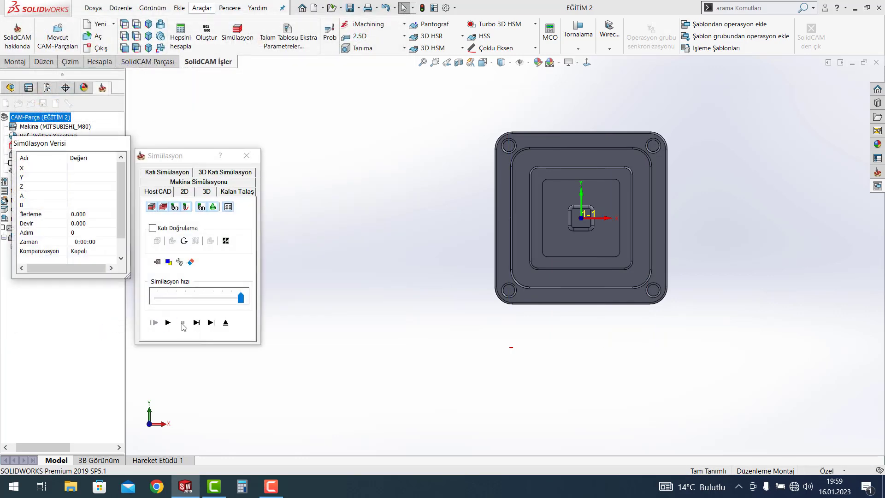
left_click(172, 323)
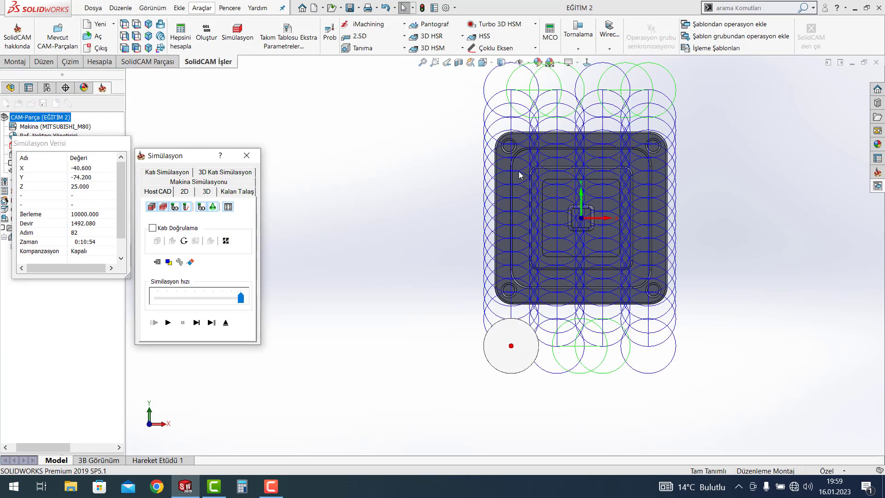
scroll(517, 228, "down", 2)
scroll(516, 228, "down", 2)
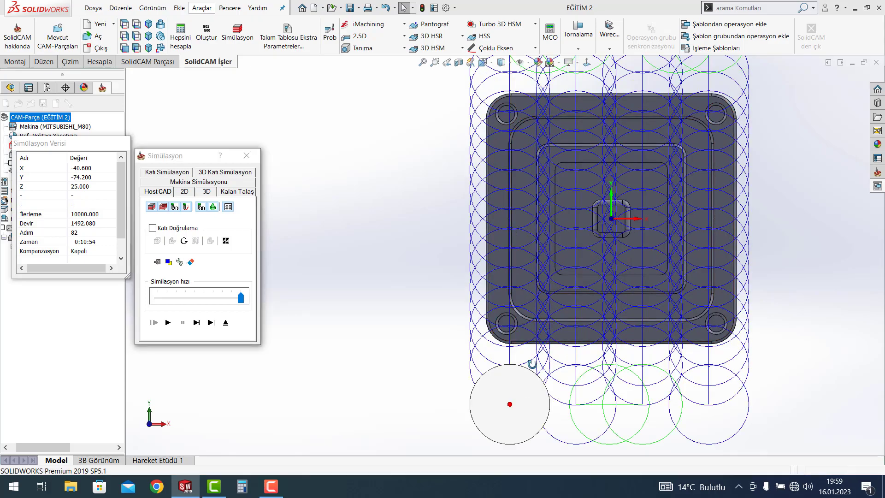
mouse_move(540, 333)
middle_mouse_down()
mouse_move(537, 201)
mouse_move(523, 160)
middle_mouse_up()
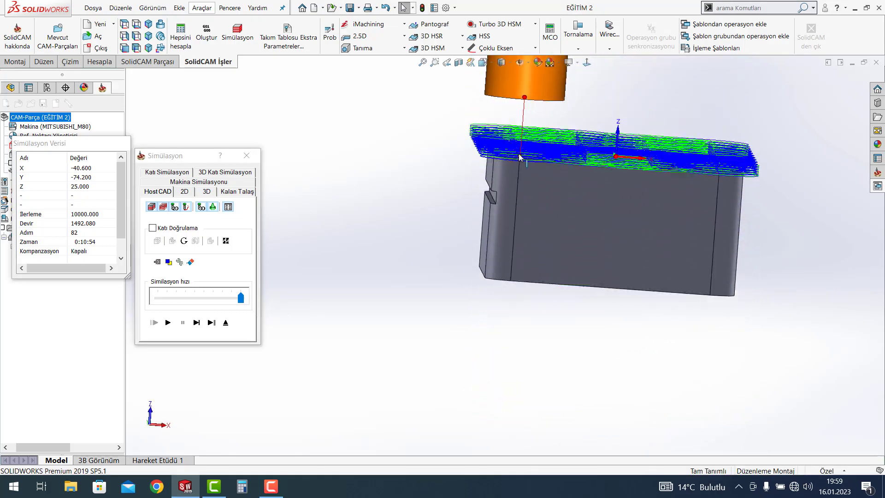
scroll(507, 138, "up", 3)
left_click(586, 64)
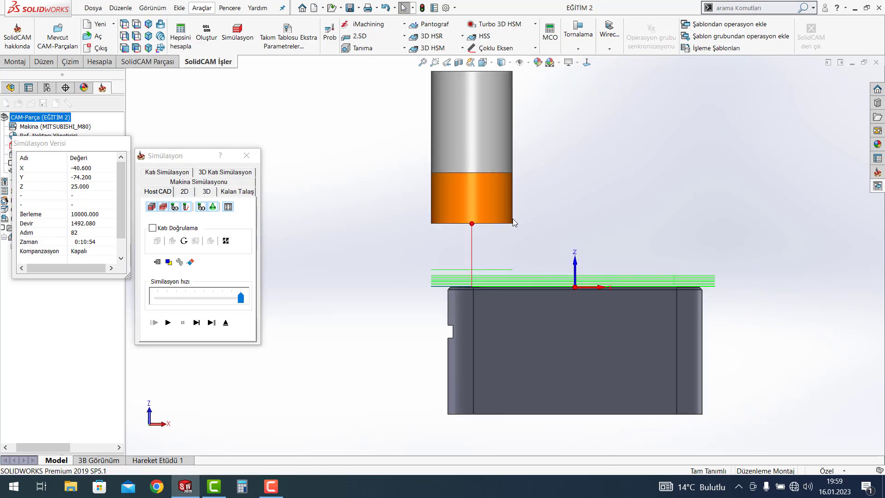
key("ctrl+5")
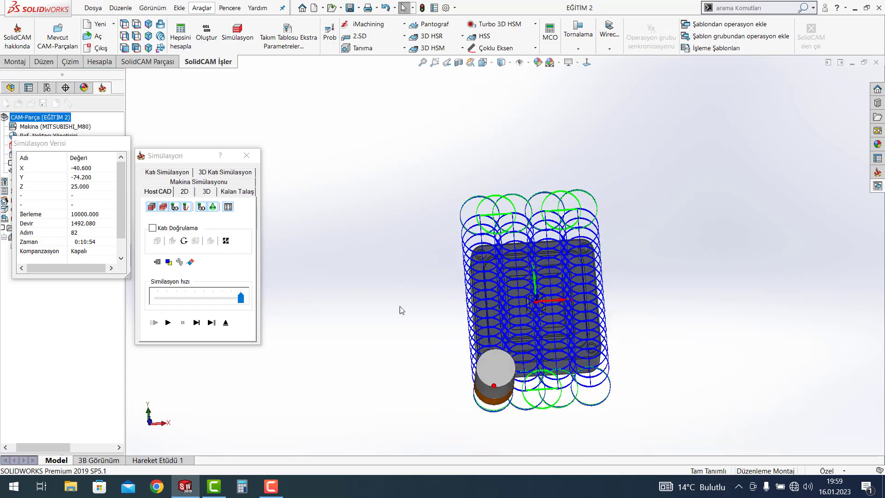
left_click(226, 322)
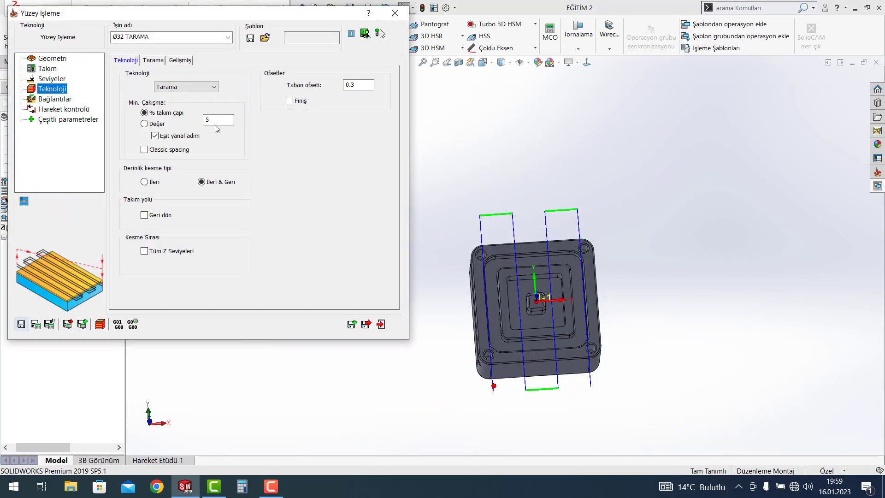
Save Ø32 TARAMA into the CAM tree and reopen it for editing
left_click(216, 121)
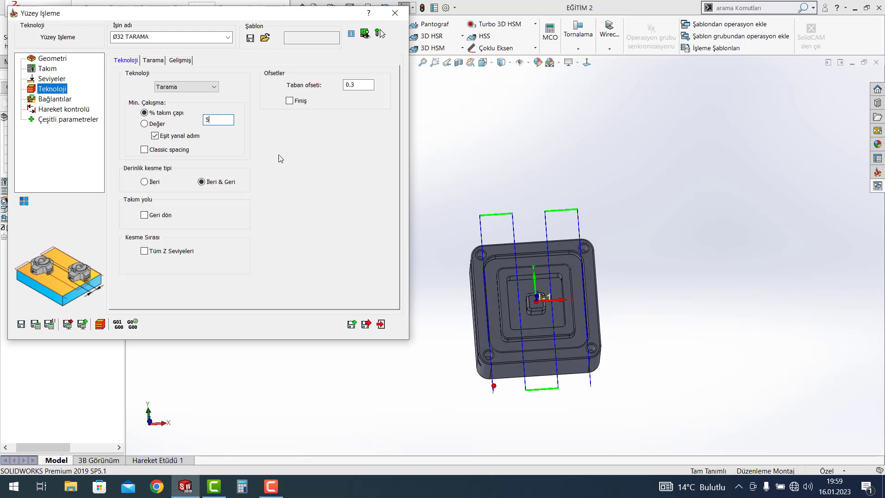
left_click(382, 325)
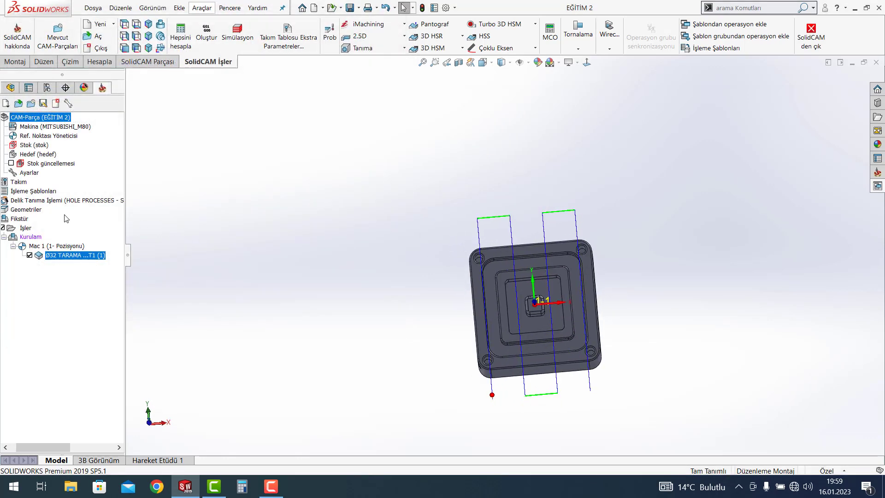
double_click(51, 261)
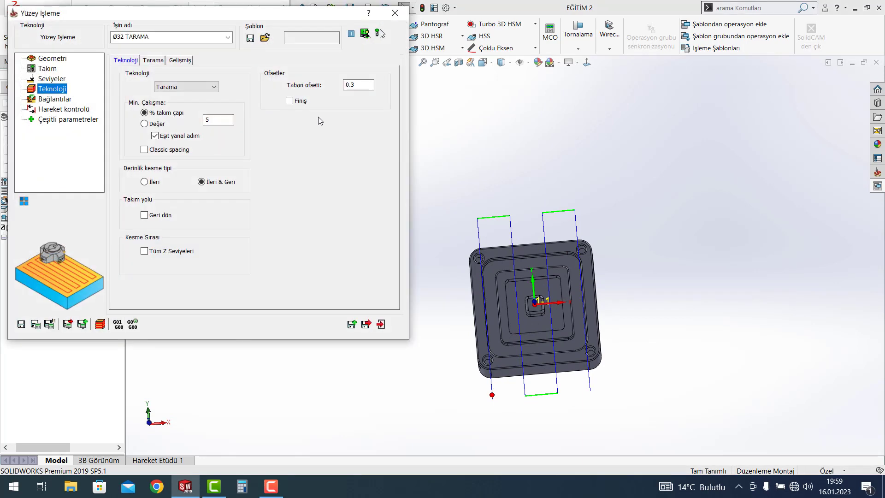
left_click(358, 85)
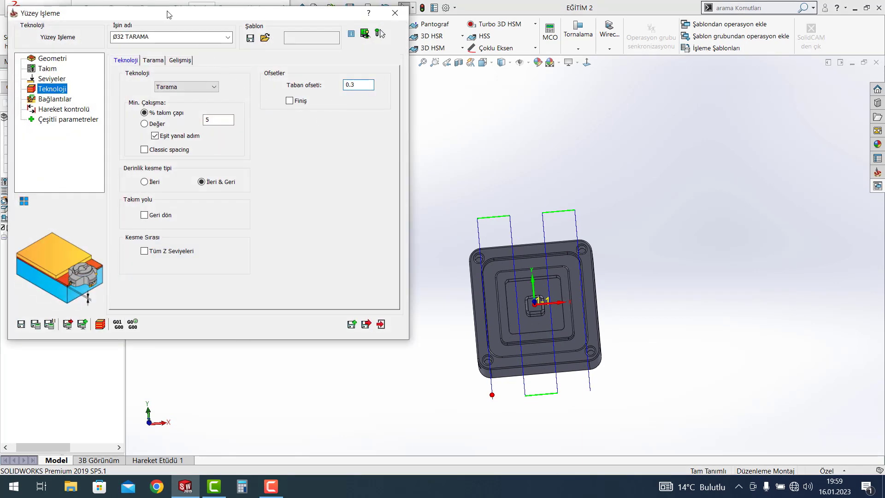
left_click_drag(167, 14, 262, 19)
Show the Bağlantılar approach/retract page with the part in top-down view
left_click(147, 103)
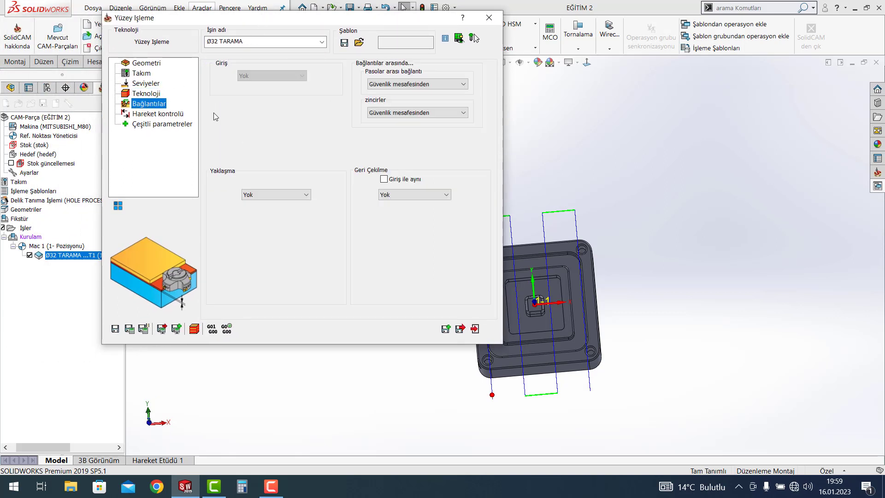
scroll(522, 261, "up", 5)
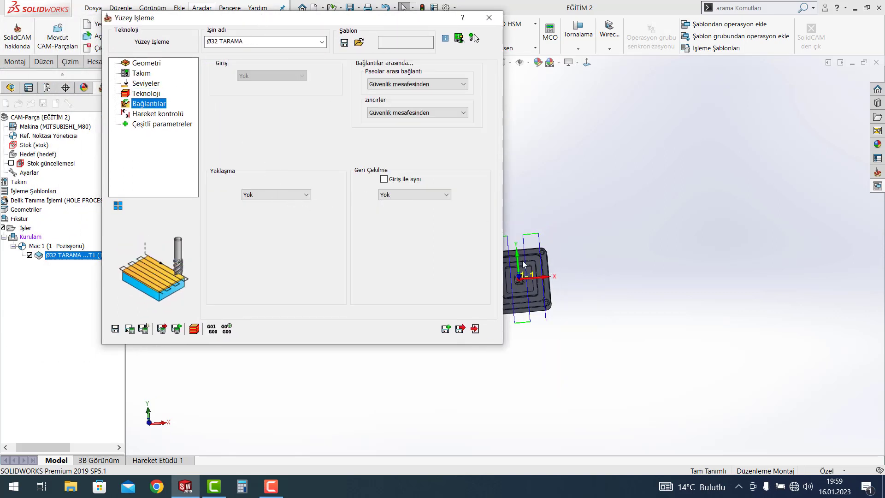
left_click_drag(321, 20, 313, 17)
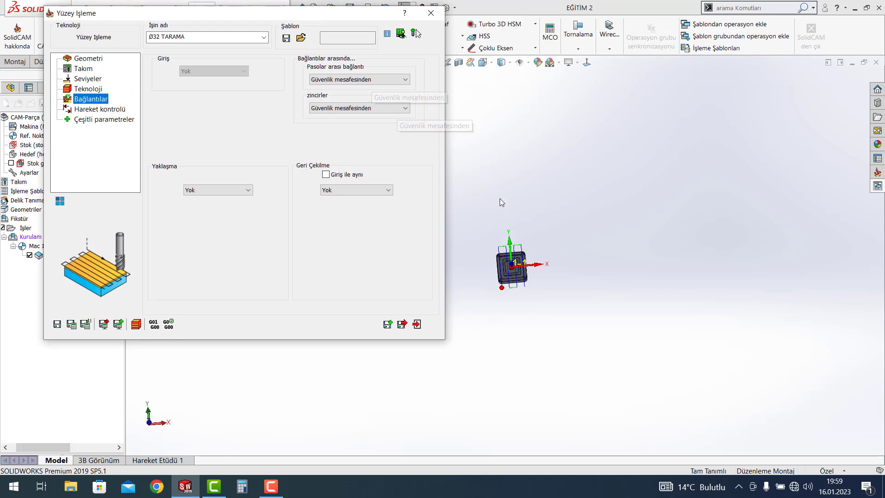
left_click(500, 198)
scroll(487, 264, "down", 3)
scroll(533, 256, "down", 4)
middle_click_drag(529, 191, 510, 135)
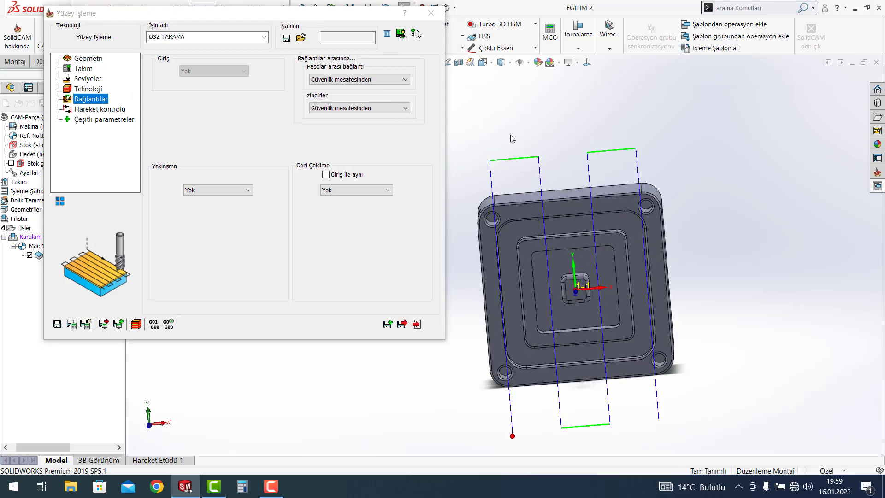
key("ctrl+8")
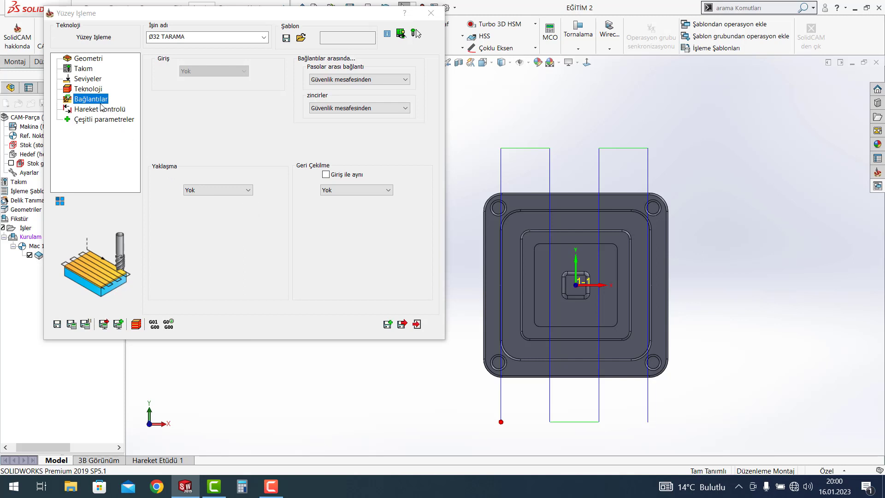
Try a Yay arc approach, reset it to Yok, and return to Teknoloji
left_click(205, 190)
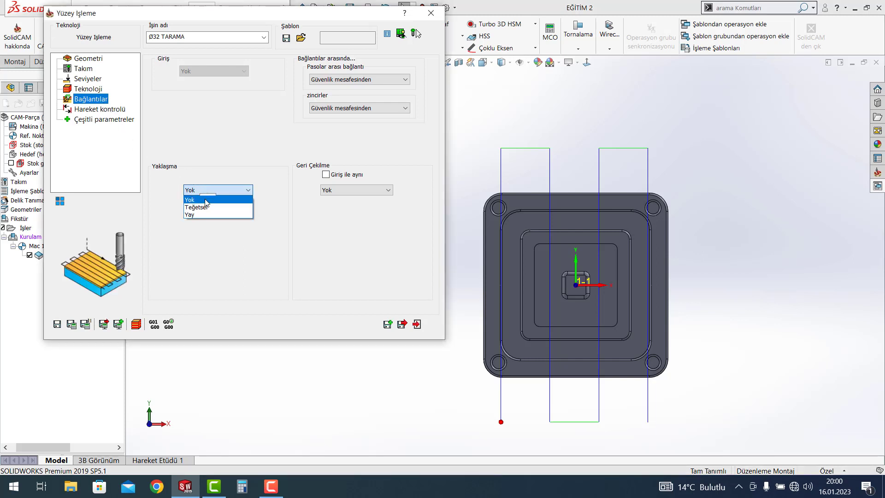
left_click(206, 215)
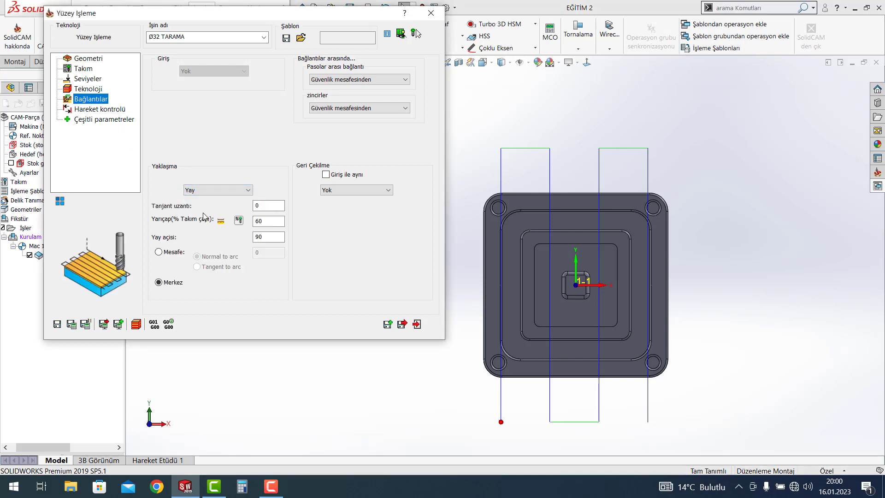
left_click(334, 189)
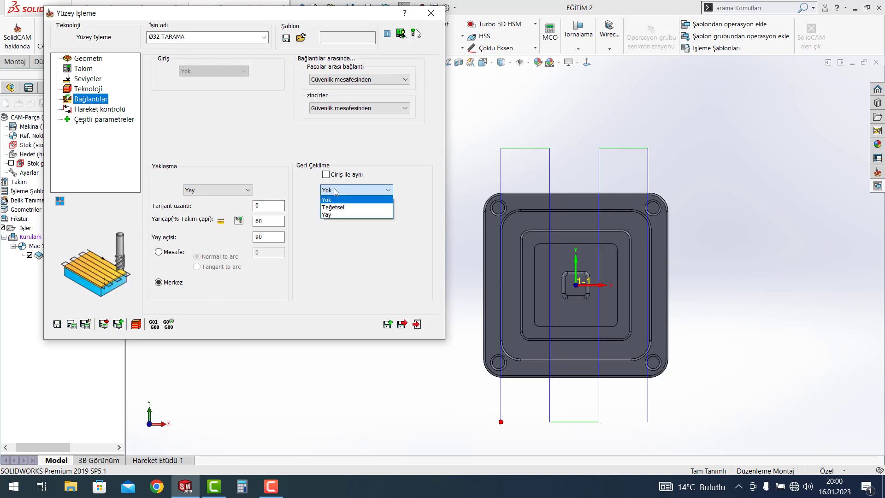
left_click(226, 189)
left_click(202, 199)
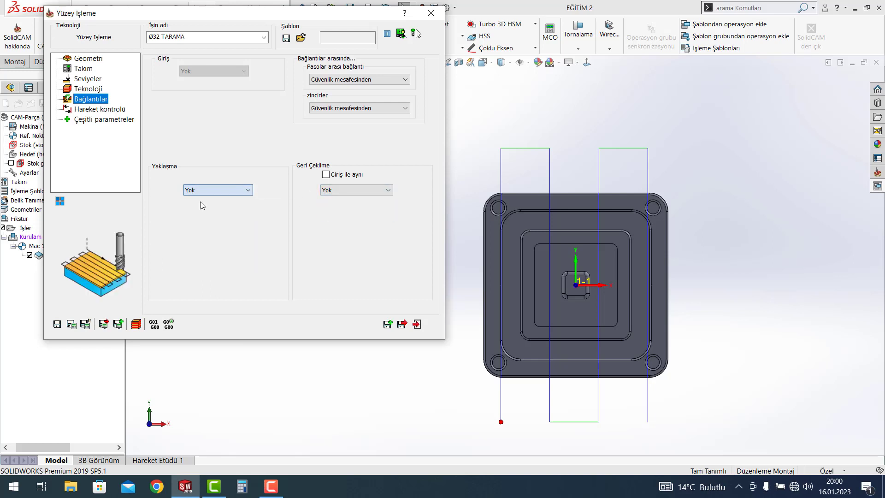
left_click(91, 89)
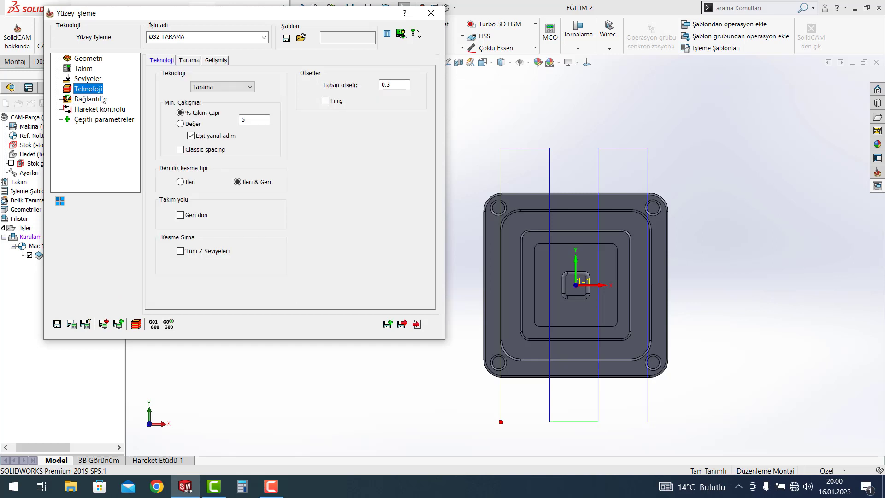
Set Takımyolu Dönüşleri to Yuvarlama with 15.199 corner rounding
left_click(188, 60)
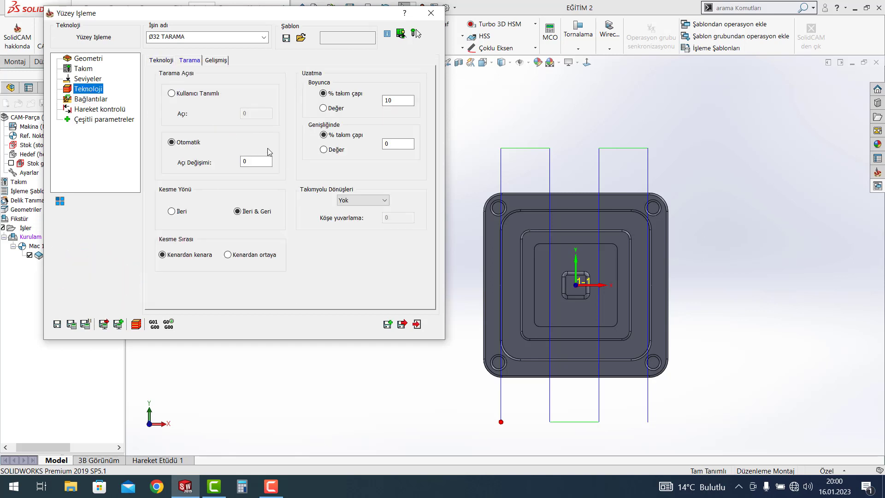
left_click(348, 202)
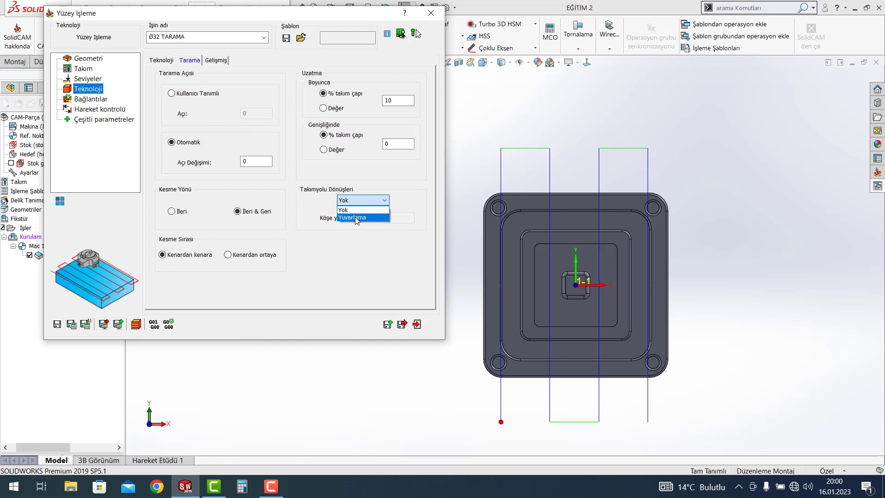
left_click(356, 218)
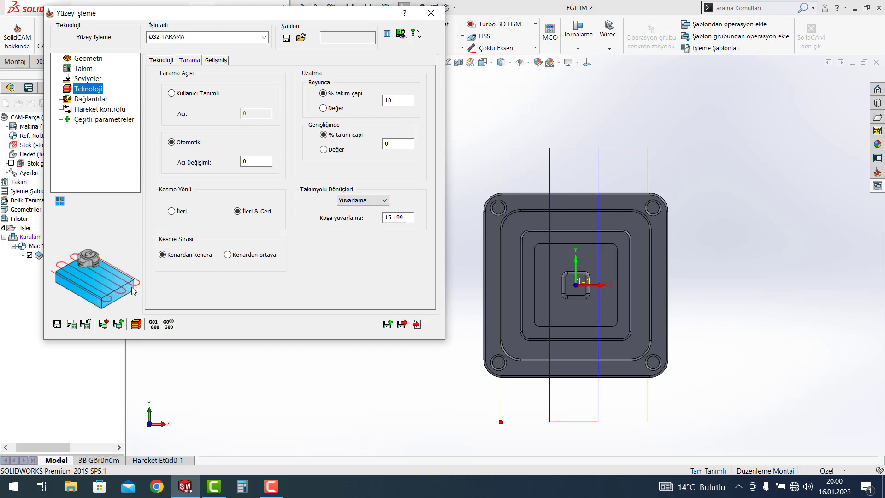
left_click(363, 202)
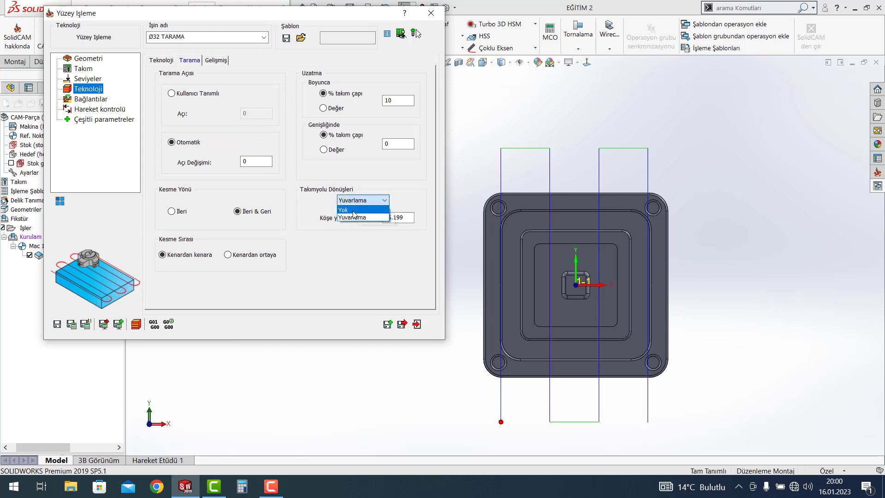
left_click(362, 209)
left_click(385, 201)
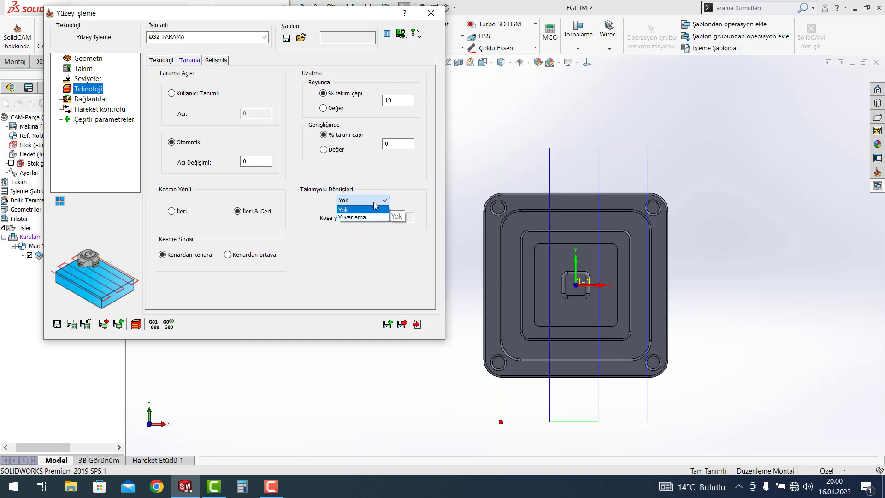
left_click(383, 215)
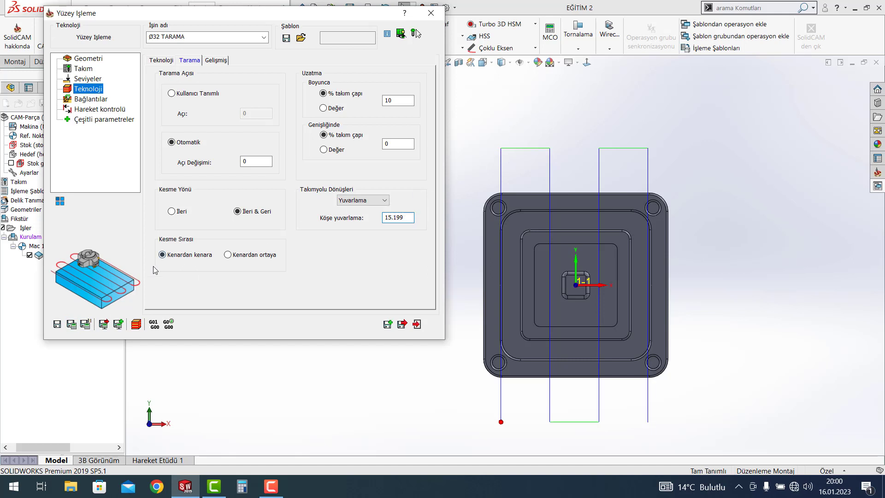
Recalculate the rounded-turn toolpath and close the operation settings
left_click(72, 324)
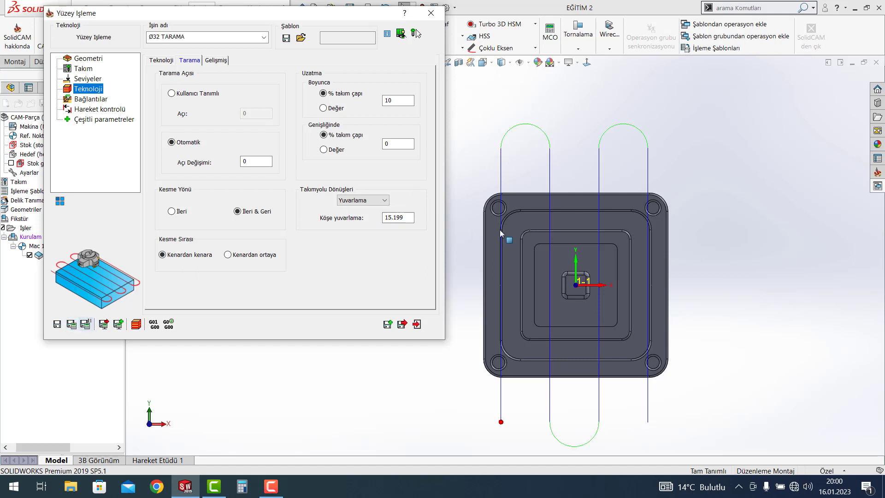
scroll(499, 229, "up", 2)
scroll(529, 282, "up", 1)
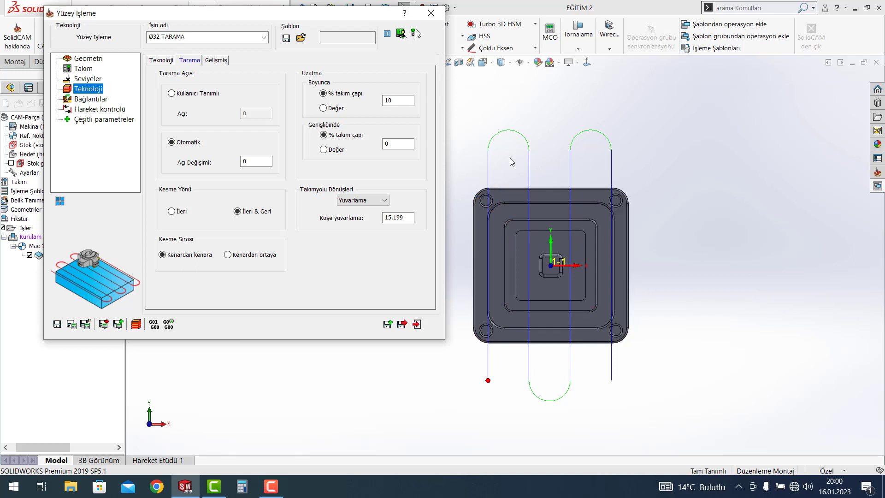
left_click(417, 324)
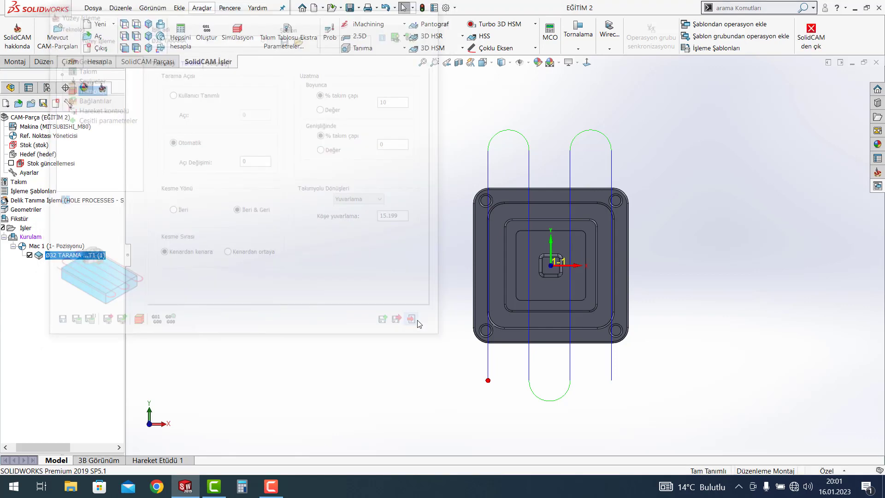
Hide the Ø32 TARAMA toolpath, orbit the block, and show the 2.5D operations list
left_click(29, 255)
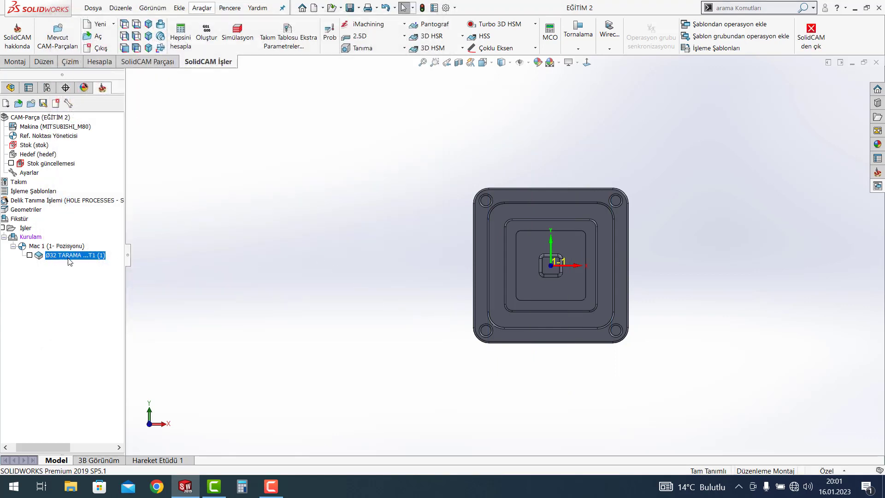
middle_click_drag(375, 310, 421, 235)
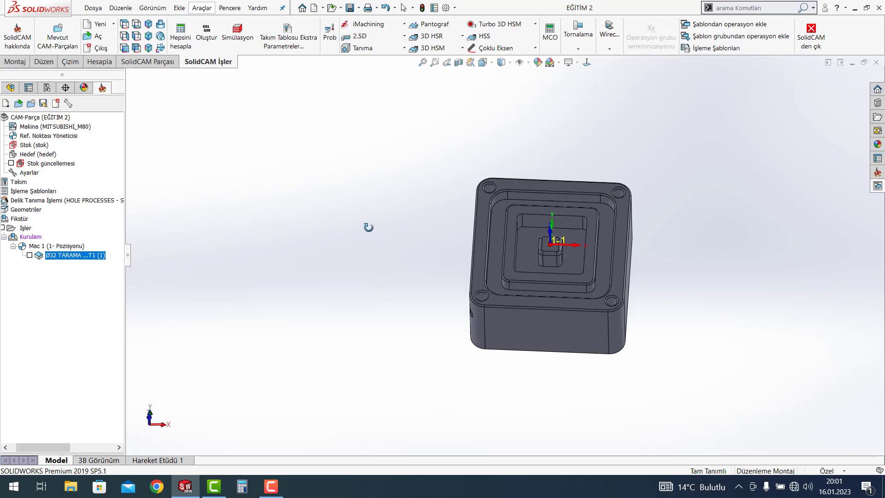
scroll(520, 306, "down", 3)
middle_click_drag(520, 306, 757, 209)
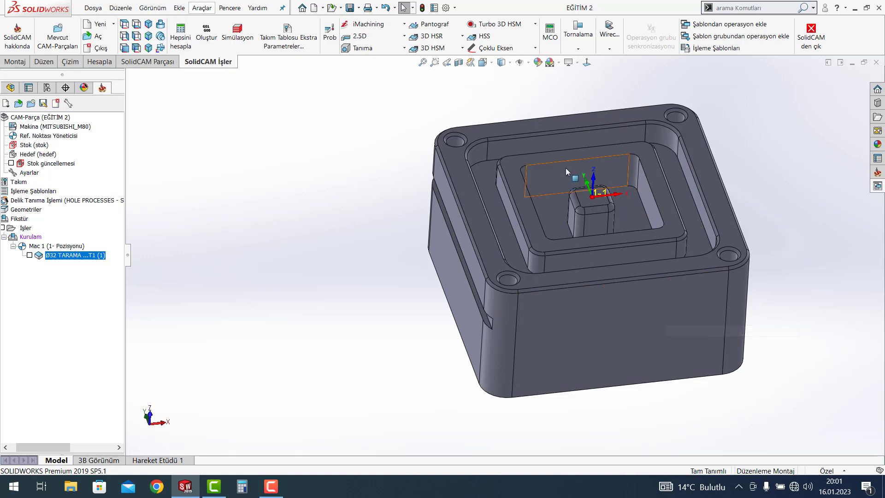
left_click(364, 41)
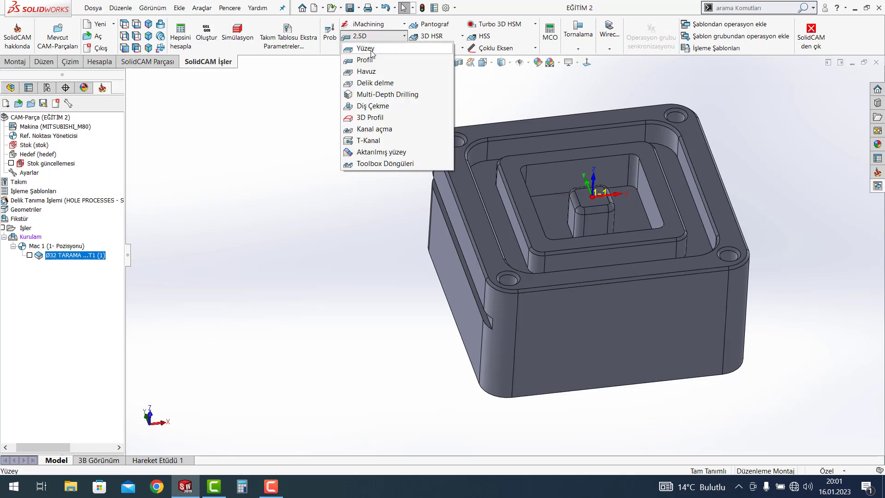
Start a new Yüzey face-milling operation on the block's top face using the 32 mm face mill
left_click(371, 51)
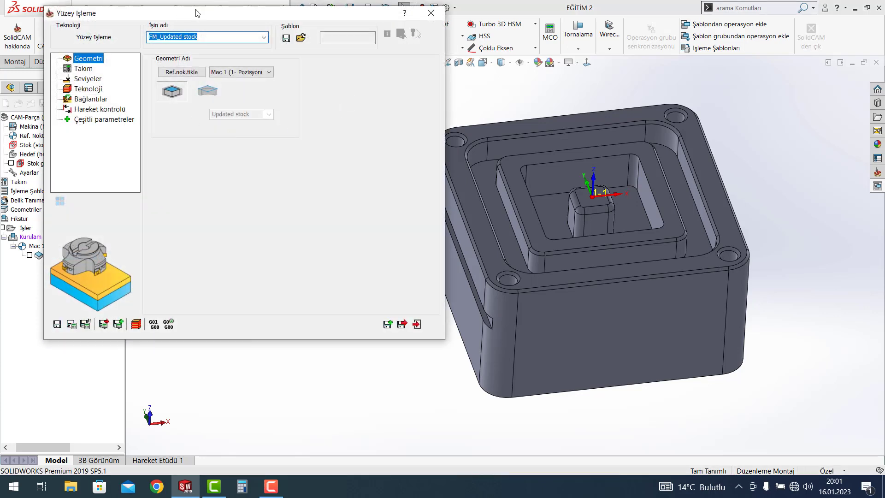
left_click_drag(198, 13, 189, 34)
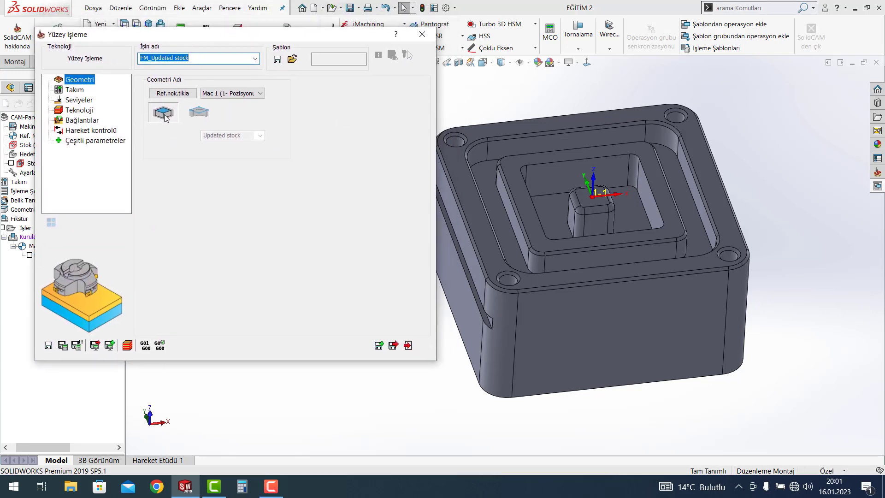
left_click(165, 117)
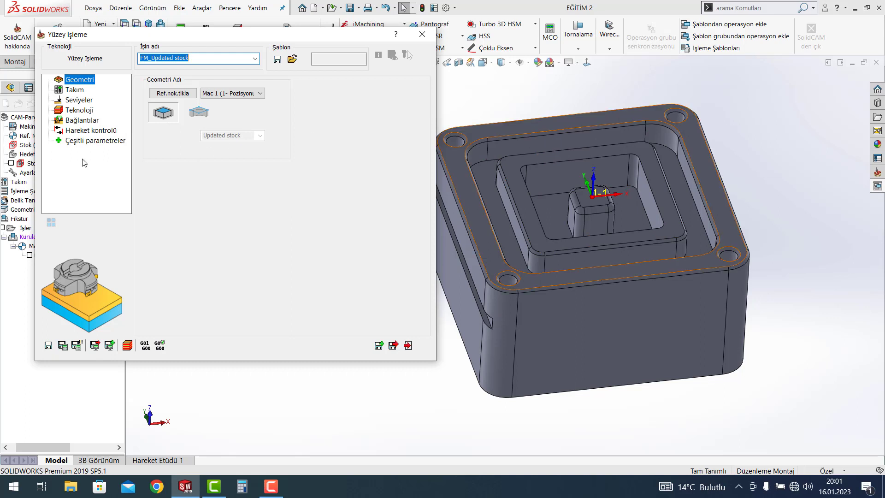
left_click(75, 91)
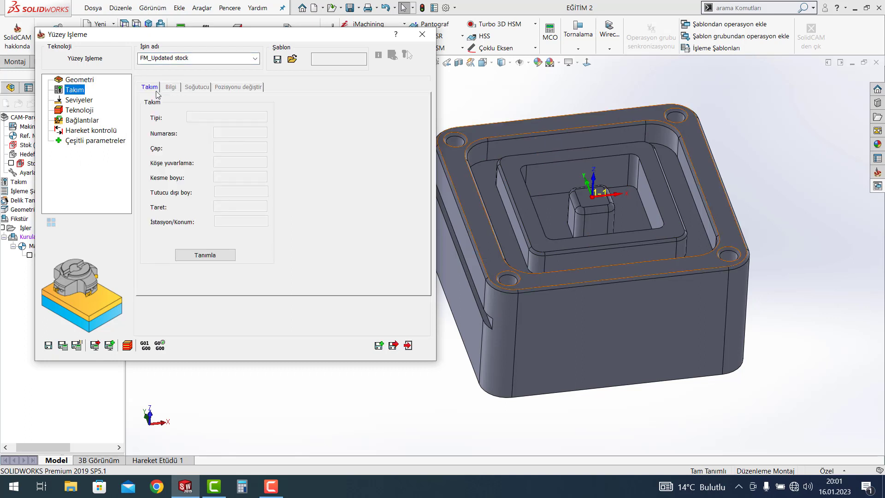
left_click(205, 254)
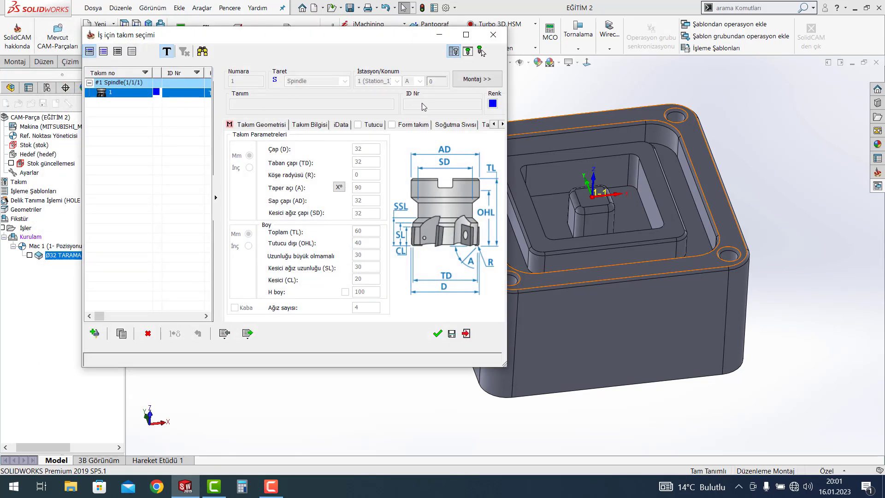
left_click(437, 334)
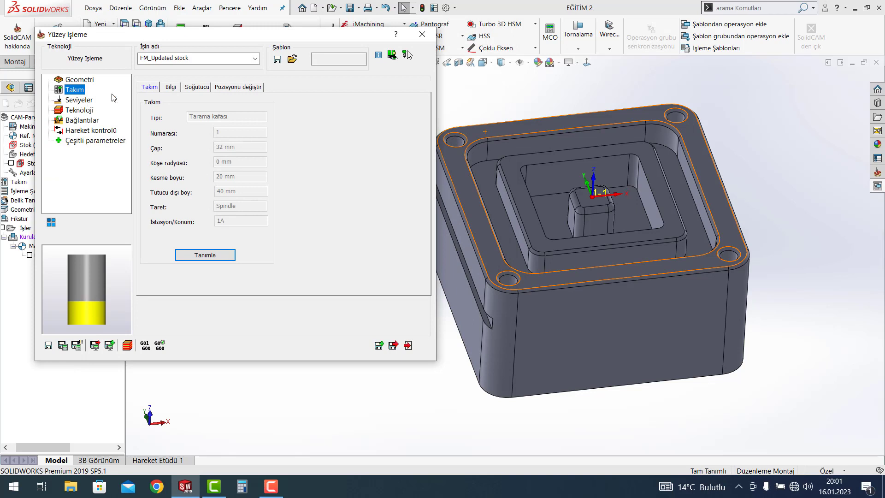
Review its feed and spindle values on Bilgi, then discard the operation without saving
left_click(172, 88)
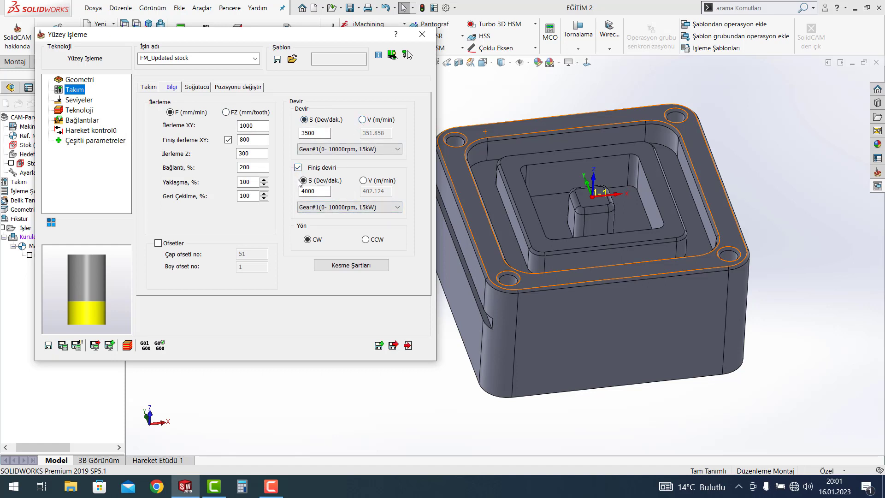
left_click(422, 35)
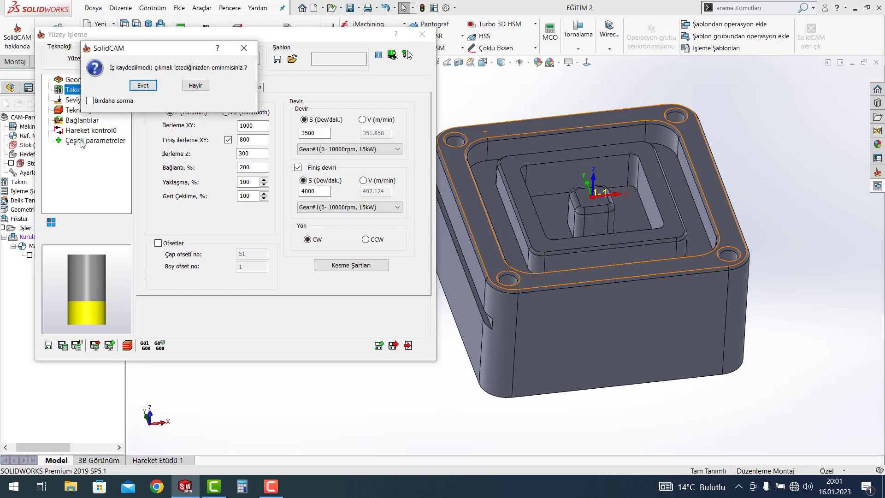
left_click(143, 86)
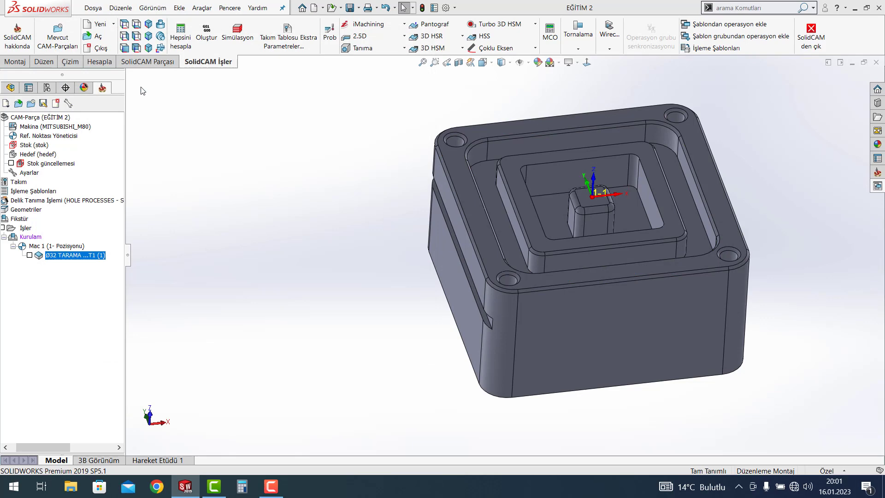
Reopen Ø32 TARAMA and enable a finishing spindle speed (Finiş deviri) of 1800
double_click(65, 256)
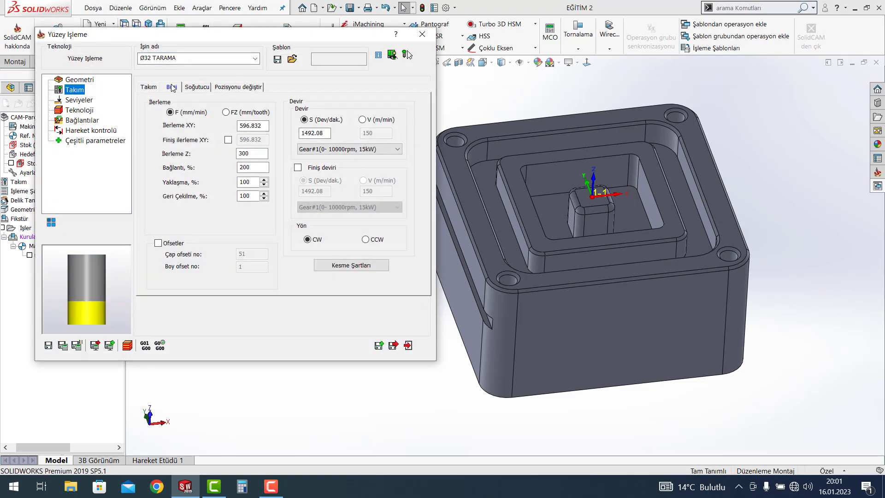
left_click(298, 167)
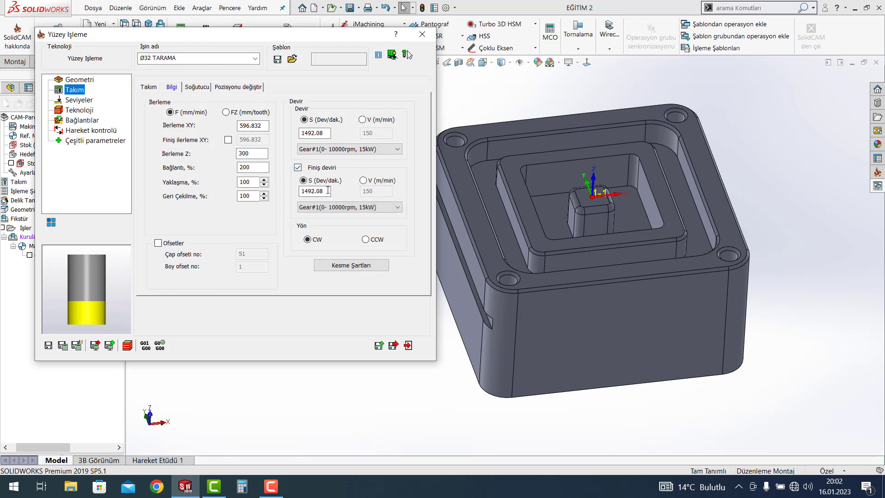
left_click_drag(328, 190, 292, 190)
type("1800")
Enable a finishing XY feed (Finiş ilerleme XY) of 500
left_click(228, 140)
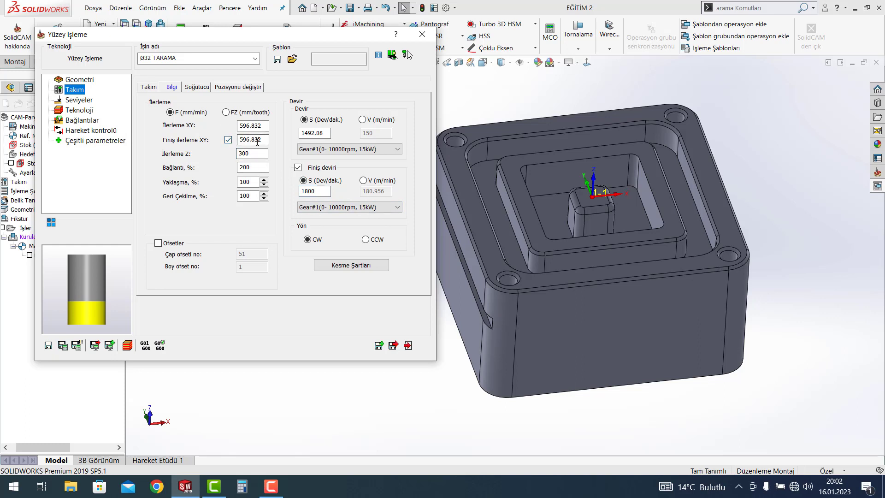
left_click(255, 153)
double_click(243, 153)
left_click(266, 155)
left_click_drag(266, 140, 240, 139)
type("500")
Enable the Finiş offset pass on Teknoloji, recalculate Ø32 TARAMA and post its G-code
left_click(83, 113)
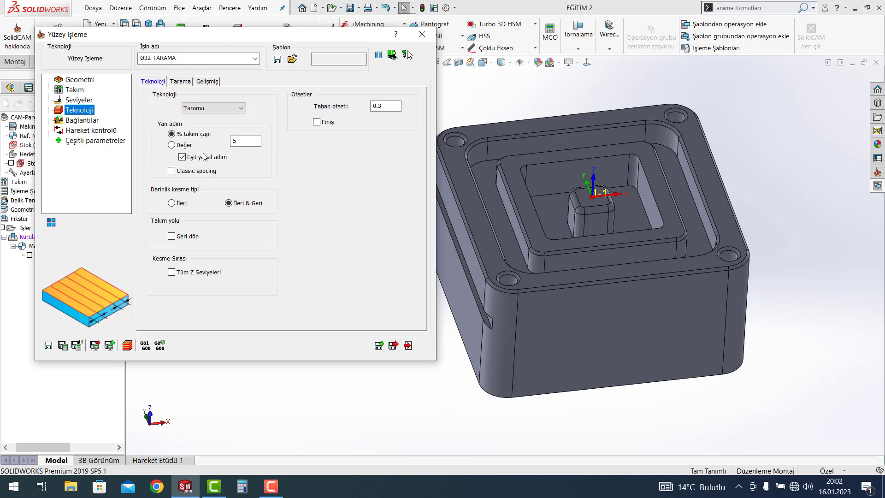
left_click(316, 121)
mouse_move(317, 122)
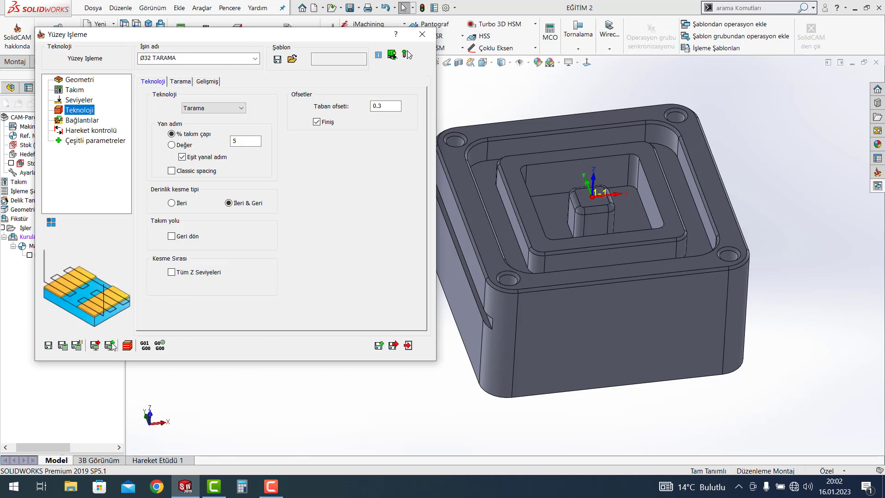
left_click(95, 345)
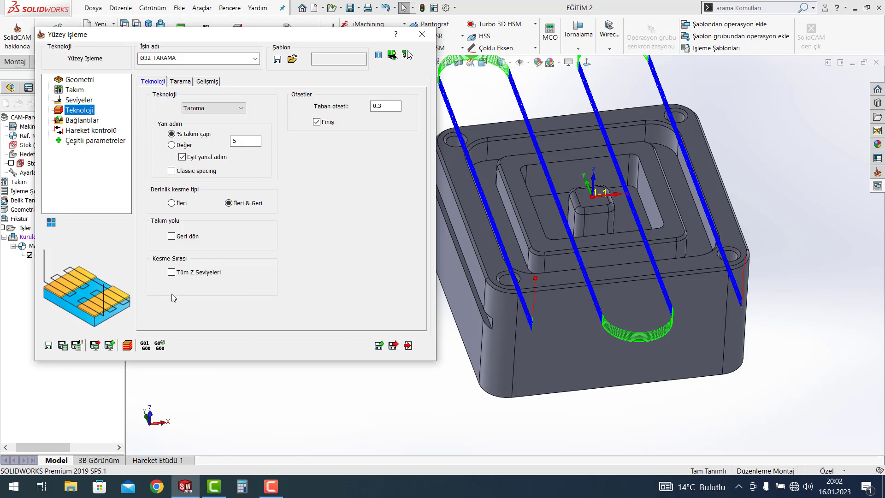
left_click(147, 349)
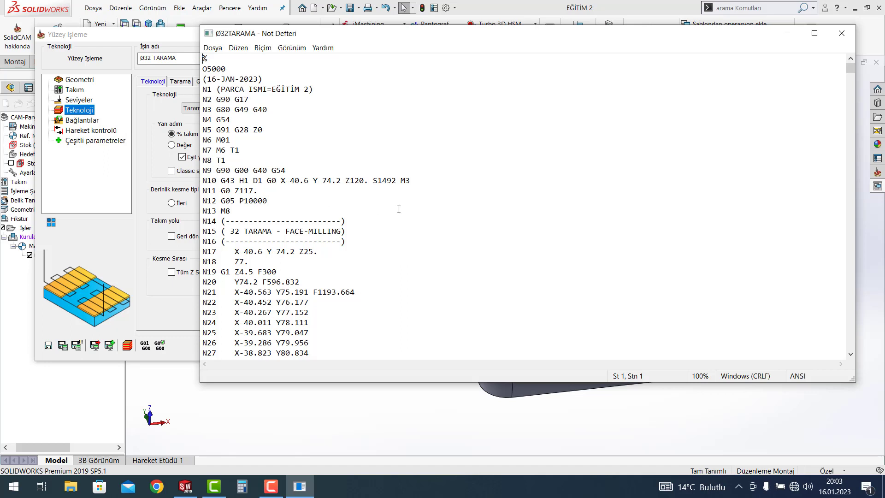
scroll(399, 209, "down", 1)
scroll(400, 211, "down", 1)
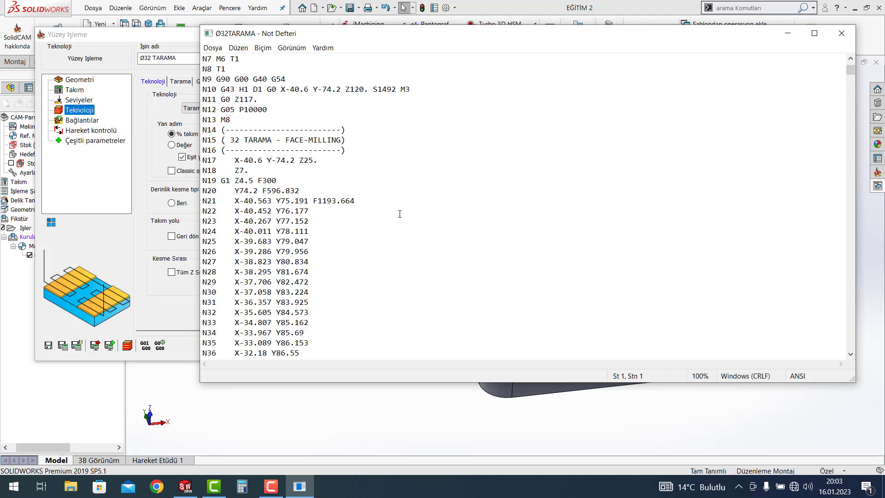
scroll(400, 214, "up", 1)
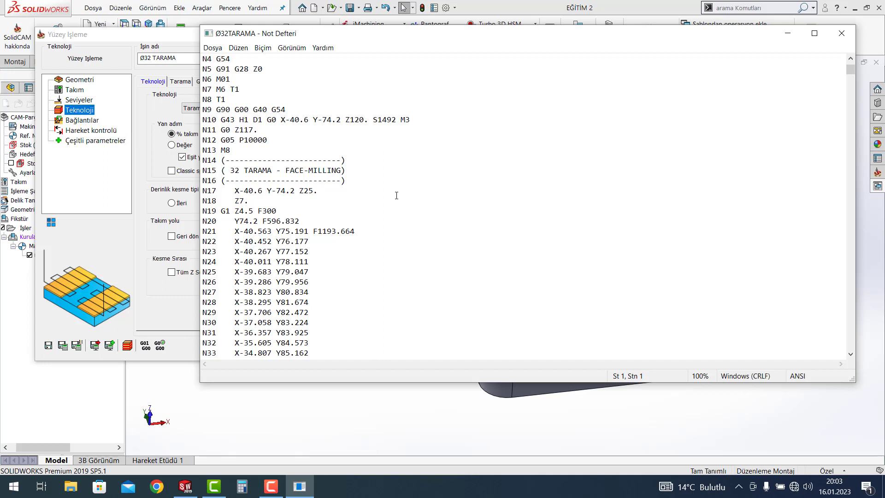
scroll(397, 195, "down", 1)
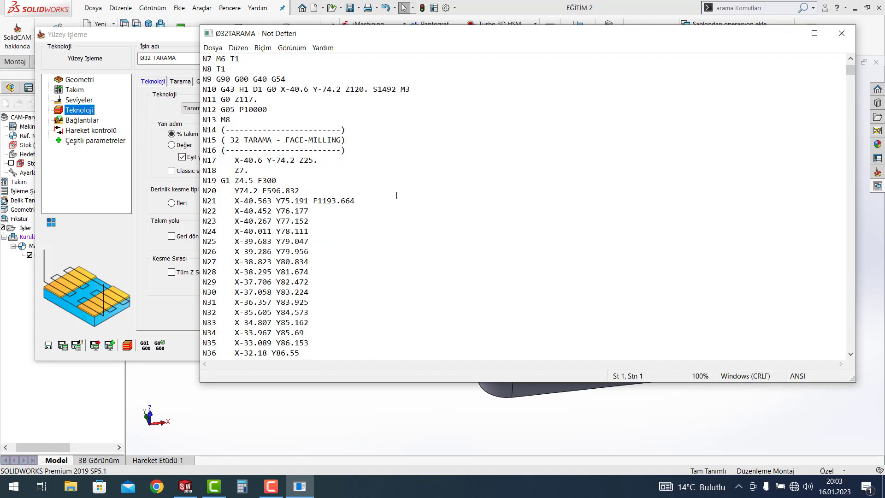
scroll(396, 195, "down", 1)
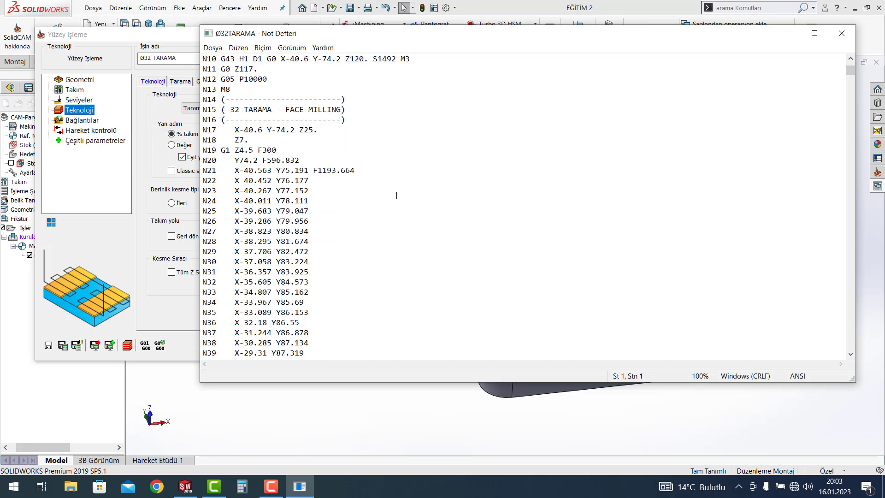
scroll(397, 195, "down", 1)
mouse_move(849, 74)
left_mouse_down()
mouse_move(847, 266)
mouse_move(859, 341)
mouse_move(851, 351)
left_mouse_up()
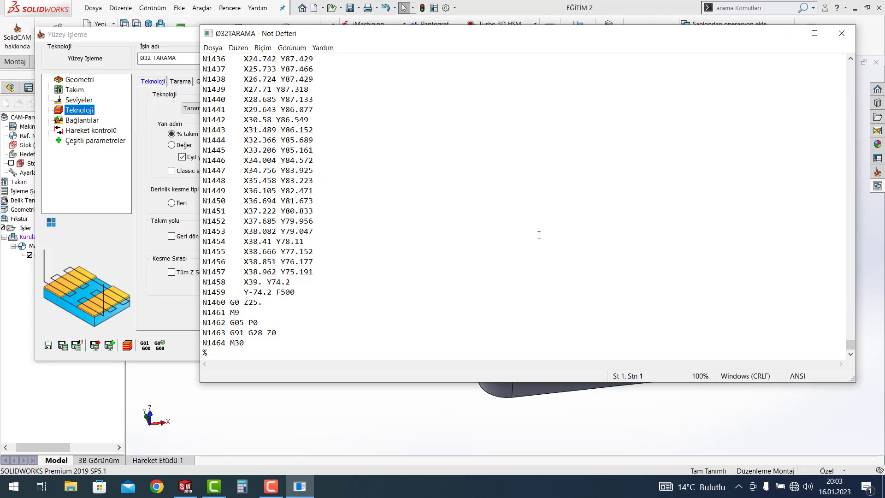
scroll(539, 235, "up", 3)
scroll(539, 235, "up", 5)
scroll(541, 237, "up", 7)
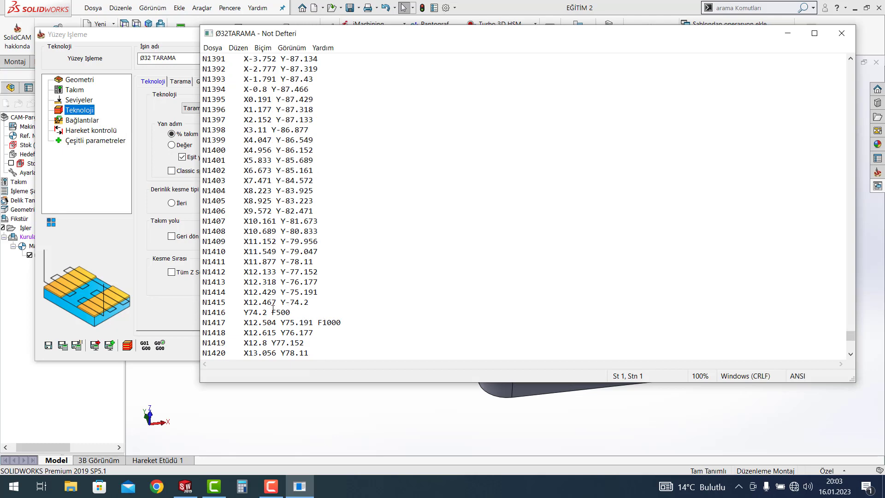
scroll(396, 296, "down", 2)
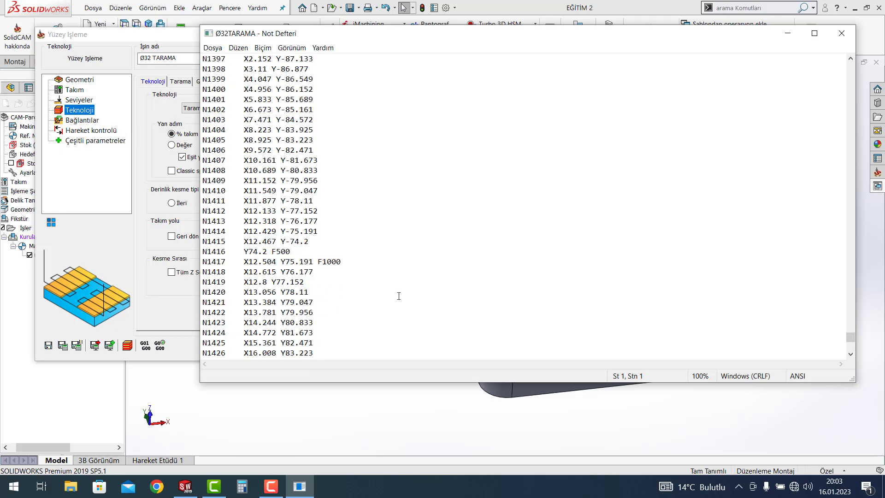
scroll(399, 296, "down", 2)
scroll(399, 296, "down", 1)
scroll(399, 294, "down", 1)
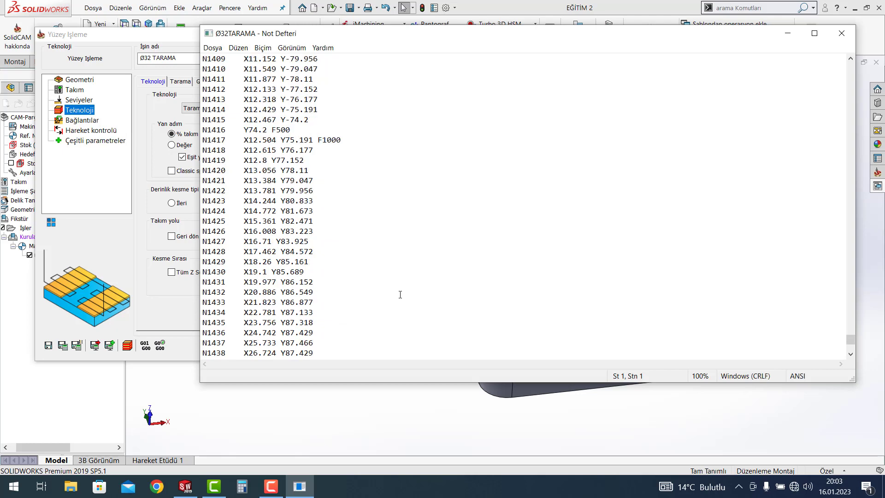
scroll(399, 293, "down", 1)
scroll(399, 292, "down", 4)
scroll(399, 291, "down", 4)
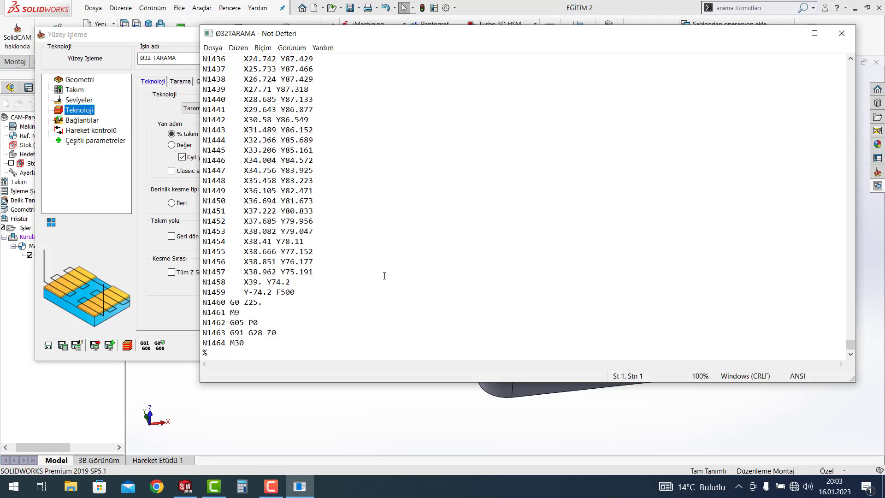
scroll(384, 276, "up", 5)
scroll(423, 270, "up", 5)
scroll(423, 270, "up", 4)
scroll(423, 273, "up", 3)
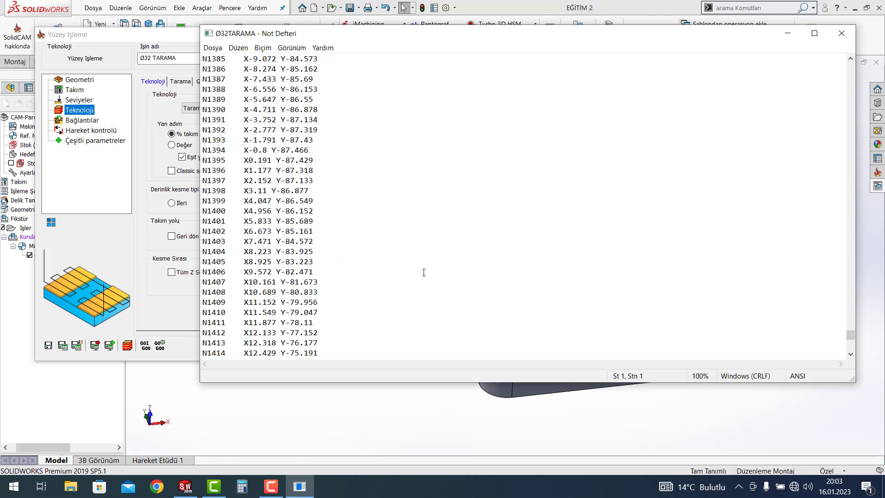
scroll(423, 273, "down", 4)
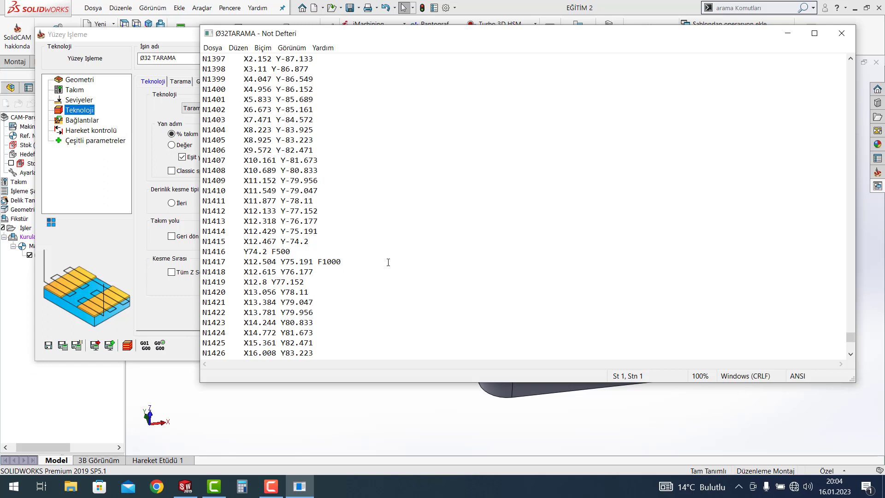
Close Notepad, save and recalculate Ø32 TARAMA, and hide its toolpath on the block
left_click(841, 33)
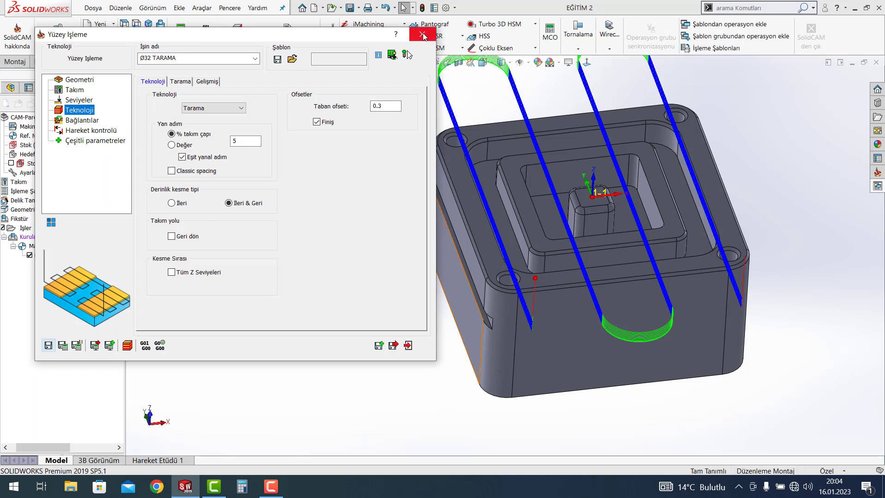
left_click(64, 348)
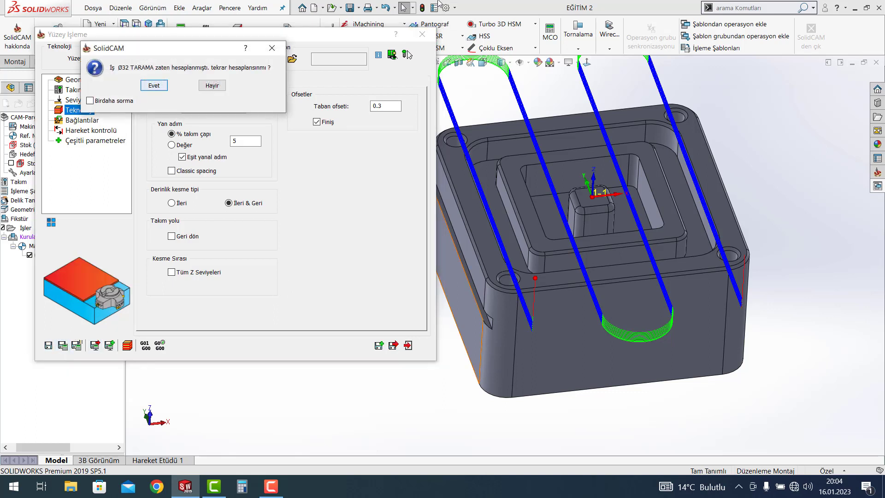
left_click(164, 87)
left_click(422, 35)
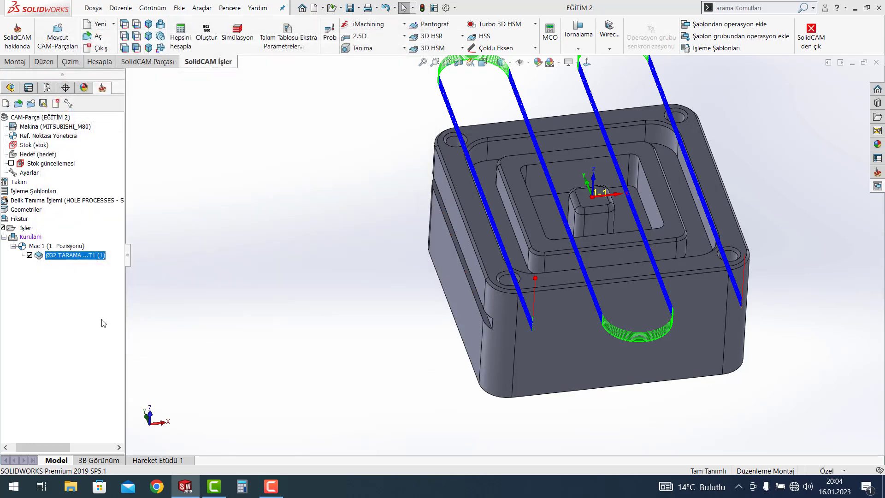
left_click(30, 255)
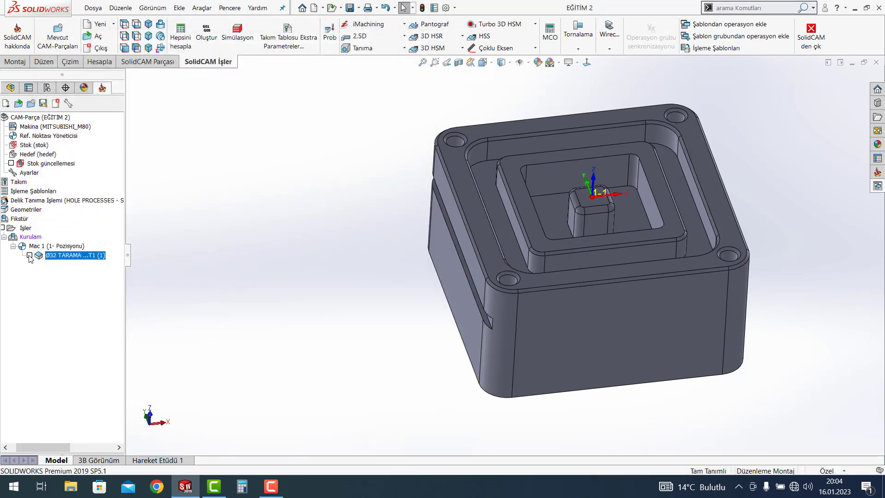
mouse_move(305, 249)
middle_mouse_down()
mouse_move(397, 248)
mouse_move(747, 144)
middle_mouse_up()
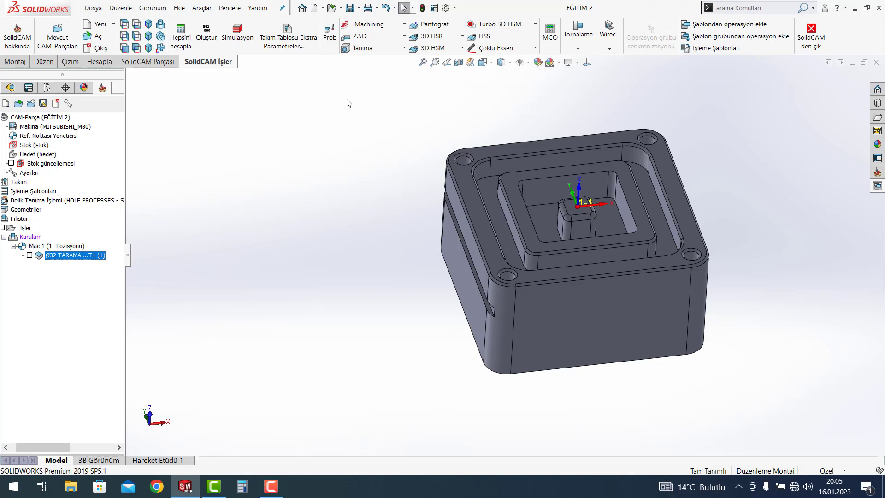
Show the 2.5D operation list offering Yüzey, Profil, Havuz and drilling jobs
left_click(371, 39)
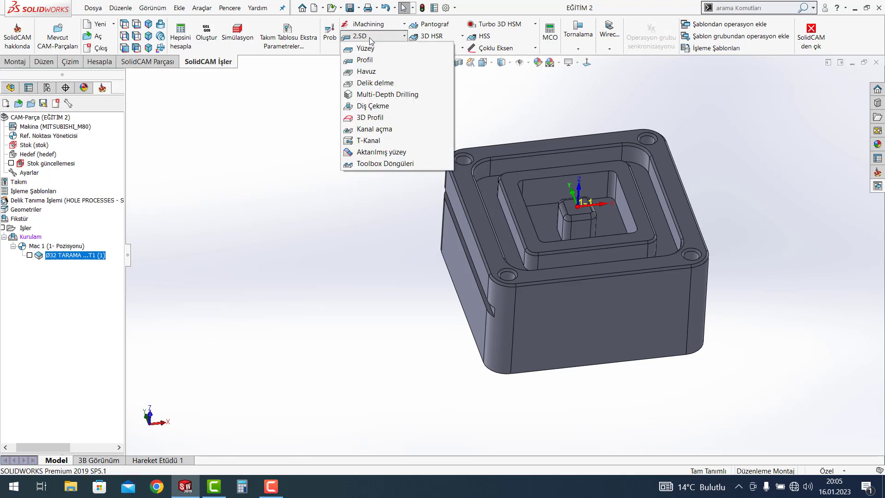
left_click(370, 37)
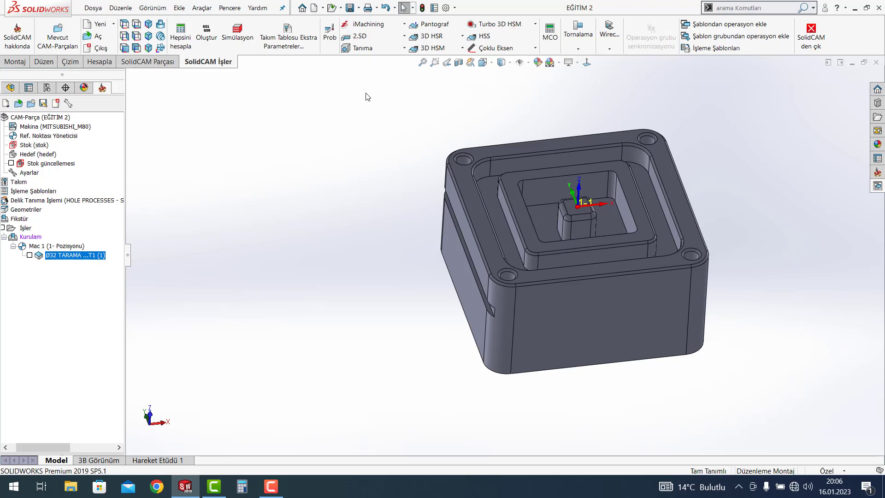
left_click(375, 40)
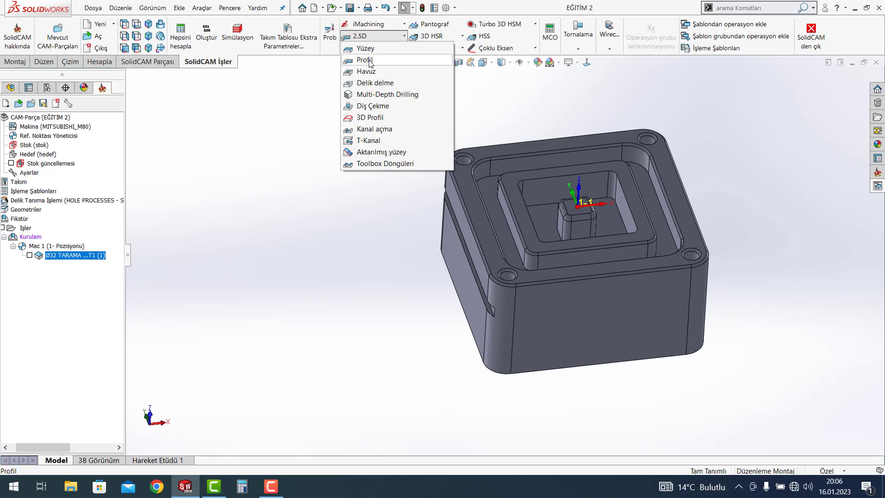
Create a Profil operation with a new kontur geometry chaining the block's top outer edge
left_click(364, 60)
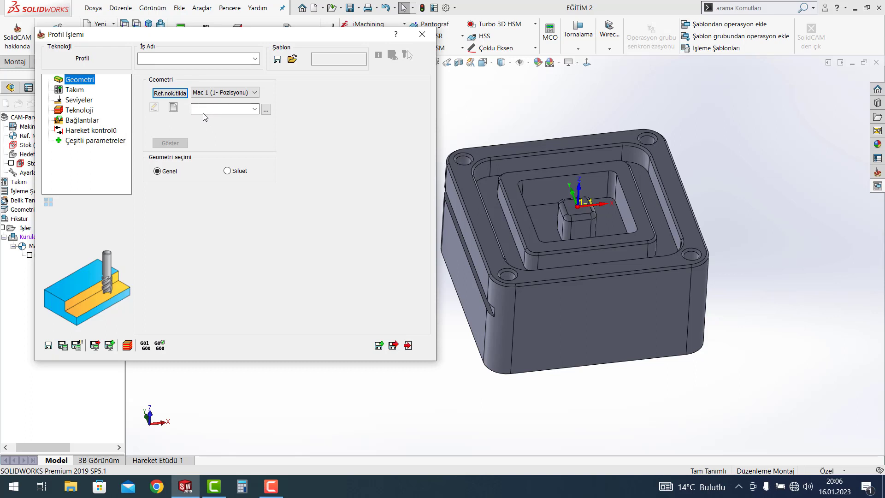
left_click(183, 95)
left_click(593, 300)
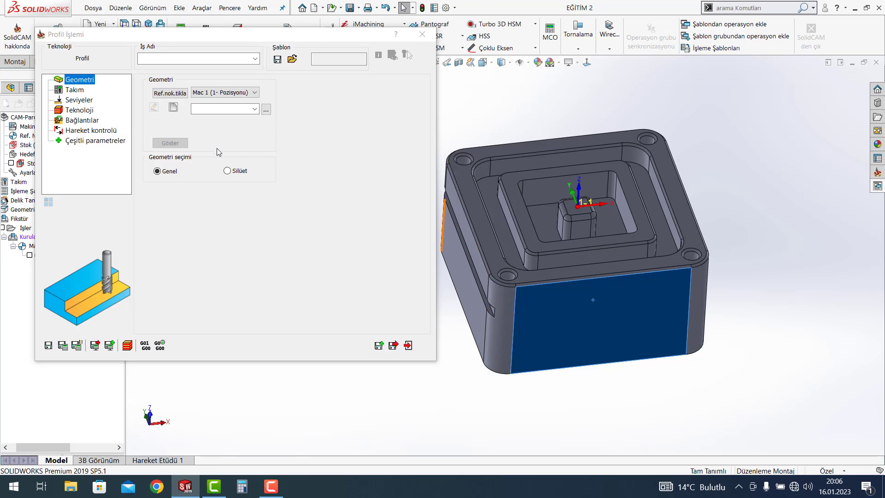
left_click(173, 107)
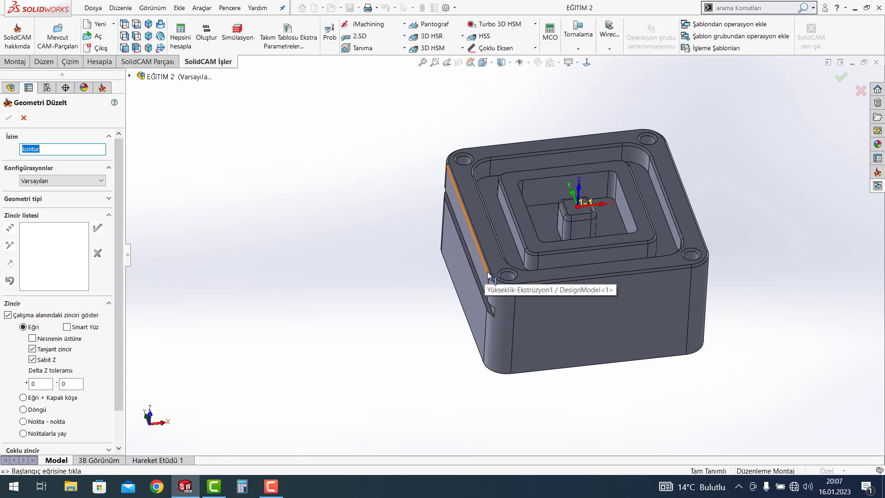
left_click(488, 275)
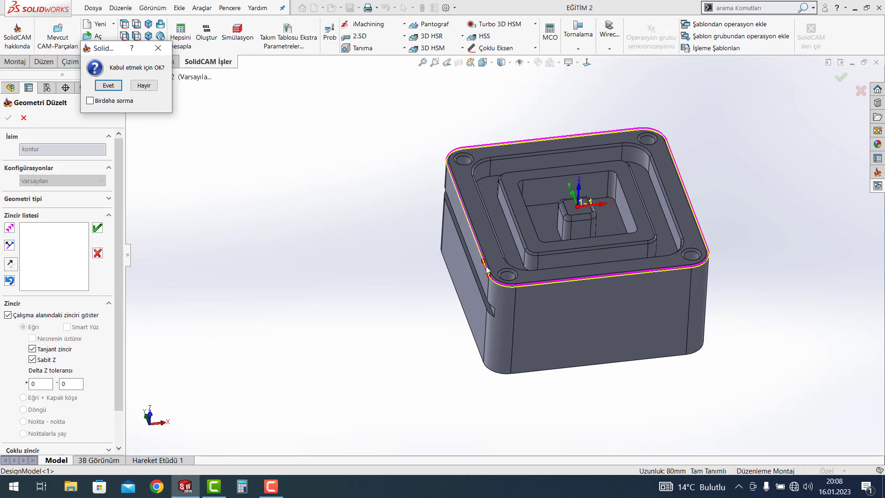
Accept the outer top contour chain as geometry 'kontur' and bring up its tool selection
left_click(111, 85)
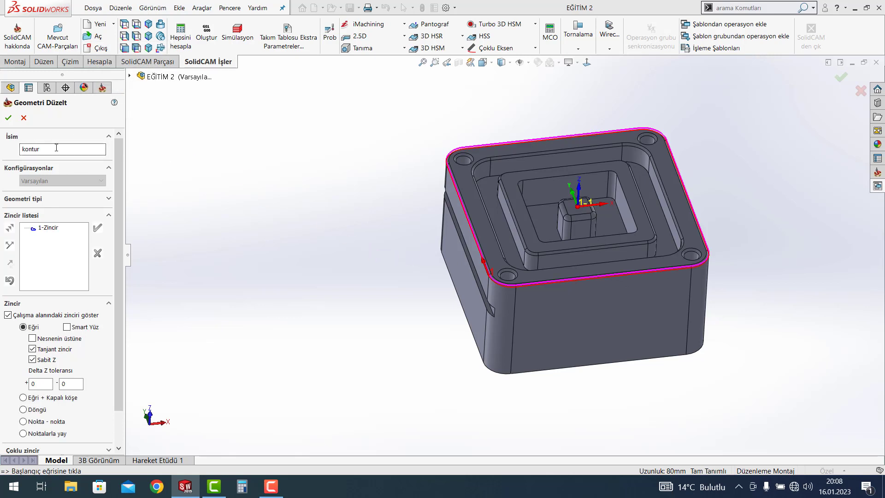
left_click(9, 117)
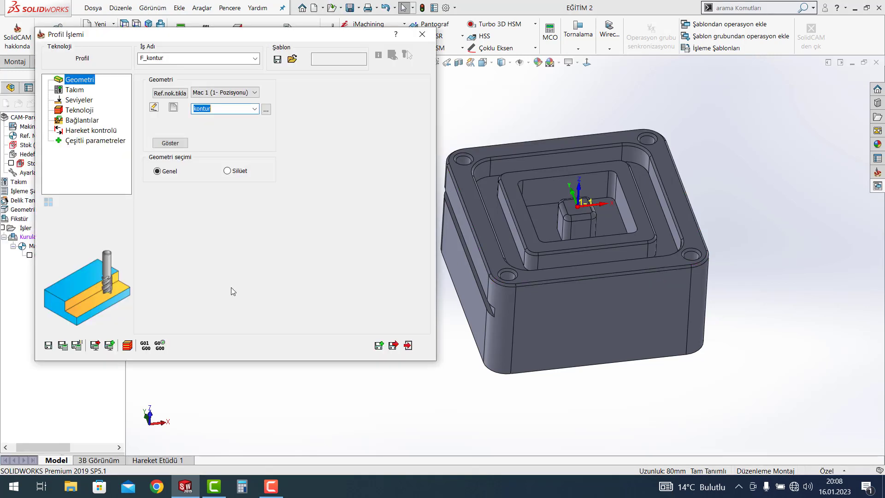
left_click(79, 91)
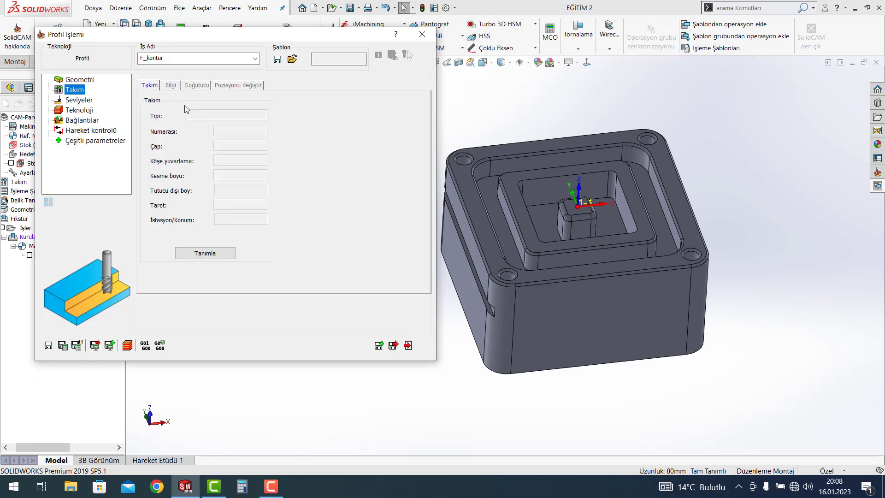
left_click(220, 254)
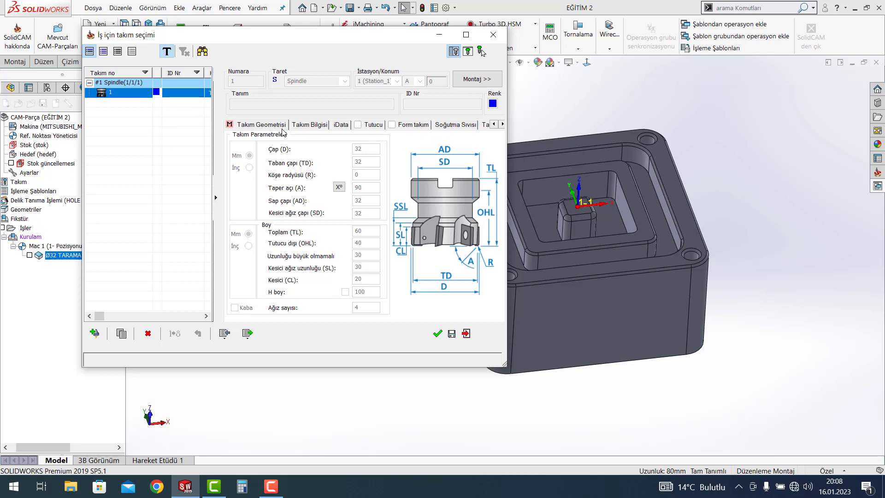
Add a new 16 mm diameter end mill as tool 2 and assign it to F_kontur
left_click(94, 333)
left_click(95, 334)
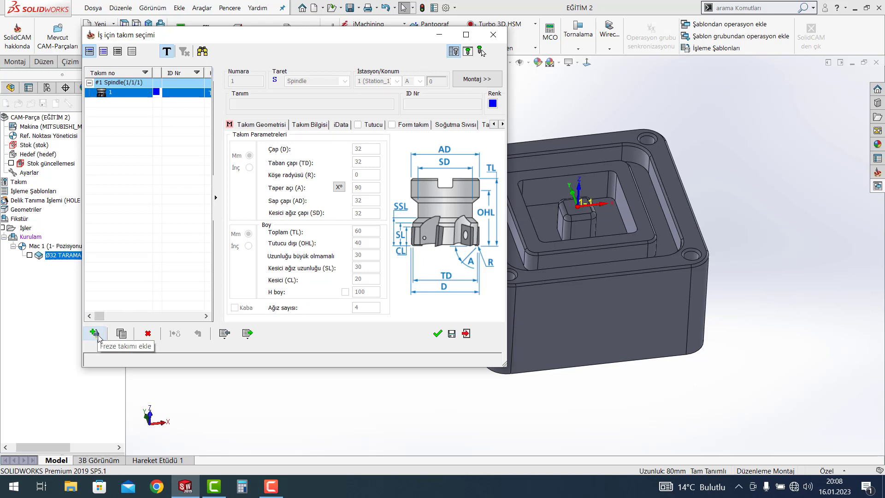
left_click(96, 333)
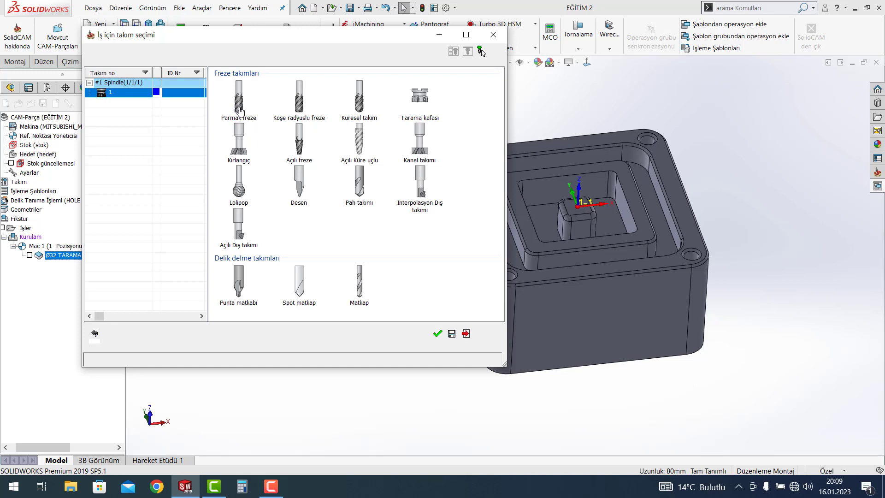
double_click(240, 110)
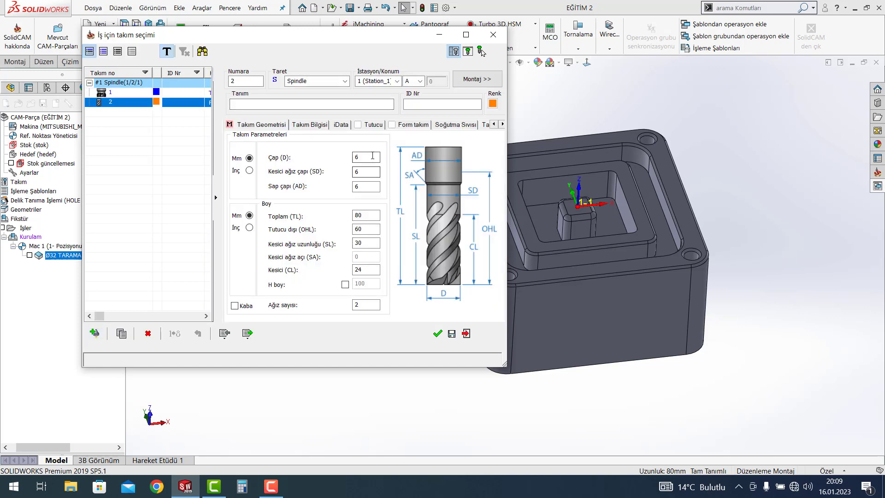
left_click(372, 156)
type("16")
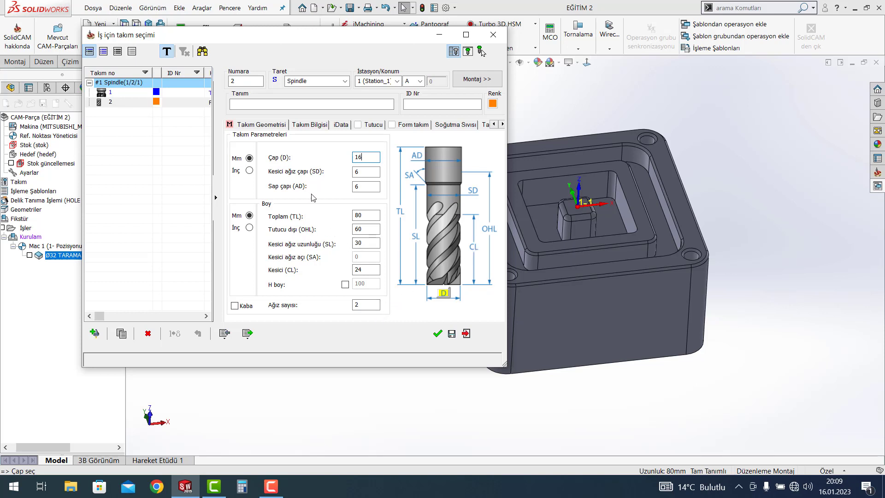
left_click(438, 335)
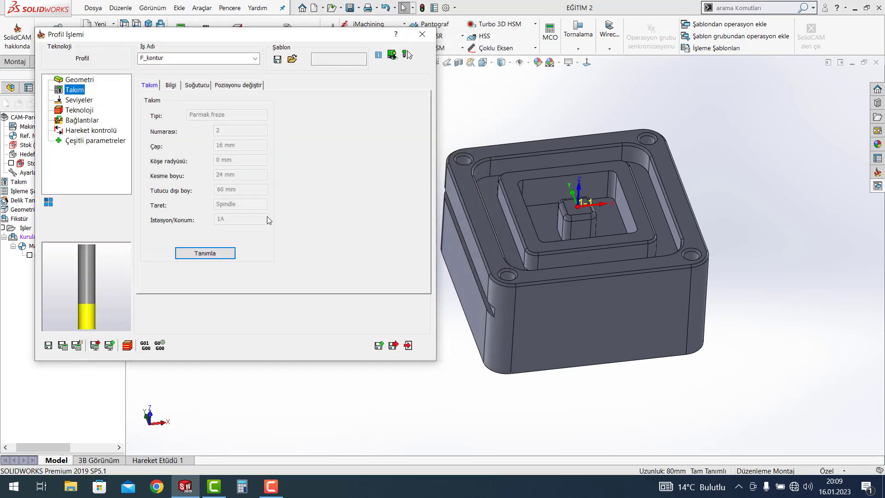
Set the cutting speed to 150 m/min, giving 2984.16 rpm spindle speed
left_click(172, 86)
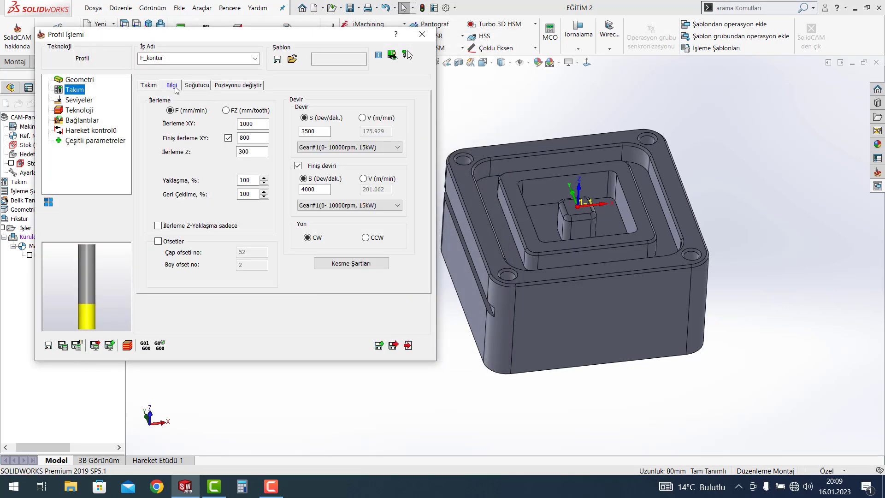
left_click(362, 118)
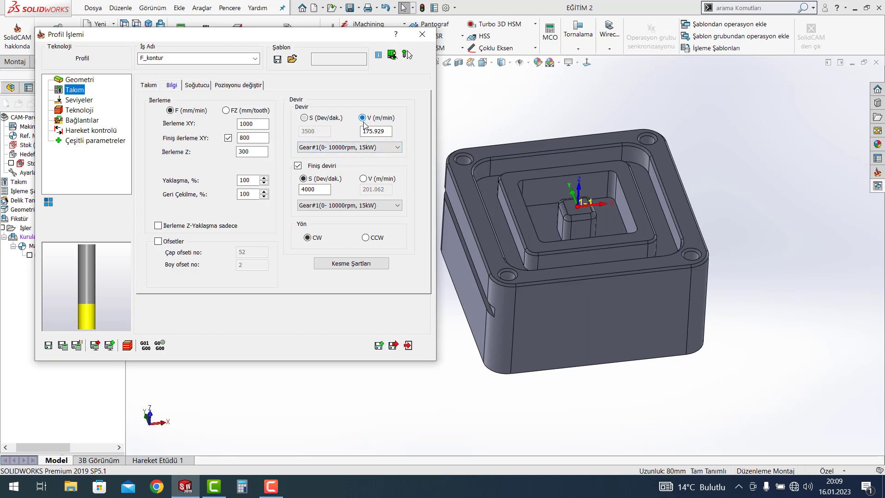
left_click(387, 132)
left_click_drag(387, 132, 347, 133)
type("150")
left_click(304, 118)
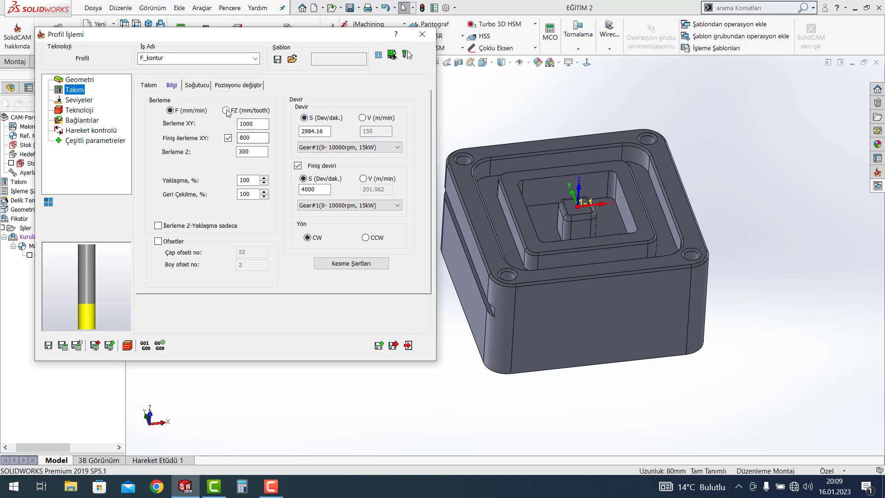
Keep feeds at XY 417.782 and Z 300 mm/min, with no separate finish feed or speed
left_click(238, 123)
left_click(226, 110)
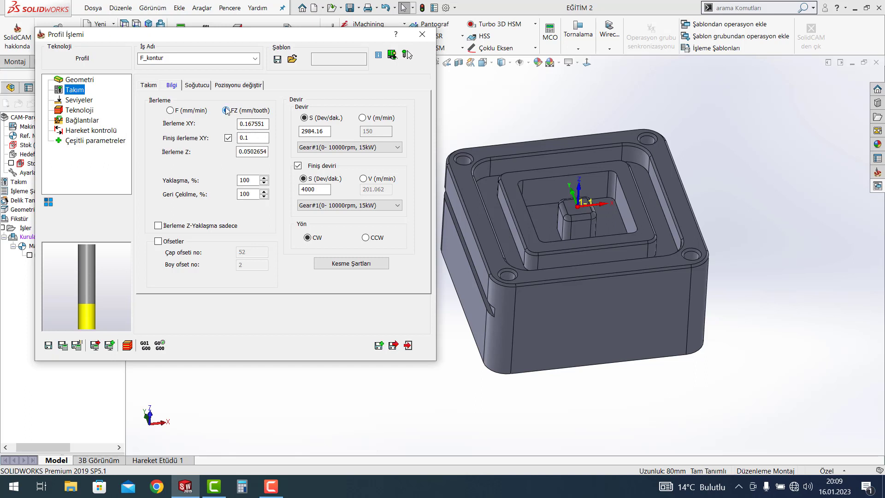
left_click(267, 125)
left_click(179, 111)
left_click(225, 110)
left_click(228, 138)
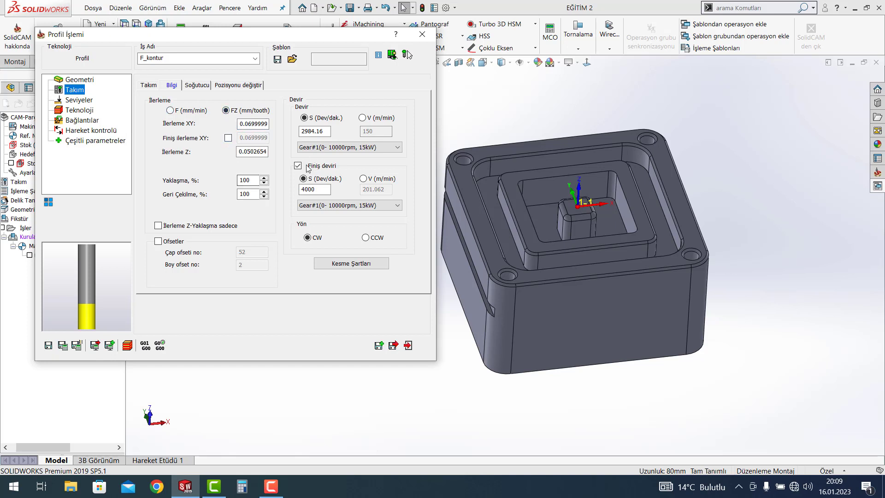
left_click(298, 166)
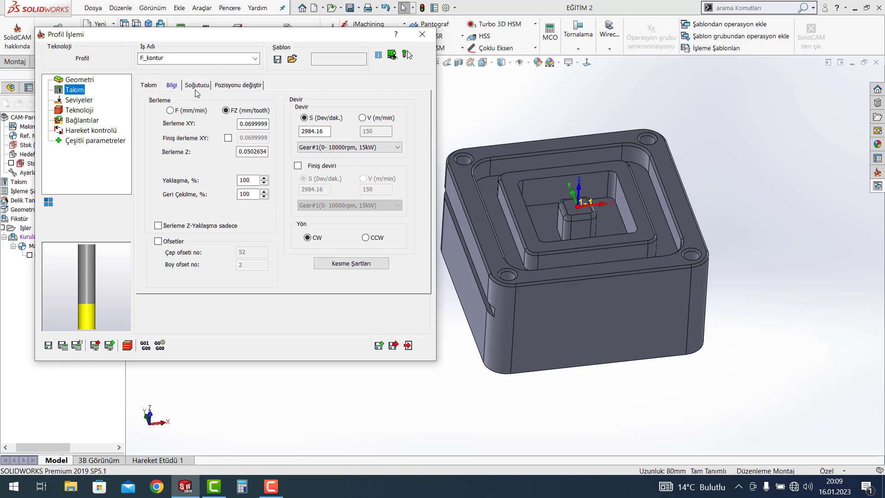
left_click(170, 111)
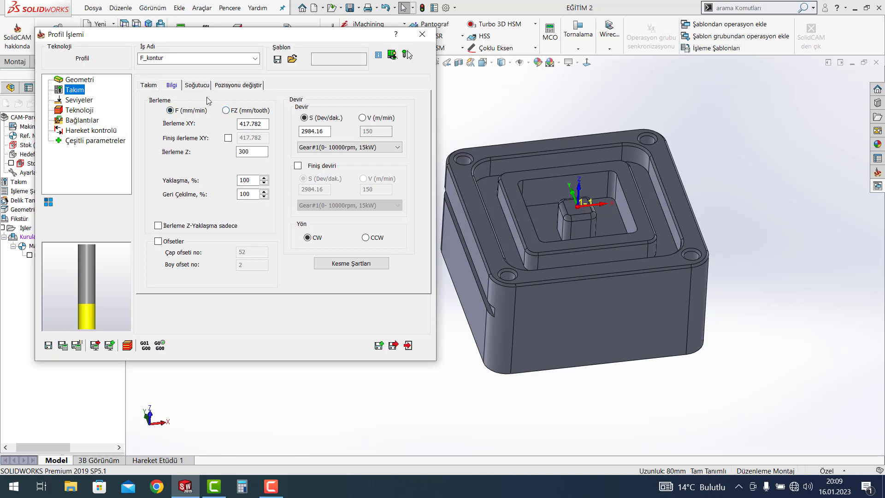
left_click(86, 104)
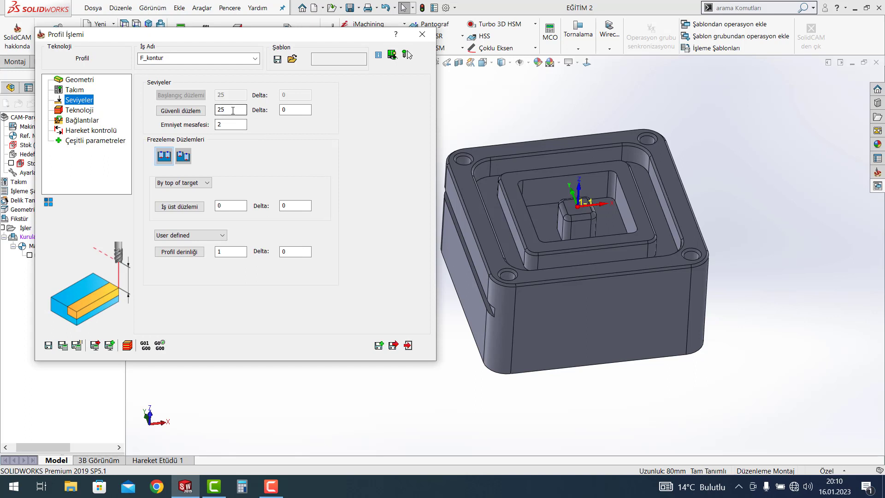
Set upper level 0 from the top face and profile depth 50 from the bottom face, delta 25
left_click(240, 206)
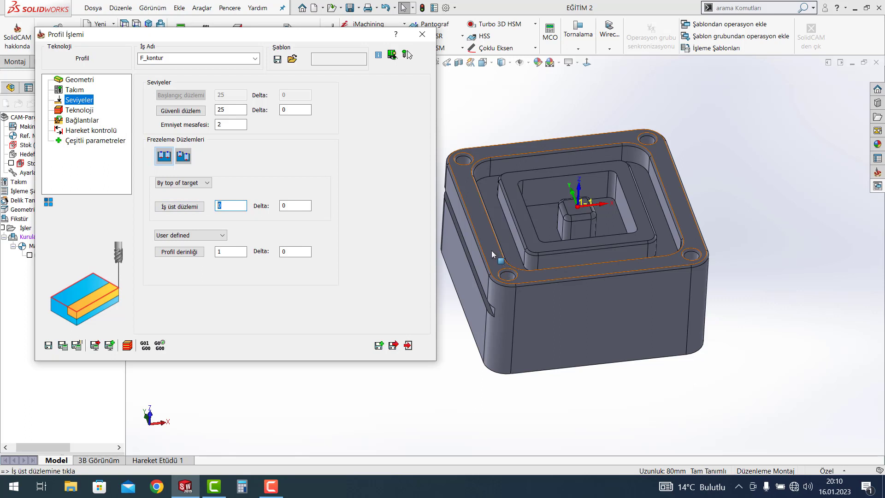
left_click(491, 251)
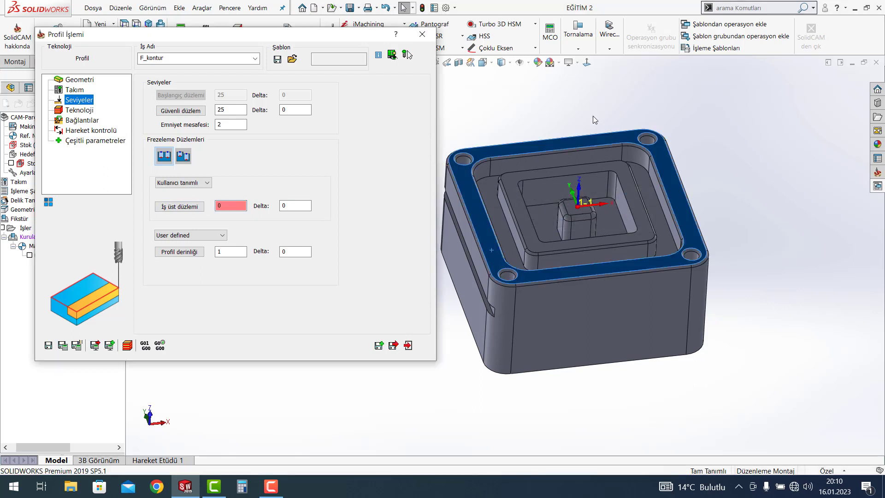
left_click(238, 253)
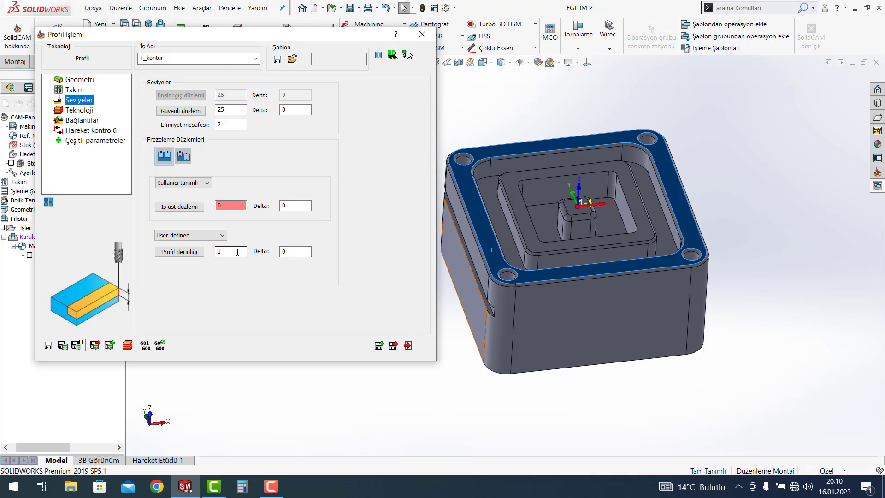
left_click(236, 251)
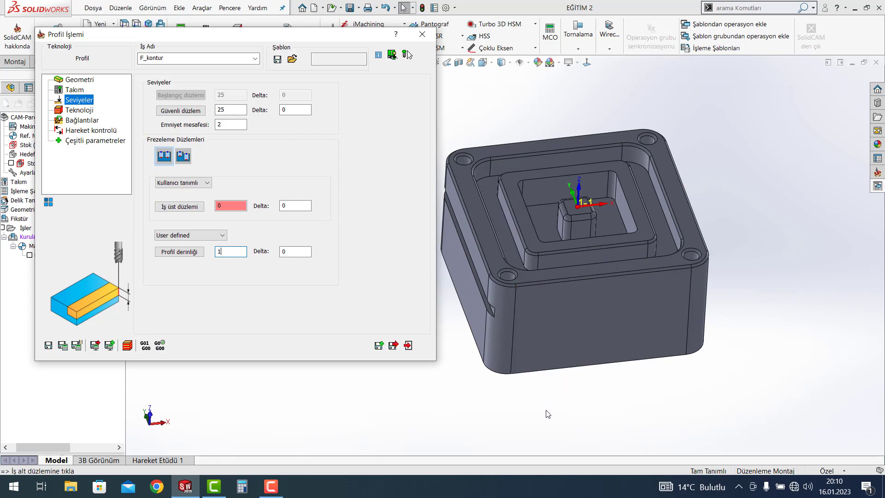
middle_click_drag(547, 414, 556, 275)
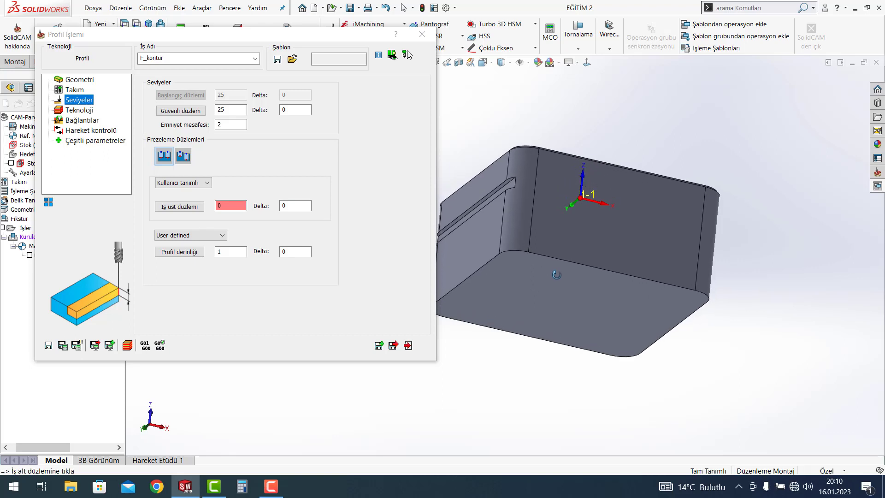
left_click(556, 298)
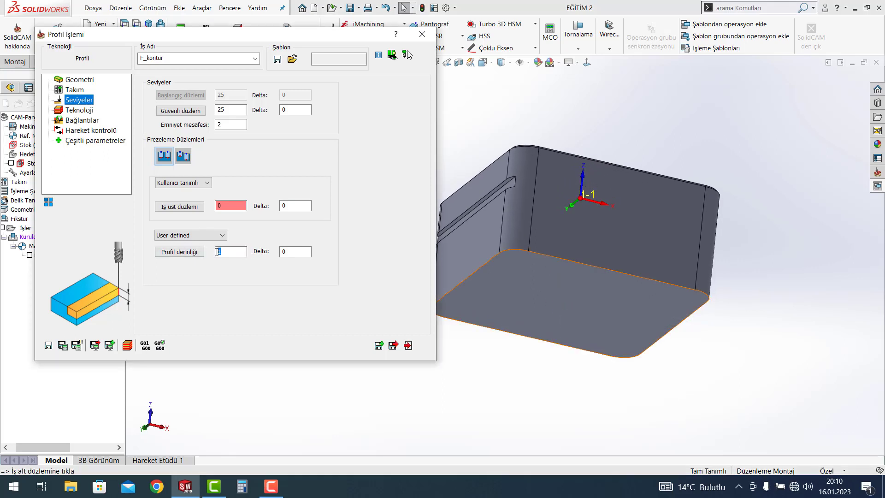
left_click(533, 281)
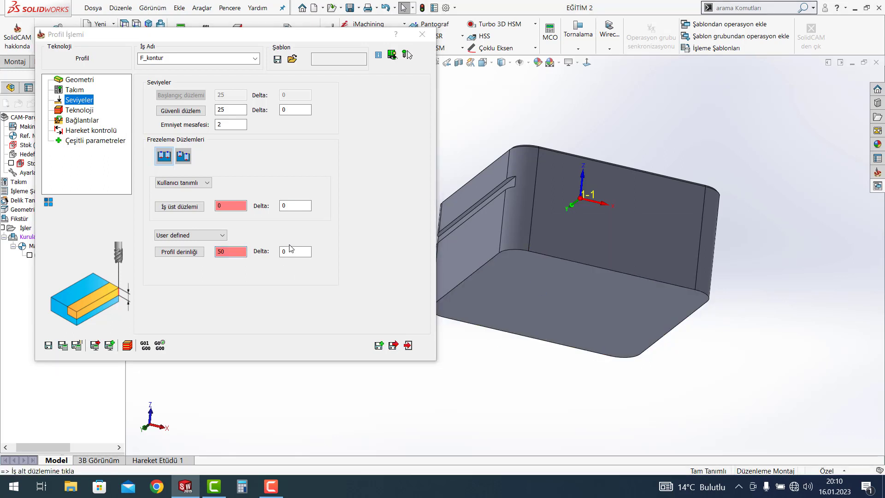
left_click(291, 251)
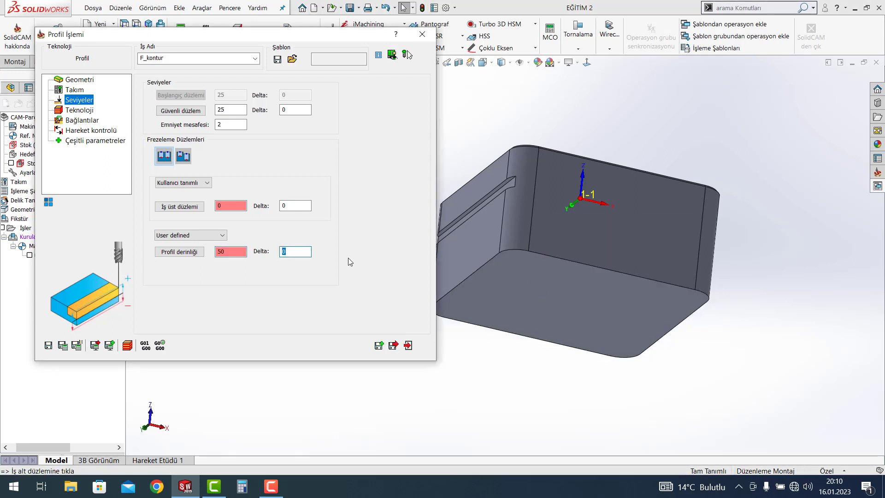
type("25")
middle_click_drag(499, 126, 497, 311)
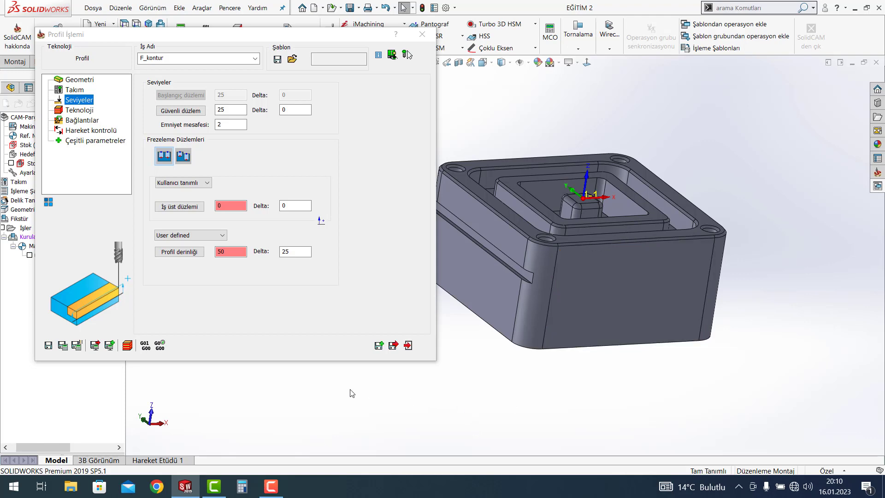
Re-check the kontur chain from a top-down view and confirm it
left_click(87, 113)
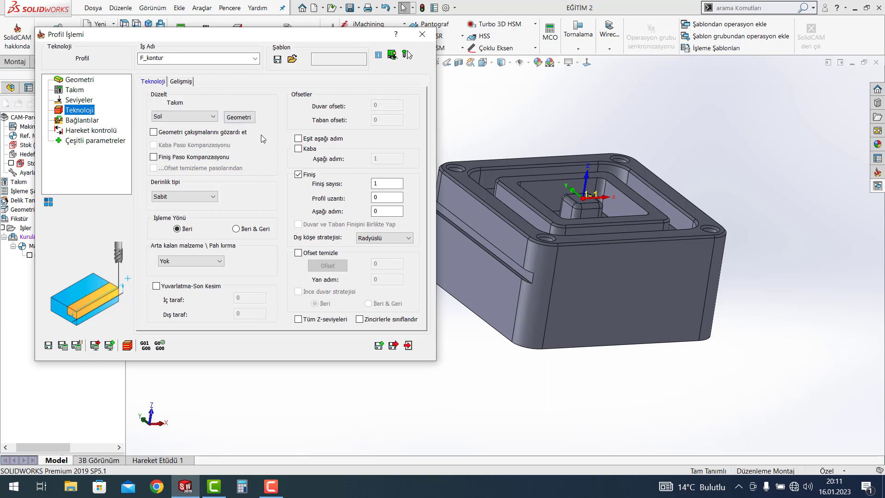
left_click(243, 119)
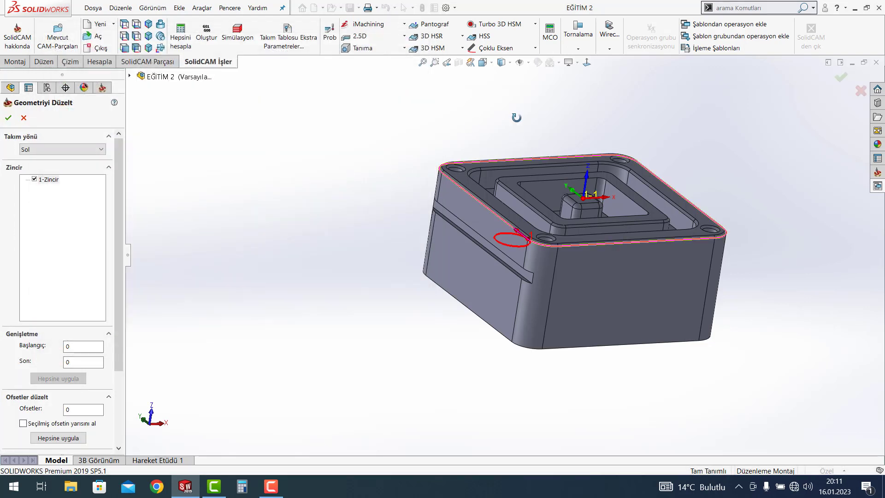
middle_click_drag(516, 118, 492, 154)
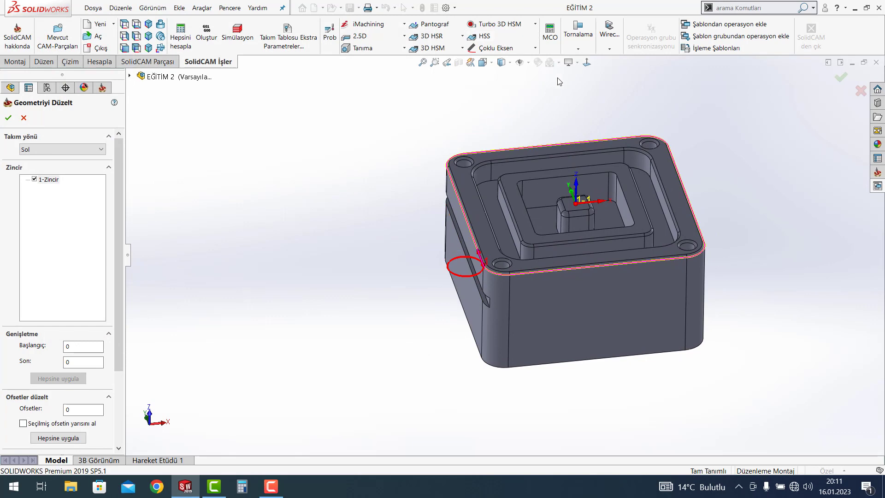
left_click(587, 62)
middle_click_drag(571, 118, 550, 248)
left_click(587, 62)
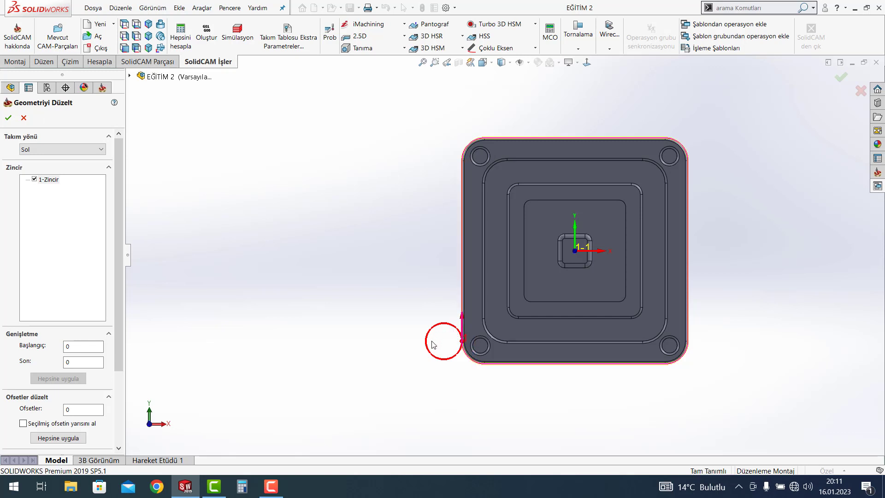
left_click(8, 117)
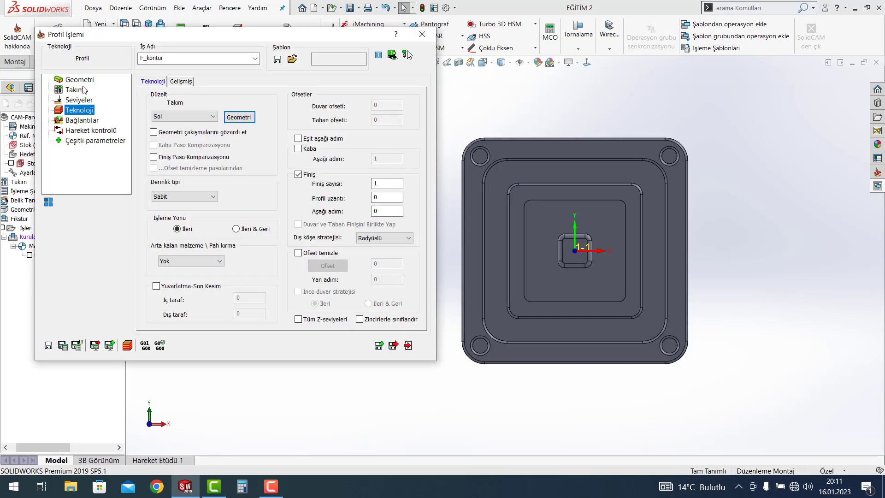
Reverse the direction of the kontur chain 1-Zincir and confirm it
left_click(80, 82)
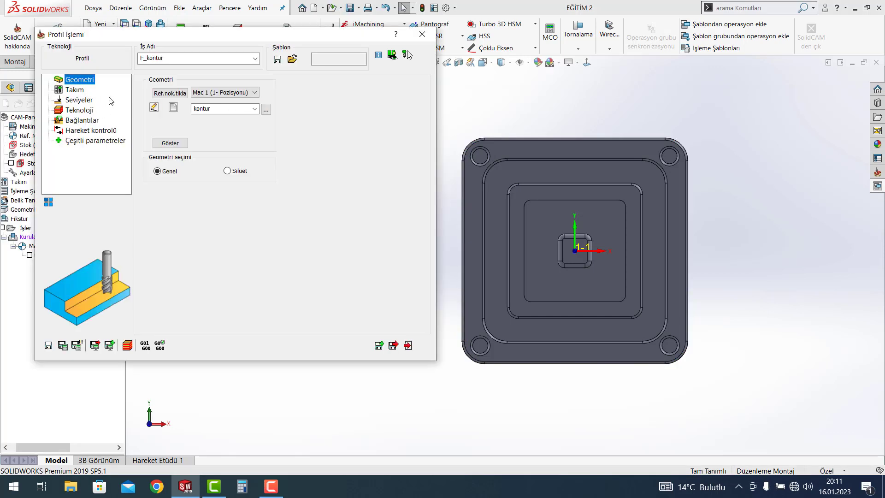
left_click(155, 108)
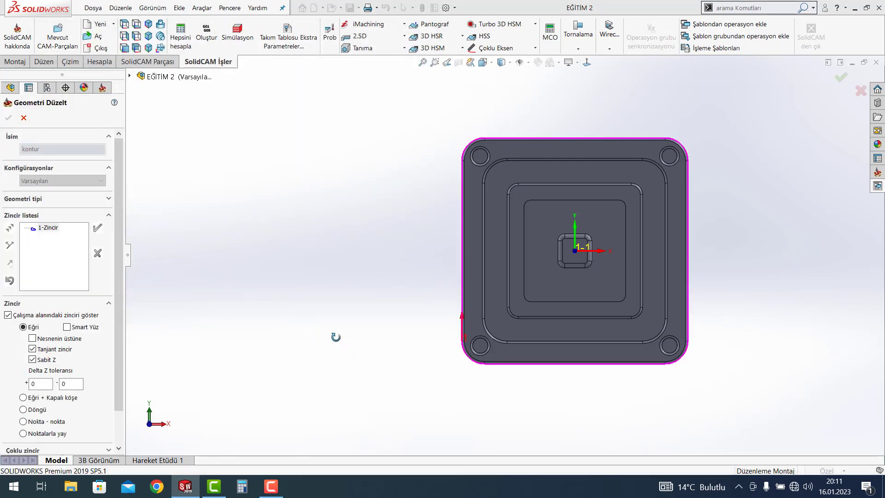
mouse_move(336, 336)
middle_mouse_down()
mouse_move(347, 247)
mouse_move(494, 261)
middle_mouse_up()
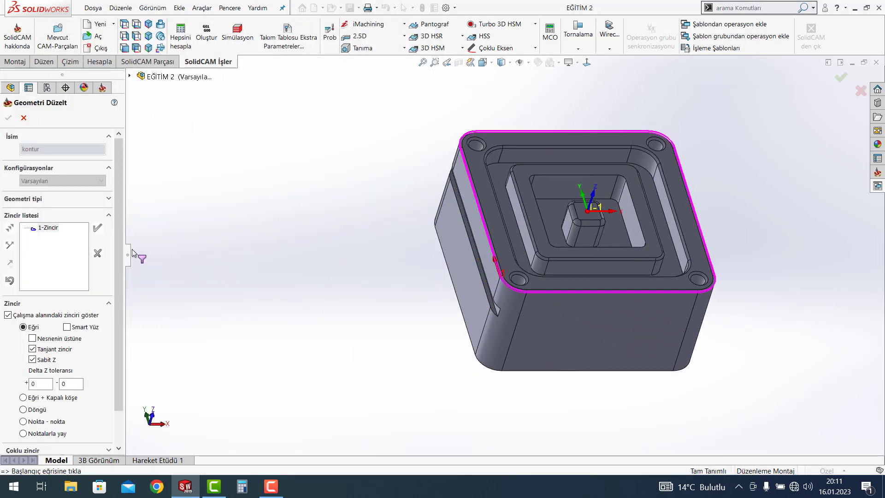
right_click(46, 228)
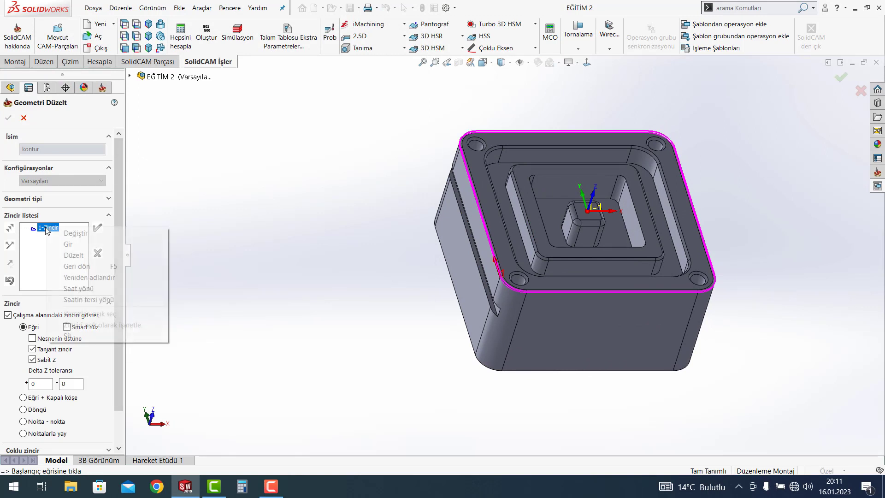
left_click(86, 266)
left_click(9, 118)
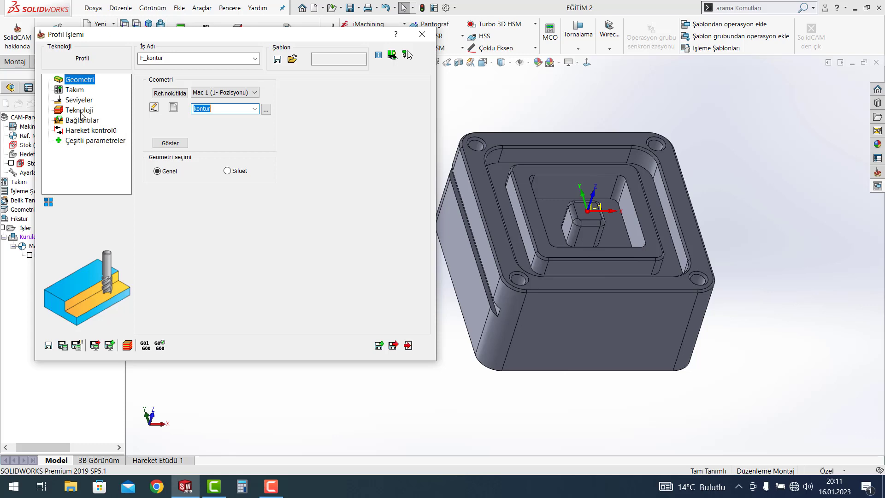
Try the tool on the right of the chain, then set it back to the left side
left_click(81, 113)
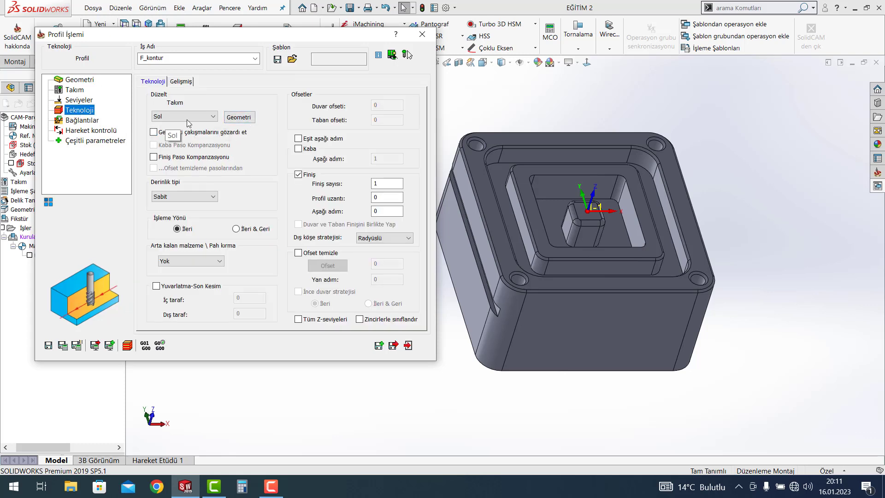
left_click(242, 119)
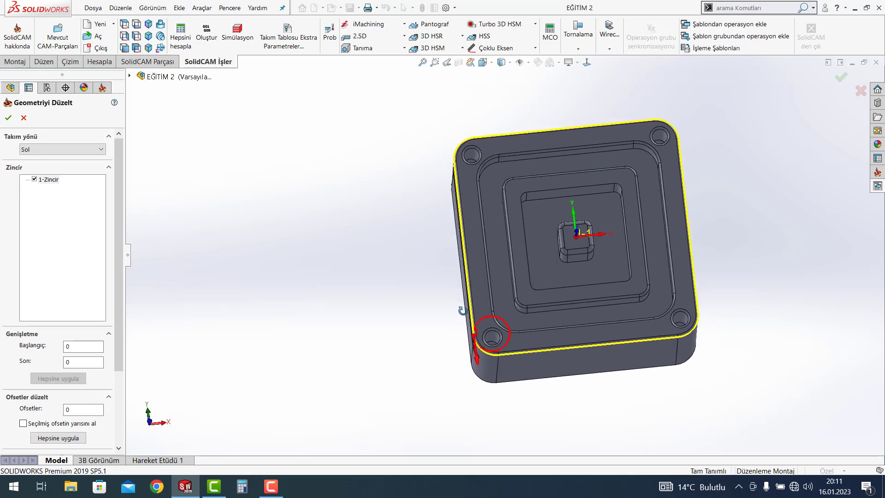
middle_click_drag(463, 362, 471, 163)
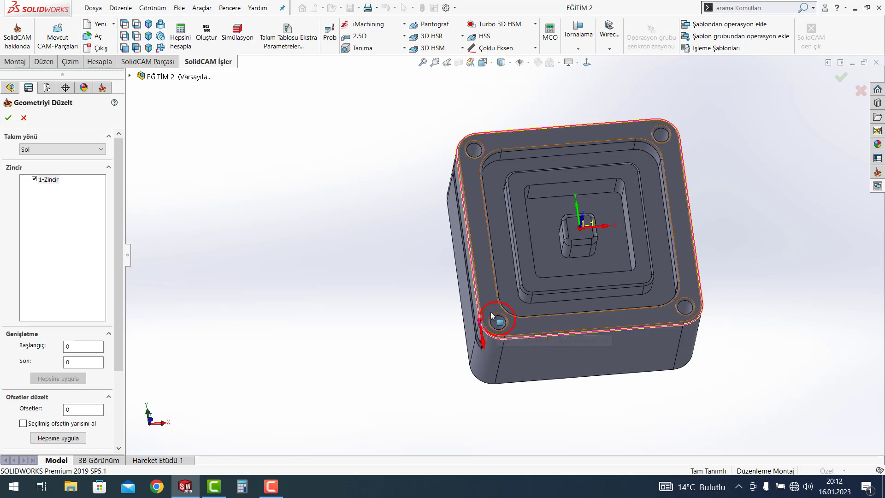
left_click(74, 153)
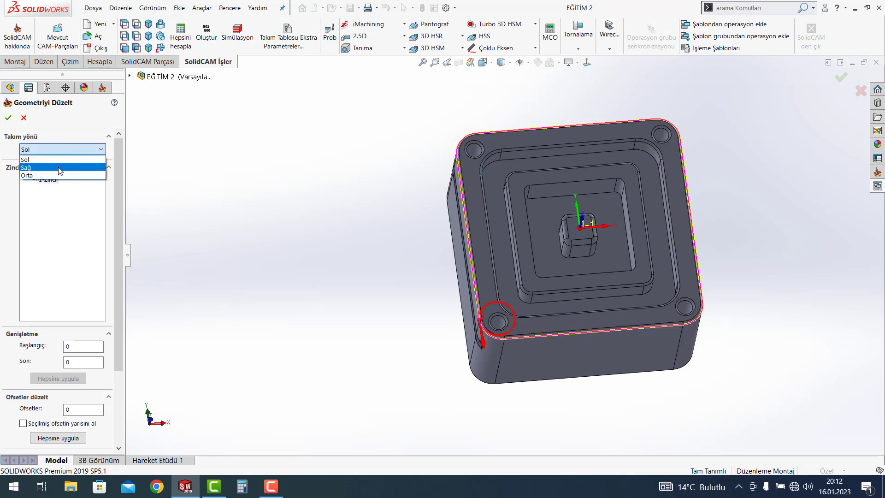
left_click(57, 167)
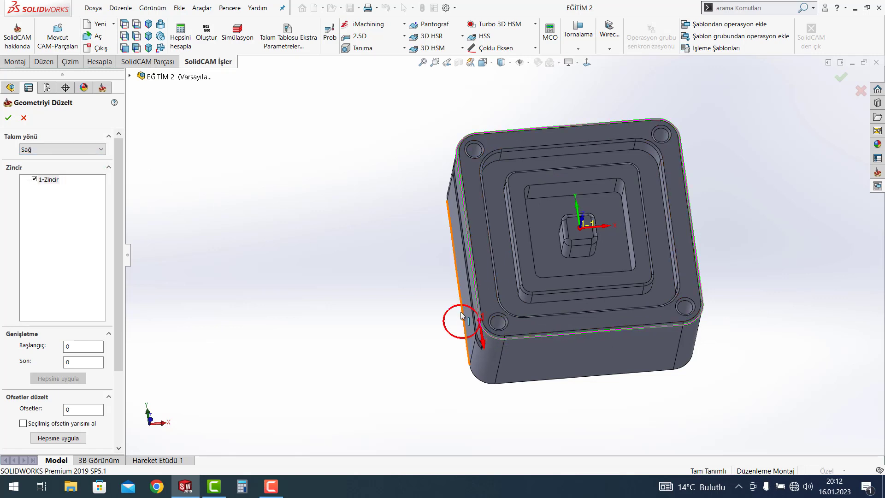
middle_click_drag(445, 259, 459, 357)
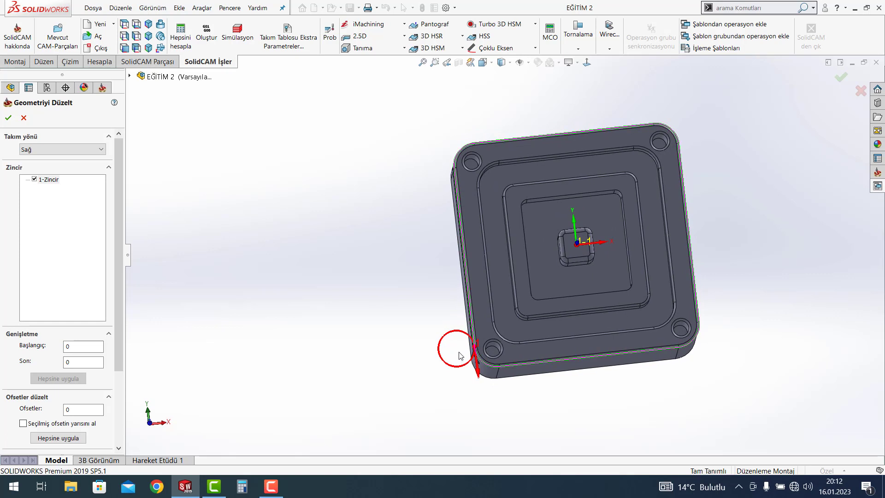
left_click(73, 149)
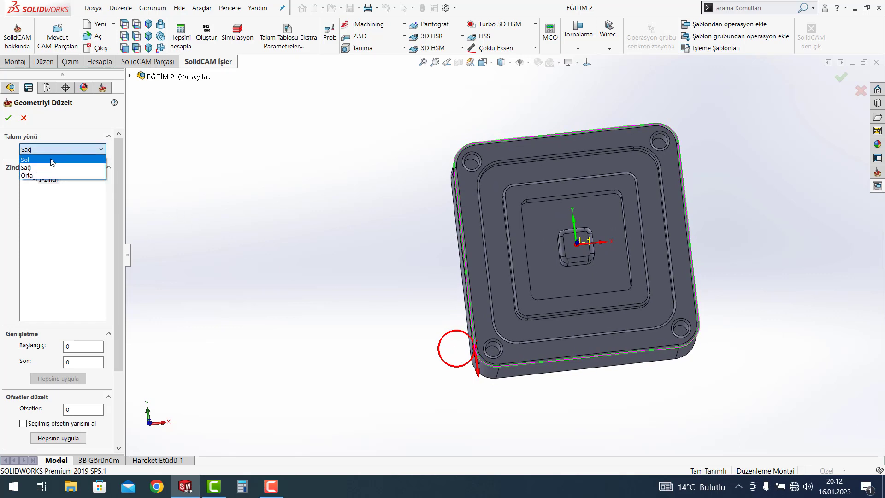
left_click(50, 158)
left_click(8, 117)
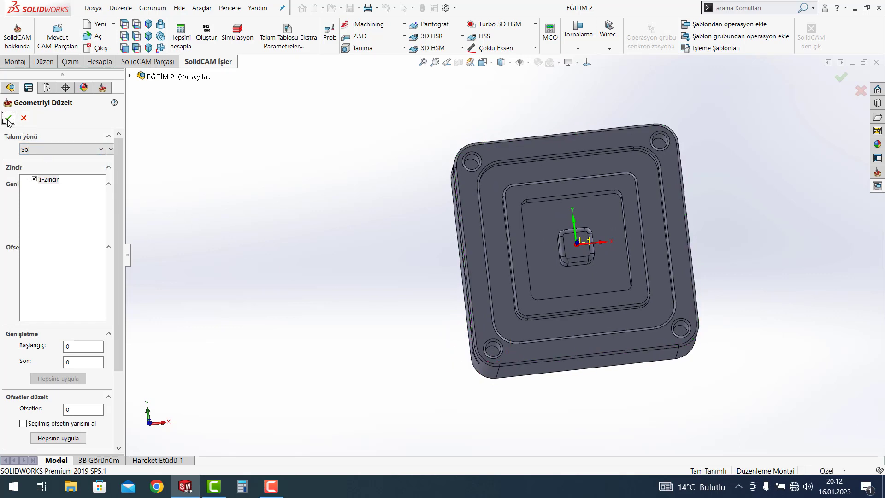
Reverse the kontur chain direction again and re-confirm the geometry
left_click(73, 81)
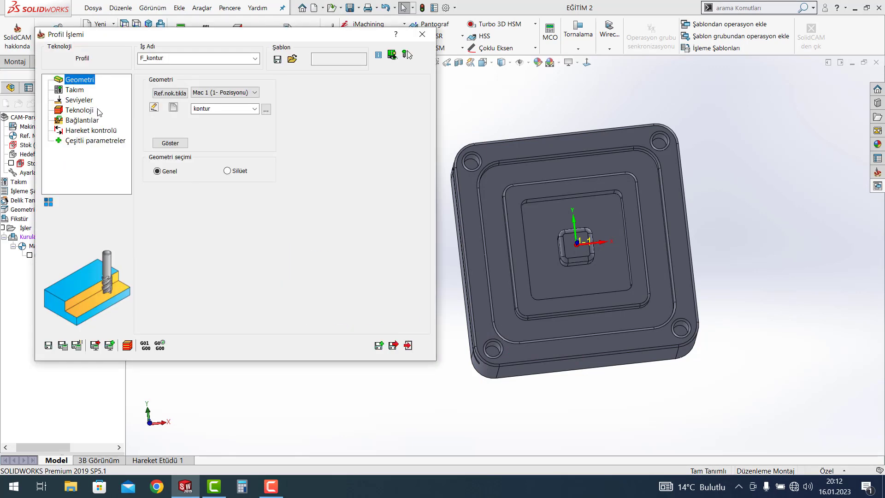
left_click(155, 109)
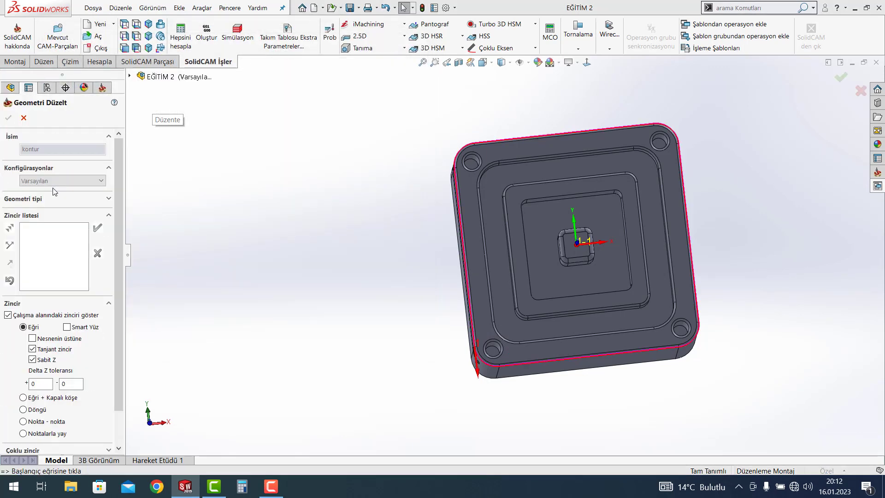
right_click(43, 230)
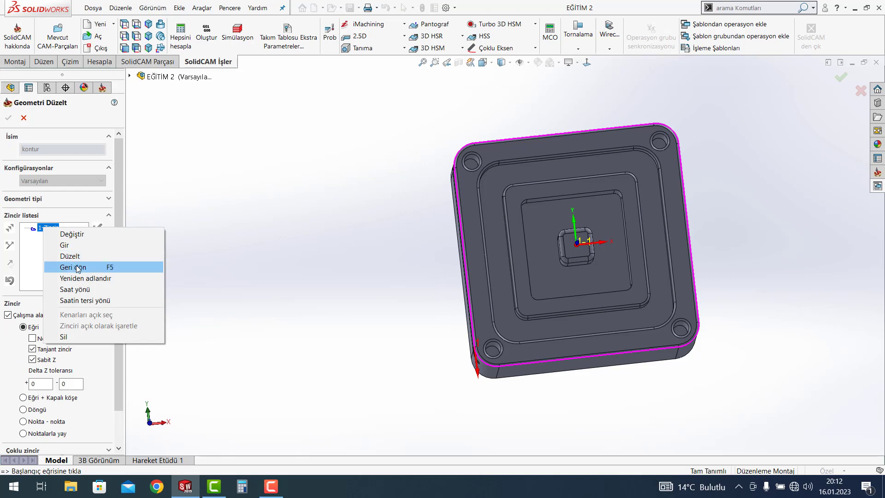
left_click(71, 267)
left_click(8, 118)
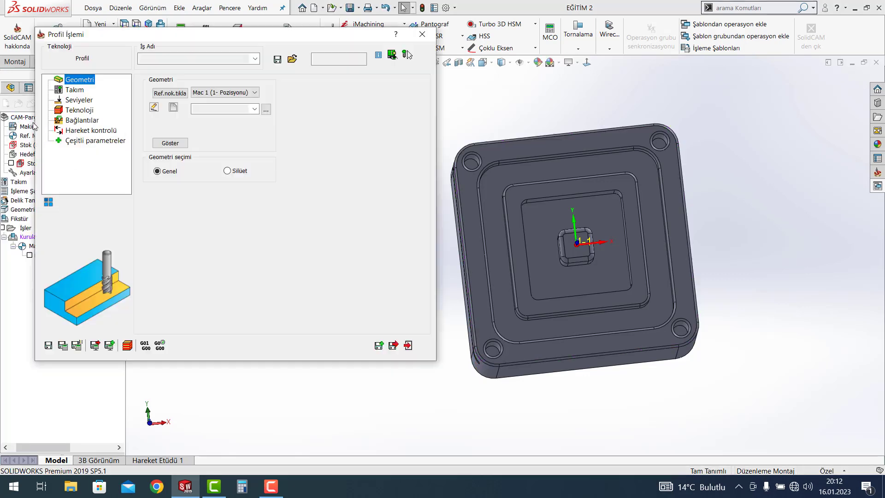
left_click(81, 112)
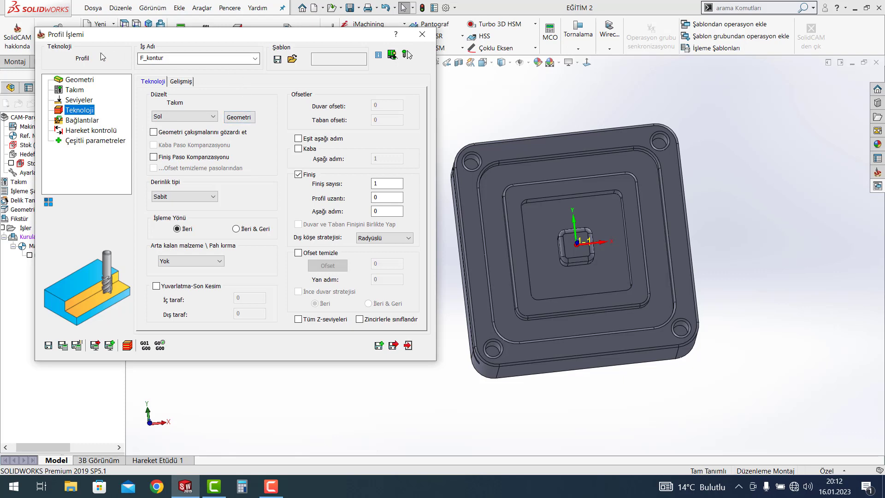
left_click(239, 117)
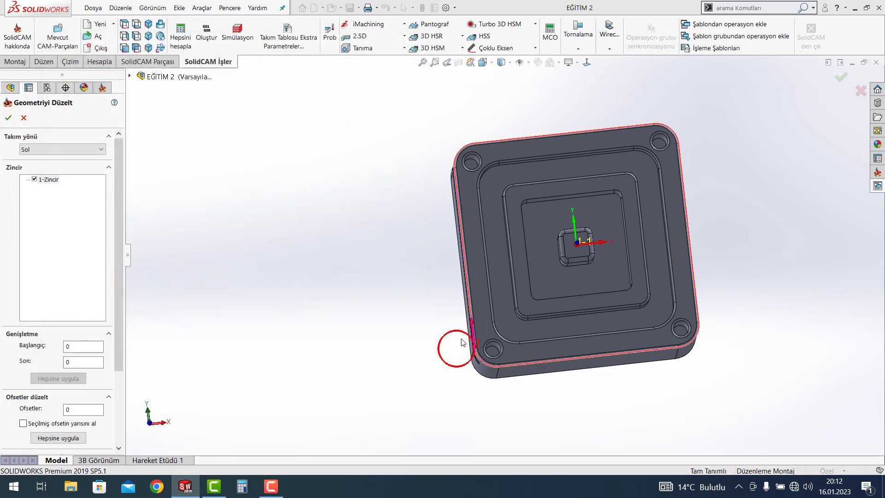
left_click(9, 119)
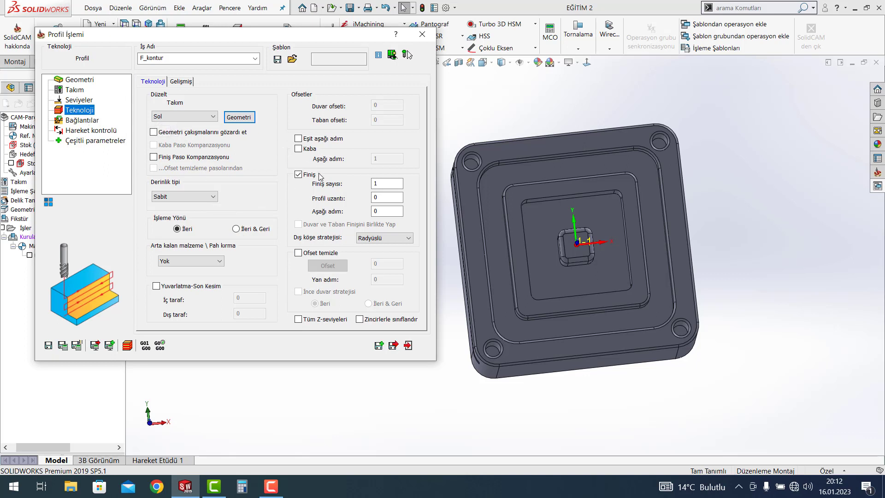
Switch F_kontur from finishing to roughing with a 0.3 wall offset
left_click(298, 175)
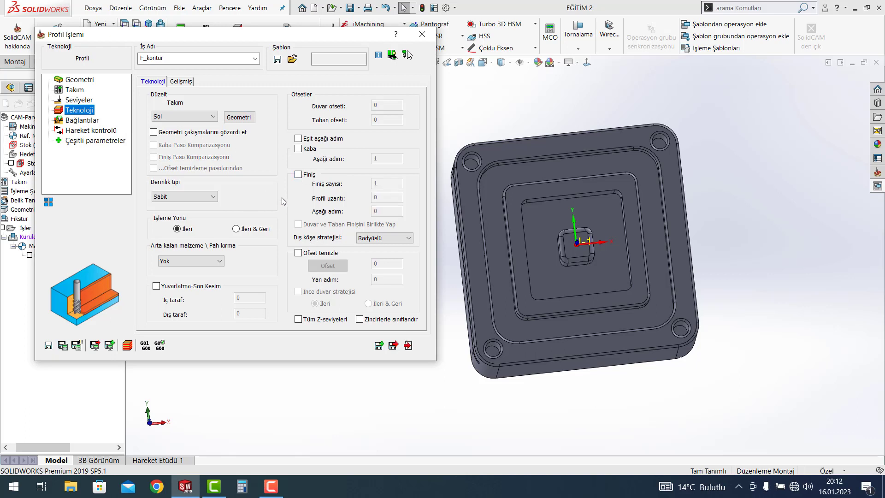
left_click(298, 149)
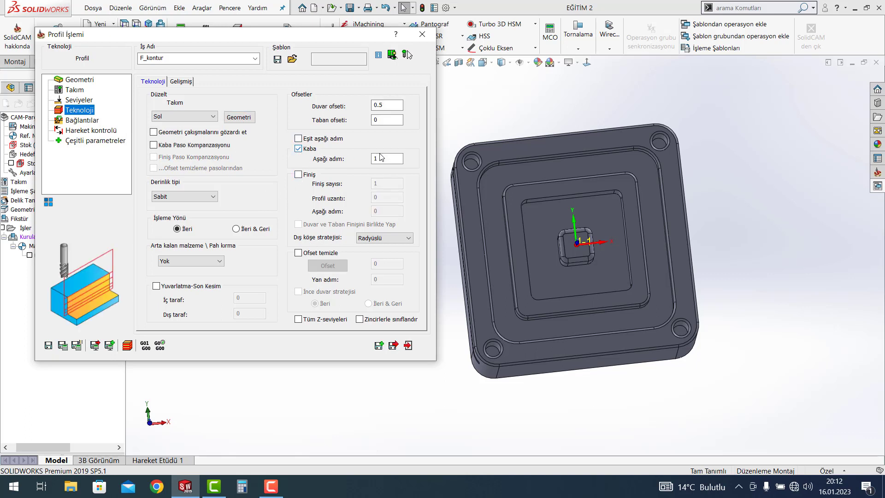
left_click(382, 157)
left_click(391, 108)
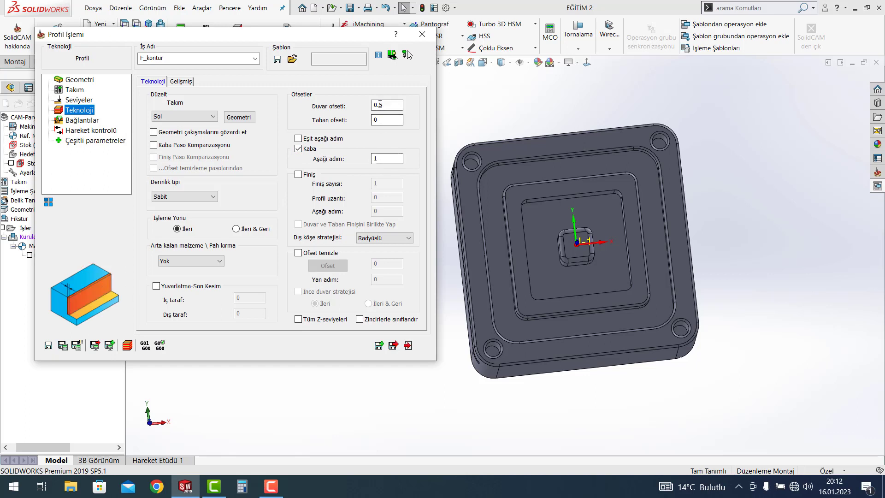
double_click(387, 105)
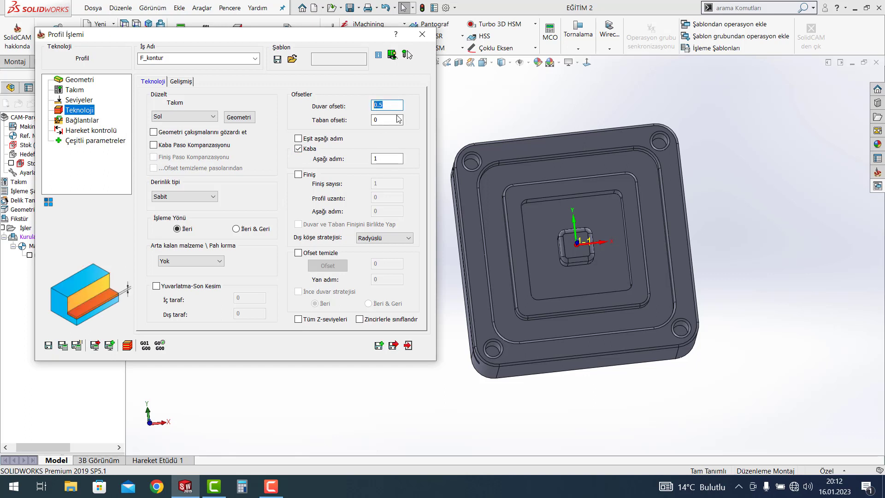
type("0.3")
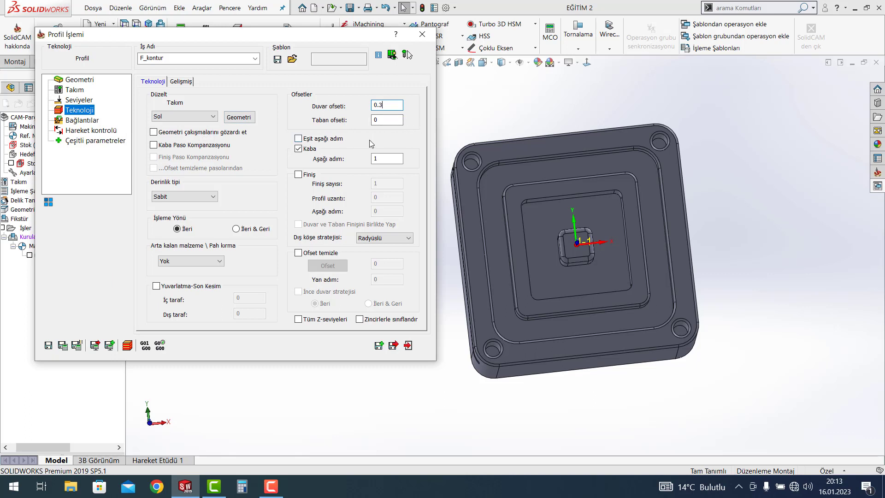
left_click(375, 159)
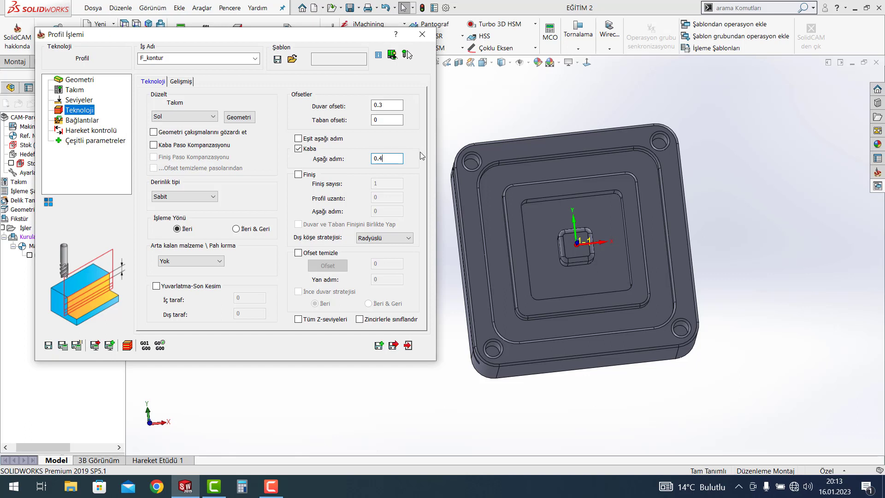
left_click(79, 122)
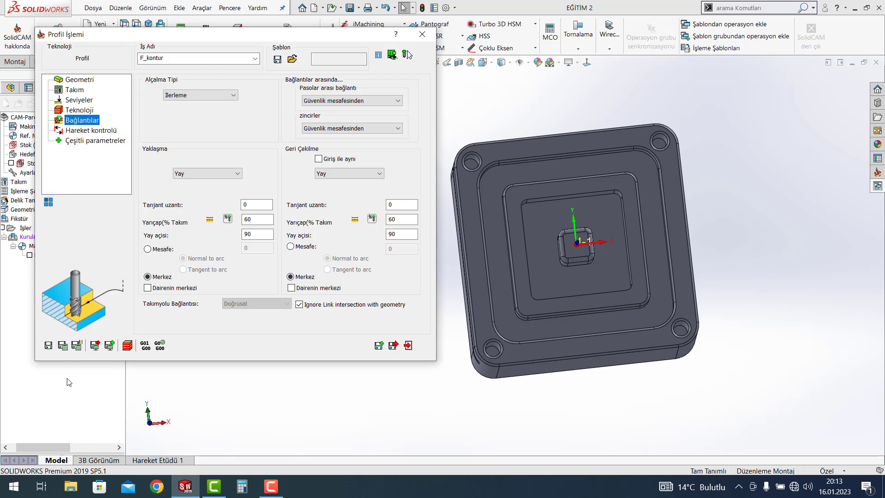
Save and calculate the F_kontur toolpath, inspect it, and open the simulation
left_click(62, 350)
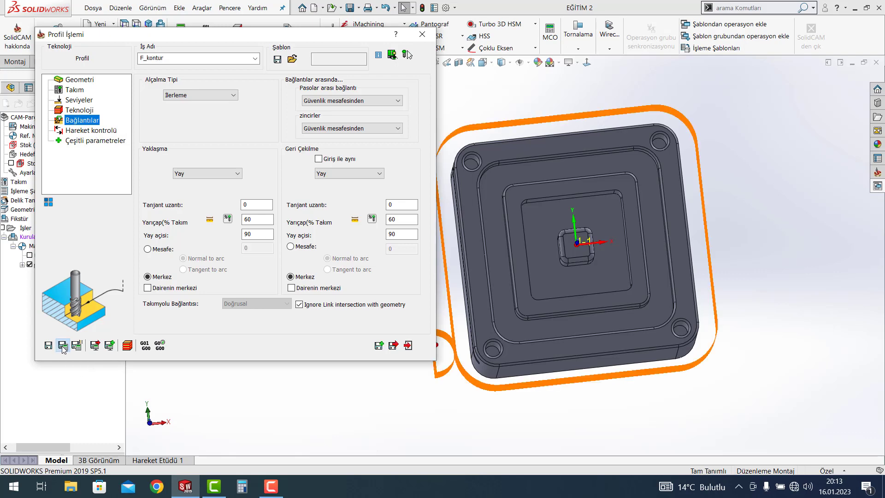
middle_click_drag(531, 363, 537, 358)
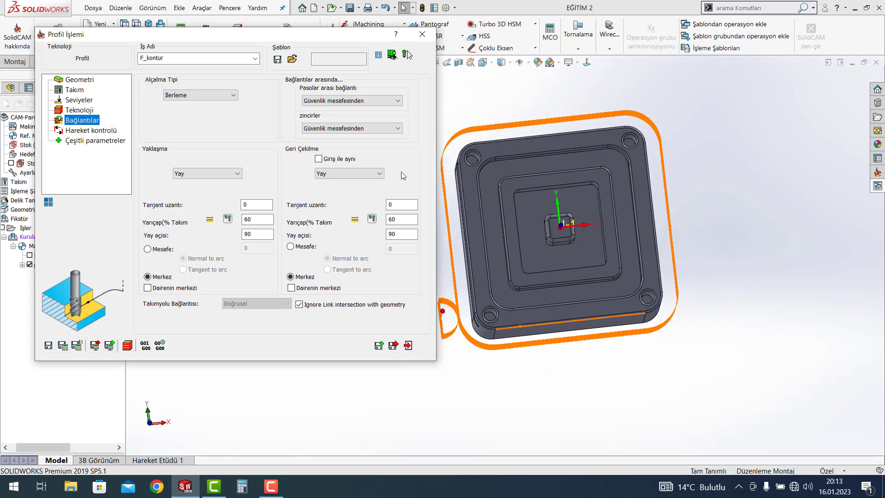
key("Escape")
mouse_move(441, 379)
middle_mouse_down()
mouse_move(438, 273)
mouse_move(451, 236)
mouse_move(445, 291)
middle_mouse_up()
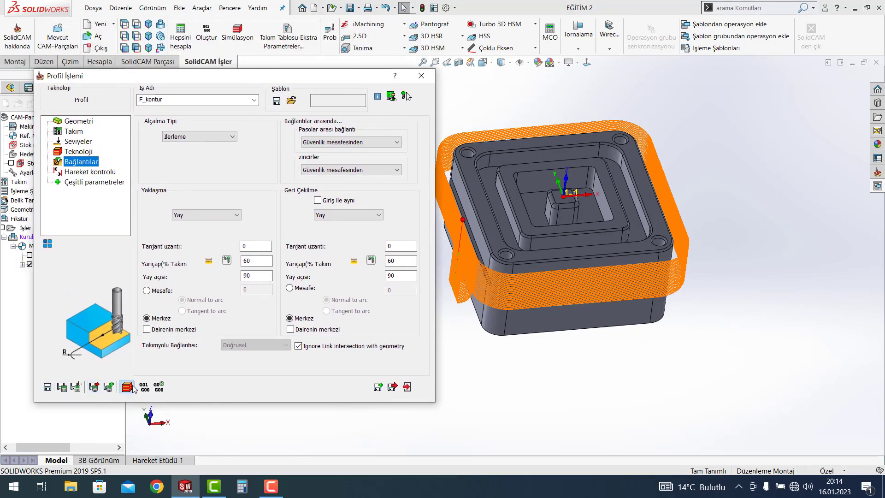
left_click(132, 387)
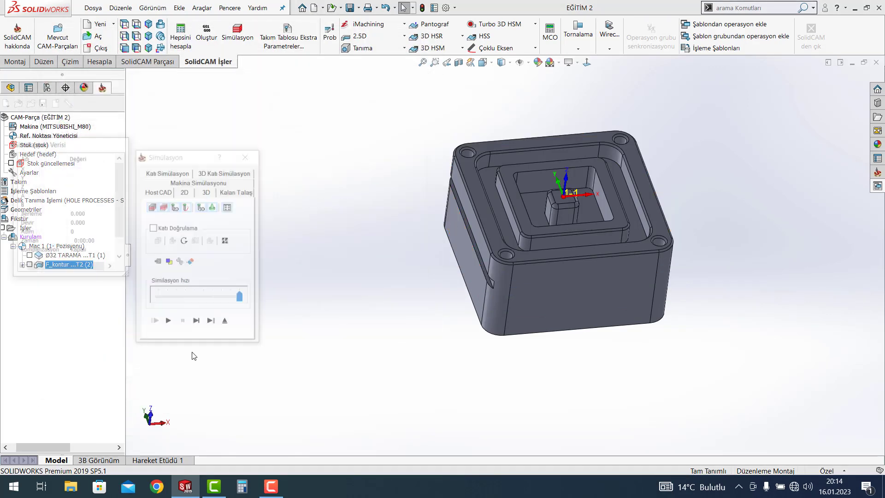
Run the solid simulation at reduced speed, orbiting to watch the outer step being cut
left_click(187, 173)
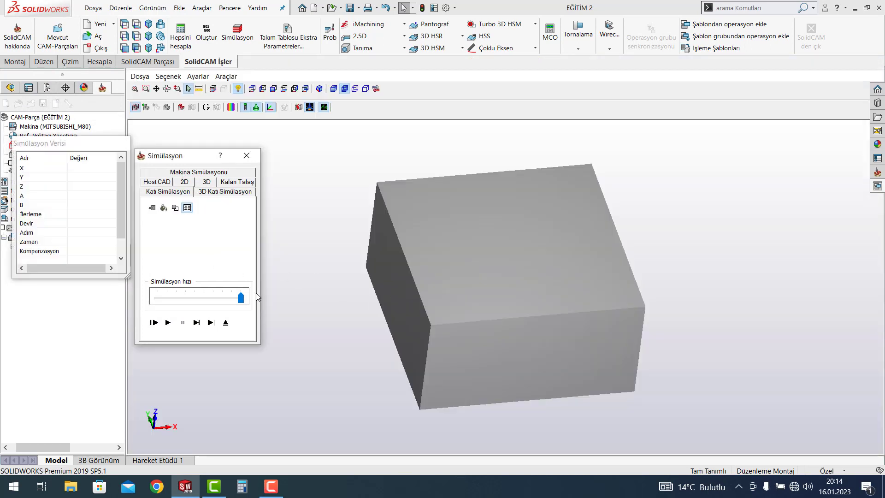
left_click(169, 323)
left_click(199, 296)
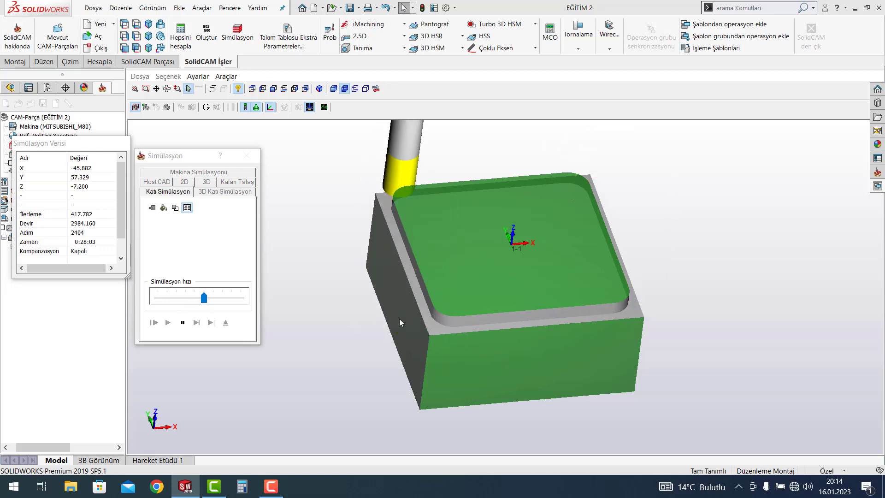
middle_click_drag(446, 304, 438, 323)
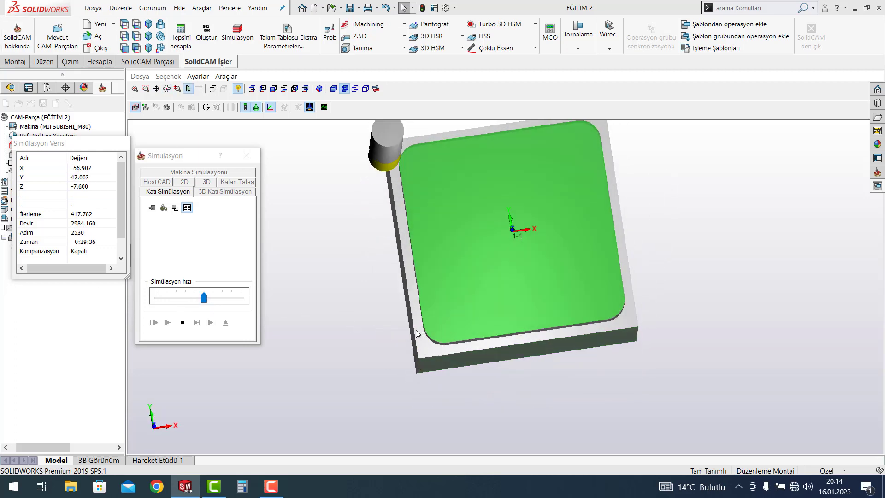
mouse_move(386, 332)
middle_mouse_down()
mouse_move(475, 281)
mouse_move(454, 290)
middle_mouse_up()
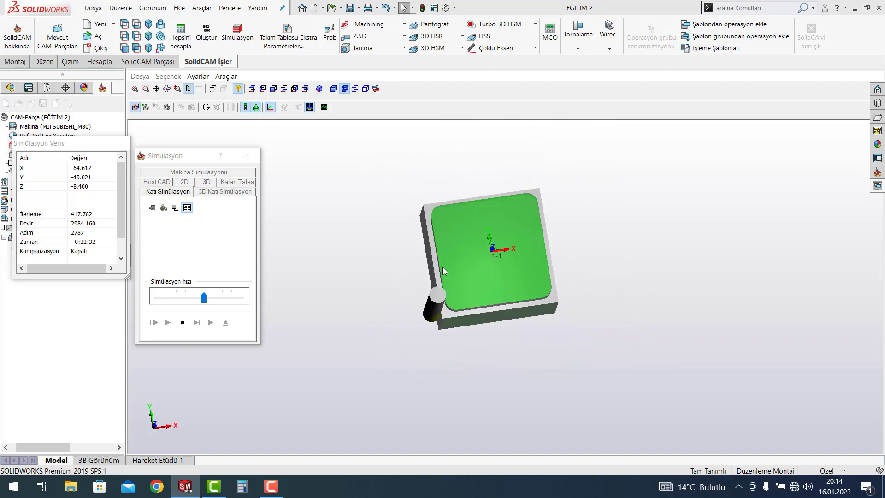
scroll(424, 268, "up", 5)
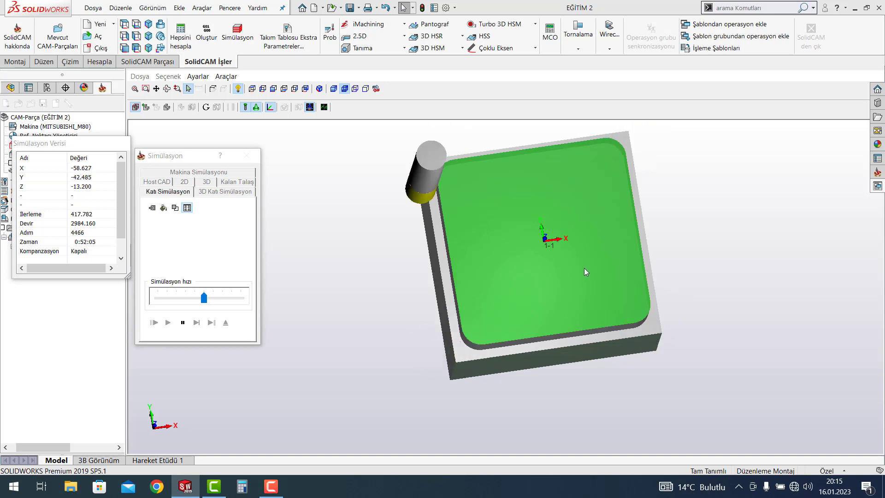
middle_click_drag(566, 292, 466, 305)
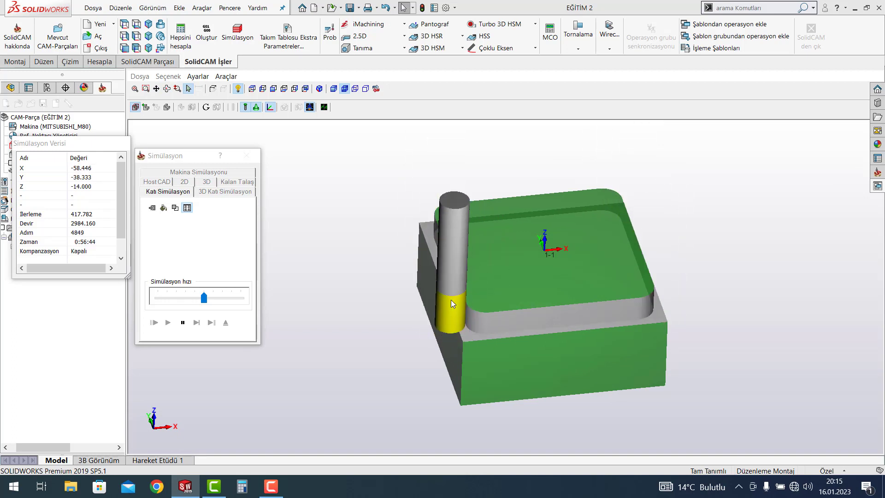
middle_click_drag(458, 308, 488, 287)
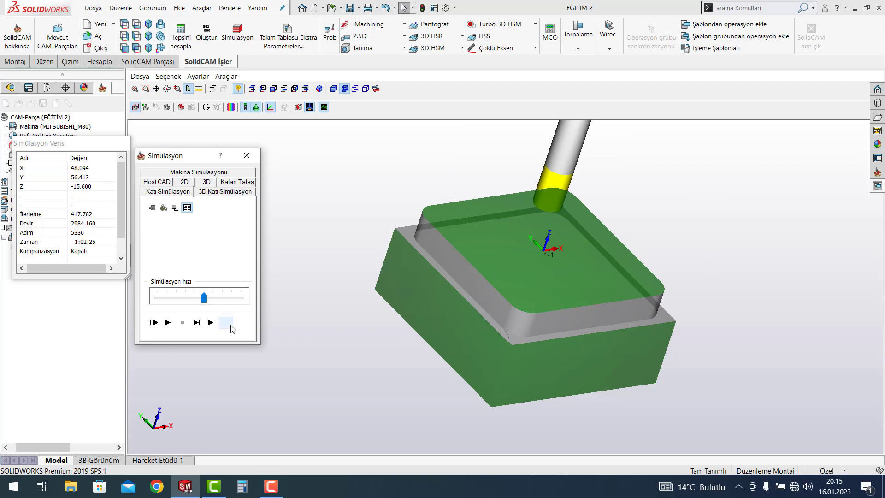
Exit the simulation, then orbit and zoom to inspect F_kontur's stepped contour toolpath
left_click(226, 322)
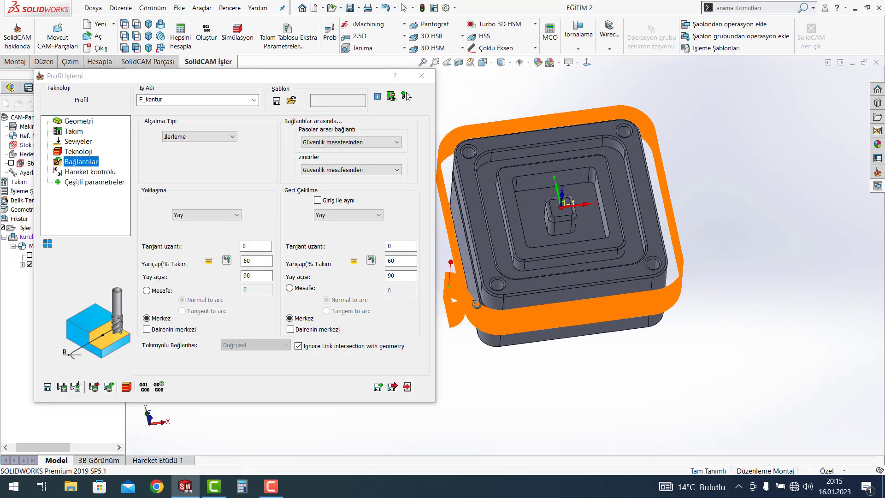
scroll(477, 258, "down", 3)
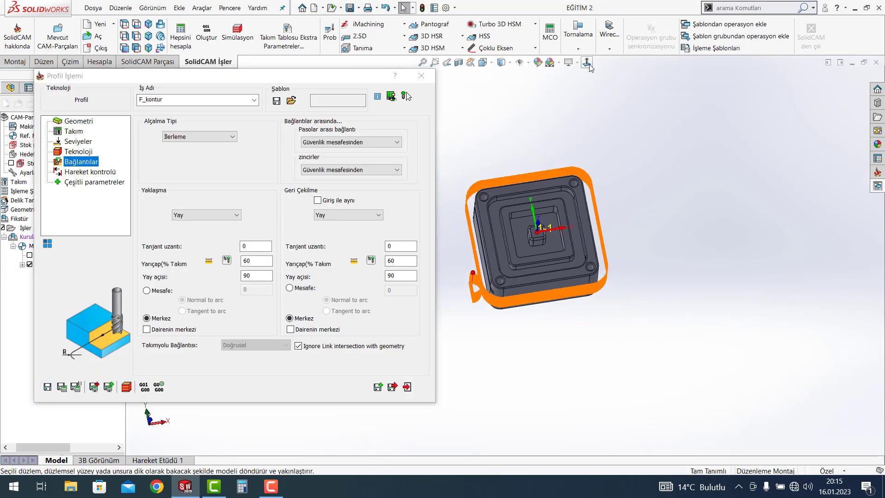
scroll(462, 312, "up", 3)
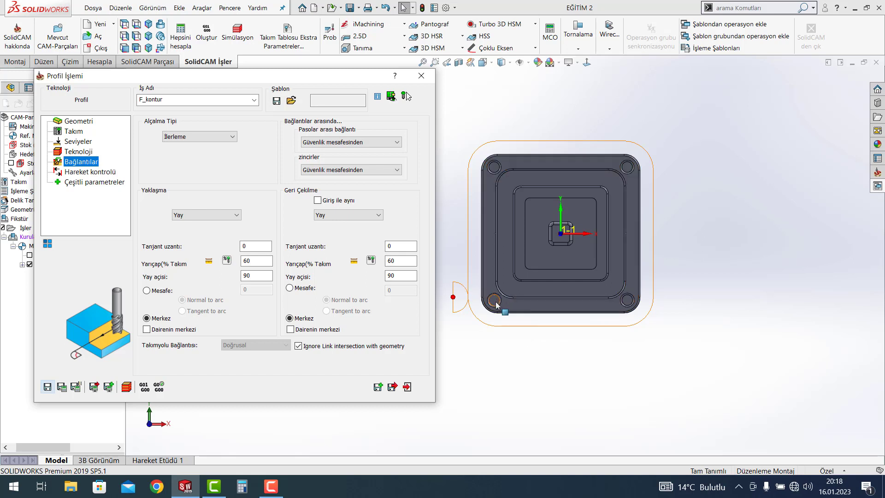
middle_click_drag(496, 305, 468, 278)
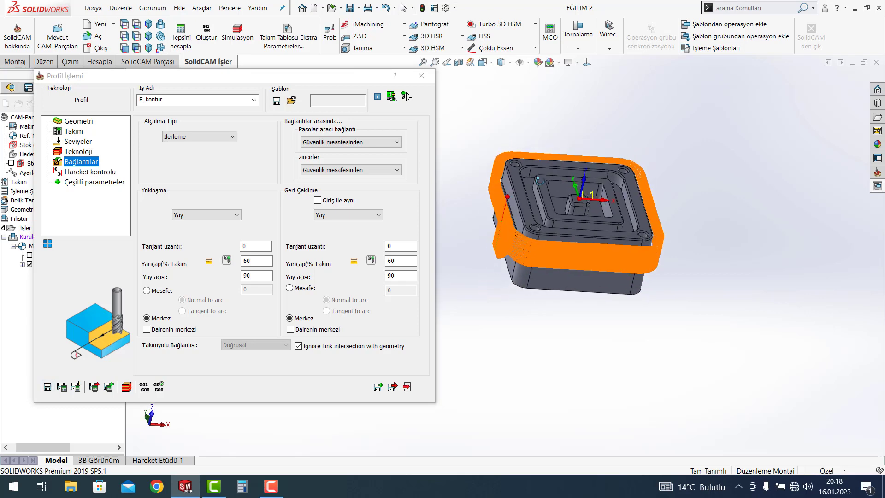
mouse_move(540, 181)
middle_mouse_down()
mouse_move(544, 235)
mouse_move(560, 269)
middle_mouse_up()
scroll(544, 235, "down", 2)
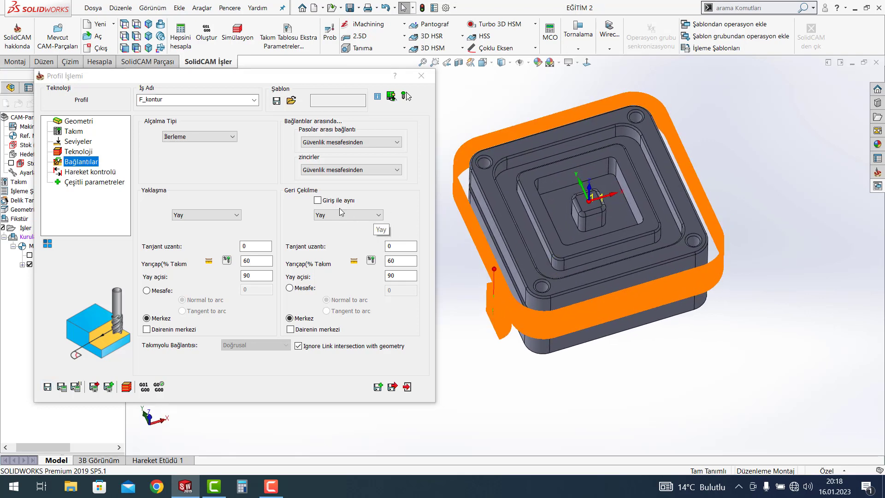
Set the F_kontur depth type to Helisel and recalculate the toolpath
left_click(79, 153)
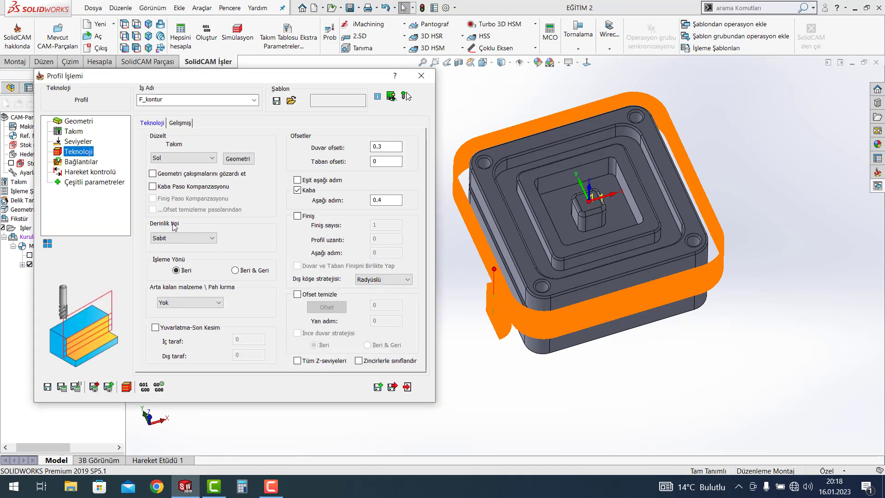
left_click(175, 238)
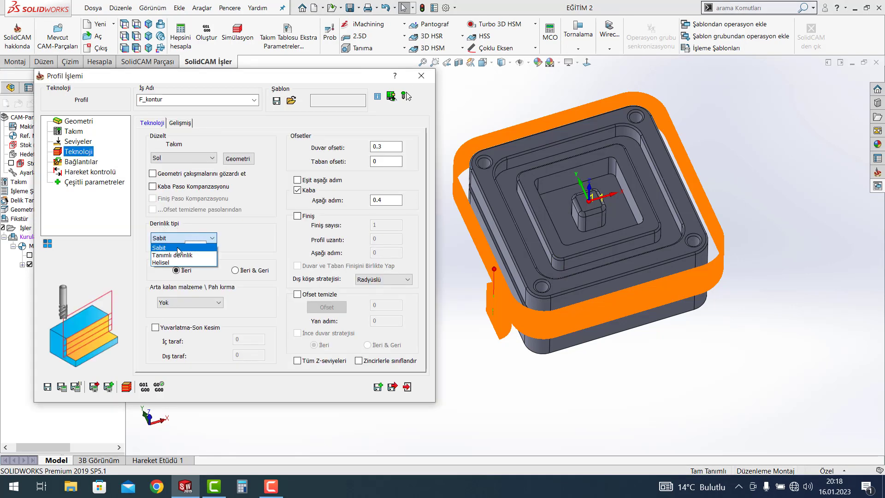
left_click(173, 263)
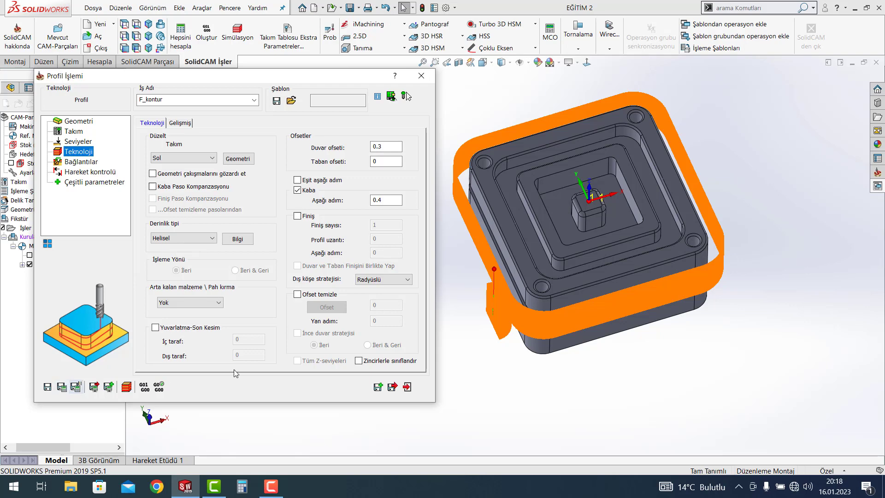
middle_click_drag(491, 306, 489, 346)
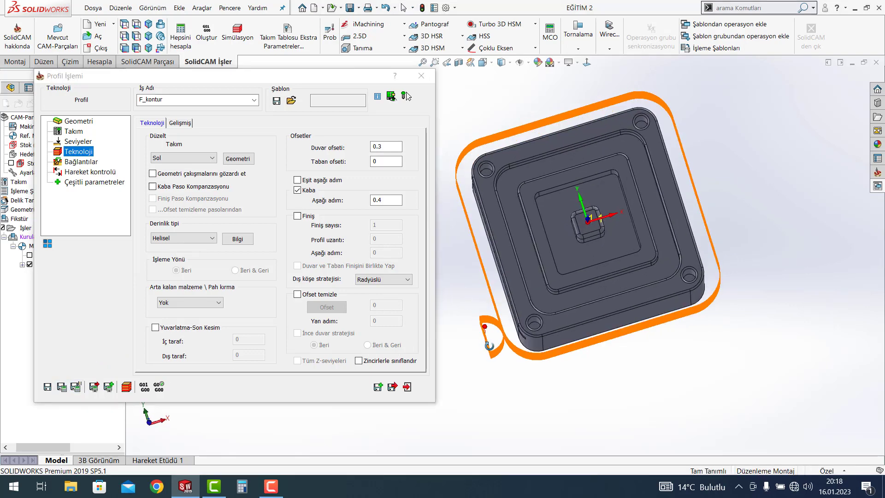
left_click(63, 388)
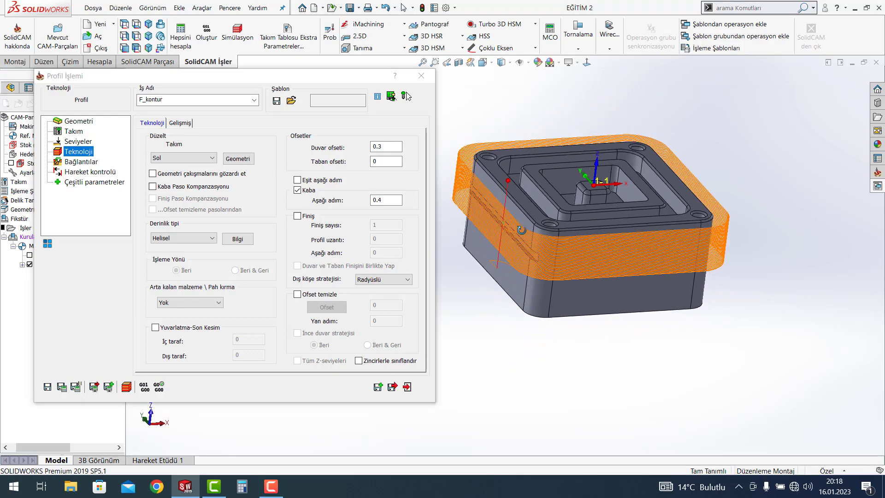
Orbit the model to inspect the helical toolpath band from the side and top
middle_click_drag(519, 339, 525, 341)
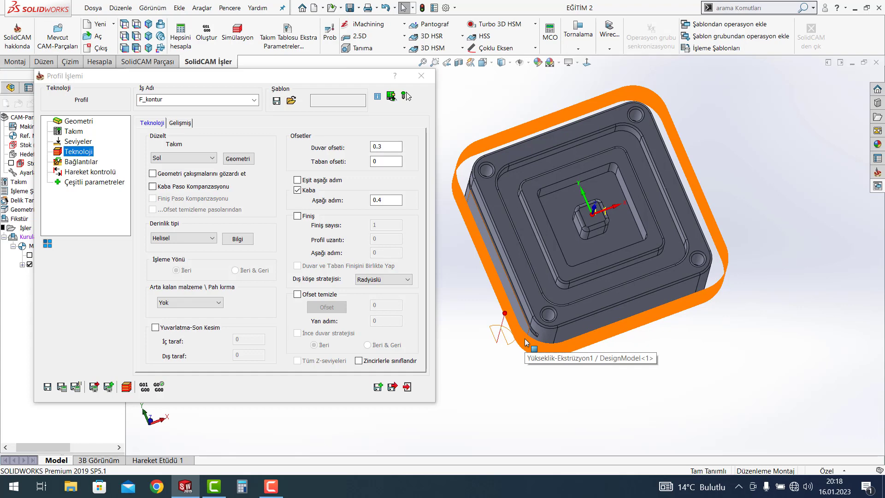
middle_click_drag(525, 340, 514, 242)
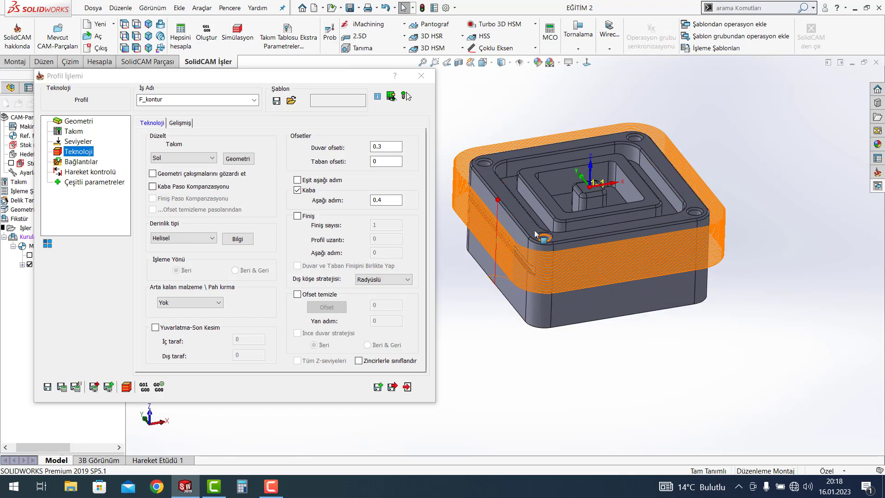
middle_click_drag(519, 244, 519, 372)
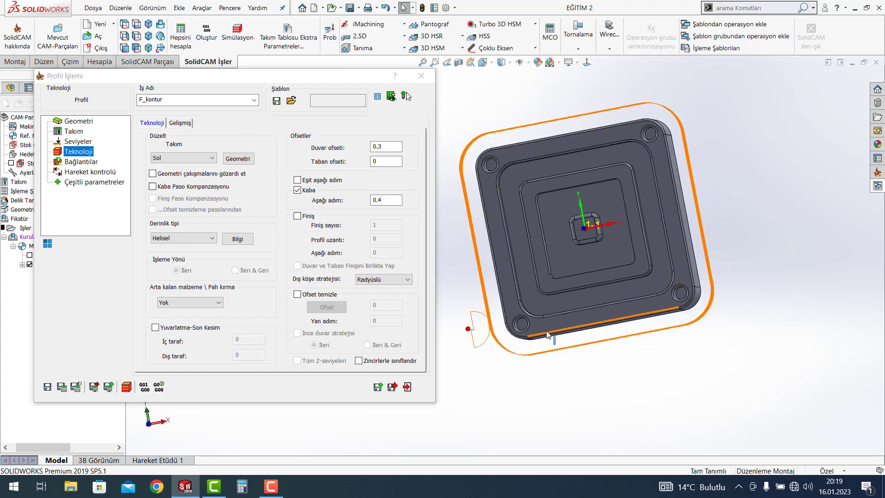
mouse_move(550, 337)
middle_mouse_down()
mouse_move(502, 334)
mouse_move(514, 261)
mouse_move(455, 280)
middle_mouse_up()
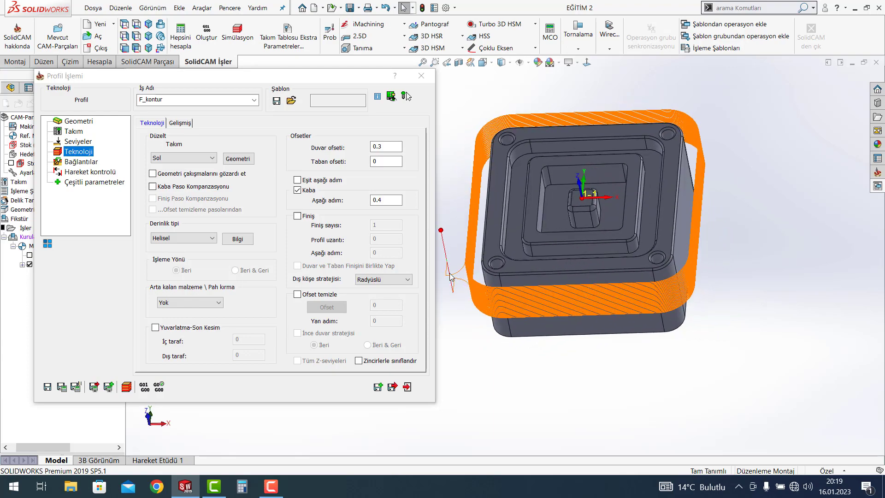
scroll(458, 259, "up", 2)
scroll(503, 257, "down", 5)
mouse_move(503, 257)
middle_mouse_down()
mouse_move(514, 312)
mouse_move(527, 324)
mouse_move(514, 302)
middle_mouse_up()
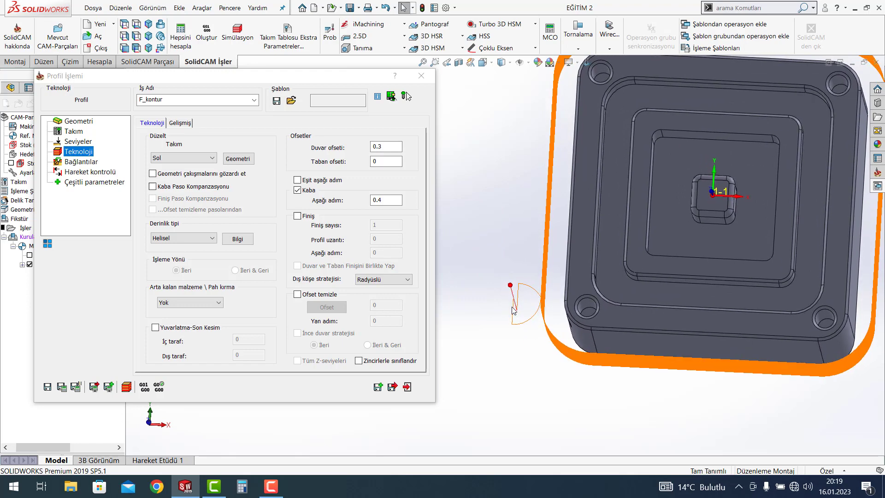
Set both approach and retreat to none (Yok), then orbit to view the part
left_click(87, 162)
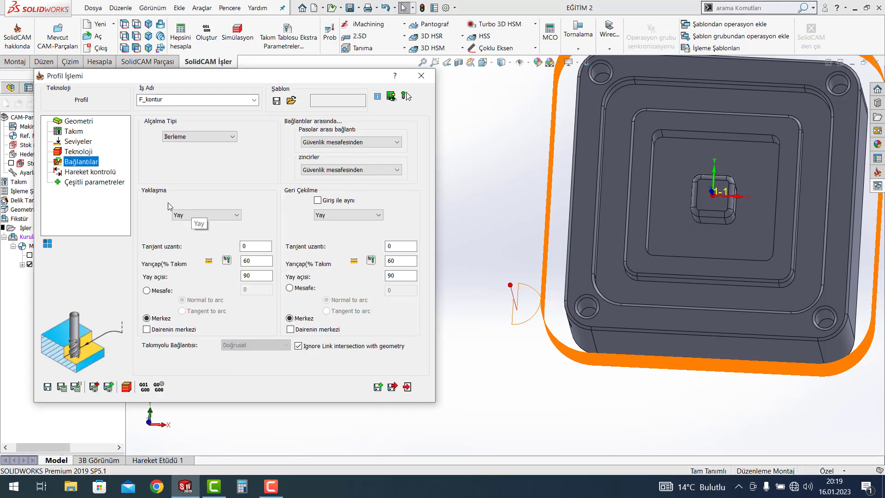
left_click(186, 215)
left_click(187, 225)
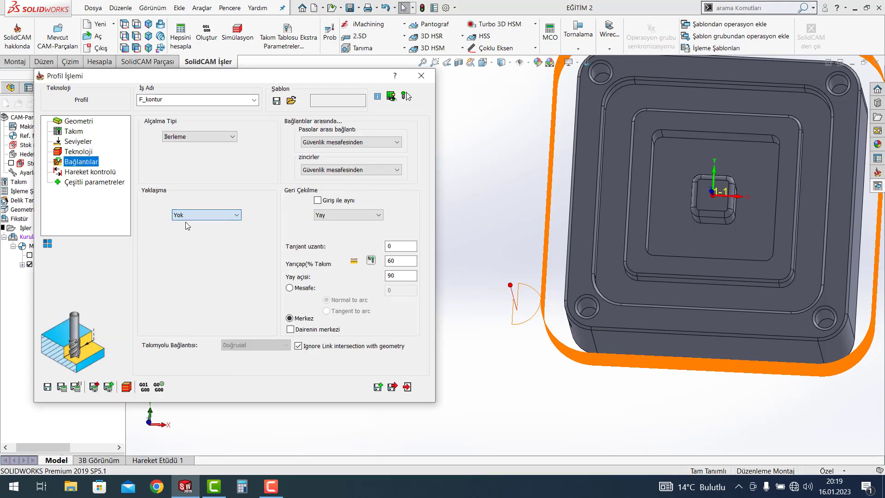
left_click(333, 214)
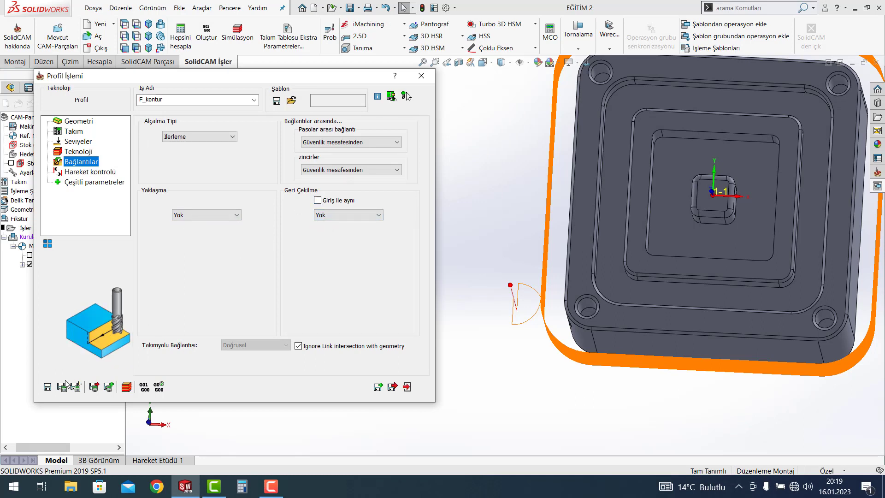
mouse_move(488, 304)
middle_mouse_down()
mouse_move(541, 203)
mouse_move(570, 307)
mouse_move(527, 280)
mouse_move(553, 336)
mouse_move(580, 273)
mouse_move(551, 228)
mouse_move(563, 177)
mouse_move(566, 243)
middle_mouse_up()
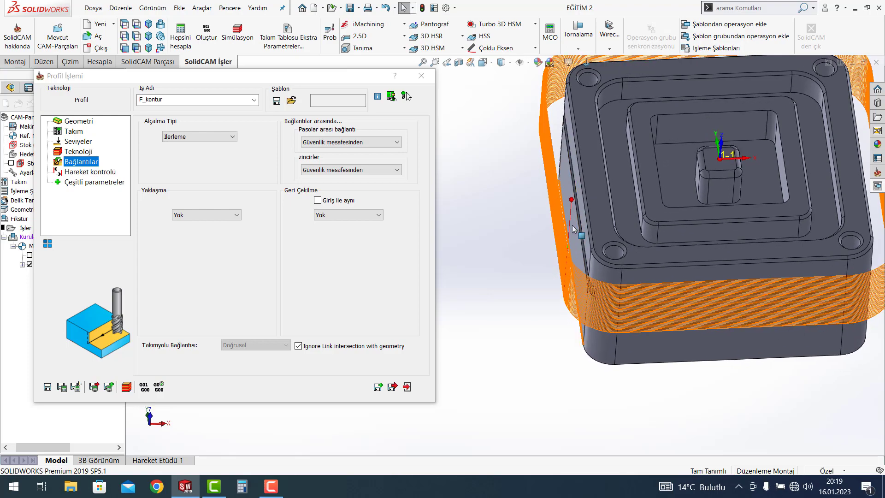
middle_click_drag(572, 229, 554, 275)
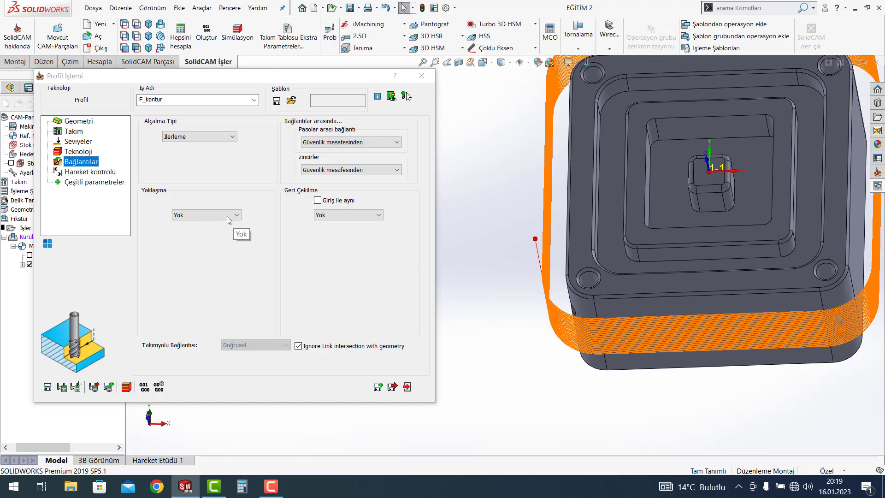
scroll(622, 251, "up", 5)
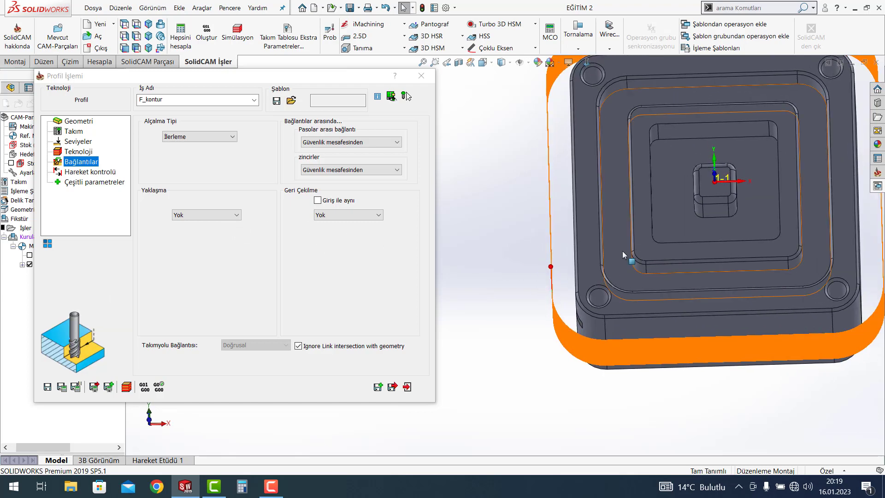
middle_click_drag(622, 250, 619, 253)
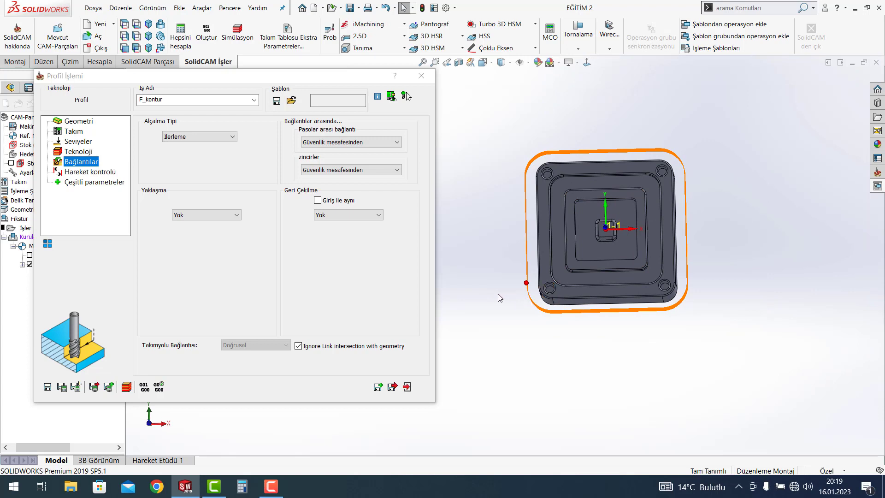
middle_click_drag(474, 299, 510, 286)
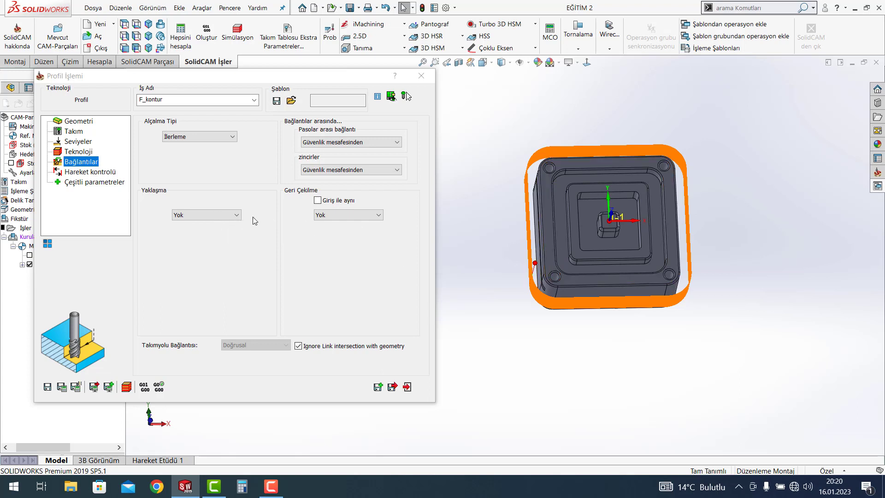
Recheck the approach list, keep Yok, and go to the depth level settings
left_click(235, 215)
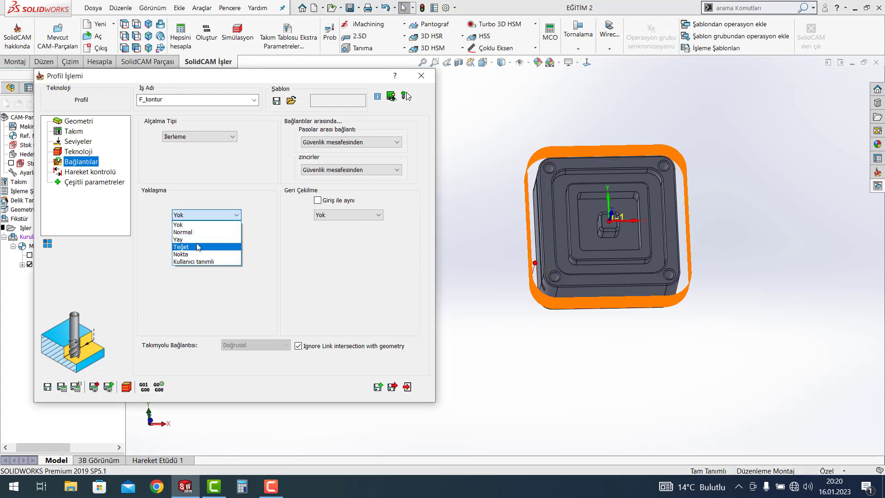
left_click(250, 171)
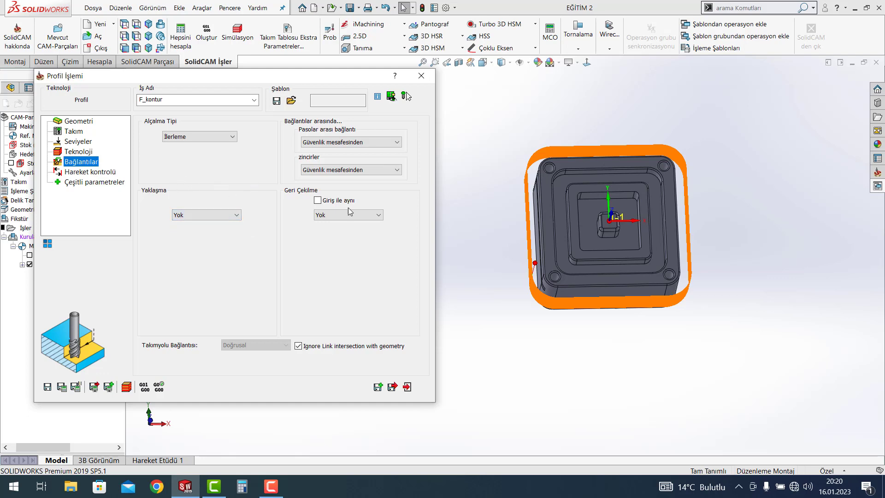
middle_click_drag(502, 281, 509, 174)
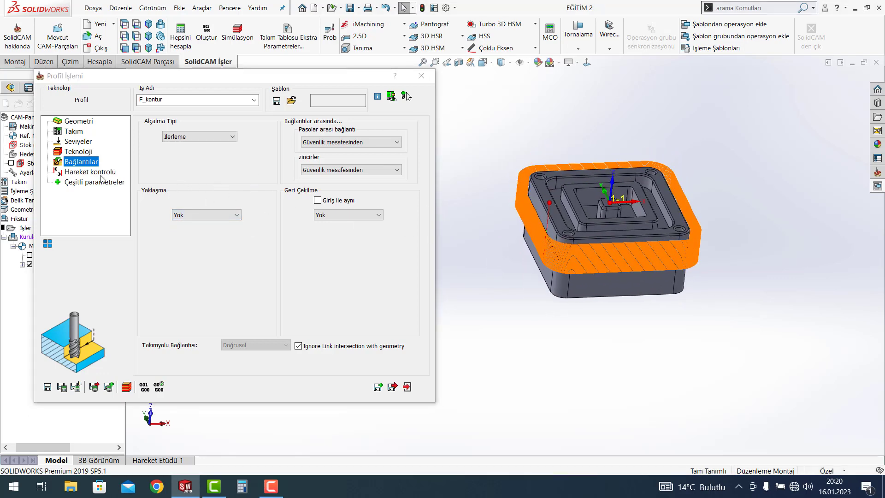
left_click(78, 141)
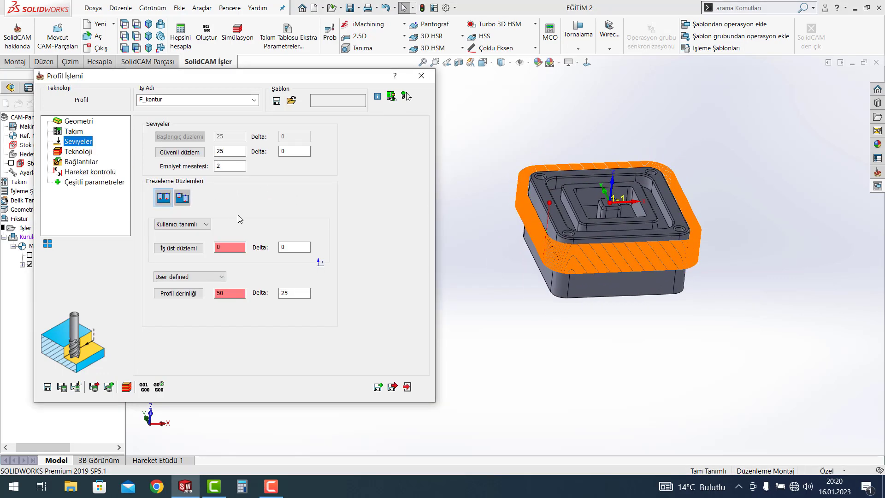
Change the work top plane delta from 0 to 0.5, making profile depth 50.5
left_click(295, 247)
middle_click_drag(484, 230, 490, 207)
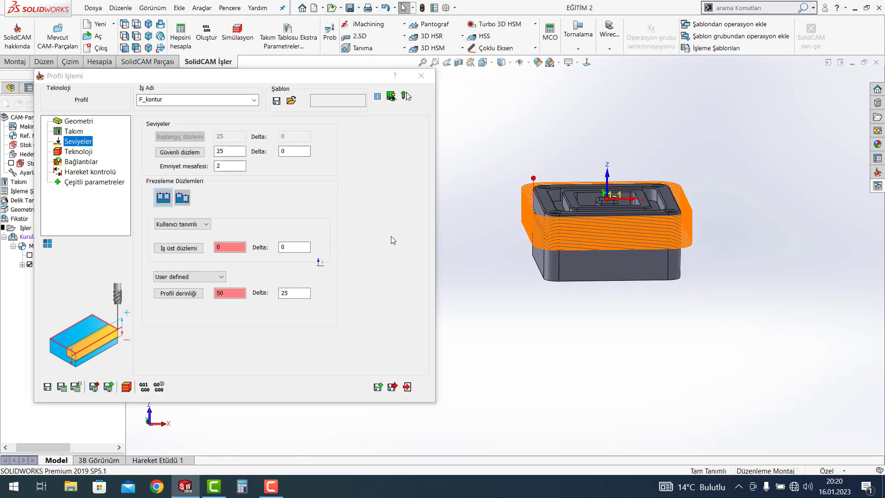
left_click(286, 248)
double_click(287, 248)
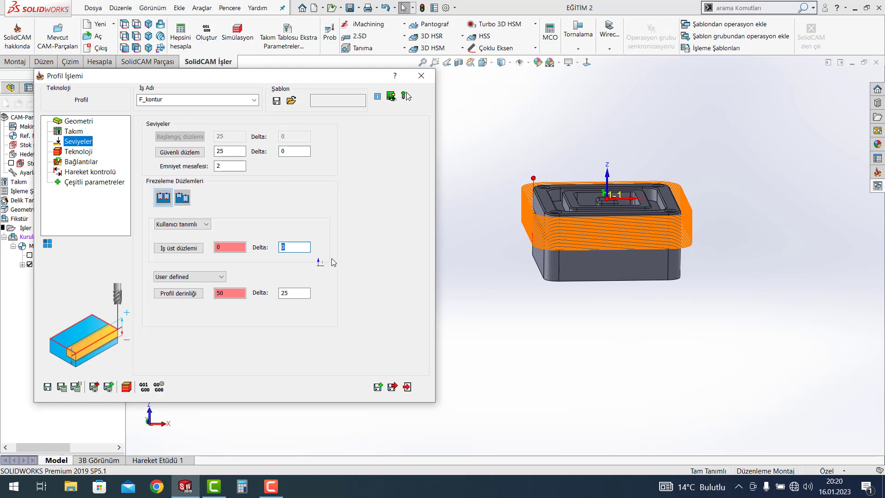
middle_click_drag(519, 210, 527, 118)
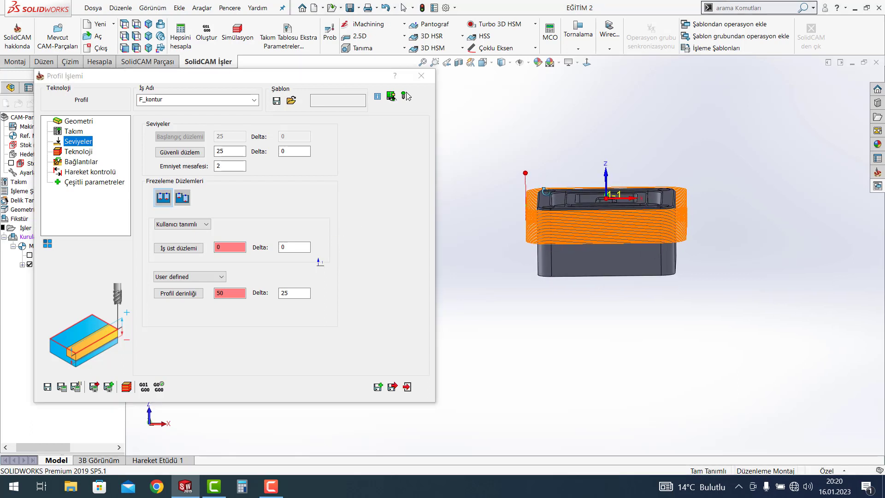
key("ctrl+1")
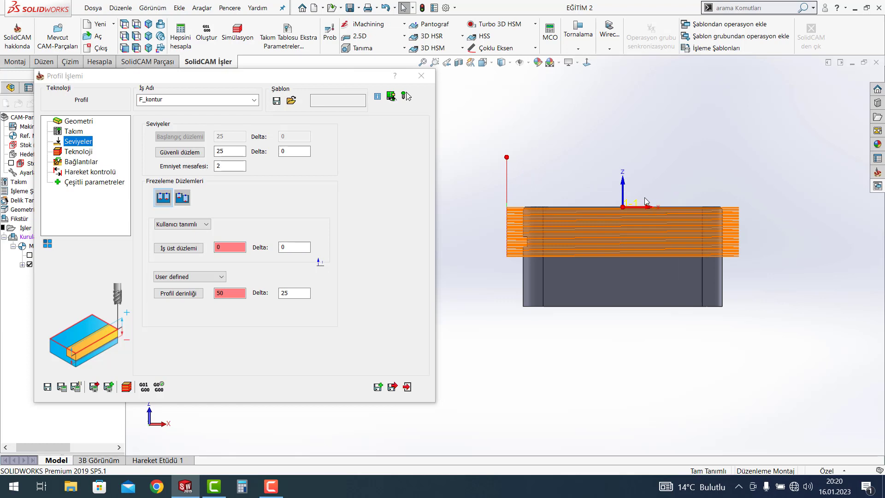
left_click(298, 248)
type(".5")
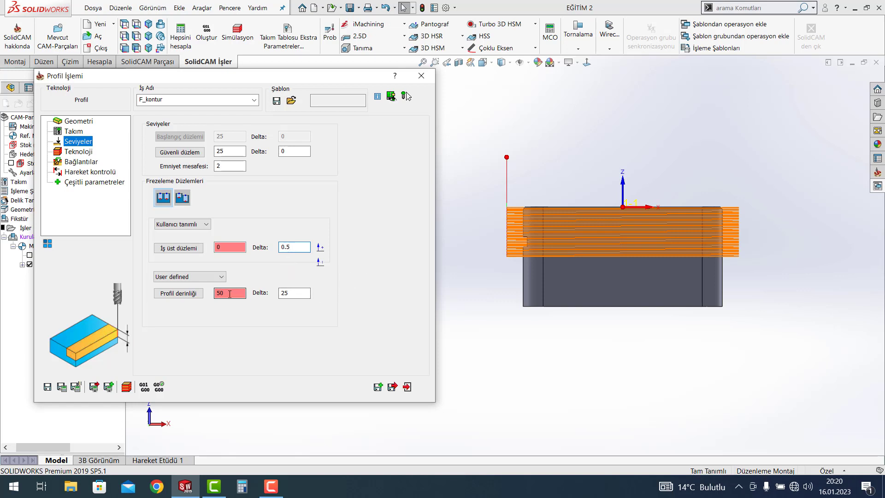
left_click(304, 294)
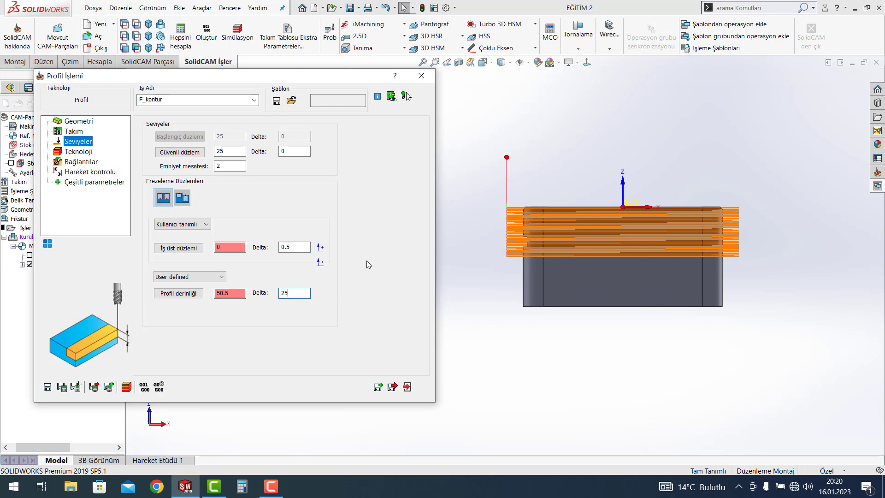
On the technology page, orbit the part to inspect the current toolpath
left_click(79, 152)
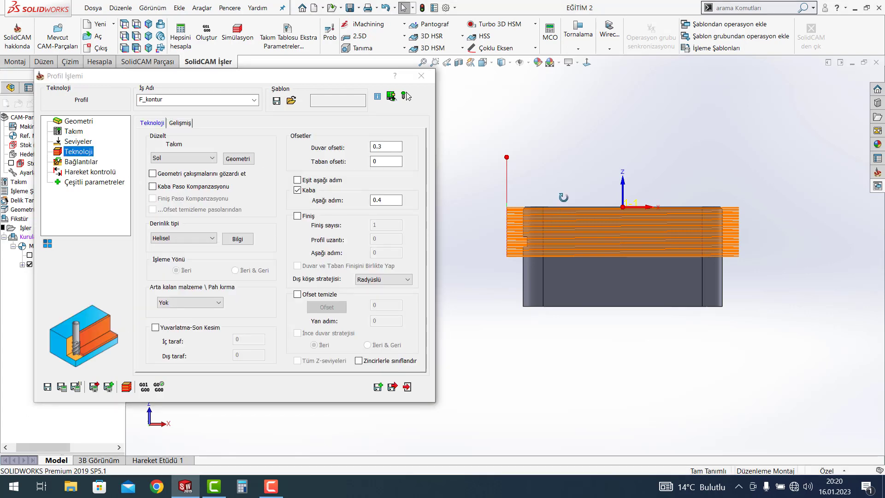
middle_click_drag(563, 198, 544, 239)
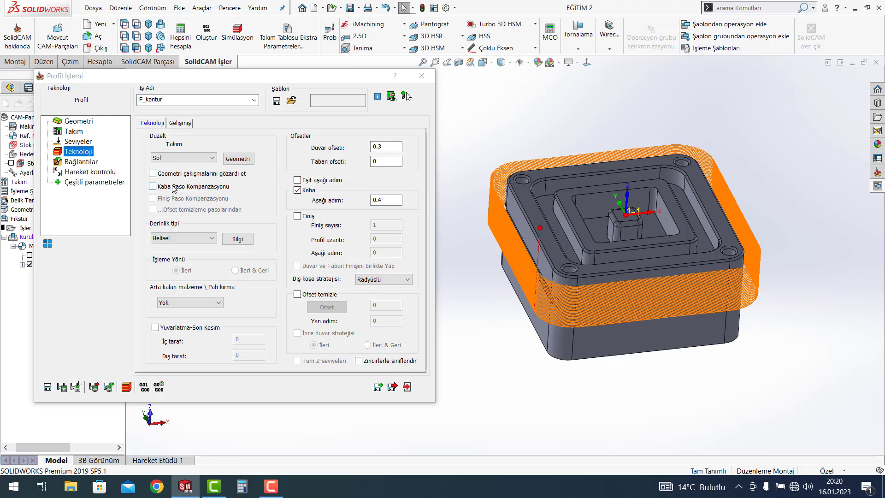
mouse_move(557, 217)
middle_mouse_down()
mouse_move(565, 284)
mouse_move(579, 311)
mouse_move(544, 275)
mouse_move(482, 296)
middle_mouse_up()
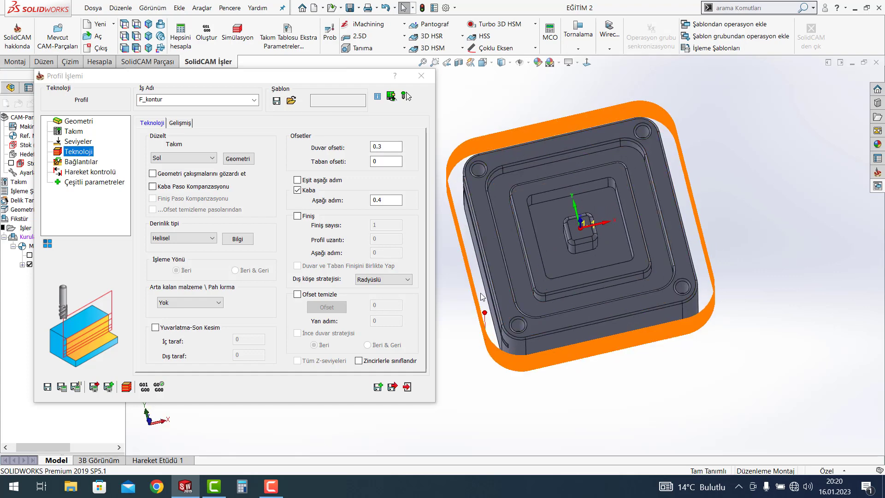
middle_click_drag(593, 134, 648, 268)
scroll(554, 286, "up", 3)
scroll(485, 265, "down", 2)
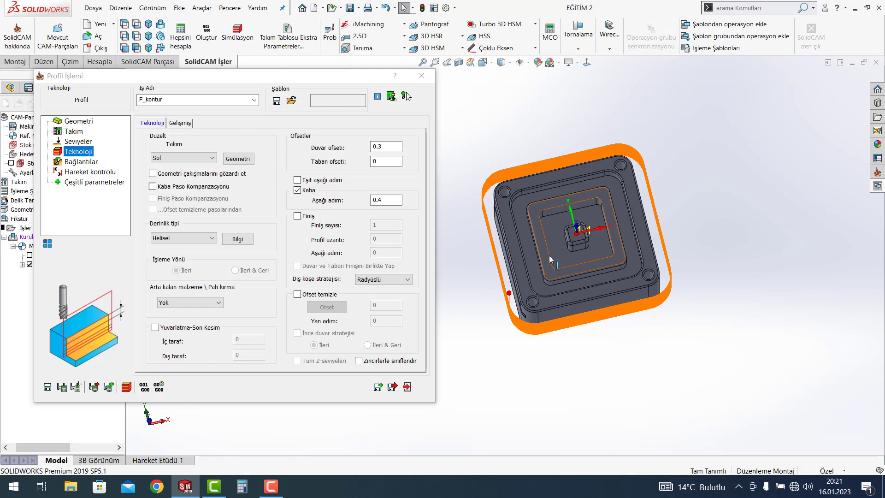
middle_click_drag(549, 255, 557, 226)
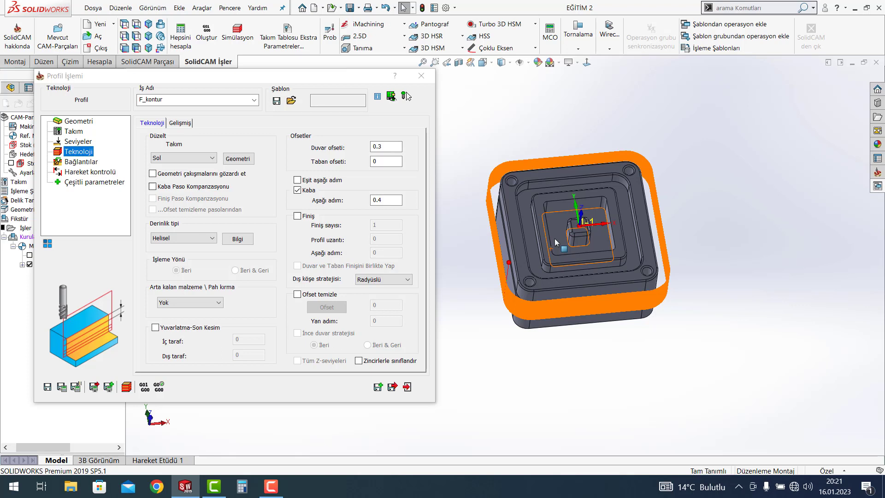
Enable Kaba Paso Kompanzasyonu, recalculate past the below-zero warning, and view the G-code
left_click(165, 187)
left_click(63, 387)
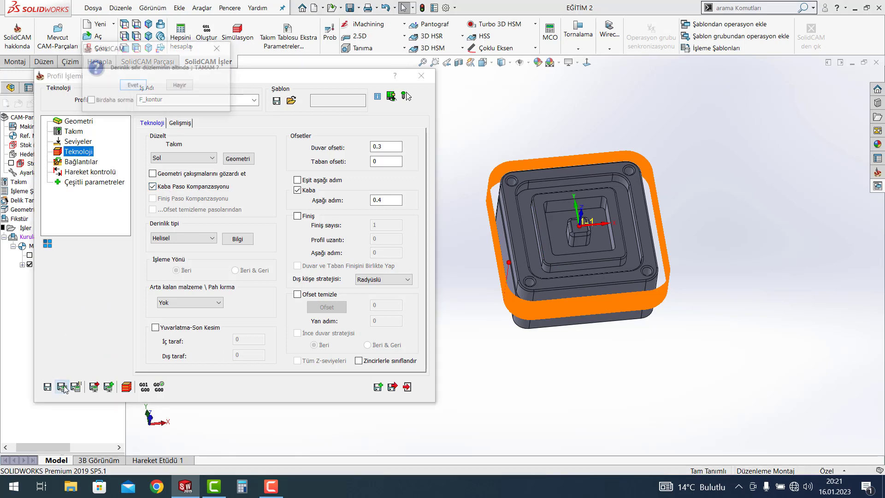
key("Return")
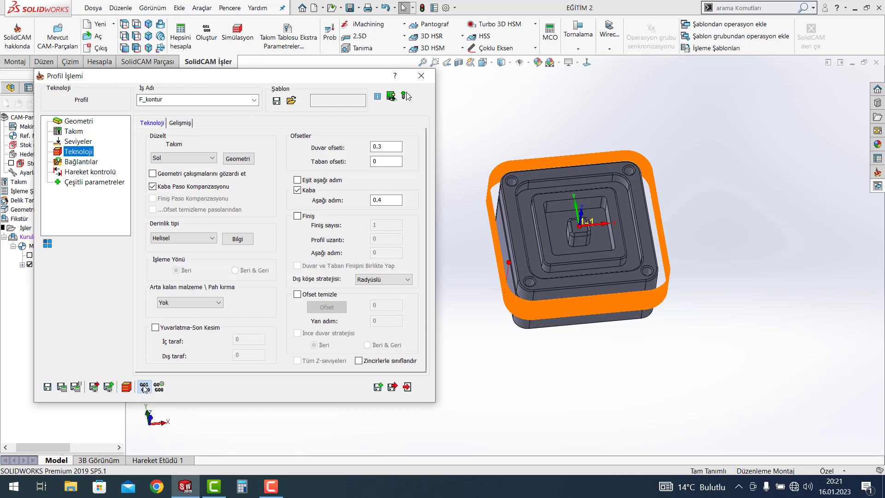
key("Return")
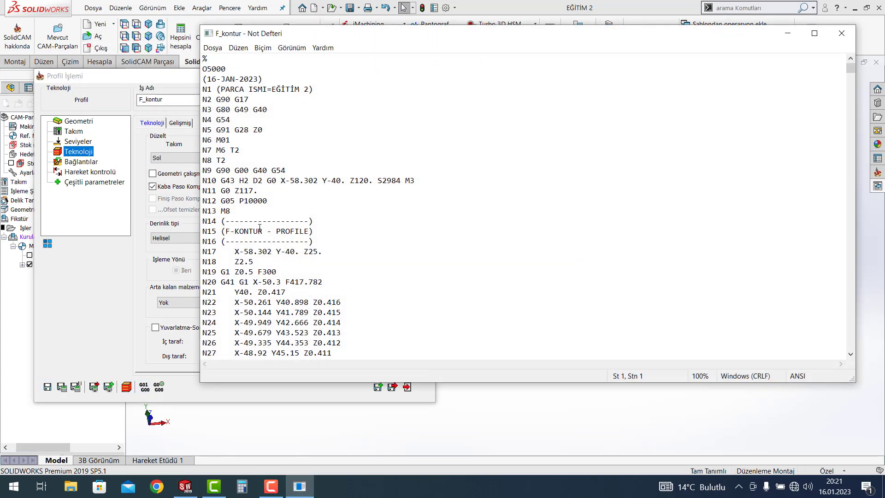
Inspect G41 on N20, D2 on N10 and spindle speed S2984, then close Notepad
left_click_drag(235, 283, 222, 284)
left_click_drag(261, 181, 259, 180)
left_click(259, 181)
left_click_drag(261, 182, 254, 182)
left_click_drag(394, 180, 391, 180)
left_click(842, 33)
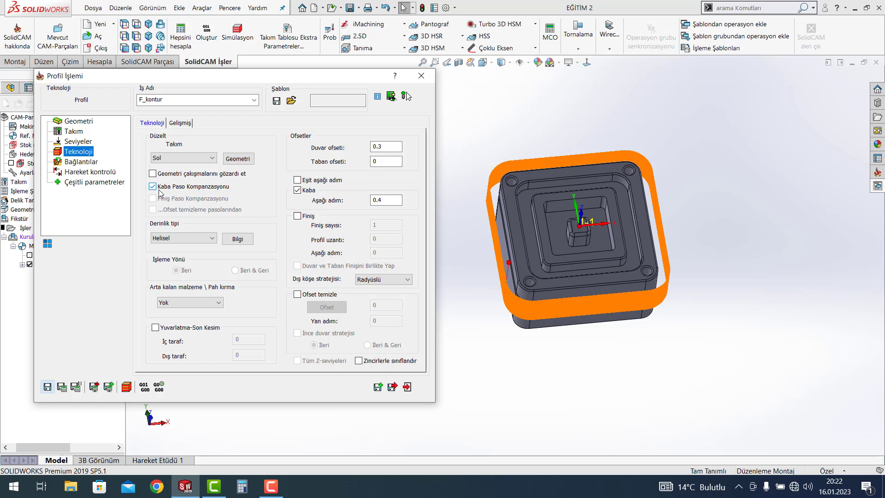
Turn rough pass compensation off, recalculate the operation, and exit its settings
left_click(158, 189)
left_click(48, 387)
left_click(233, 87)
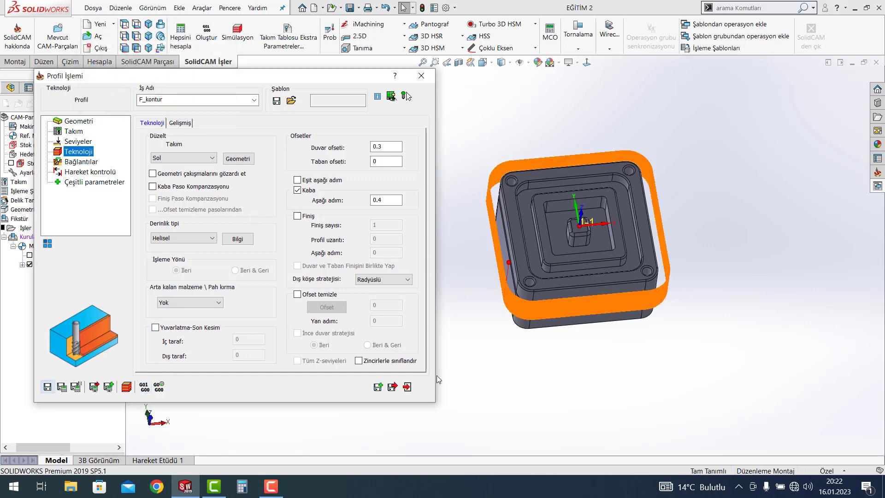
left_click(408, 388)
middle_click_drag(508, 360, 484, 300)
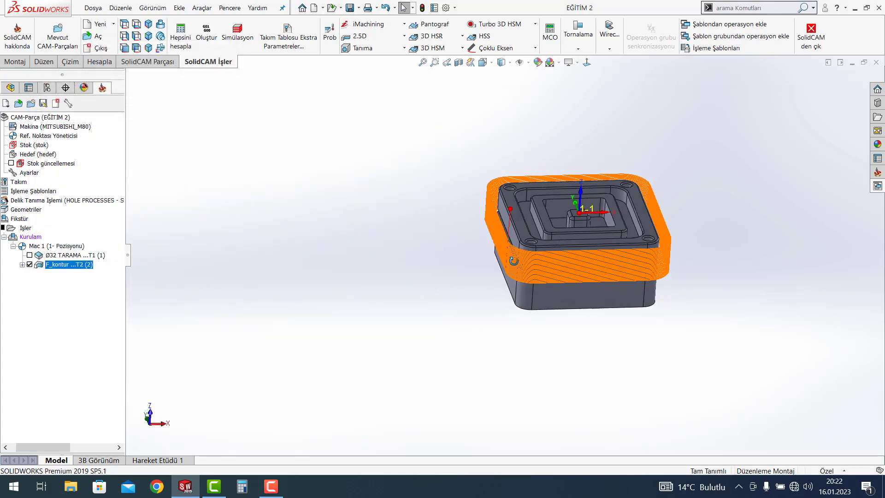
Rename the profile operation to 'Ø16 TARAMA' and save it
double_click(58, 270)
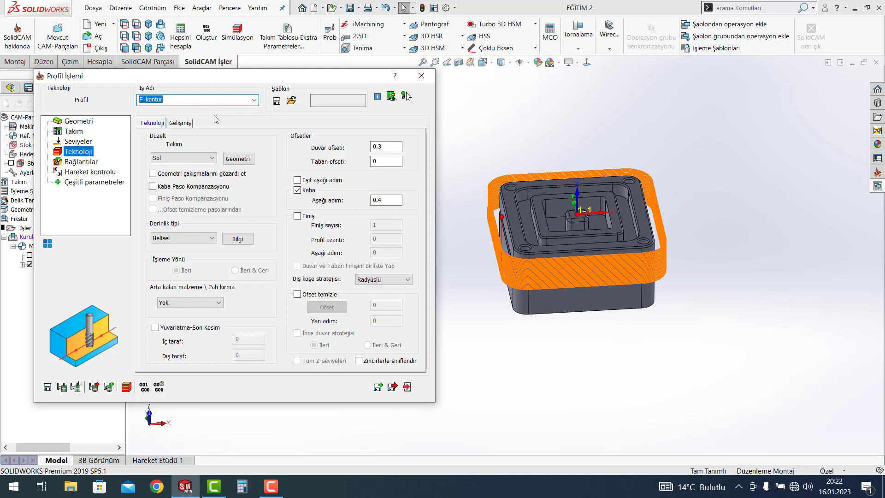
type("Ø")
type("16 TA")
type("R")
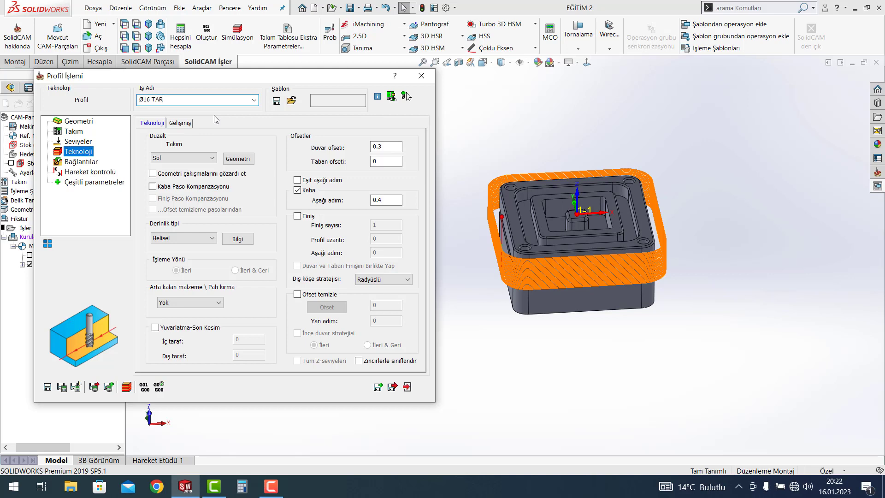
type("AMA")
left_click(68, 388)
key("Return")
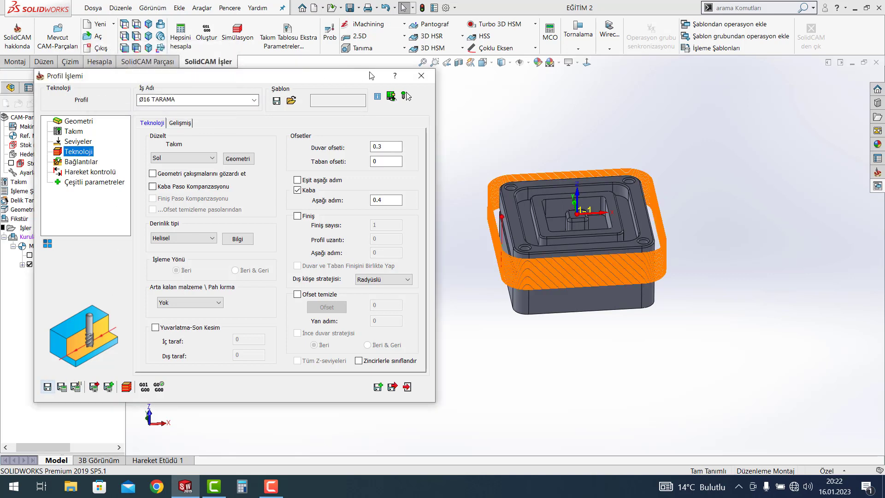
left_click(420, 76)
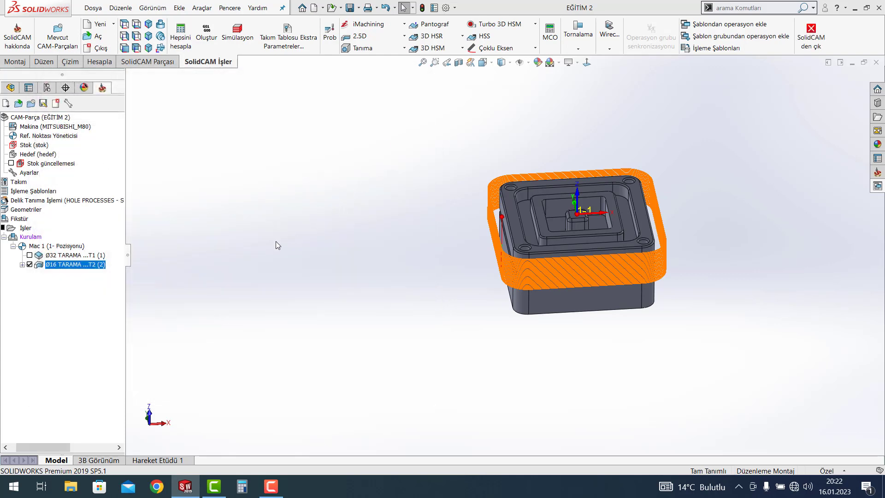
Hide the Ø16 operation's toolpath and reposition the view of the part
left_click(30, 264)
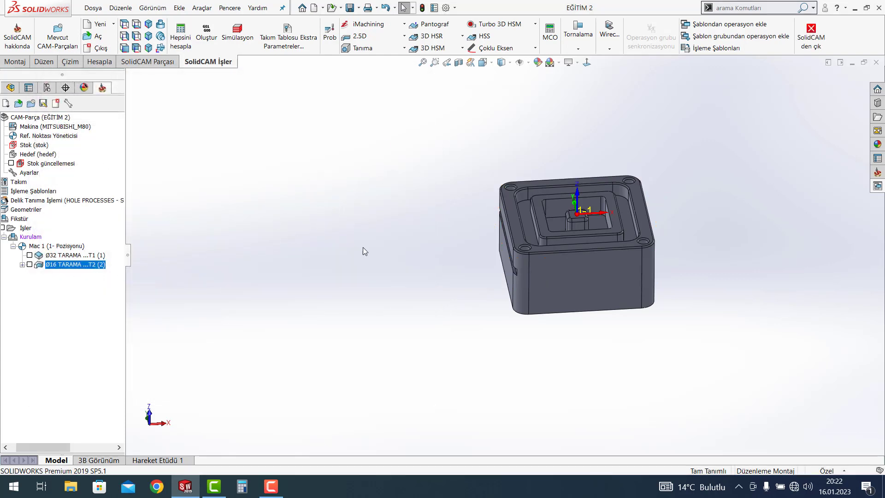
middle_click_drag(438, 244, 566, 271)
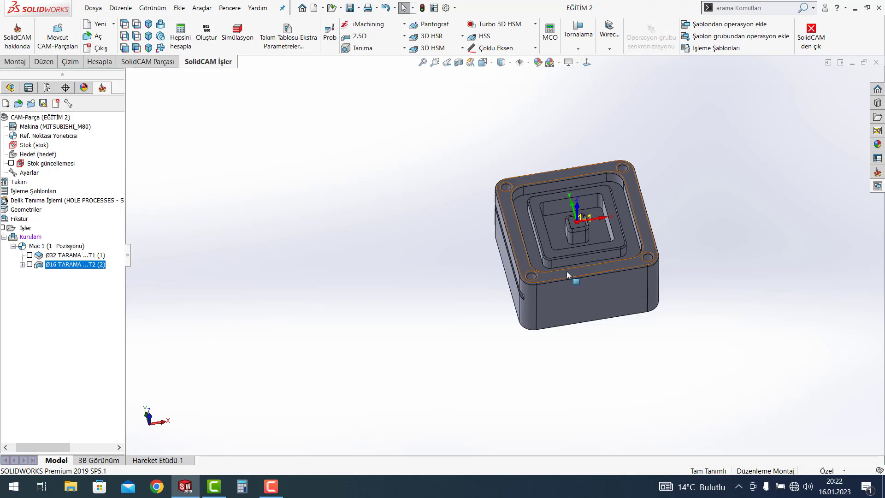
scroll(530, 290, "down", 3)
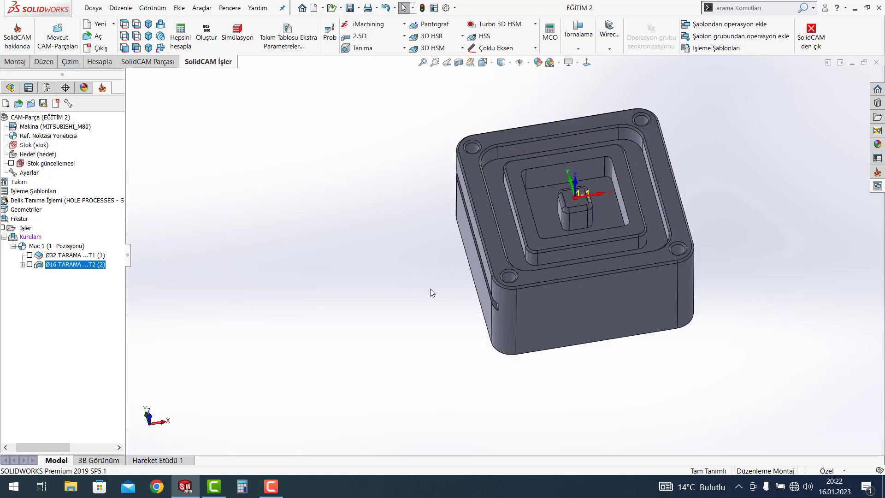
middle_click_drag(430, 289, 384, 213)
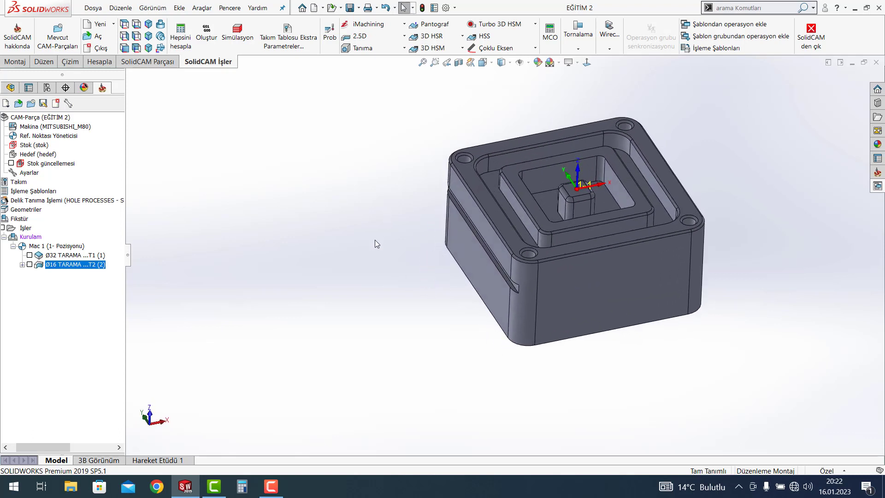
middle_click_drag(399, 239, 355, 282, "ctrl")
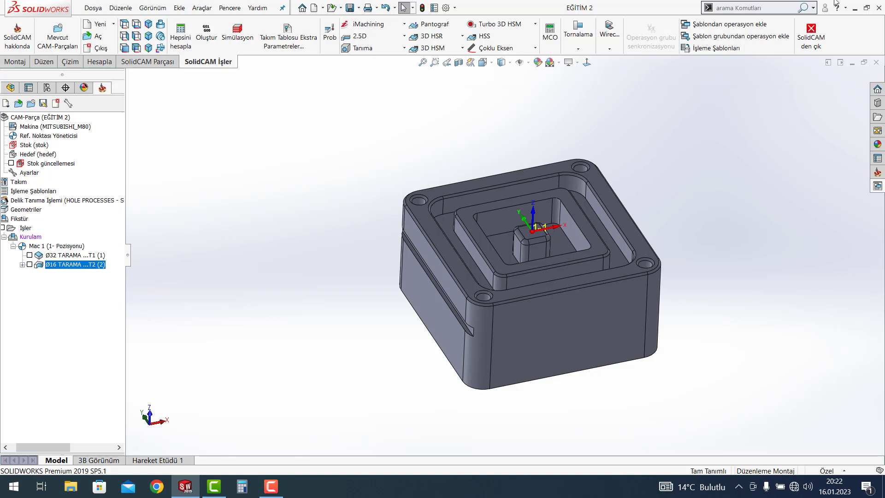
Start a new 2.5D Profil operation on the kontur geometry and preview the contour
left_click(367, 37)
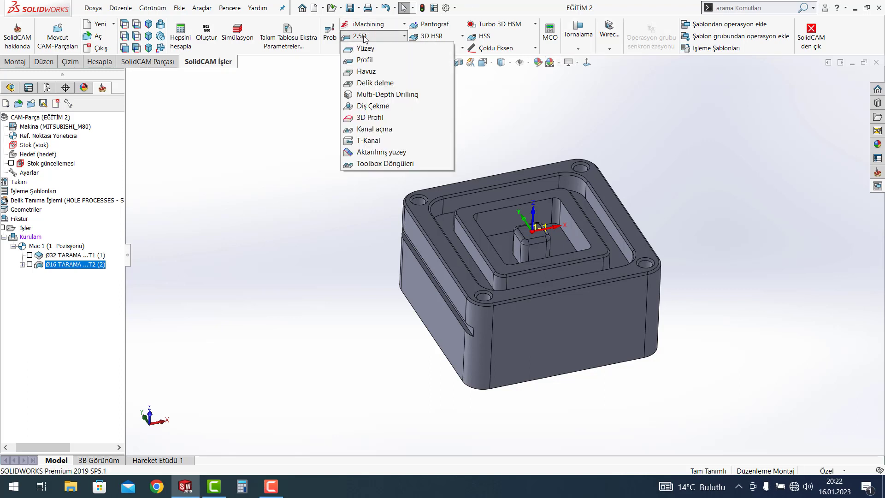
left_click(386, 62)
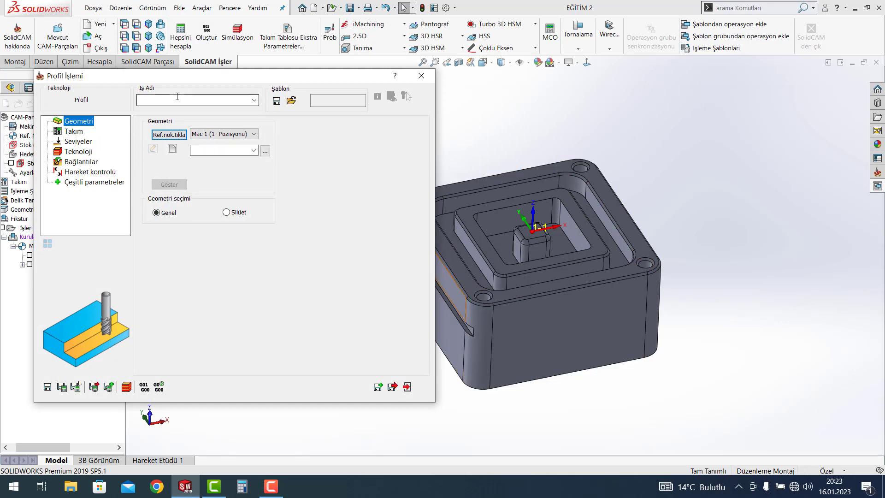
left_click(254, 150)
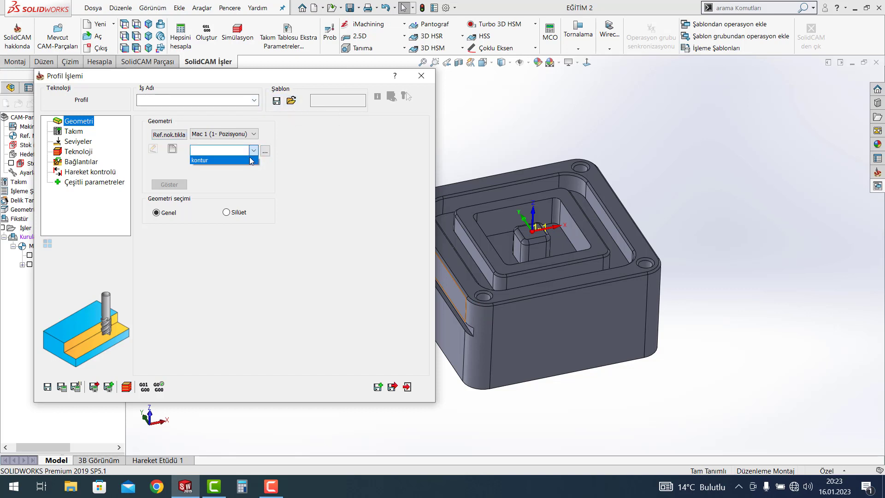
left_click(251, 161)
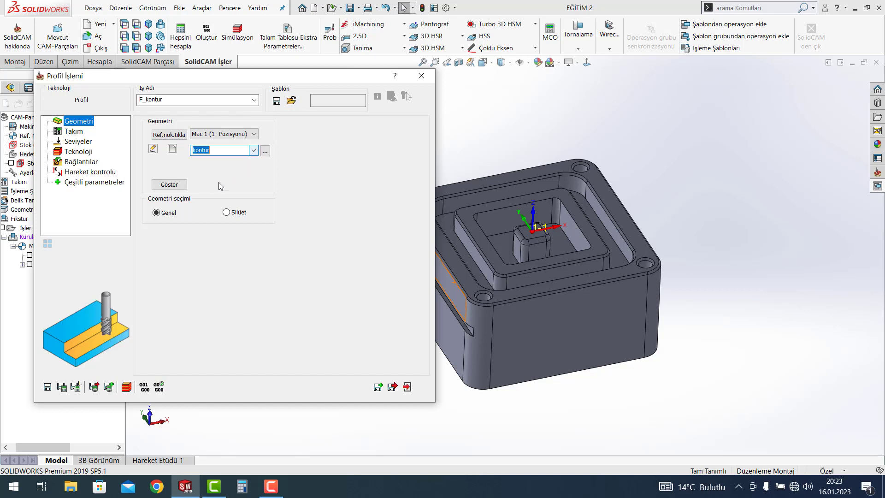
left_click(183, 185)
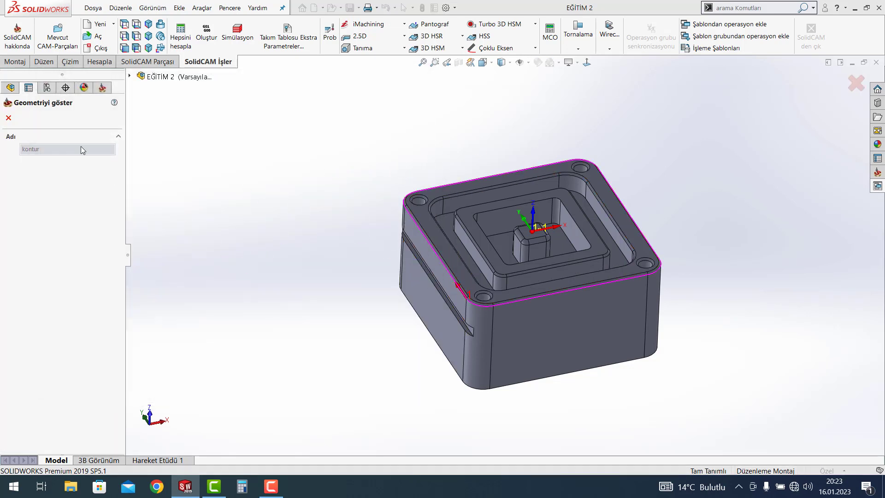
left_click(9, 117)
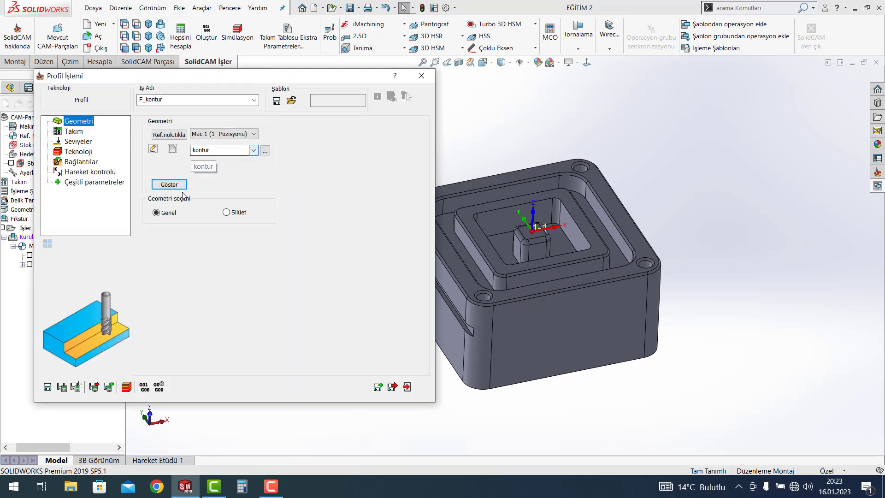
Define tool 3 as a new 12 mm Parmak freze end mill with 4 flutes
left_click(80, 134)
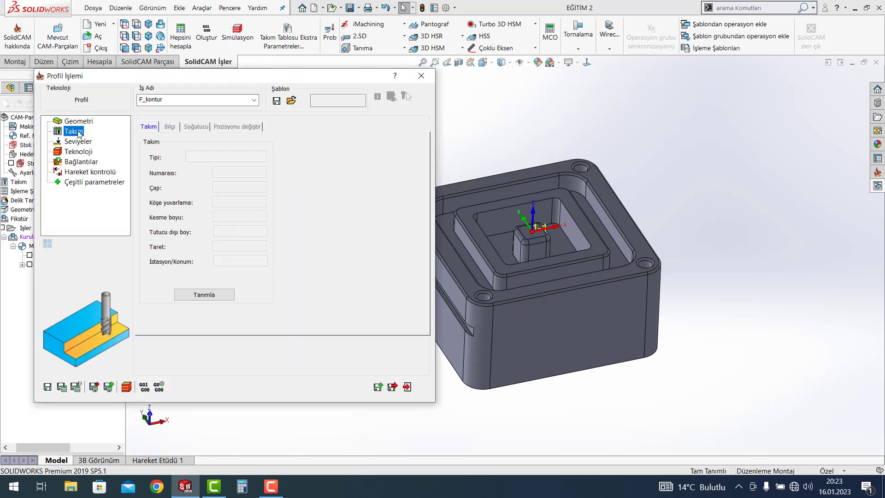
left_click(218, 296)
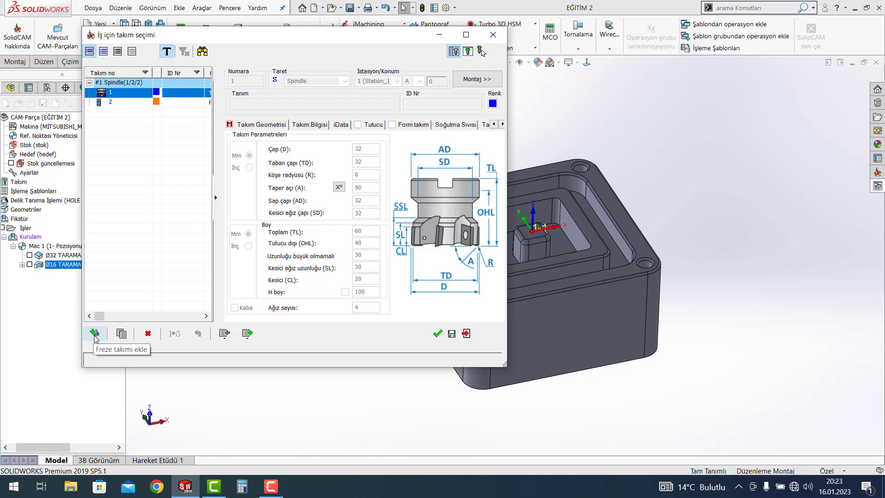
left_click(94, 332)
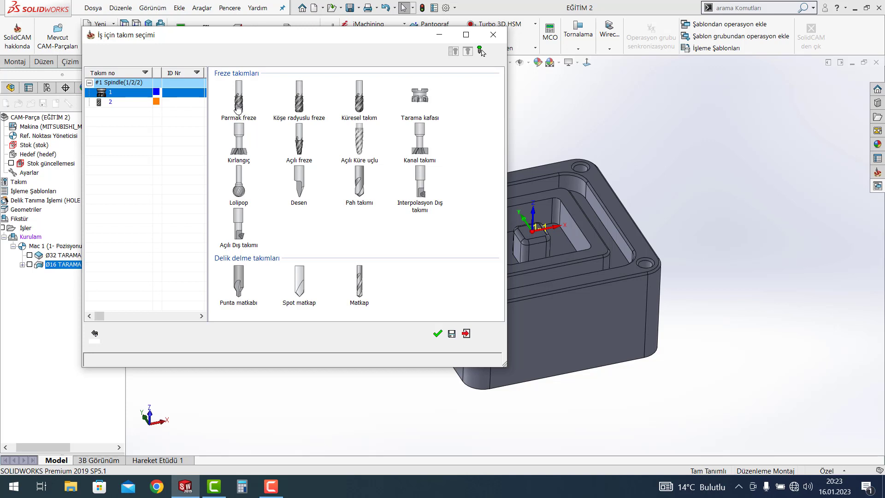
double_click(238, 107)
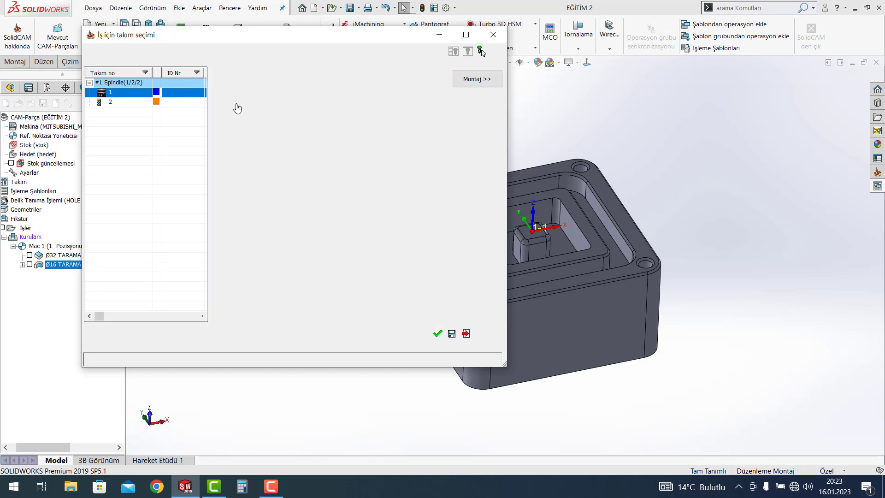
left_click(363, 157)
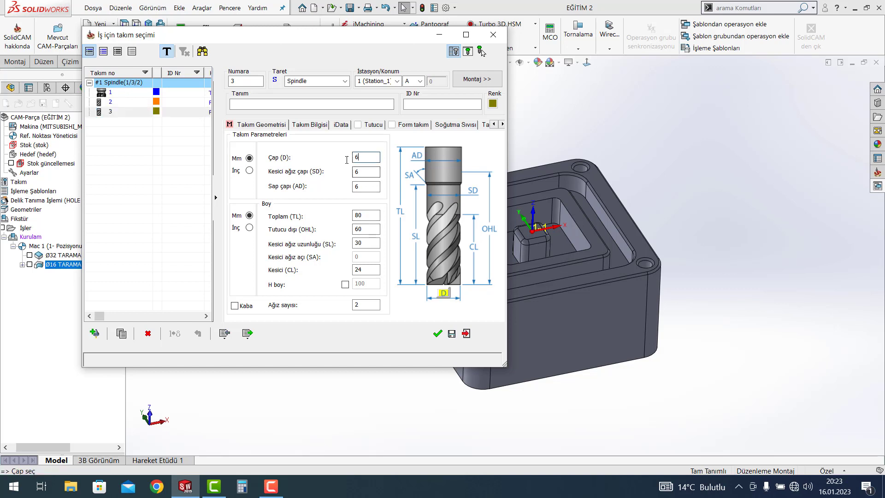
type("12")
key("Tab")
key("Tab")
key("Tab")
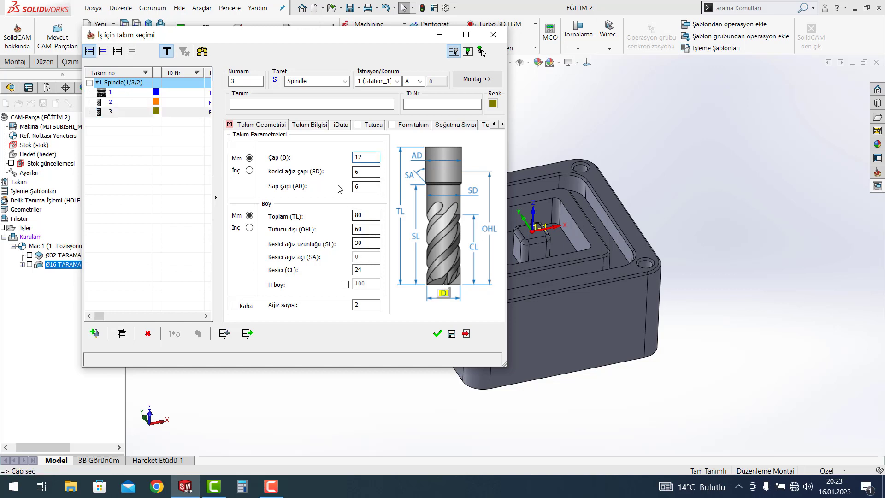
key("Tab")
key("Tab")
key("Tab")
key("Tab")
type("4")
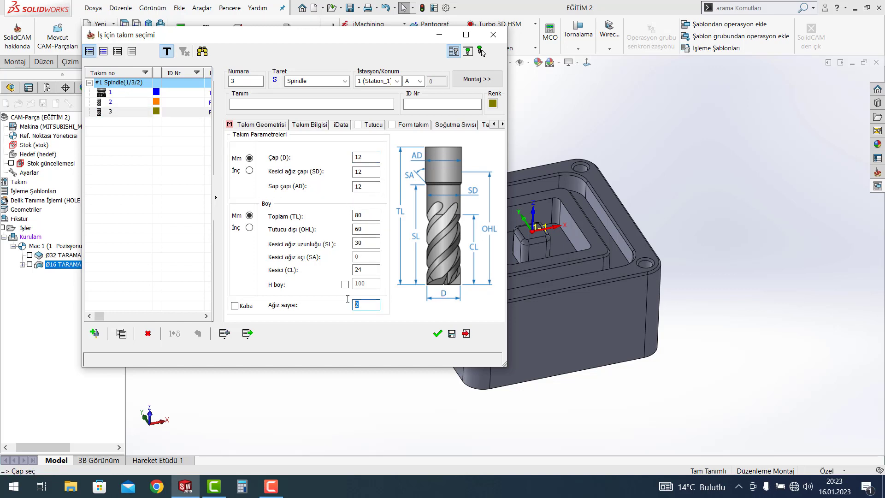
left_click(437, 334)
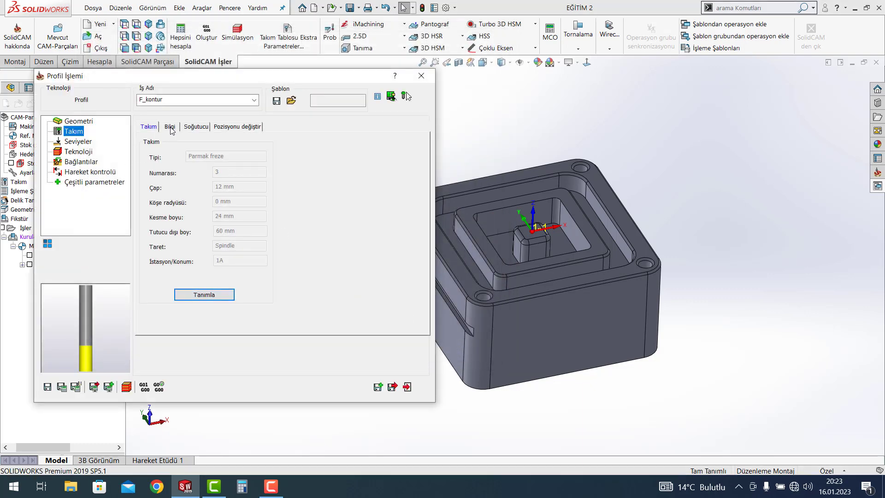
Set cutting speed to 90 m/min, giving spindle speed 2387.32 rpm
left_click(170, 128)
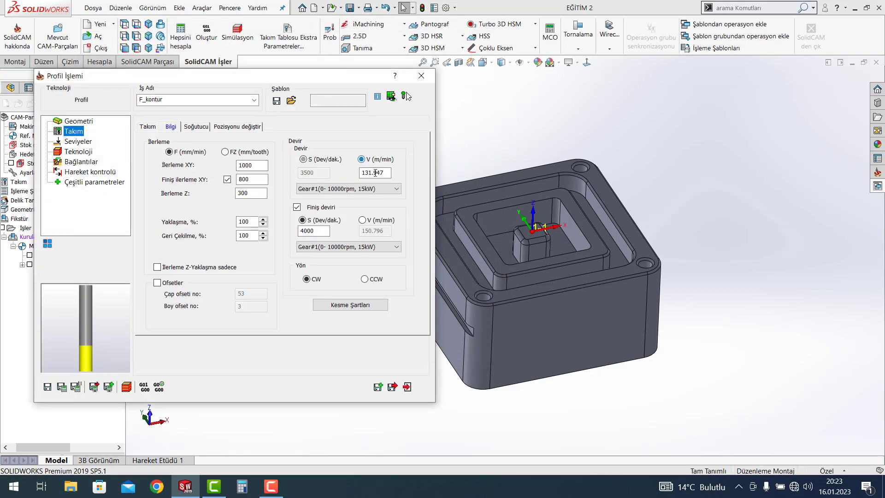
left_click_drag(387, 173, 343, 173)
type("90")
left_click(325, 160)
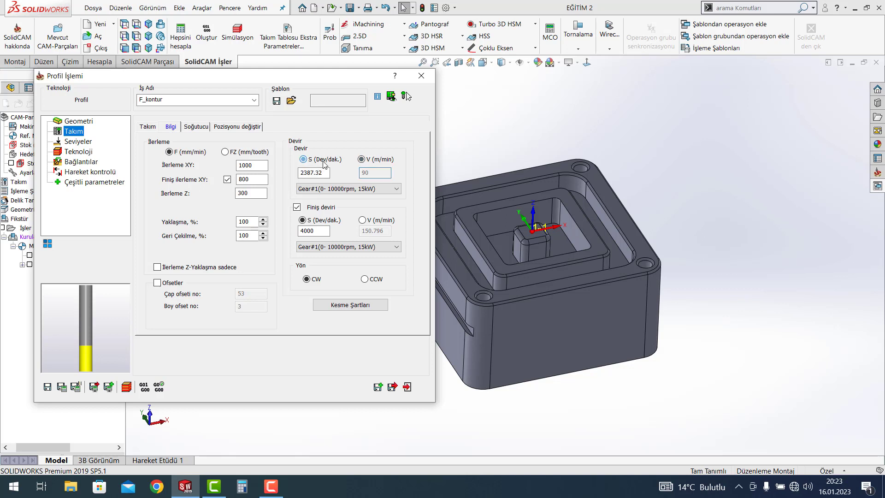
Keep feed at 477.464 mm/min and turn off separate finish spindle speed and XY feed
left_click(225, 152)
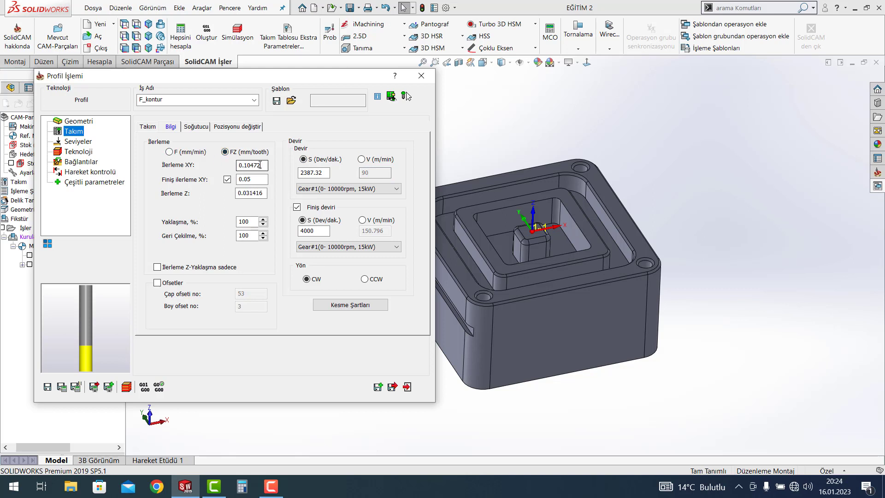
left_click_drag(260, 164, 225, 164)
type("0.05")
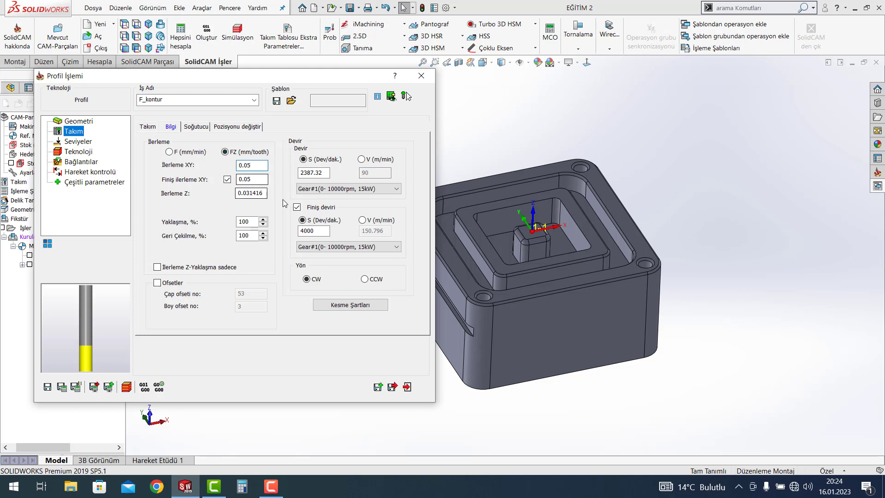
left_click(187, 152)
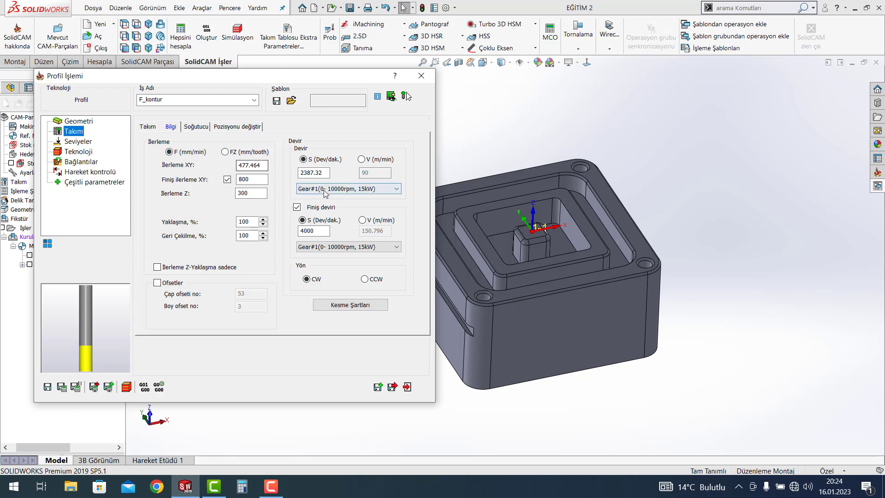
left_click(296, 207)
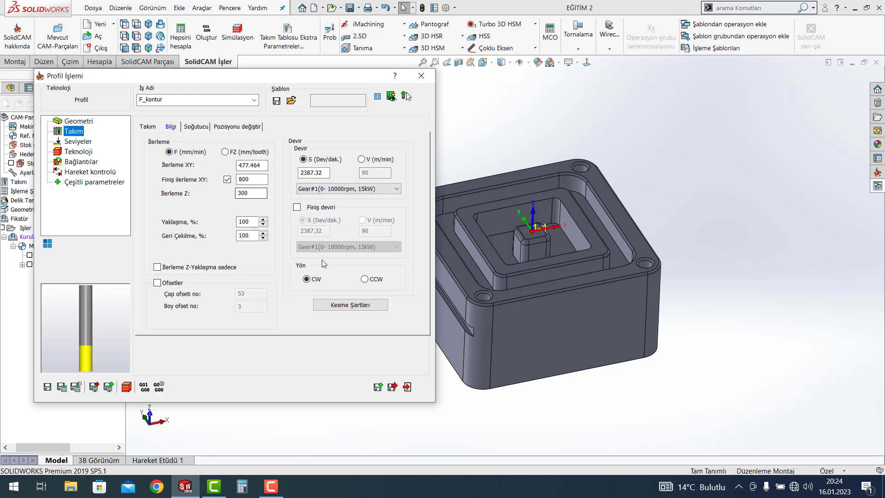
left_click(228, 179)
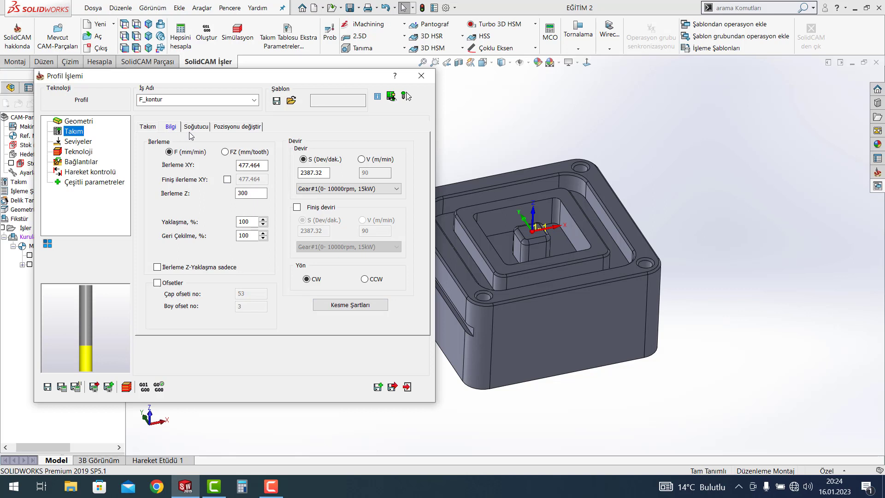
left_click(76, 145)
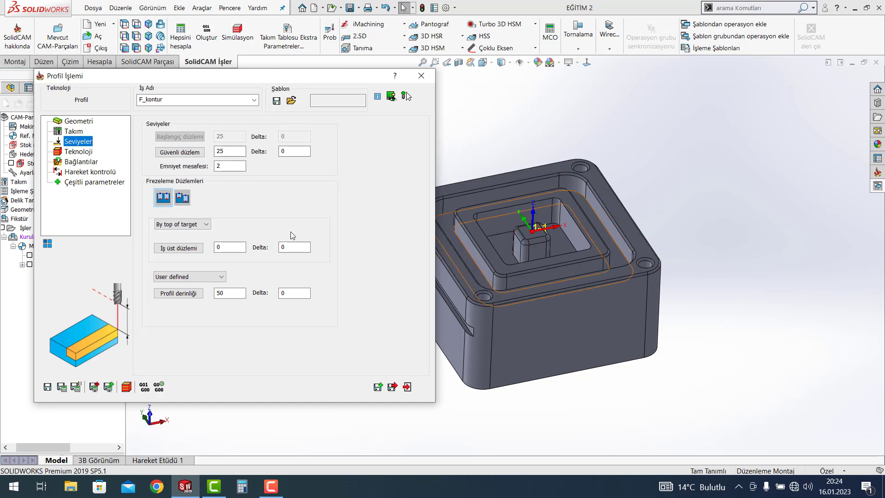
Pick the central boss top face as upper level and the bottom face as profile depth
left_click(229, 247)
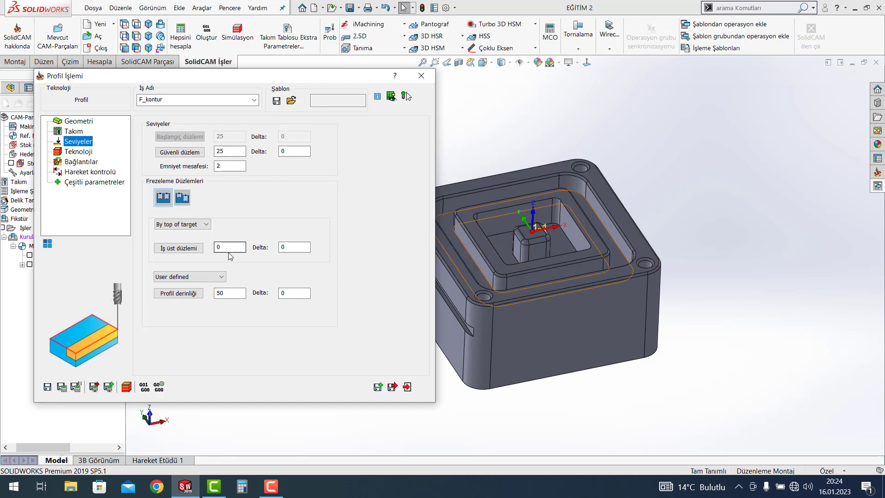
left_click(535, 238)
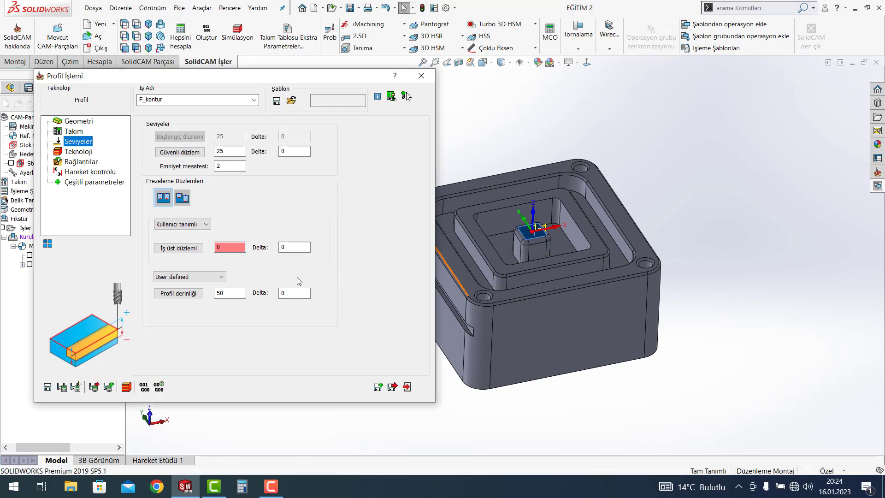
left_click(229, 293)
middle_click_drag(603, 401, 562, 311)
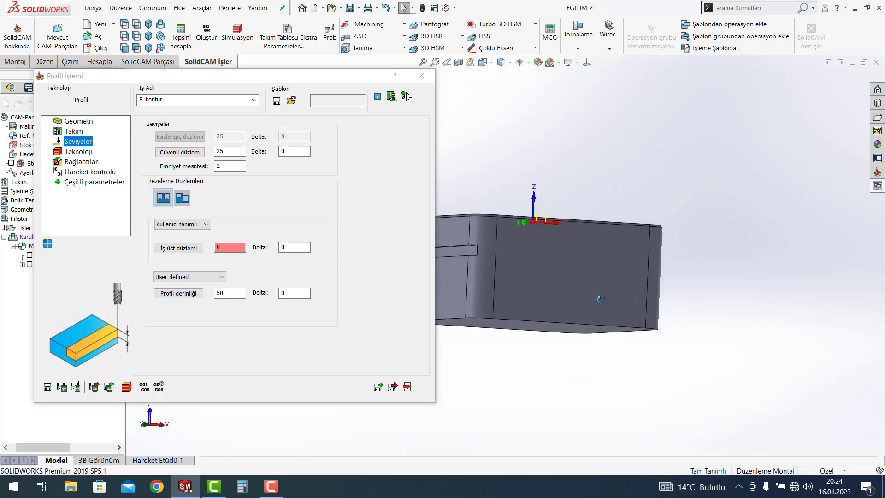
left_click(561, 308)
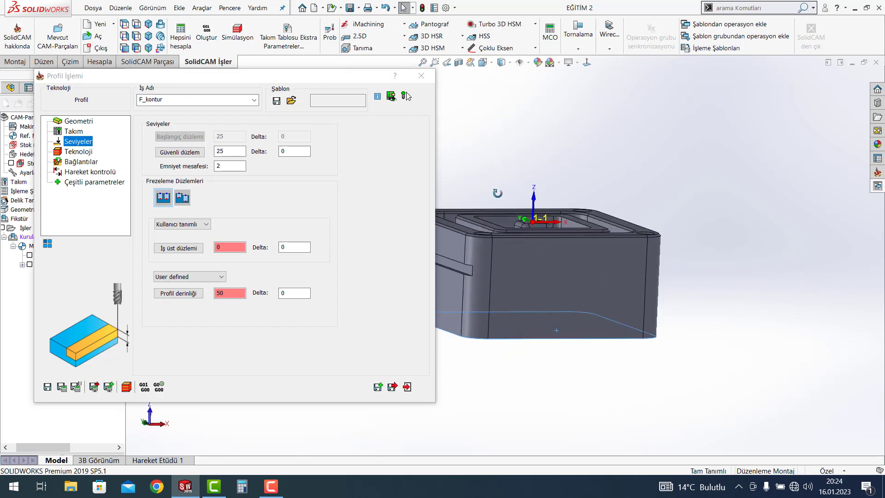
Enter delta 25 for profile depth and 0.5 for the work top plane
left_click(282, 293)
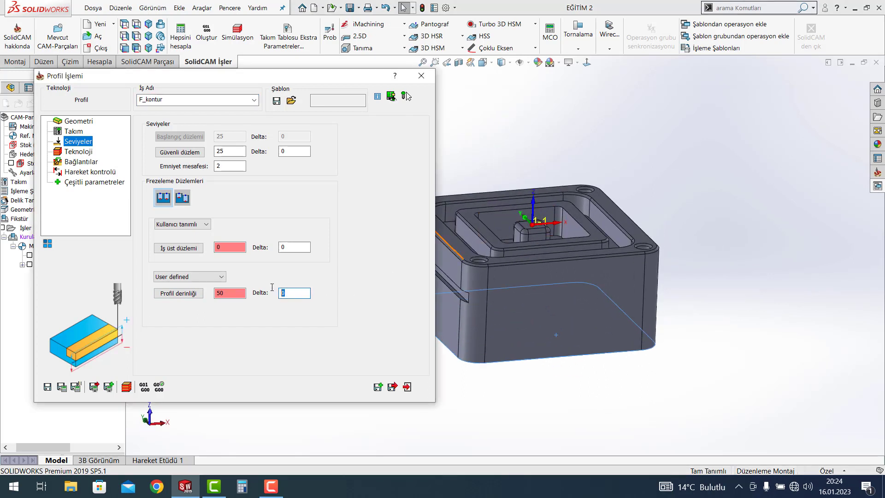
type("25")
left_click(280, 246)
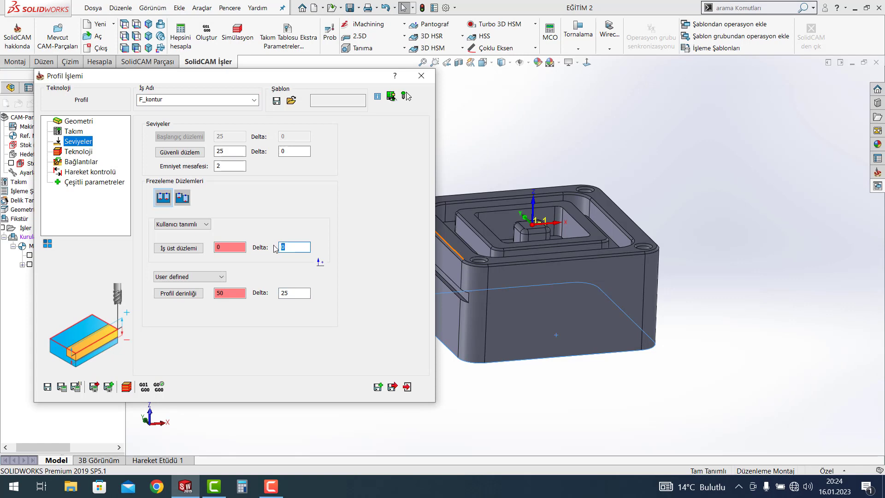
type("0.5")
left_click(82, 152)
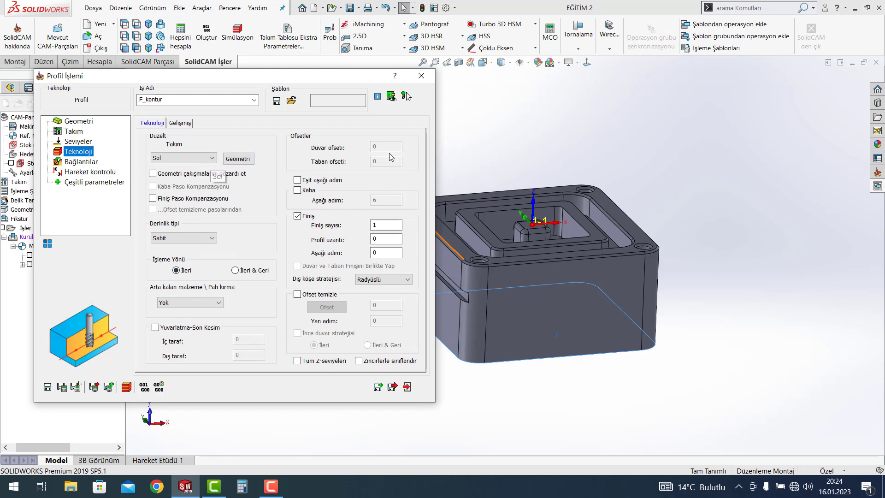
Confirm the geometry, enable finish pass compensation with step down 10, and show link settings
mouse_move(519, 147)
middle_mouse_down()
mouse_move(517, 191)
mouse_move(514, 182)
middle_mouse_up()
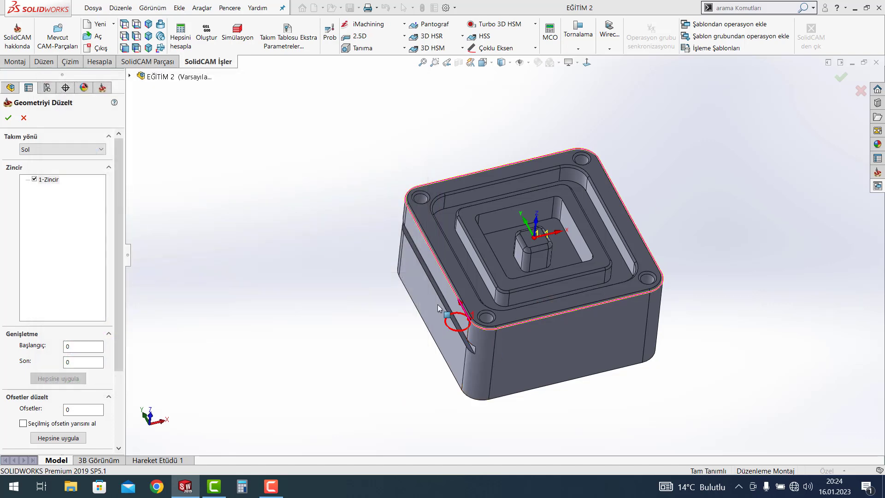
left_click(8, 117)
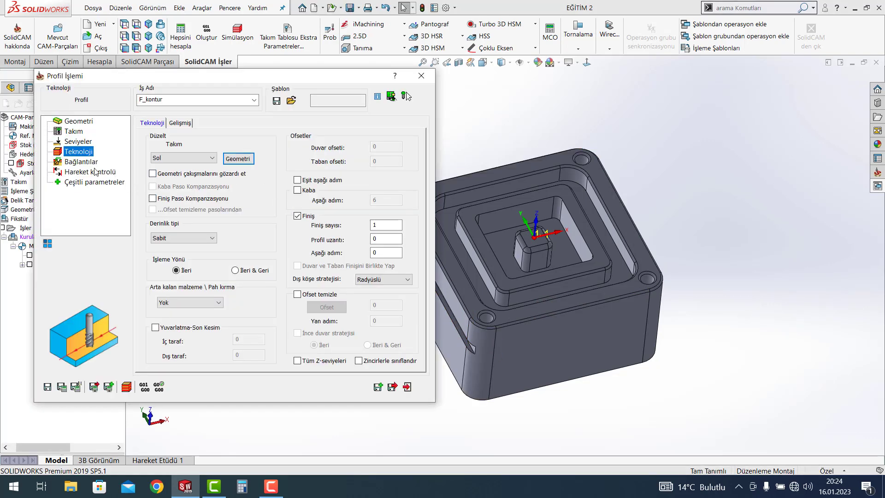
mouse_move(183, 235)
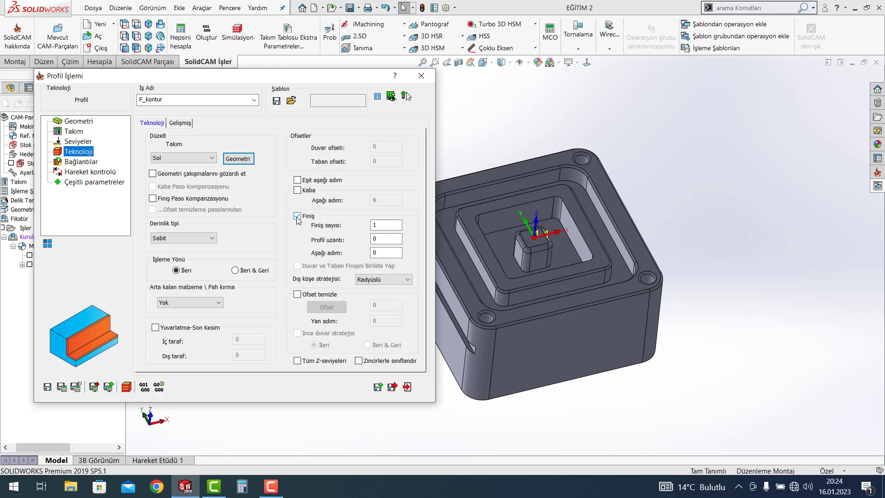
left_click(152, 199)
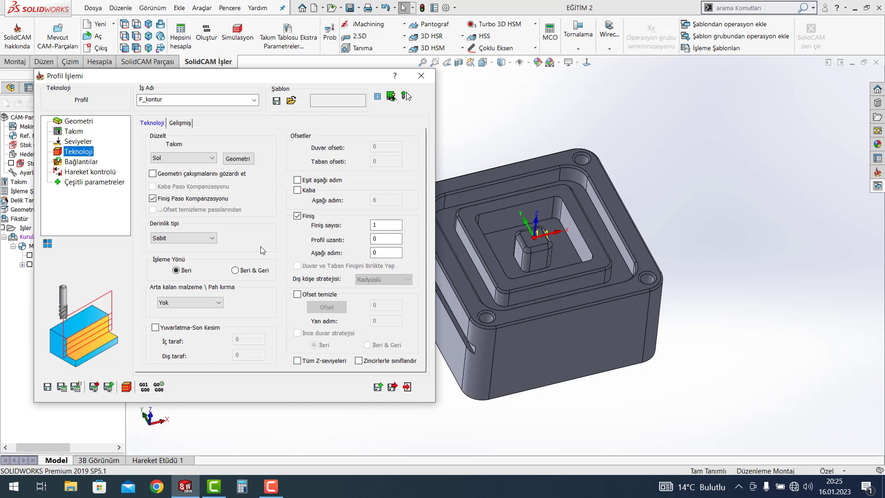
left_click(371, 252)
type("10")
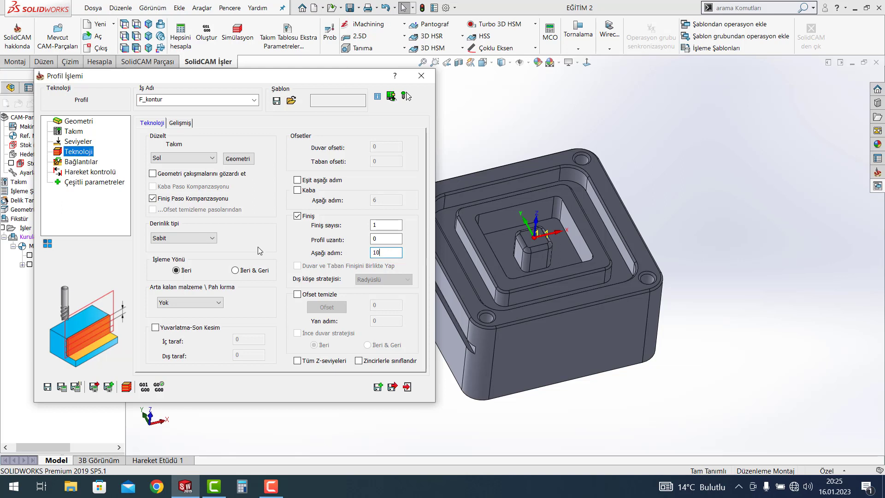
left_click(87, 161)
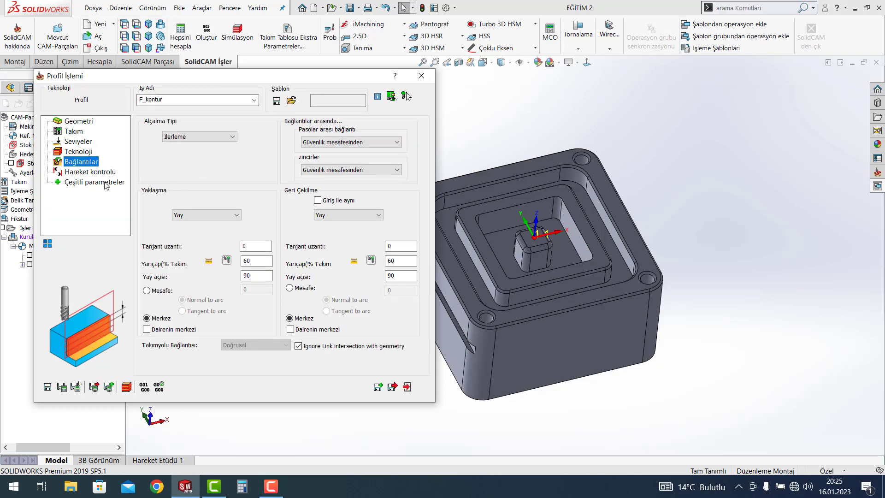
Rename the operation from F_kontur to 'Ø12 KARBÜR FREZE' and save and calculate it
double_click(184, 101)
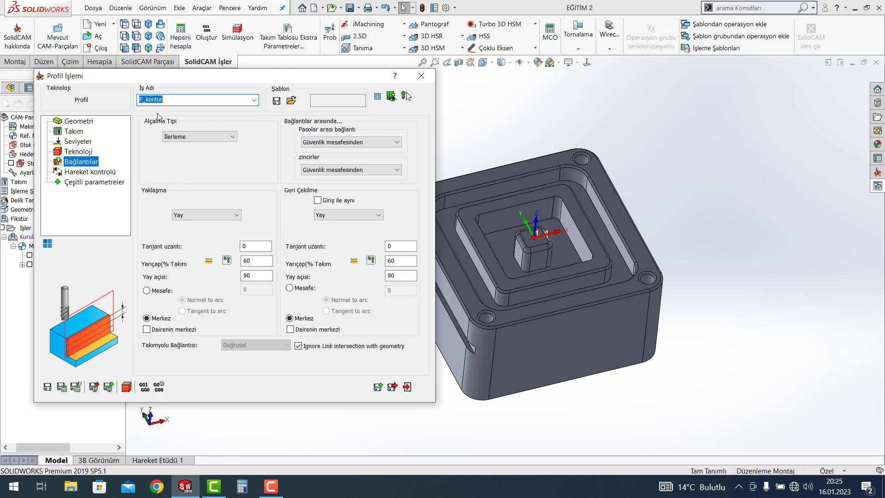
key("BackSpace")
key("alt+shift")
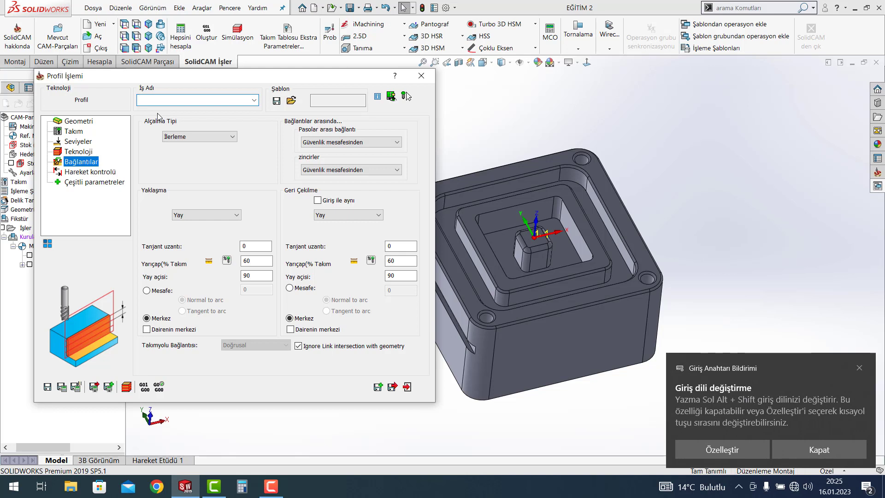
type("Ø12 KARBÜR")
type("FREZE")
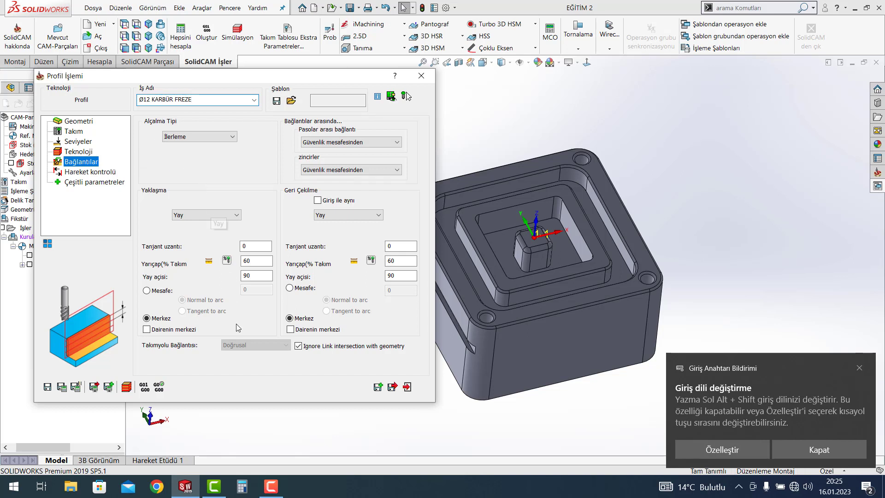
left_click(62, 386)
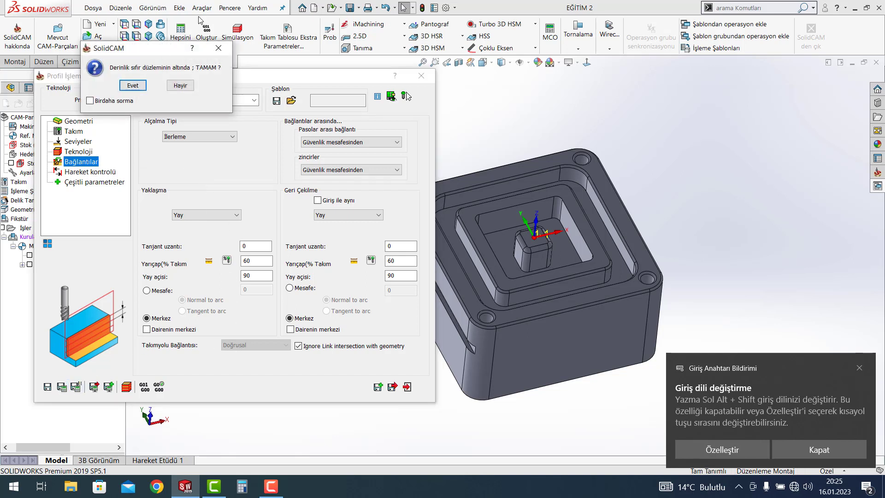
Accept the below-zero-plane depth warnings and save and exit the operation
left_click(135, 87)
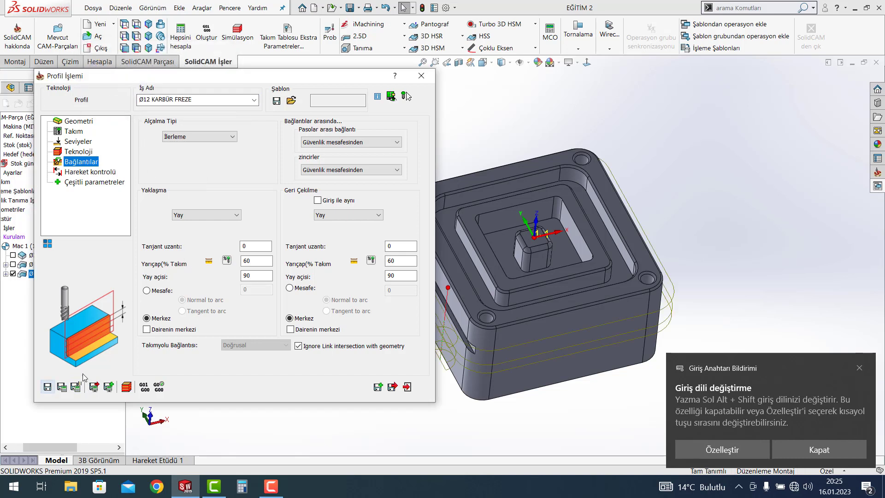
left_click(126, 387)
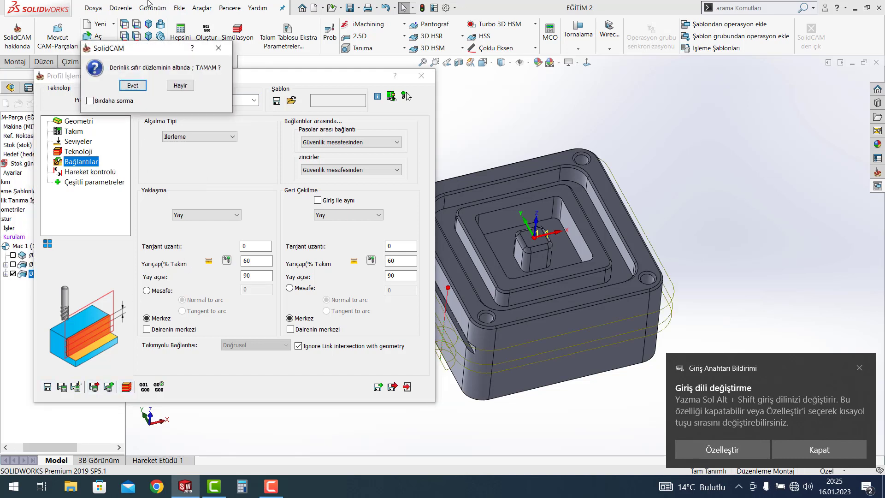
left_click(140, 87)
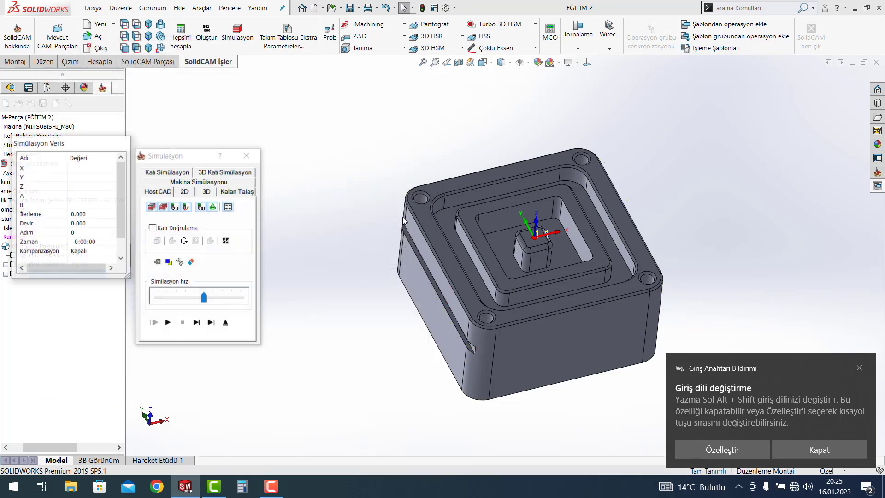
Simulate the toolpath at maximum speed from top and isometric views, then return to the operation
left_click(167, 322)
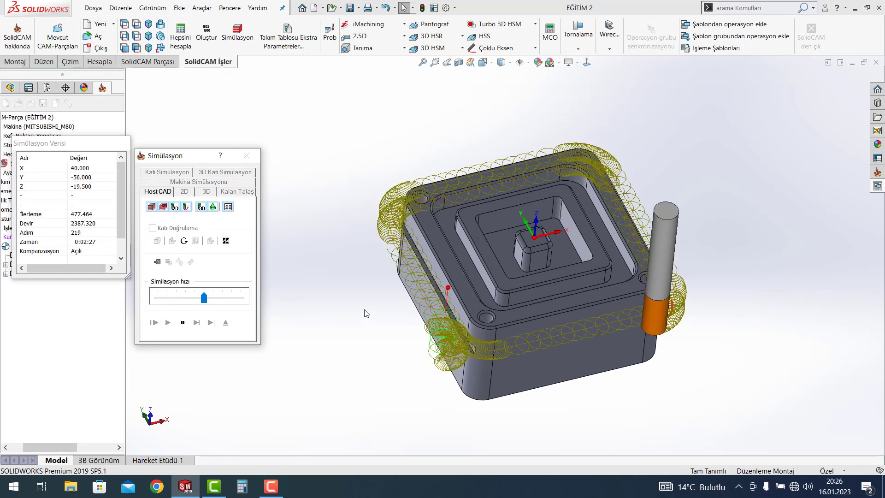
mouse_move(291, 247)
middle_mouse_down()
mouse_move(453, 180)
mouse_move(497, 147)
middle_mouse_up()
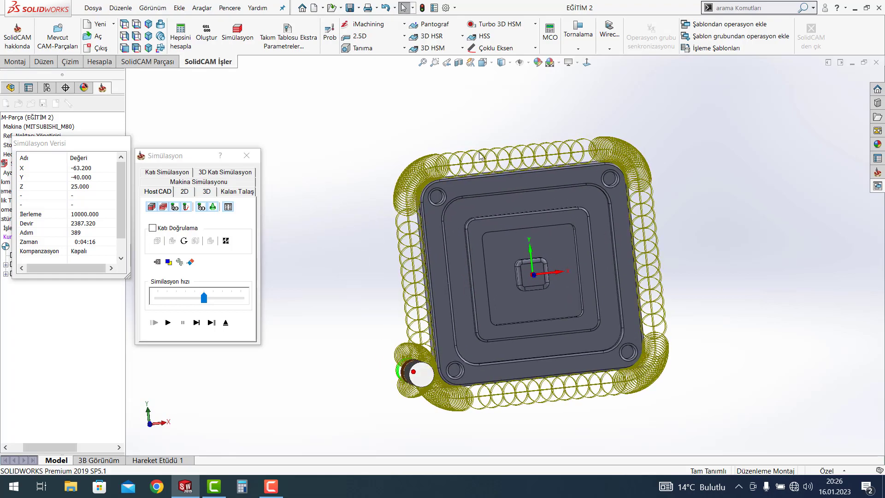
scroll(493, 162, "down", 5)
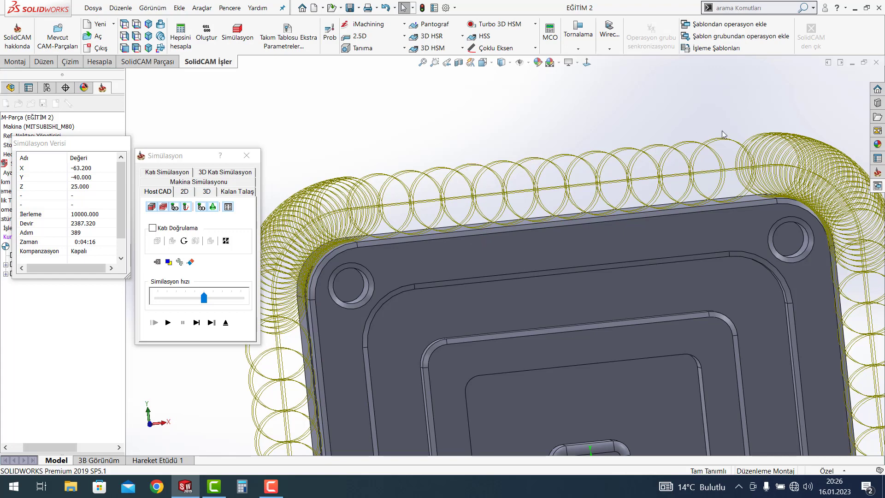
scroll(372, 202, "up", 3)
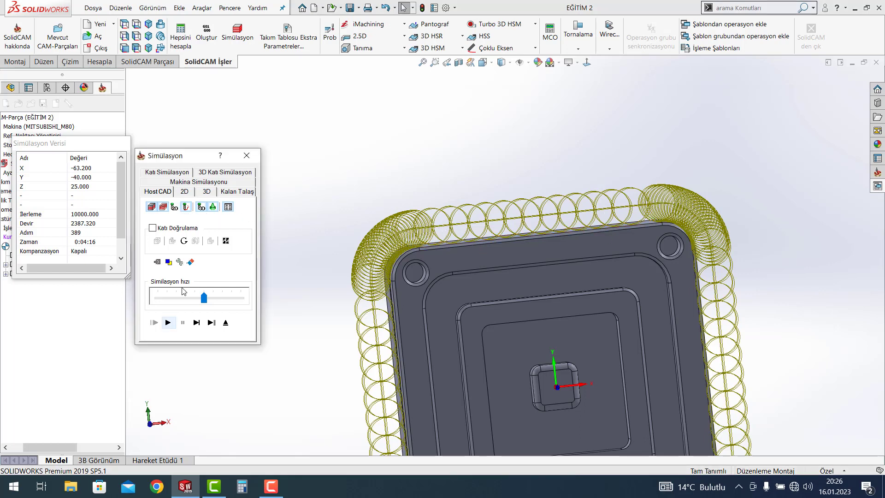
left_click(168, 322)
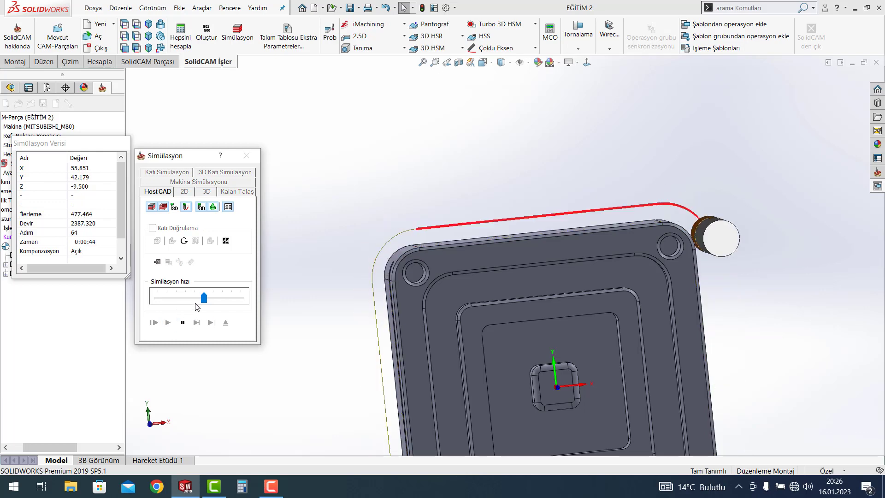
left_click_drag(204, 298, 241, 298)
mouse_move(439, 318)
middle_mouse_down()
mouse_move(522, 169)
mouse_move(445, 263)
mouse_move(464, 379)
mouse_move(487, 317)
mouse_move(511, 293)
middle_mouse_up()
scroll(487, 318, "down", 5)
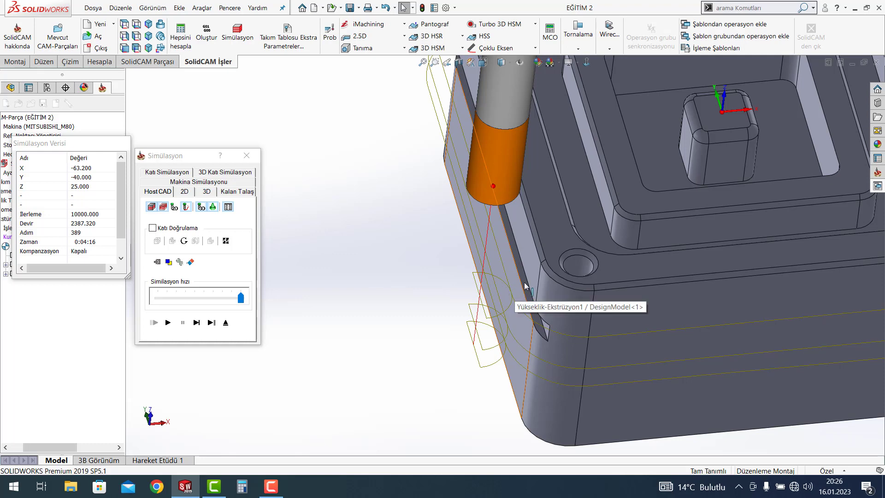
key("f")
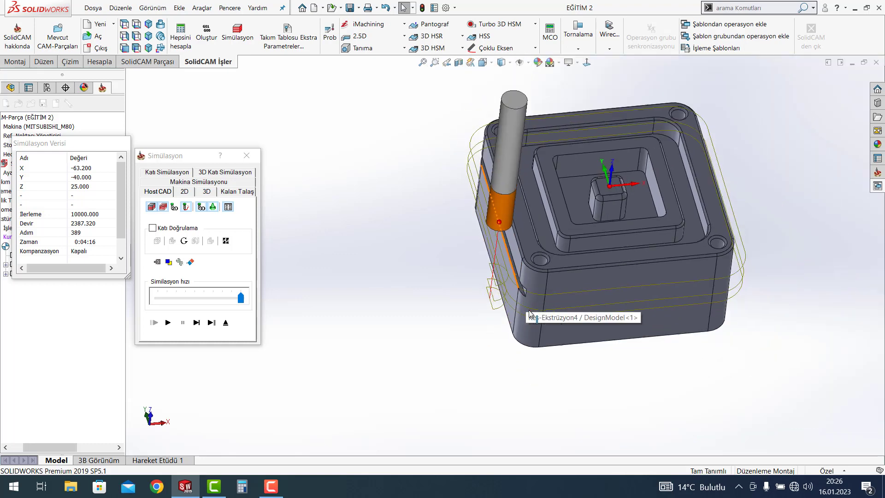
left_click(226, 322)
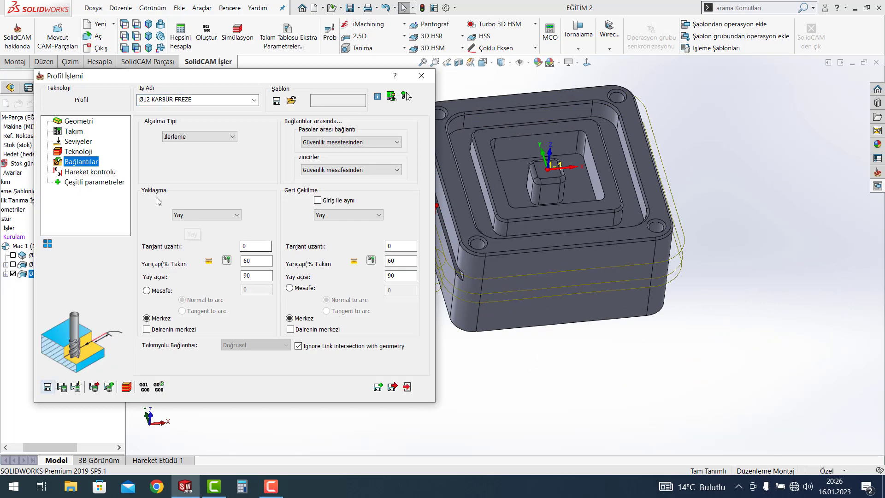
Generate the operation's G-code from the technology page and highlight G41 on line N20
left_click(81, 152)
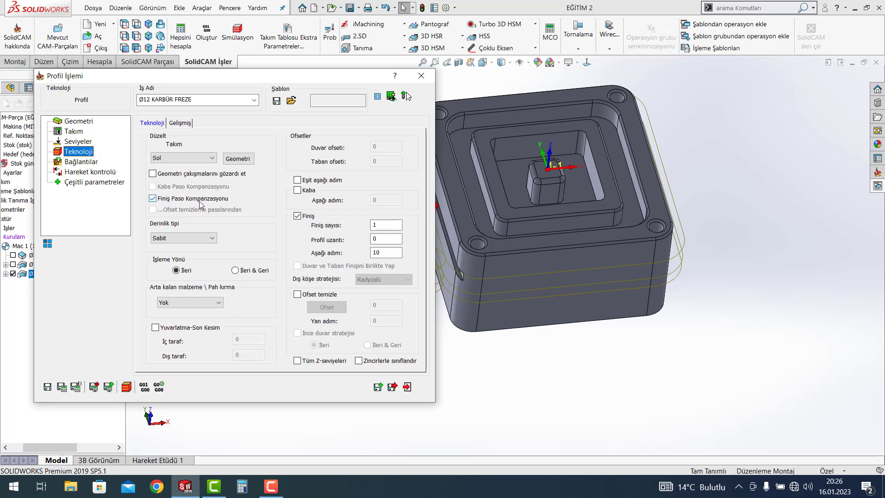
left_click(144, 389)
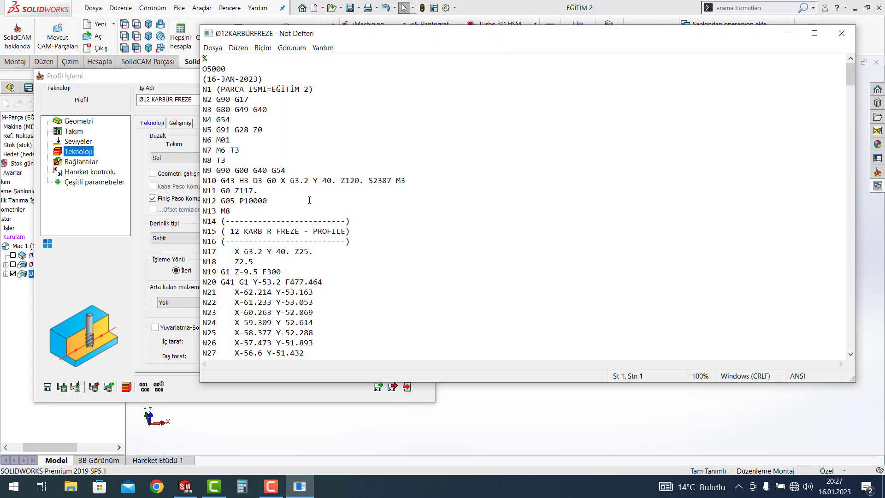
left_click_drag(235, 281, 222, 281)
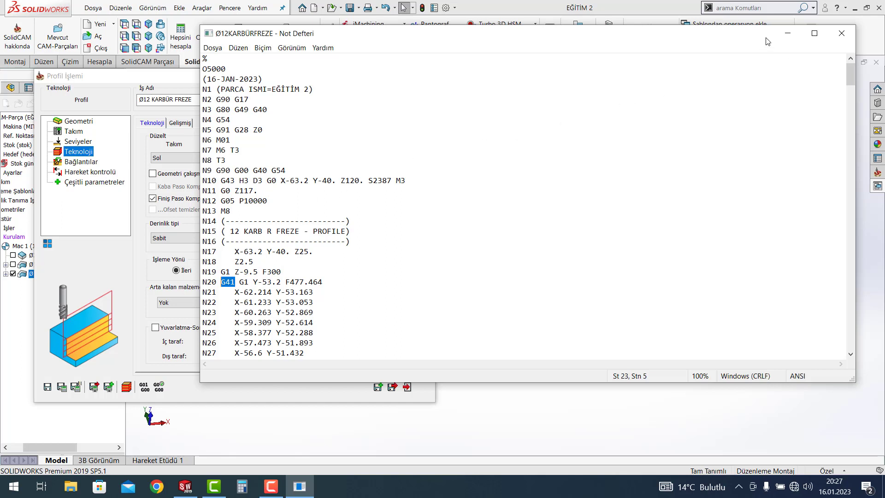
left_click_drag(752, 40, 355, 79)
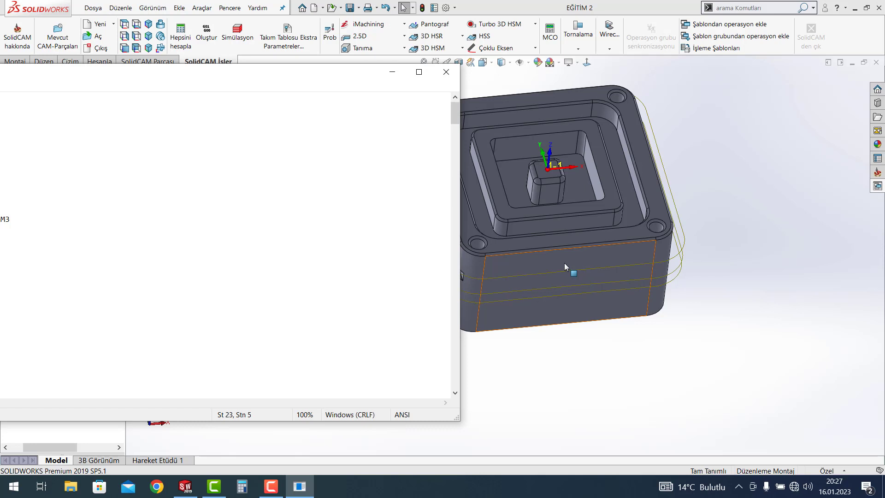
Resize and reposition the G-code listing, deselect G41, then close Notepad
left_click_drag(249, 72, 463, 83)
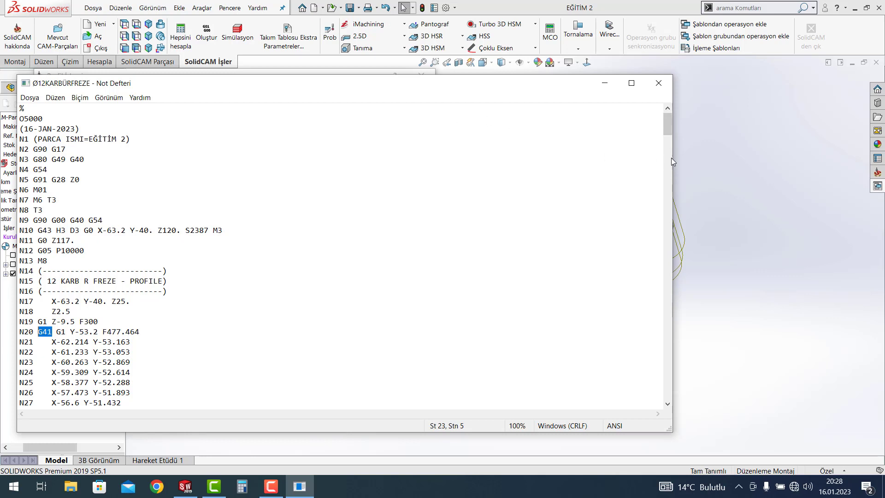
left_click_drag(671, 158, 370, 165)
left_click_drag(245, 88, 377, 68)
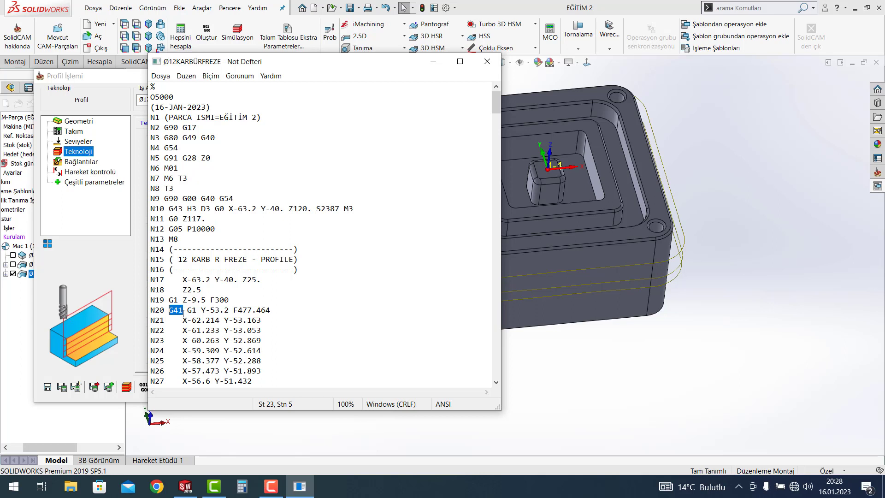
left_click(183, 312)
left_click(488, 61)
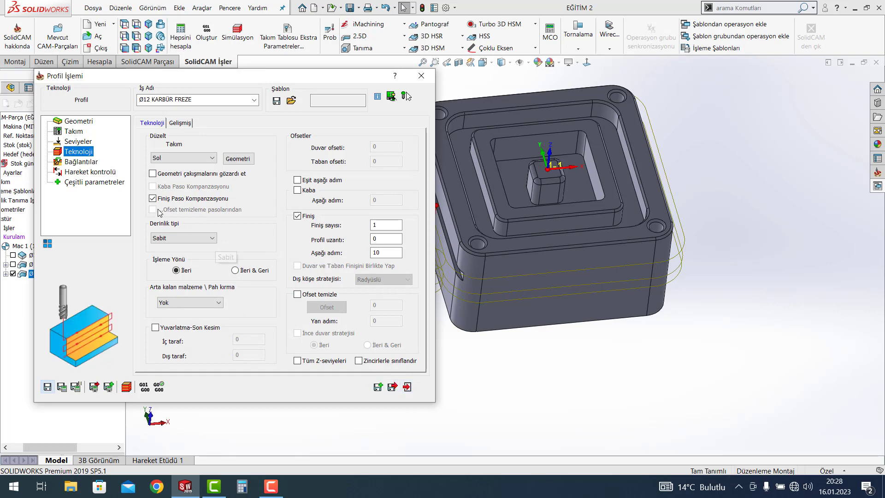
Close the profile operation settings and hide the Ø12 KARBÜR FREZE toolpath
left_click(82, 162)
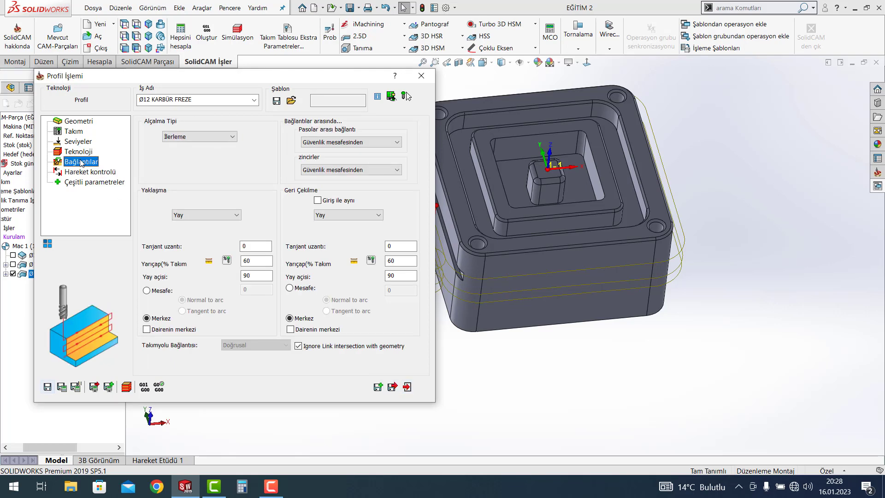
left_click(406, 387)
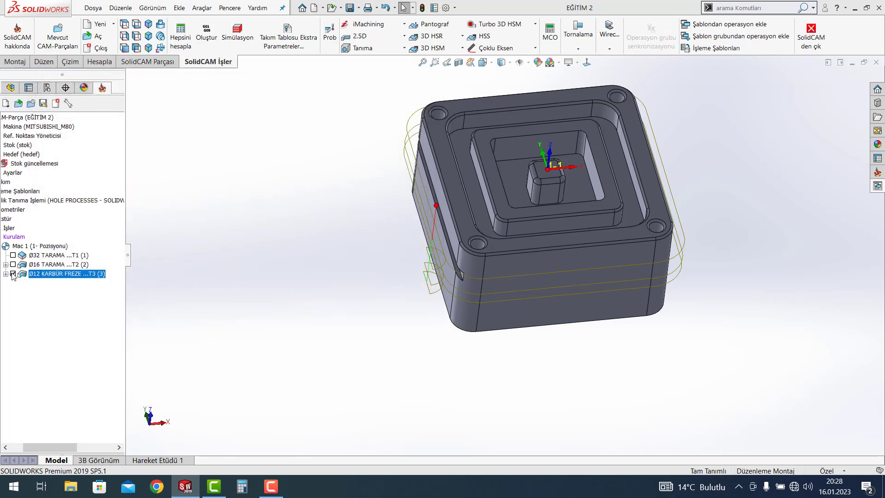
left_click(13, 274)
scroll(518, 209, "down", 3)
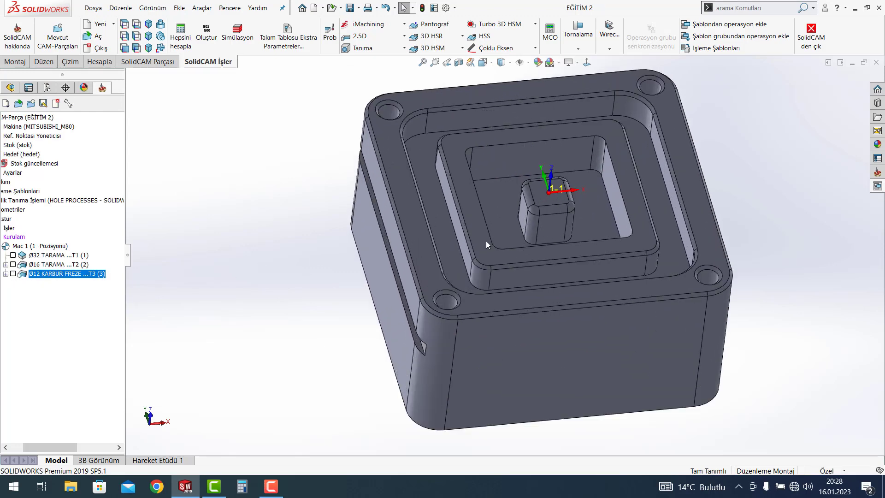
middle_click_drag(486, 240, 484, 257)
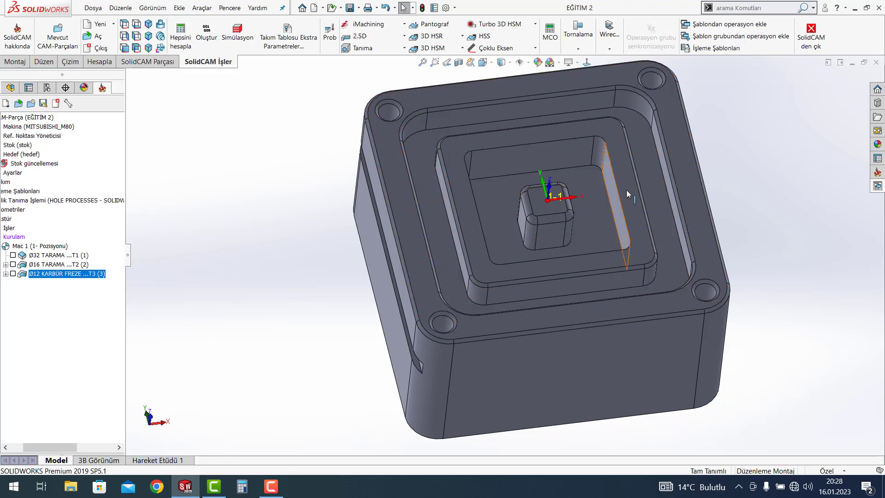
scroll(645, 198, "up", 3)
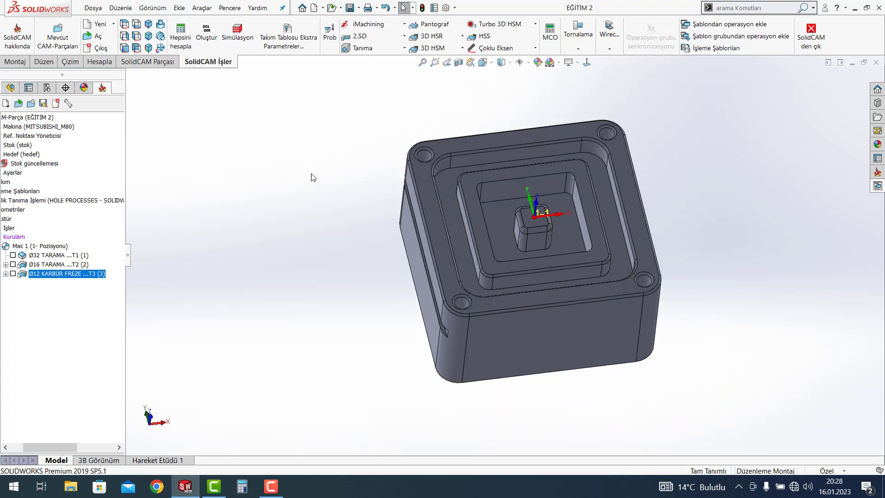
Measure the inner side wall face, showing its 10 mm distance
left_click(98, 61)
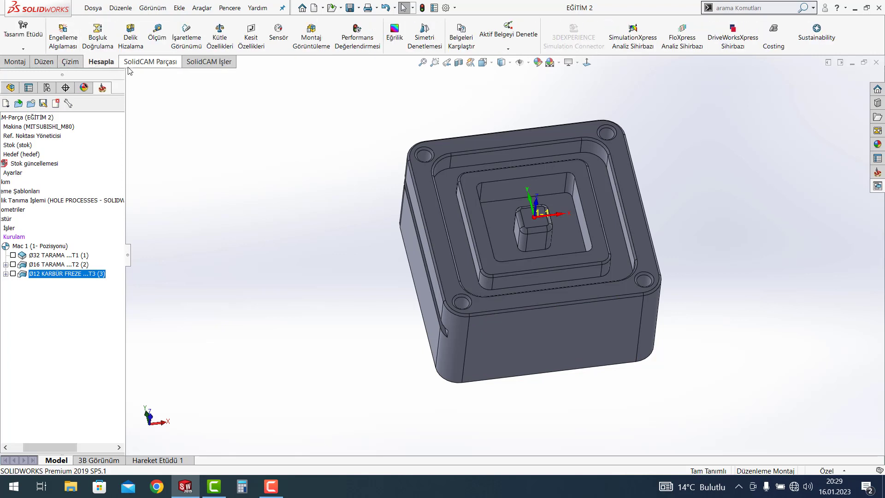
left_click(157, 41)
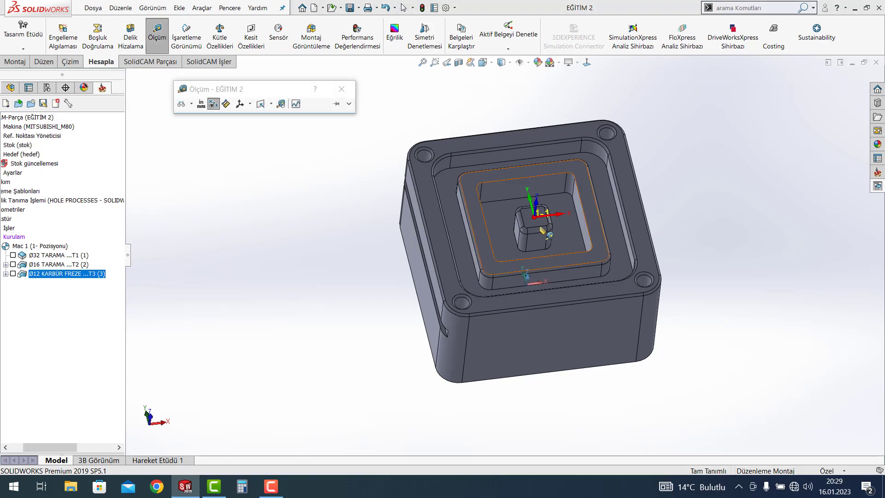
scroll(599, 226, "up", 2)
scroll(553, 240, "down", 3)
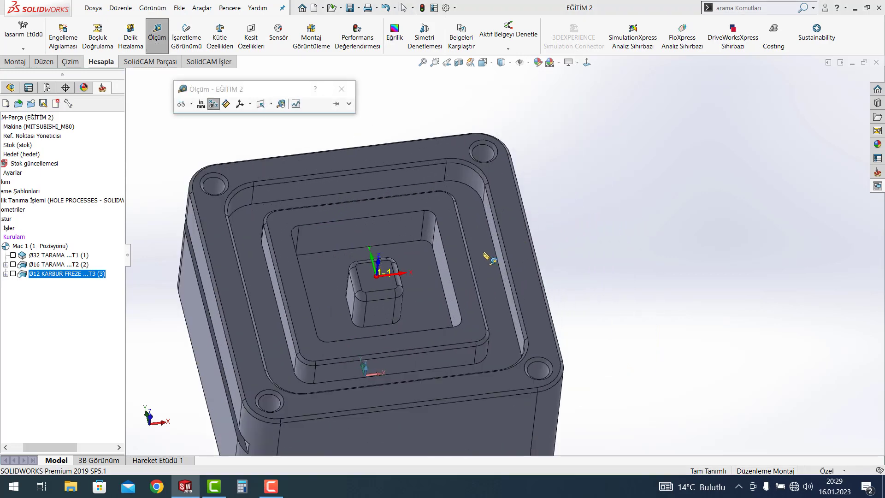
scroll(519, 263, "down", 4)
left_click(534, 256)
scroll(534, 256, "up", 5)
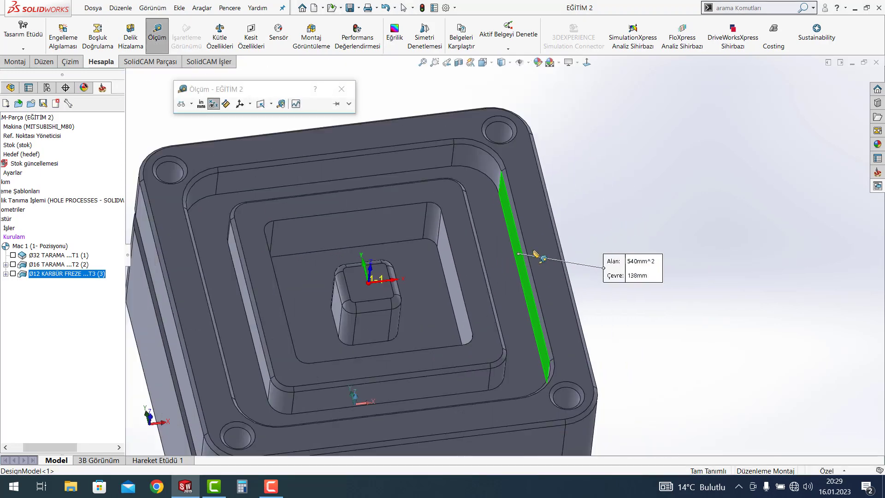
middle_click_drag(606, 189, 528, 244)
left_click(528, 244)
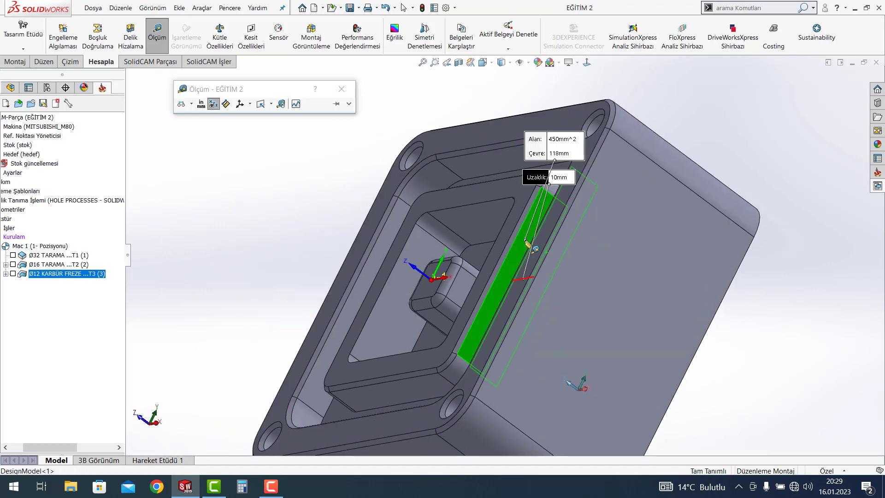
middle_click_drag(302, 211, 311, 208)
key("ctrl+1")
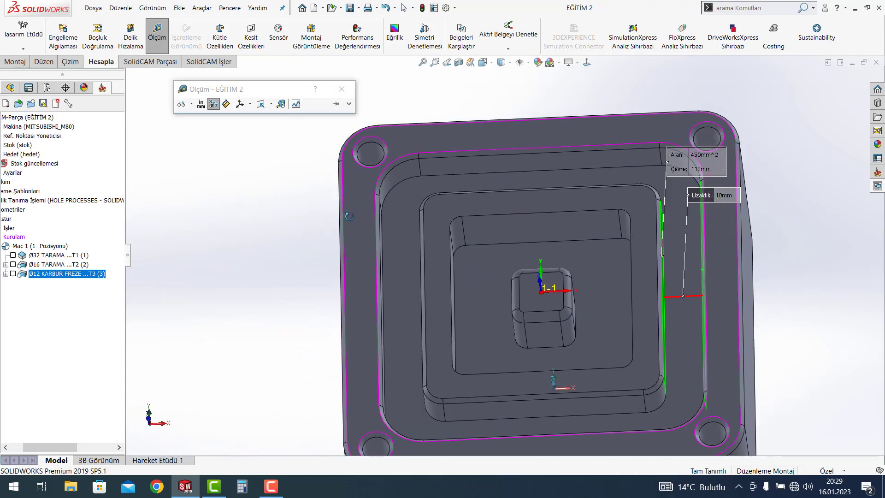
middle_click_drag(620, 249, 641, 244)
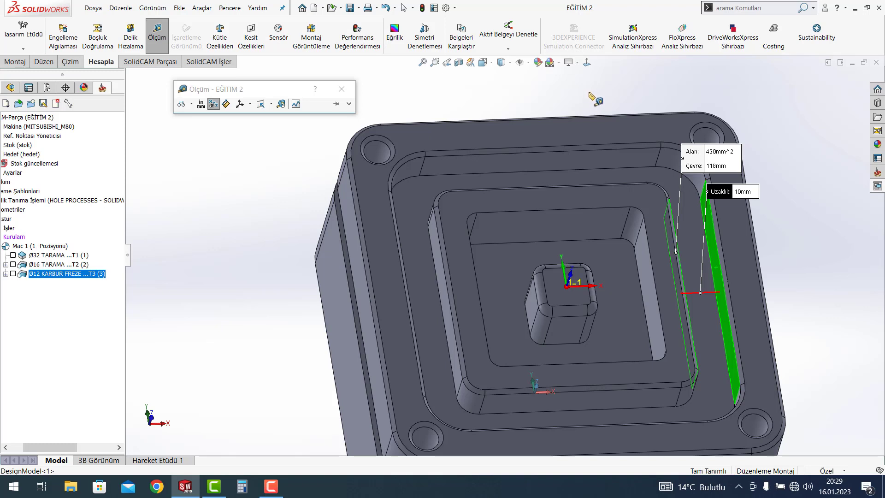
key("Escape")
Measure the inner pocket top face to the boss top, 15 mm apart
scroll(653, 189, "down", 2)
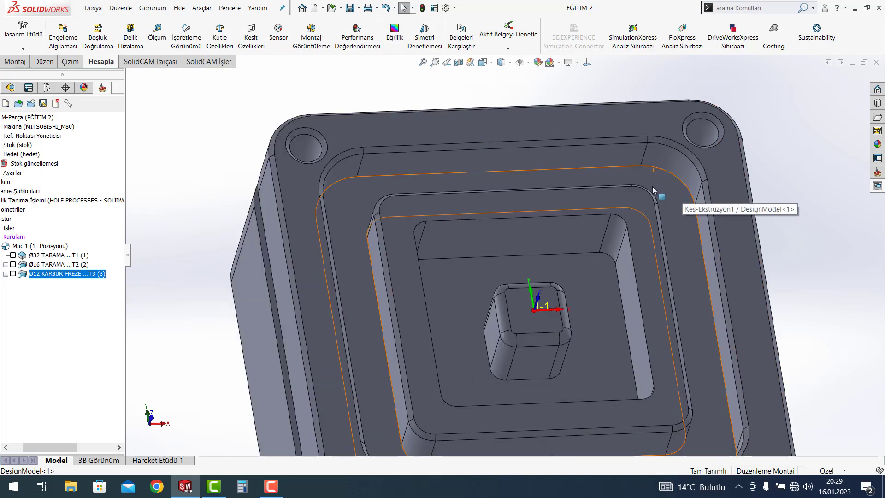
scroll(653, 189, "up", 2)
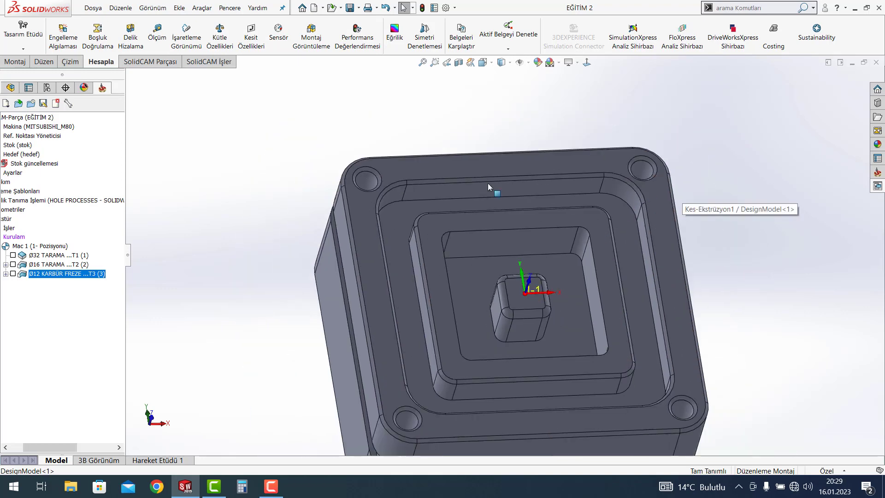
left_click(156, 32)
left_click(541, 240)
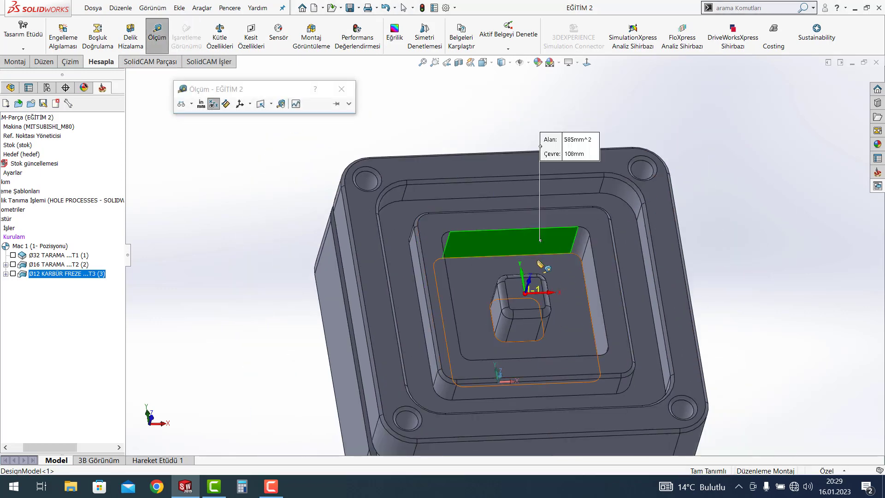
middle_click_drag(541, 265, 507, 305)
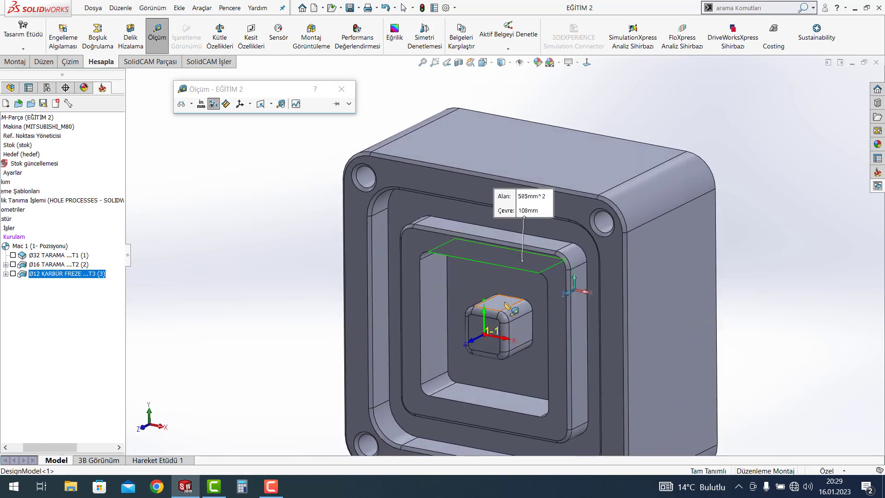
left_click(507, 305)
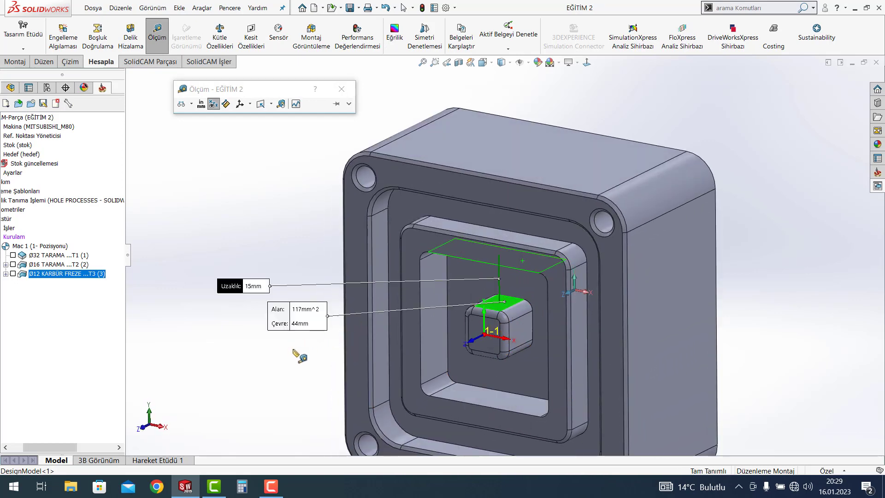
middle_click_drag(295, 355, 320, 265)
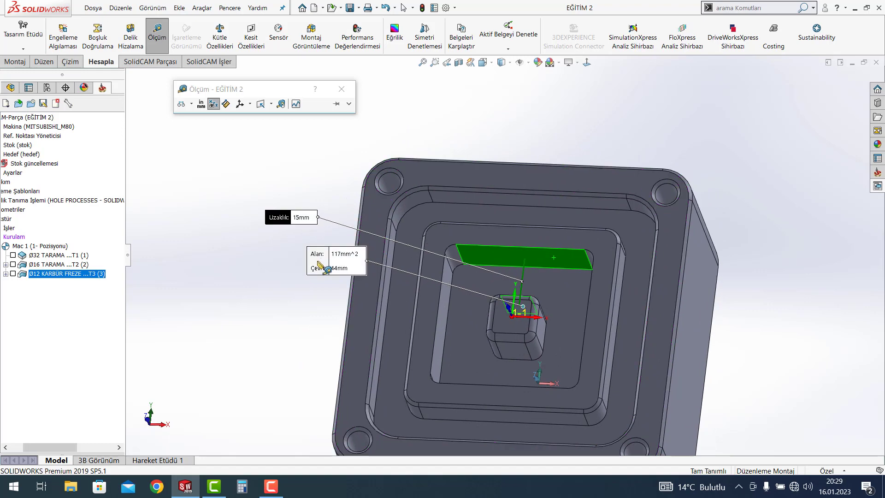
key("Escape")
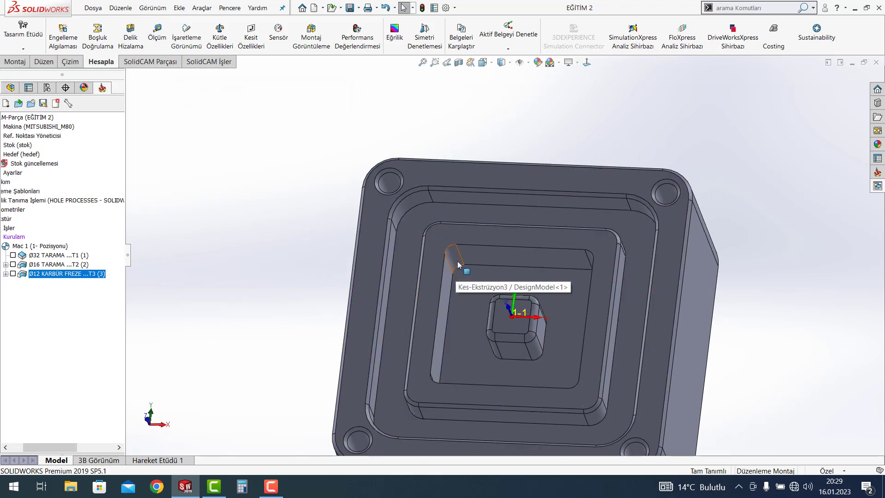
Measure the pocket corner fillet, confirming its 3 mm radius
middle_click_drag(458, 265, 287, 245)
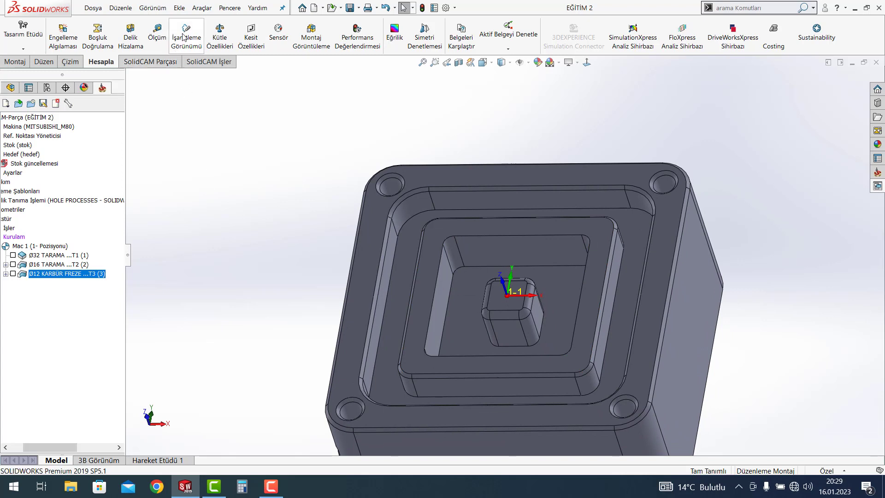
left_click(154, 29)
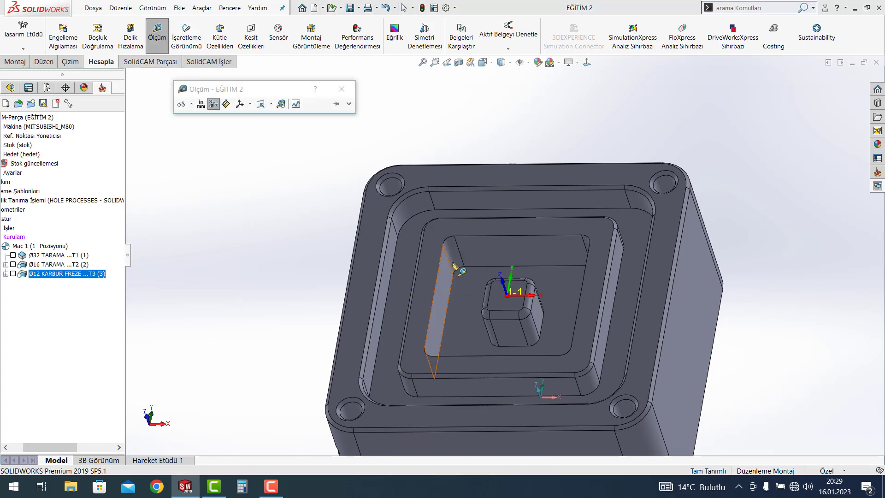
left_click(454, 256)
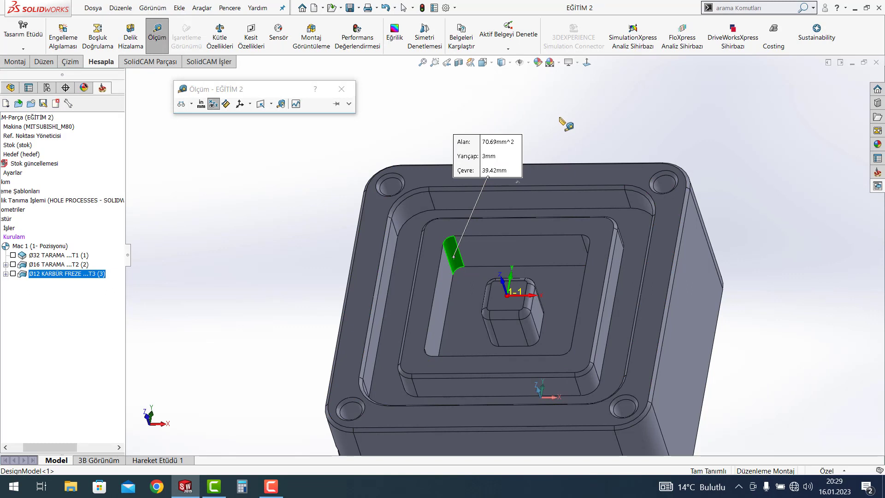
middle_click_drag(566, 126, 566, 139)
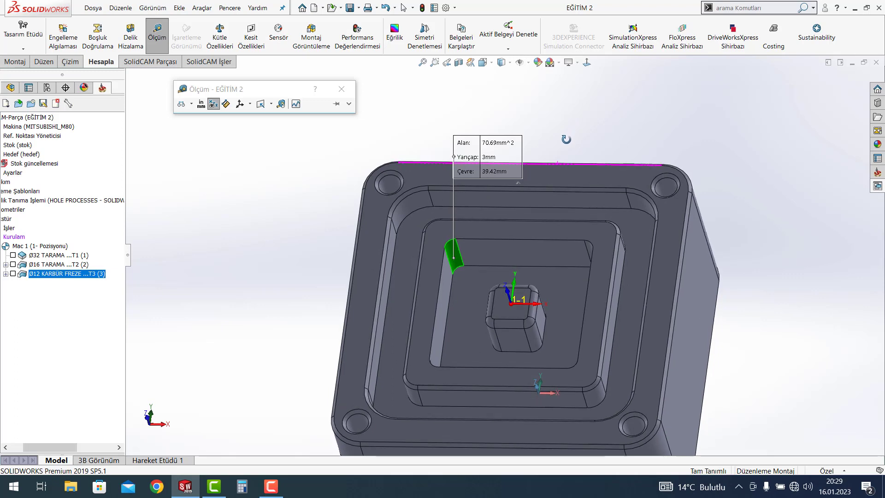
key("Escape")
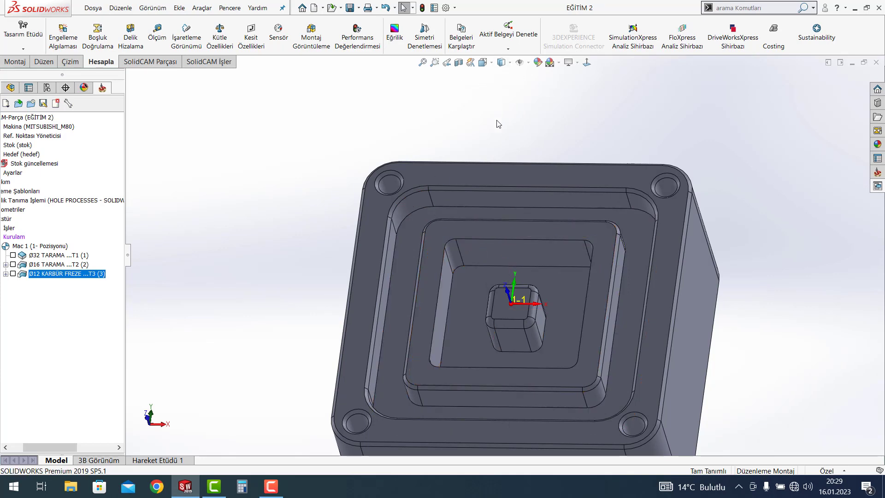
Set the part to a standard corner view and show the SolidCAM Parçası commands
scroll(484, 173, "down", 1)
scroll(483, 173, "up", 2)
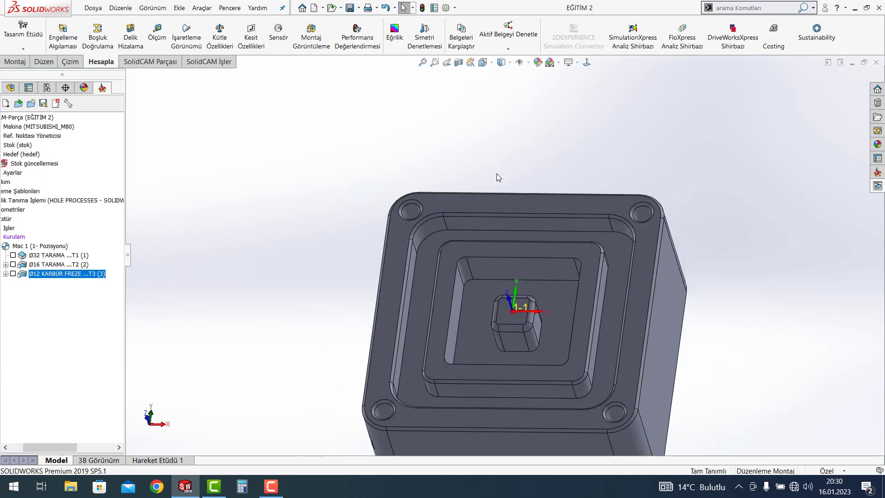
middle_click_drag(736, 271, 739, 272)
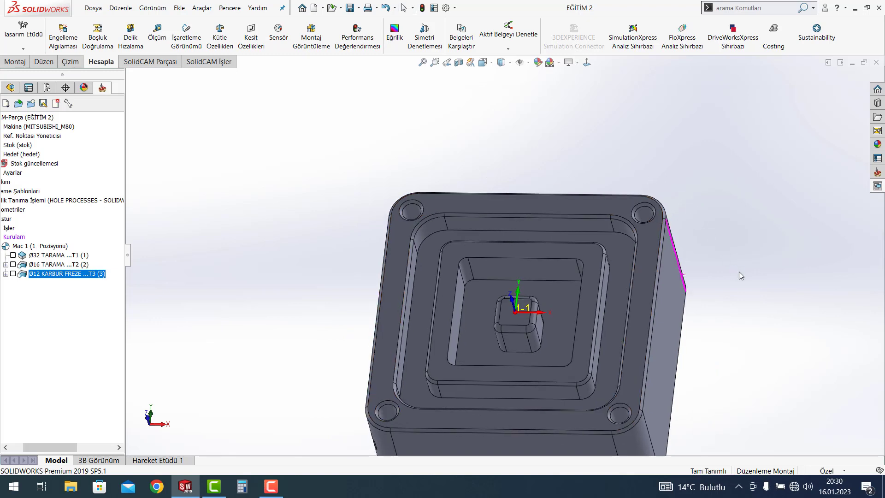
scroll(507, 171, "down", 1)
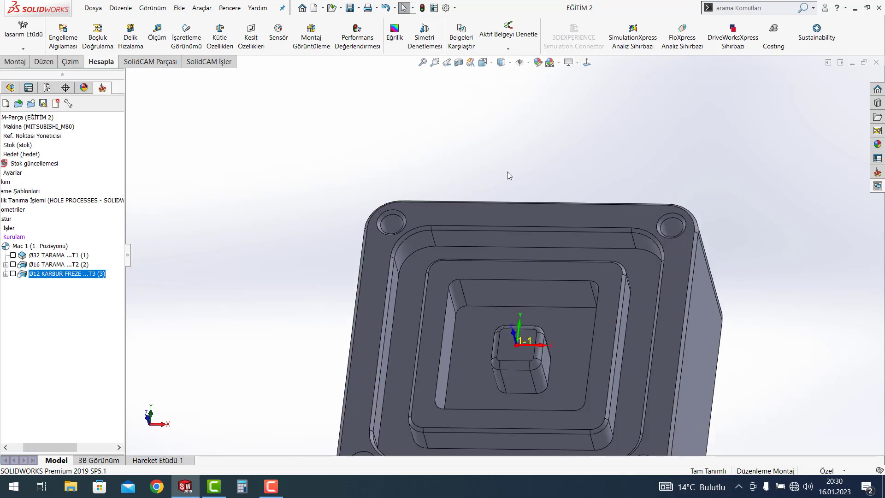
scroll(507, 172, "up", 2)
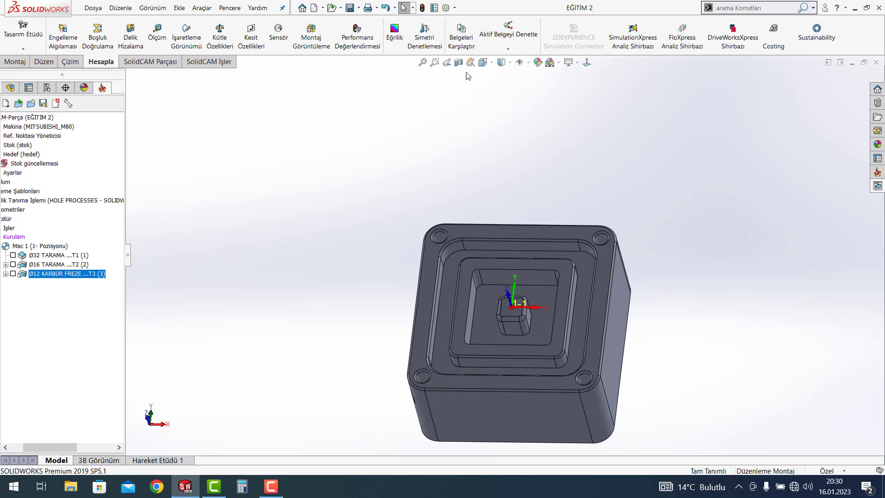
left_click(483, 62)
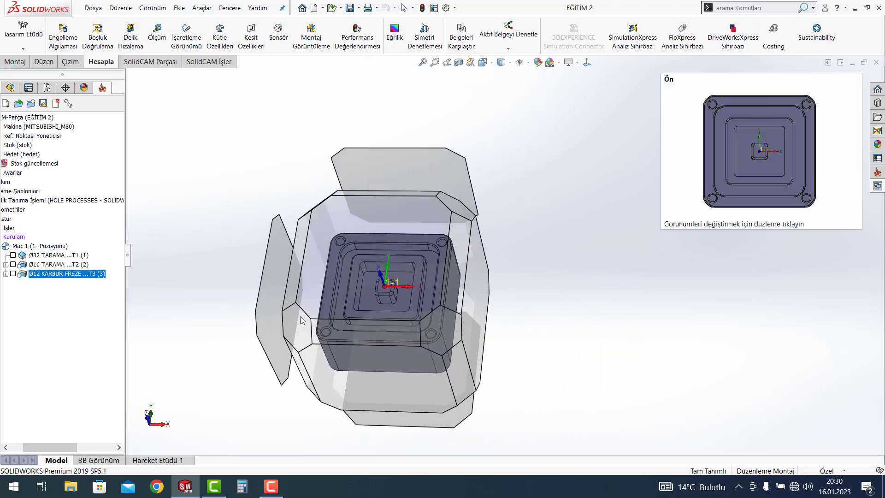
left_click(297, 323)
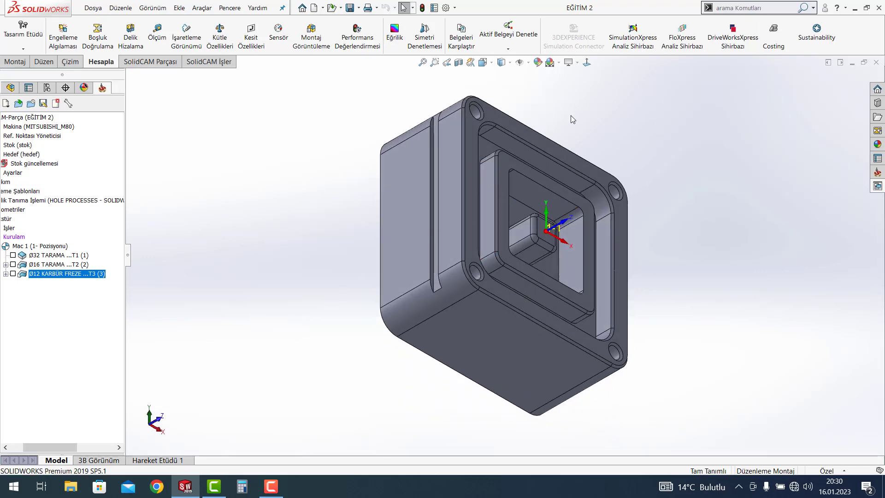
left_click(147, 64)
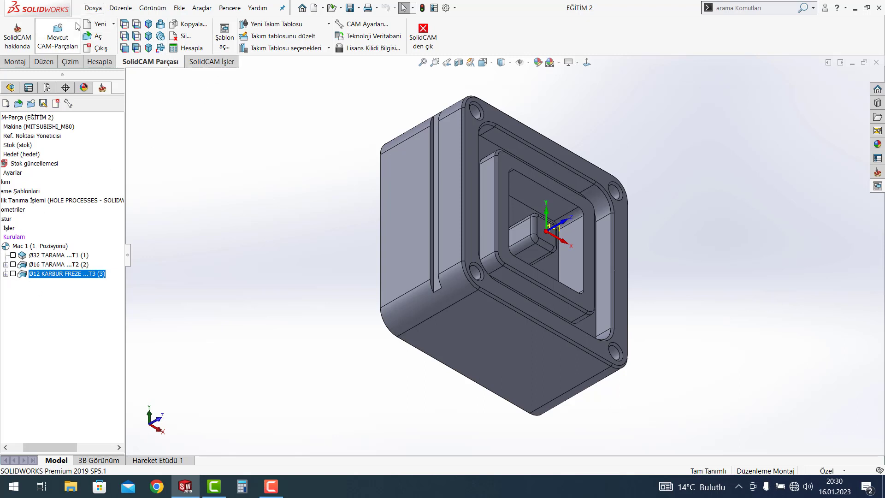
Try a new milling project, dismiss the open-document error, and reopen EĞİTİM 2.prz from recent CAM parts
left_click(103, 28)
left_click(281, 200)
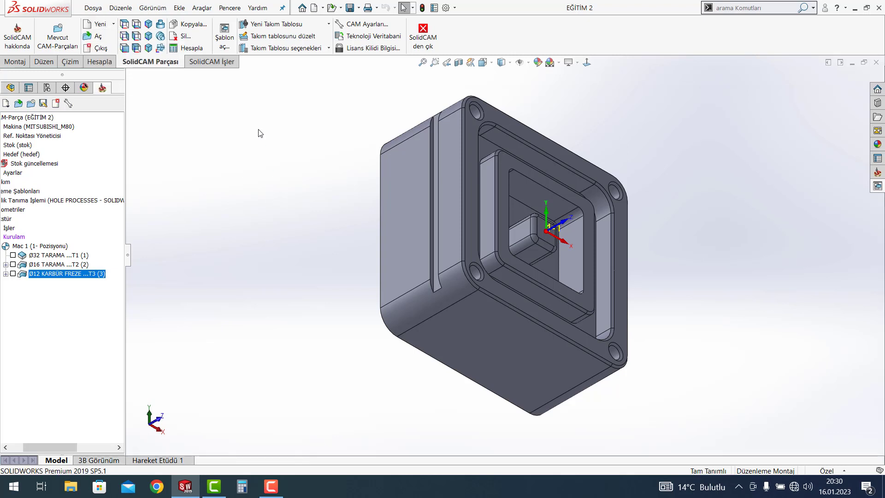
left_click(100, 25)
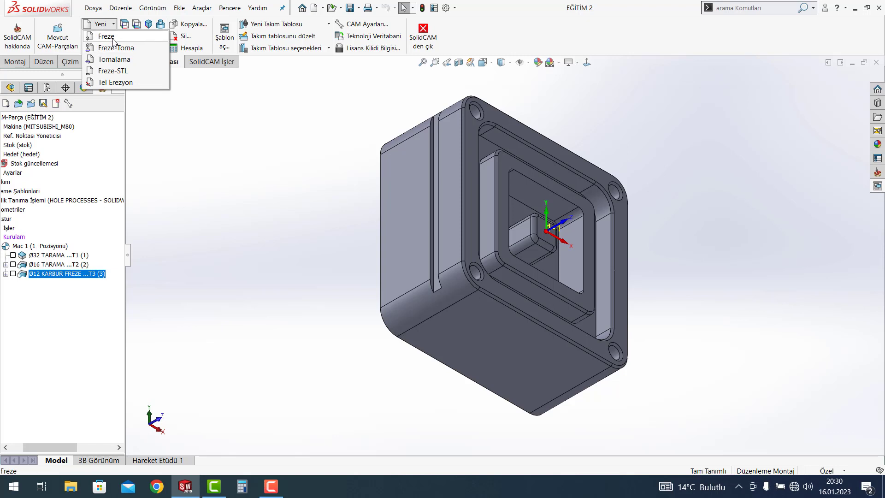
left_click(113, 38)
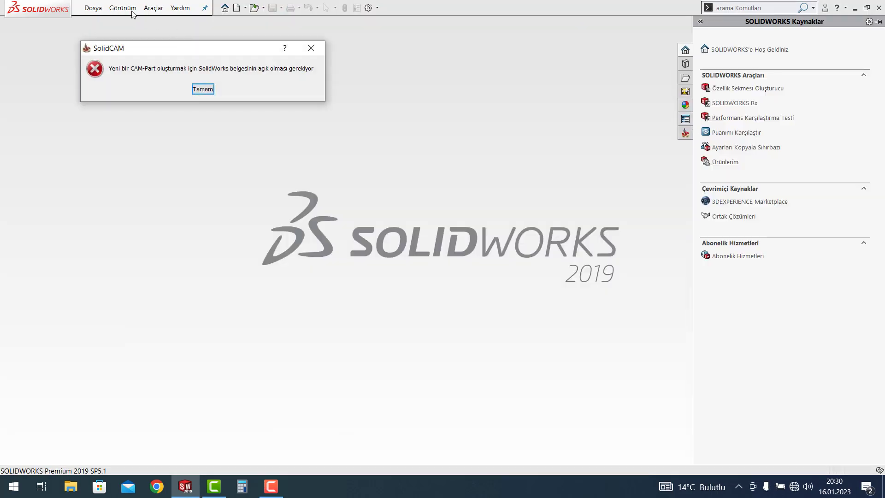
left_click(316, 52)
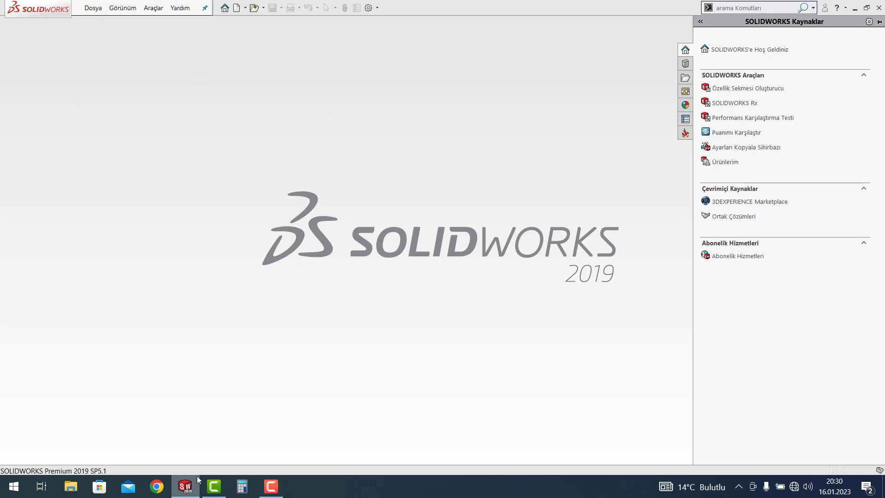
left_click(159, 12)
mouse_move(171, 46)
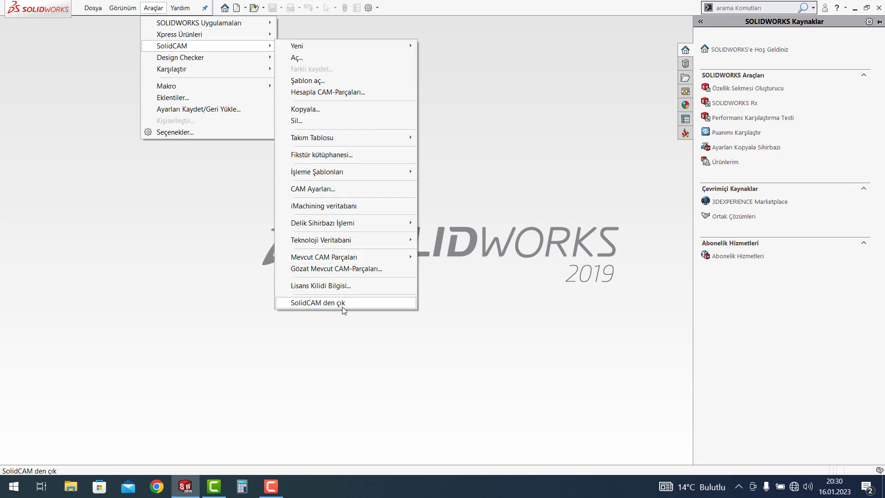
mouse_move(324, 256)
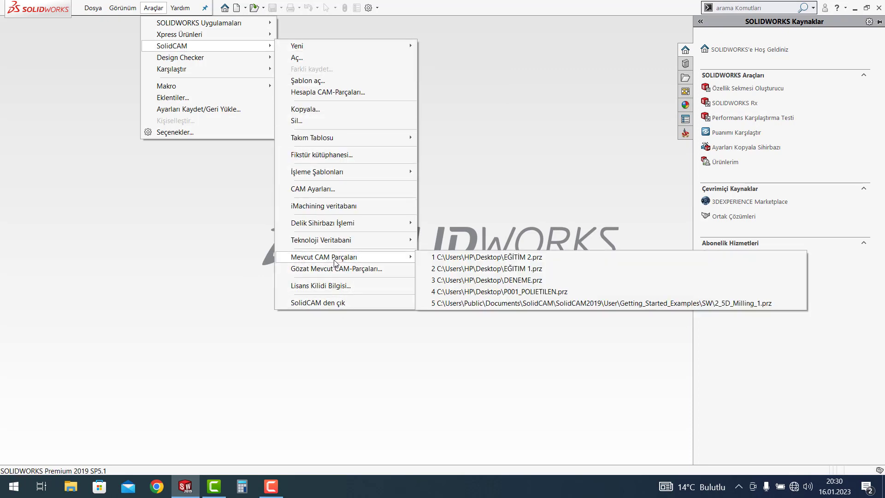
left_click(490, 261)
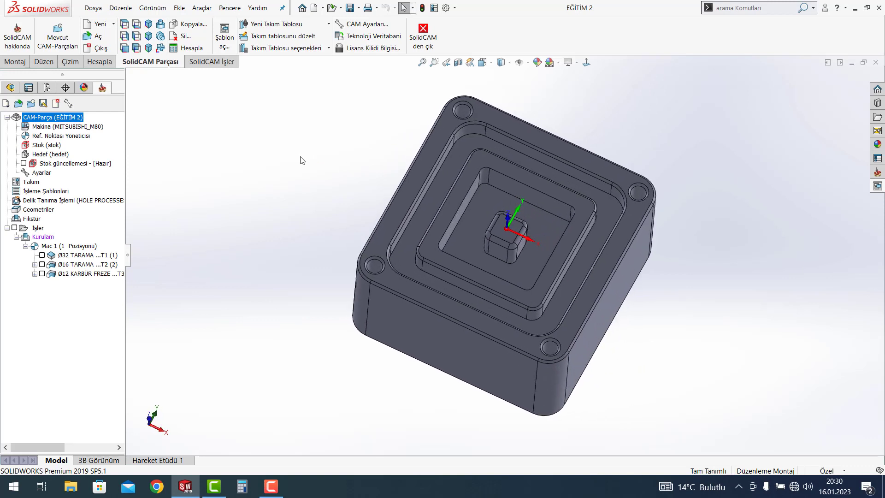
Start a 2.5D pocket operation, cancel it, and start a 2.5D profile operation instead
middle_click_drag(341, 189, 338, 155)
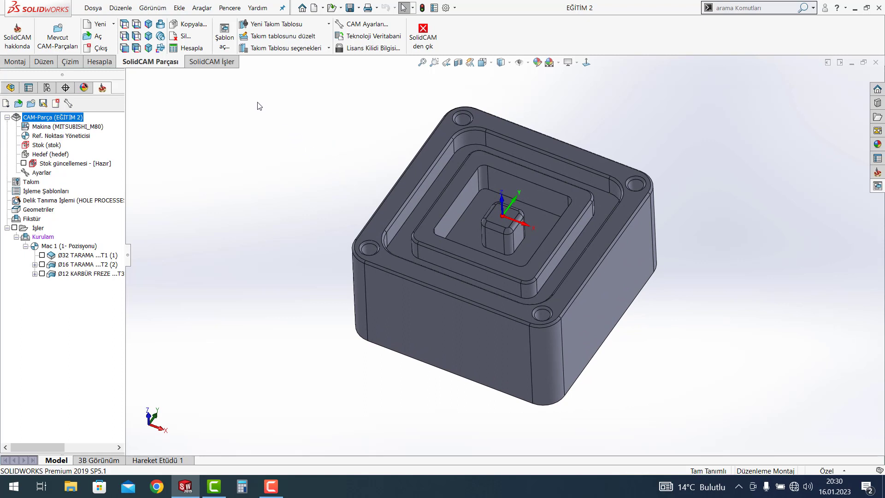
left_click(225, 65)
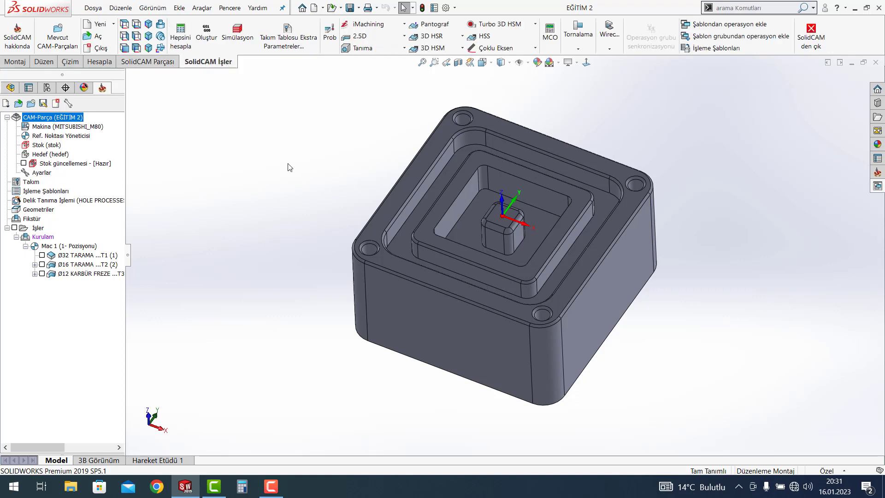
left_click(374, 41)
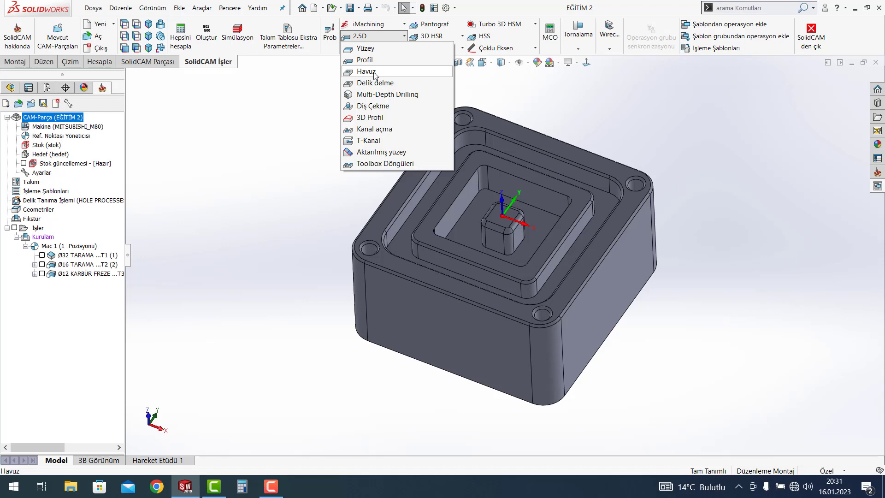
left_click(374, 72)
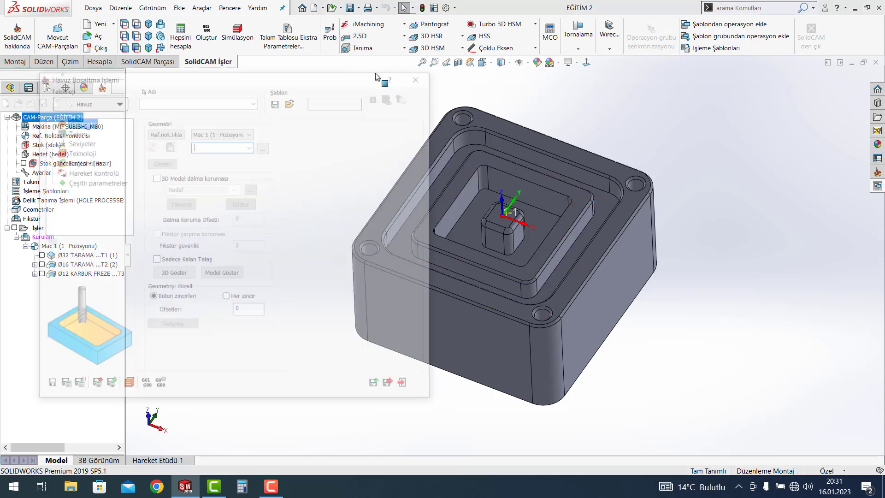
left_click(420, 75)
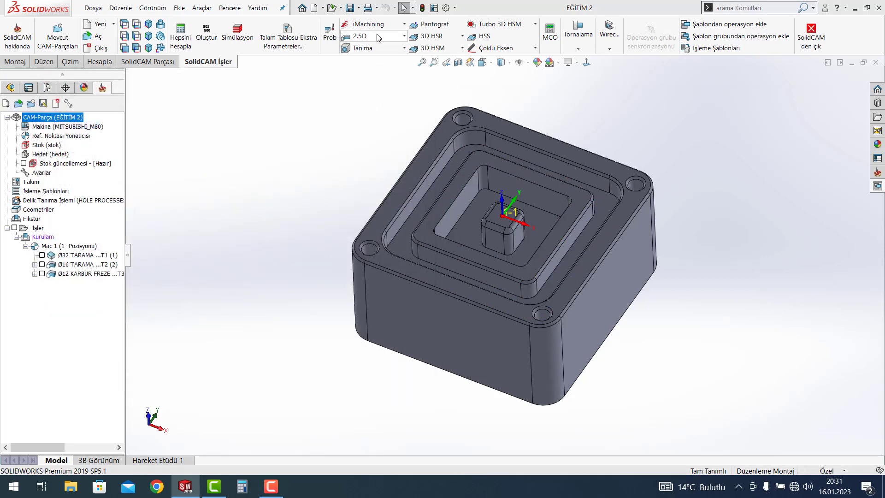
left_click(385, 37)
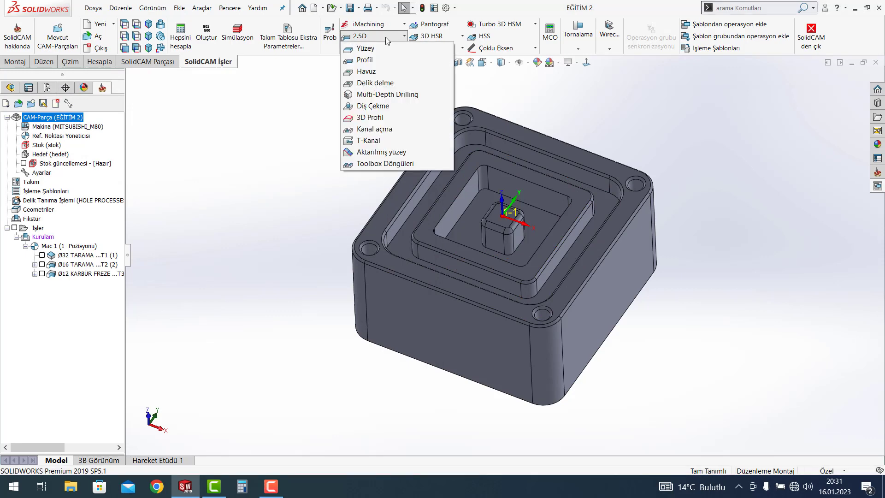
left_click(390, 62)
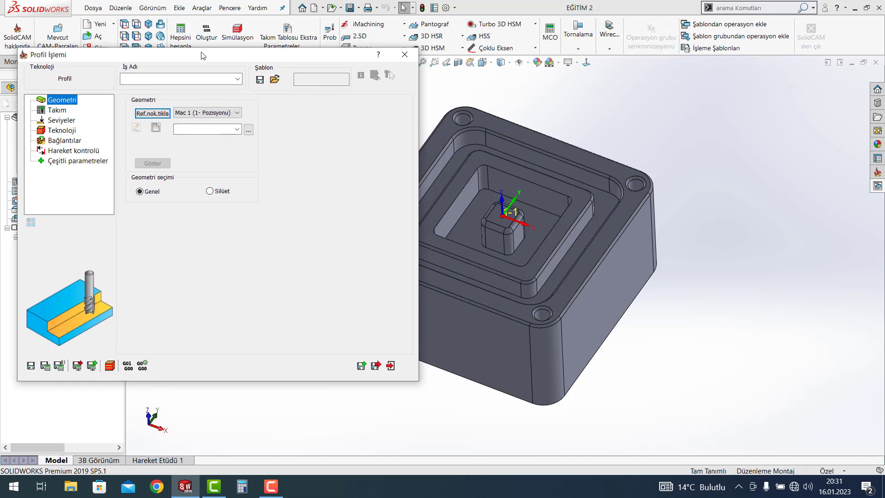
left_click_drag(219, 79, 191, 23)
scroll(559, 193, "up", 3)
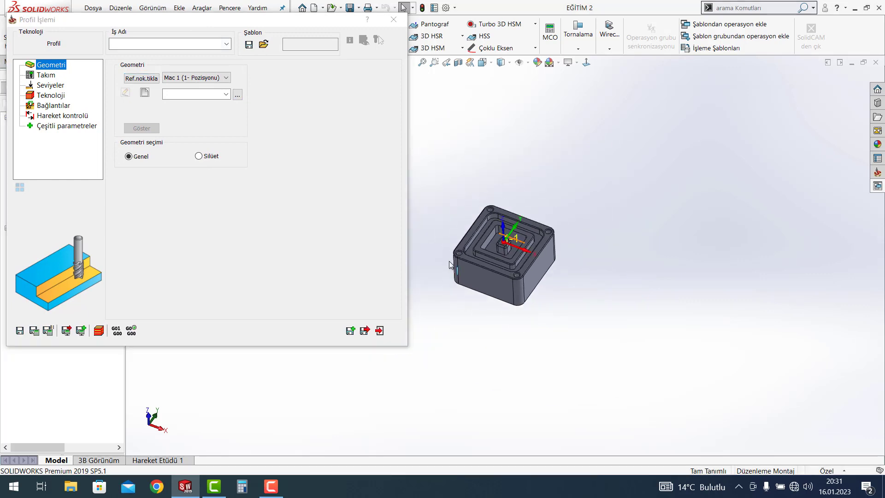
scroll(549, 254, "down", 2)
middle_click_drag(549, 253, 627, 203)
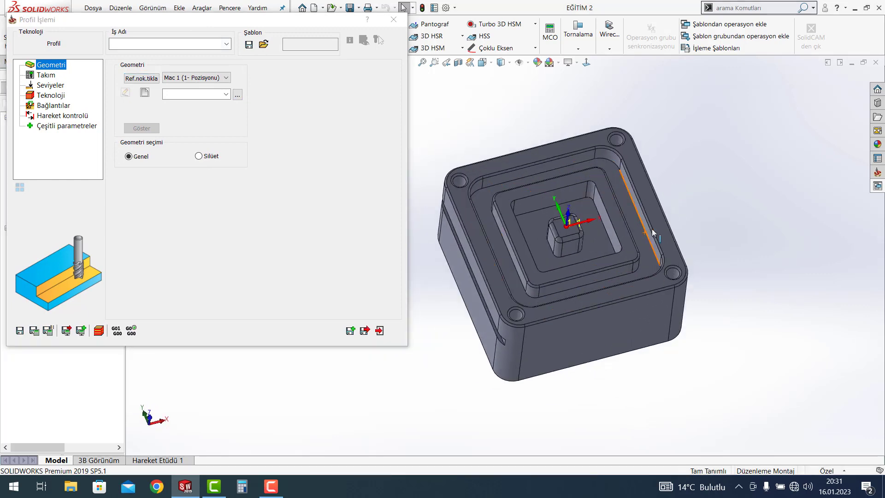
scroll(626, 202, "down", 2)
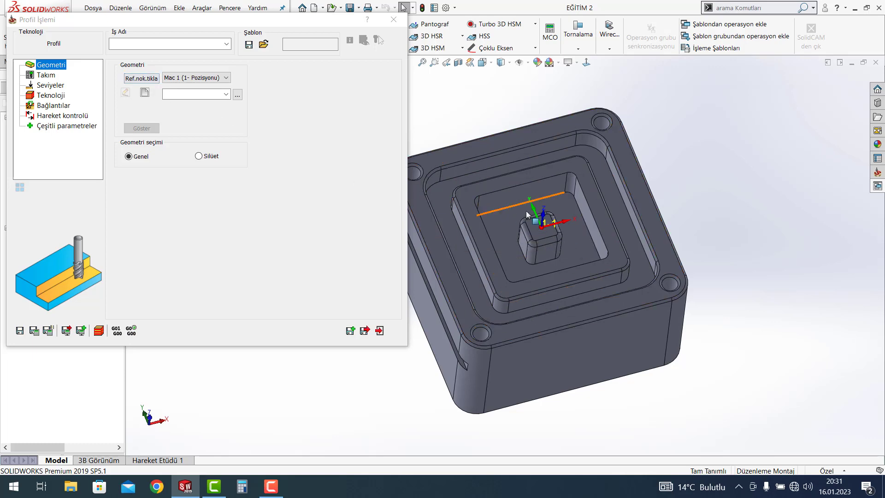
scroll(505, 230, "up", 2)
scroll(455, 229, "down", 3)
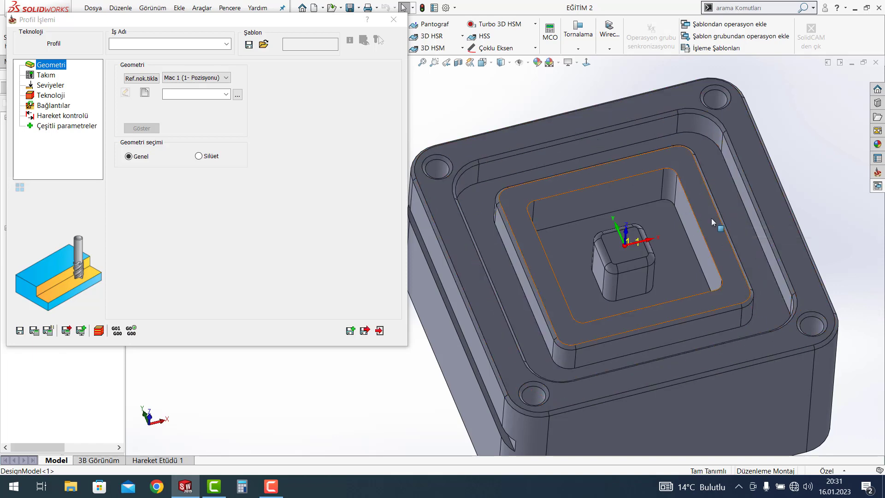
mouse_move(712, 218)
middle_mouse_down()
mouse_move(690, 232)
mouse_move(718, 203)
middle_mouse_up()
scroll(717, 203, "down", 2)
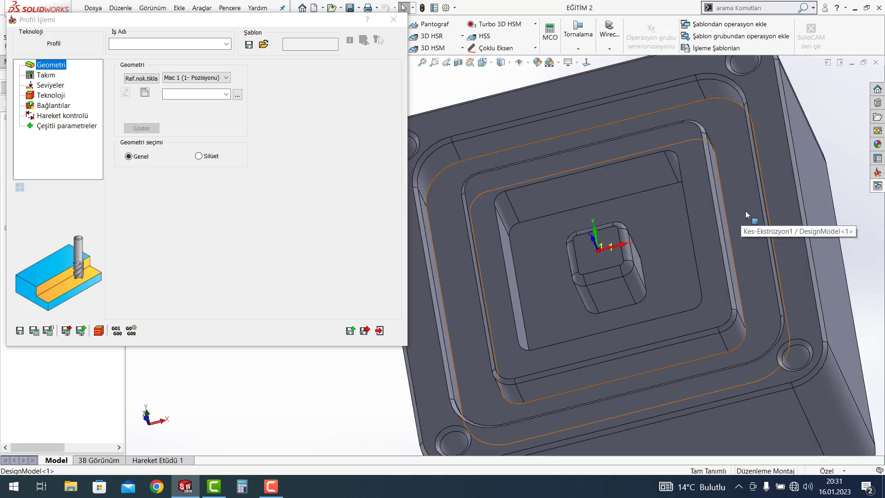
middle_click_drag(748, 220, 784, 232)
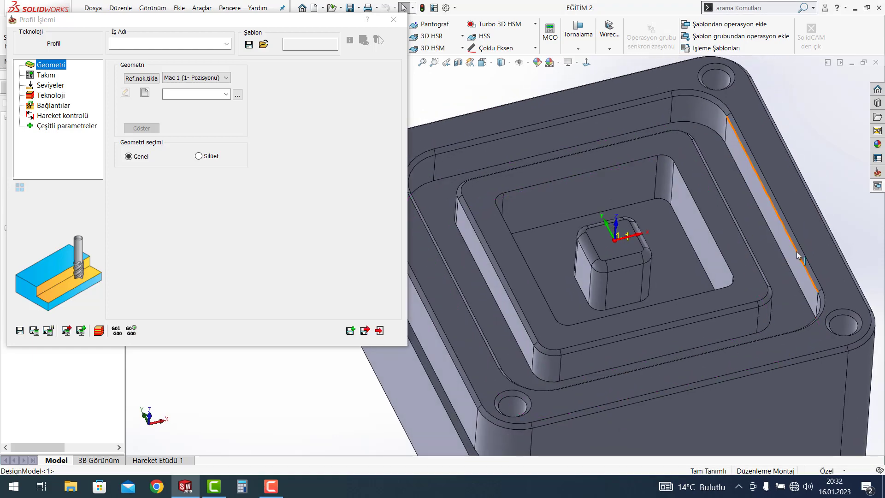
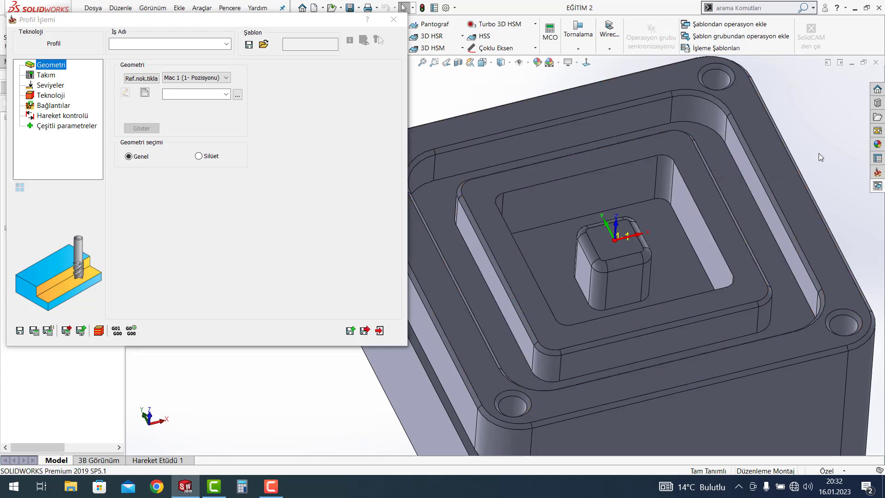
Start a new profile geometry and chain the closed outer wall contour
scroll(525, 263, "up", 1)
scroll(490, 291, "up", 3)
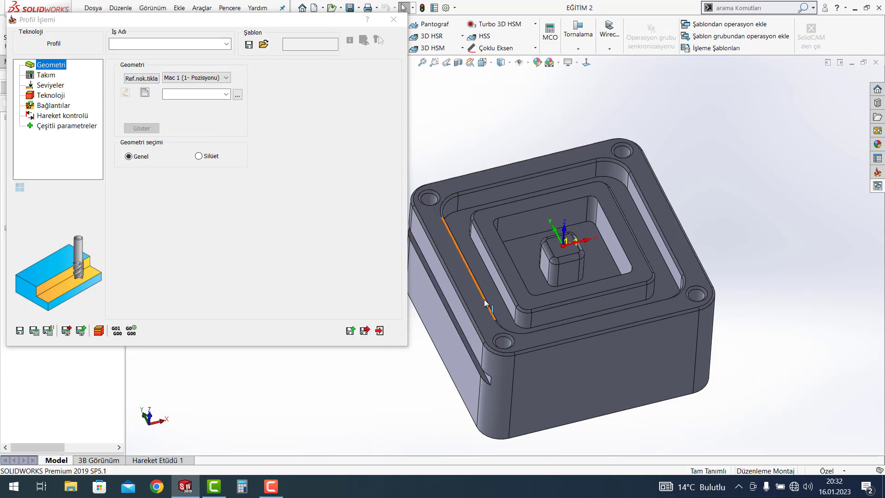
scroll(450, 210, "down", 2)
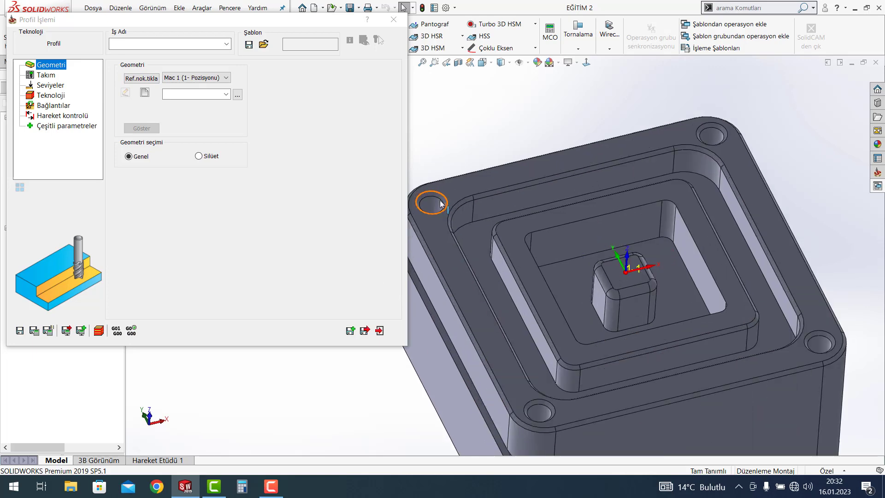
scroll(452, 212, "down", 2)
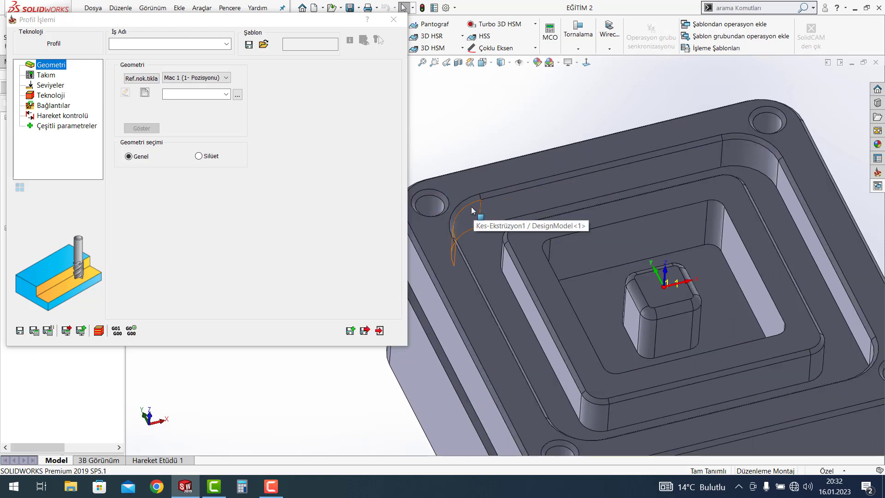
scroll(455, 226, "up", 2)
scroll(456, 227, "up", 2)
scroll(533, 349, "down", 2)
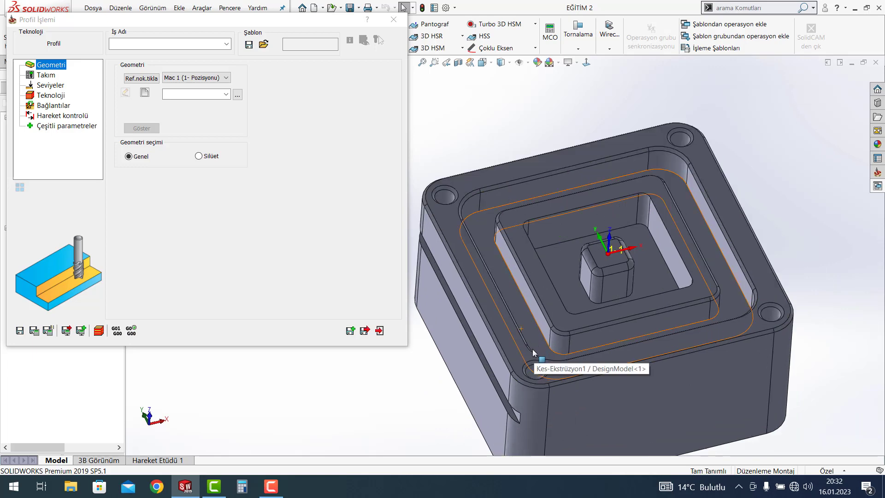
scroll(530, 346, "down", 2)
scroll(528, 344, "down", 2)
scroll(523, 327, "down", 2)
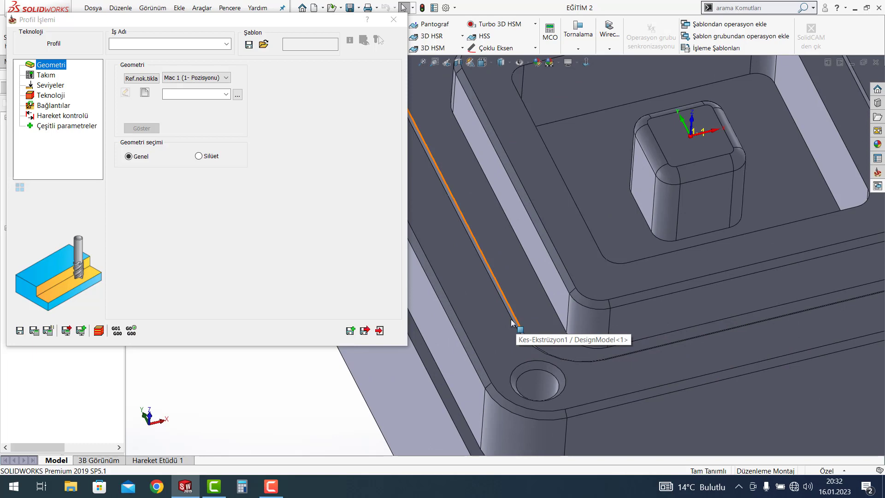
left_click(145, 94)
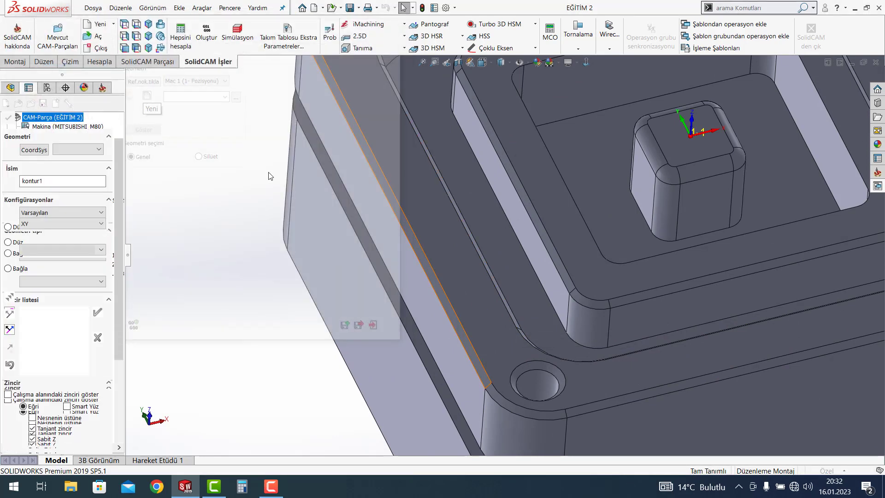
scroll(506, 303, "up", 5)
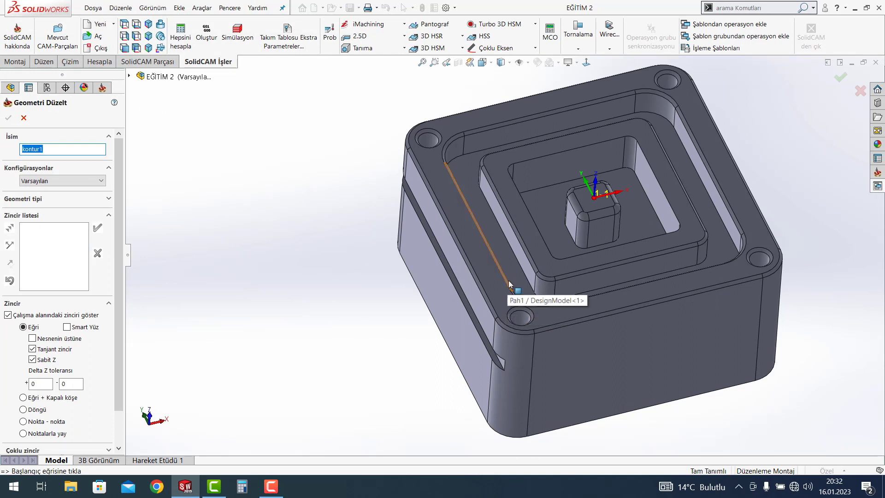
left_click(734, 226)
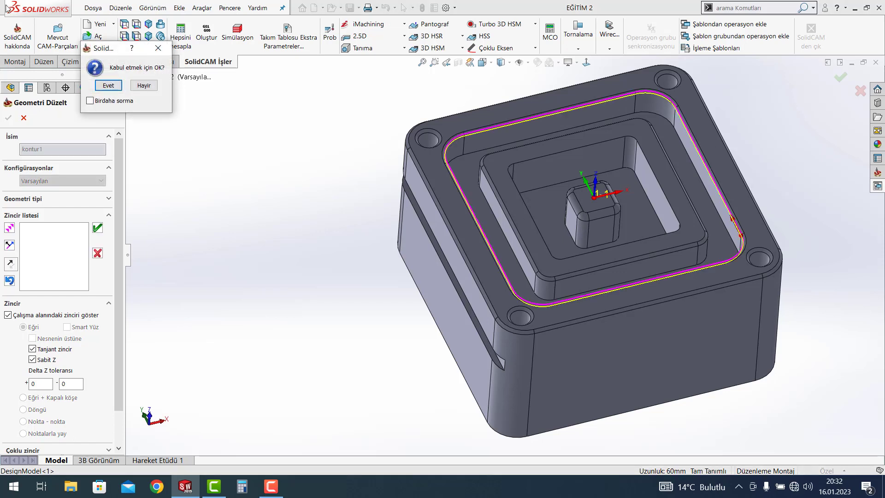
left_click(109, 85)
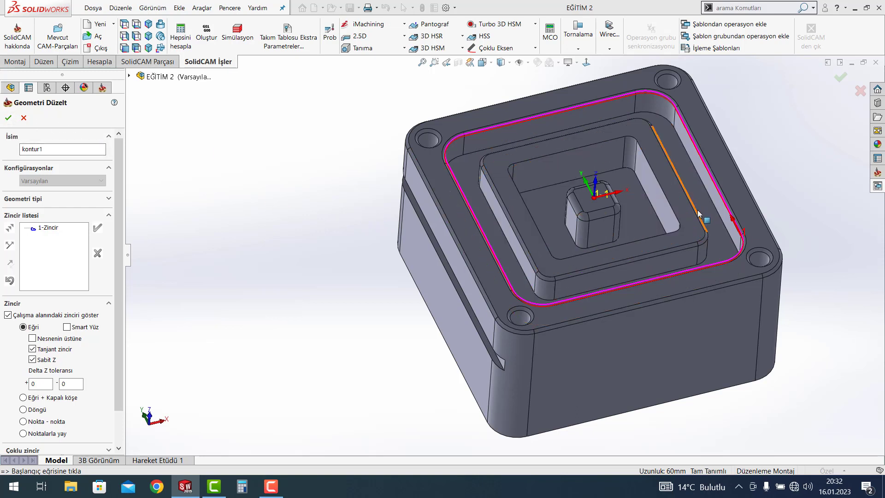
Chain the inner step wall contour and finish geometry kontur1
scroll(705, 226, "down", 2)
scroll(707, 228, "down", 2)
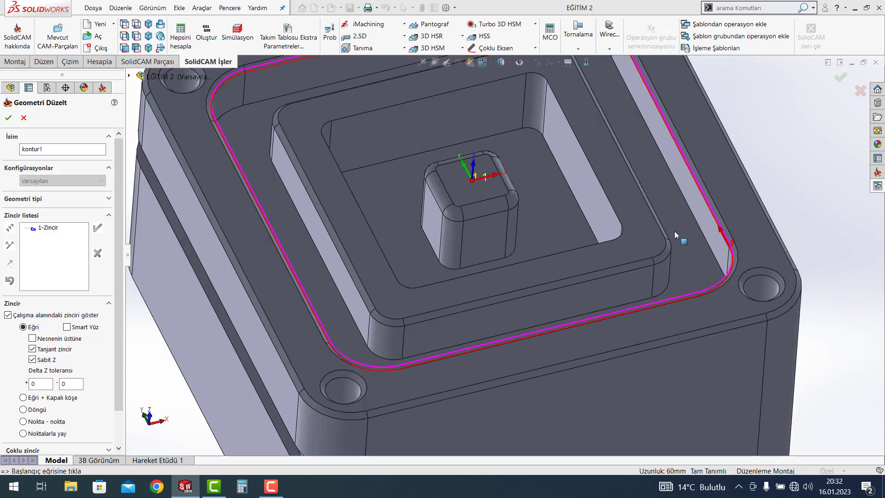
scroll(674, 231, "down", 2)
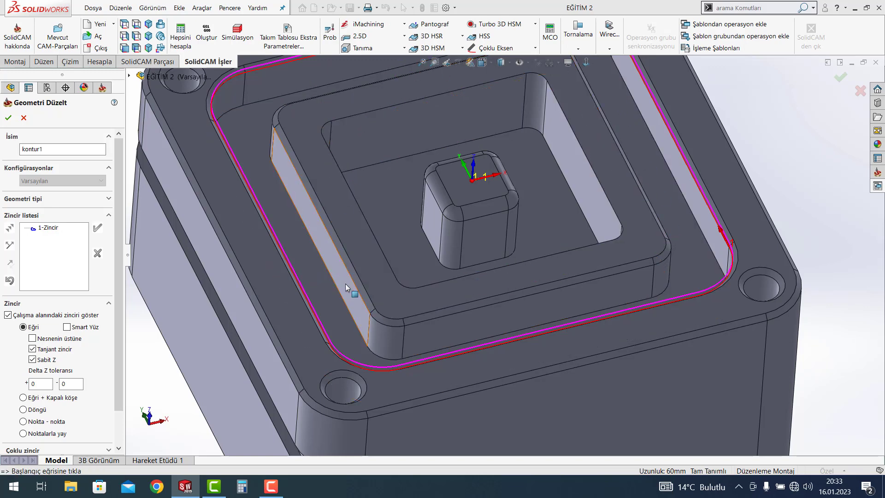
left_click(368, 314)
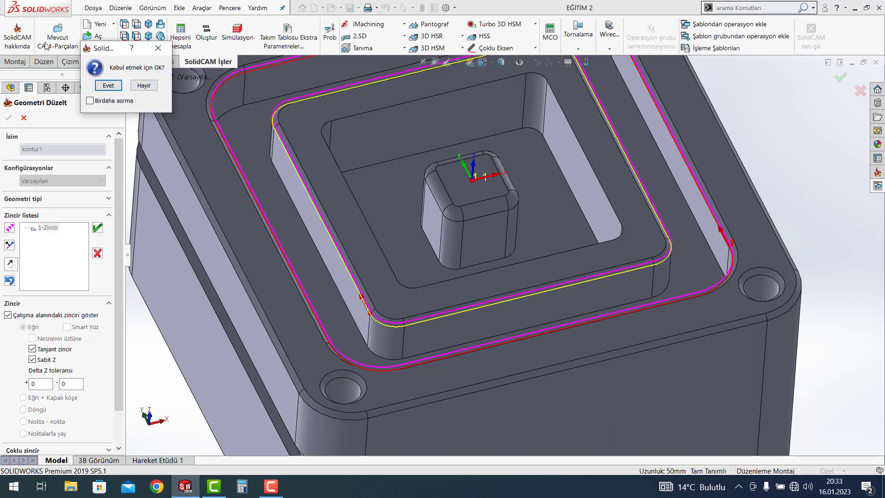
left_click(113, 86)
key("f")
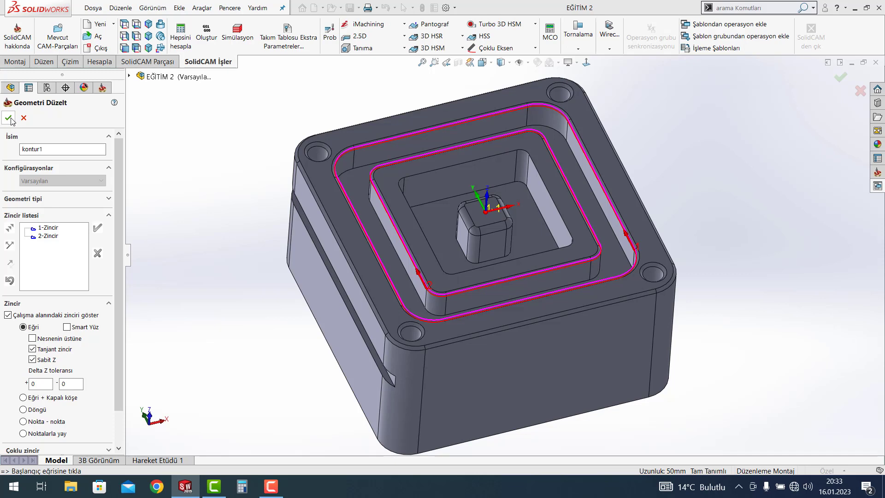
left_click(8, 118)
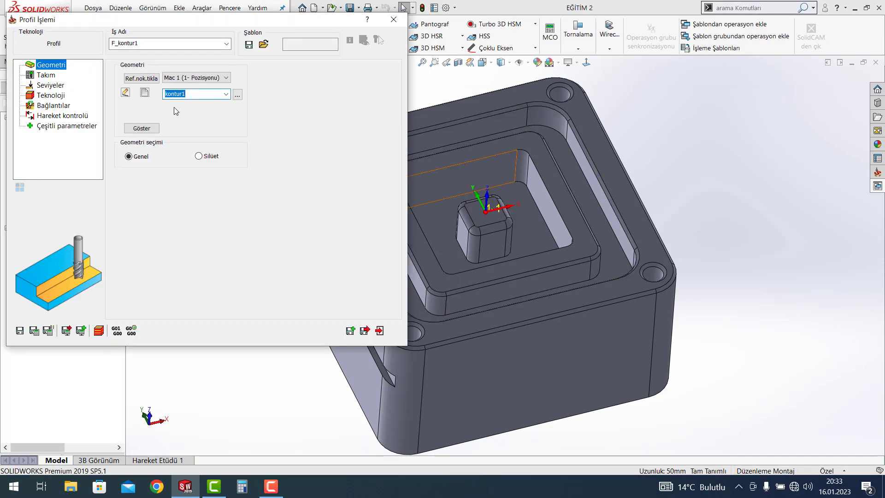
Define tool 4 as an 8 mm Parmak freze end mill with 4 flutes
left_click(46, 75)
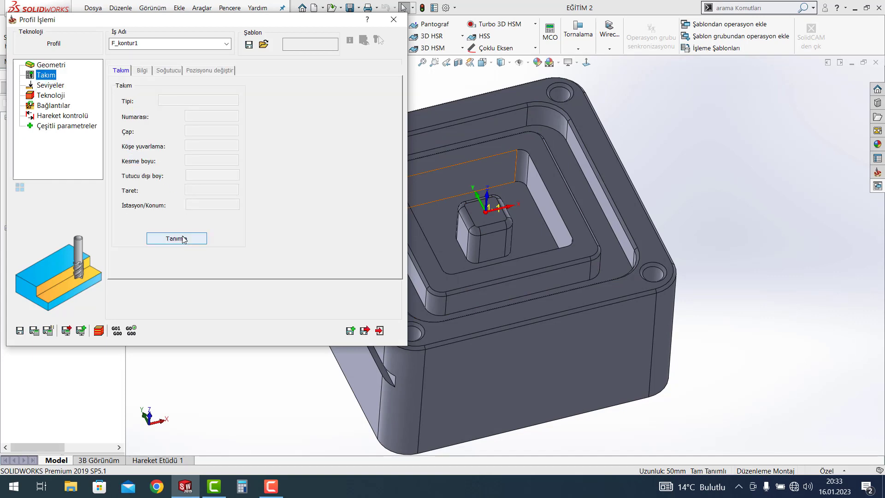
left_click(186, 237)
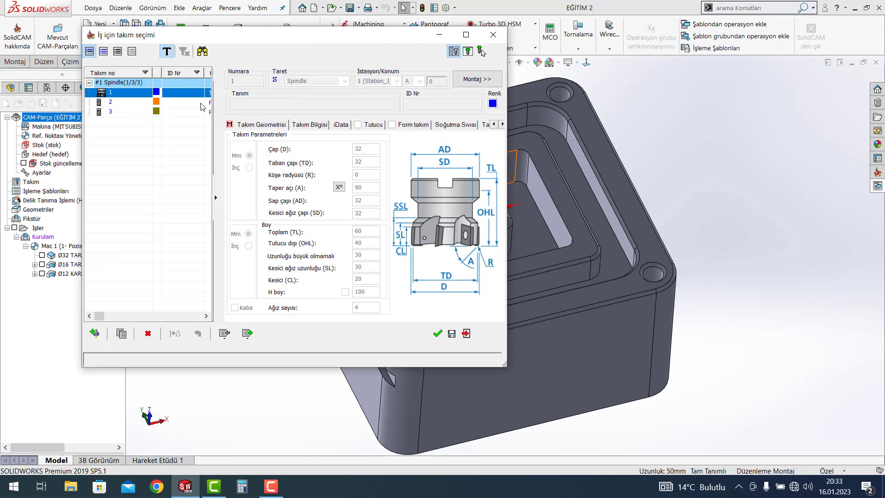
left_click(95, 334)
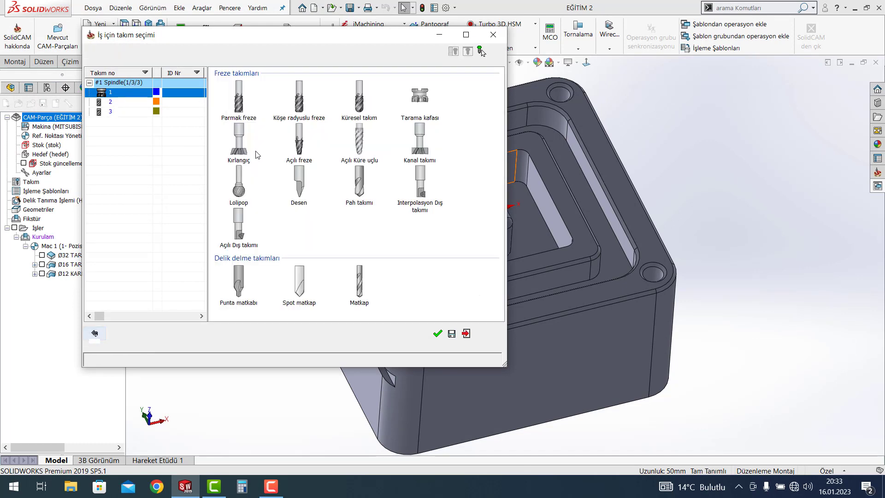
left_click(242, 113)
left_click(364, 158)
type("8")
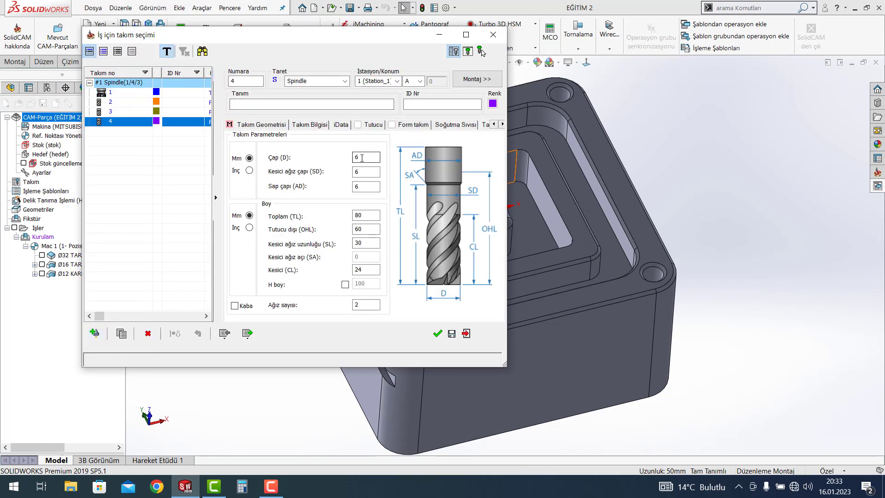
left_click(366, 304)
type("4")
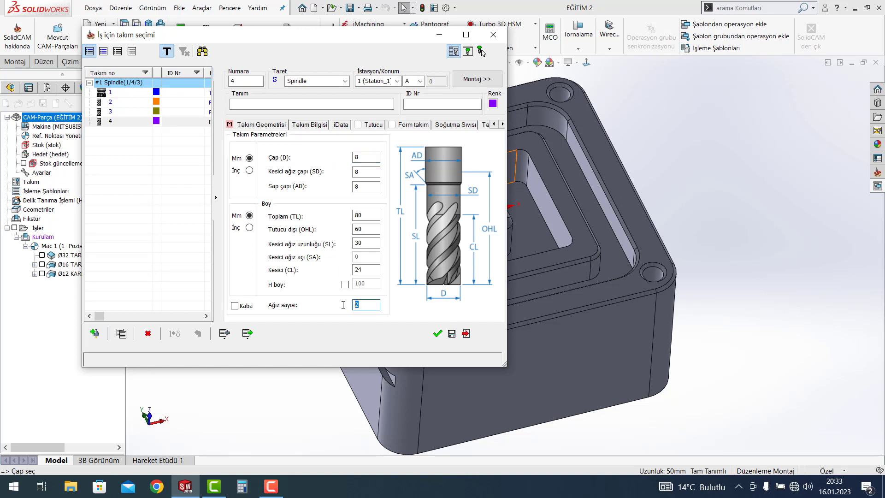
left_click(438, 335)
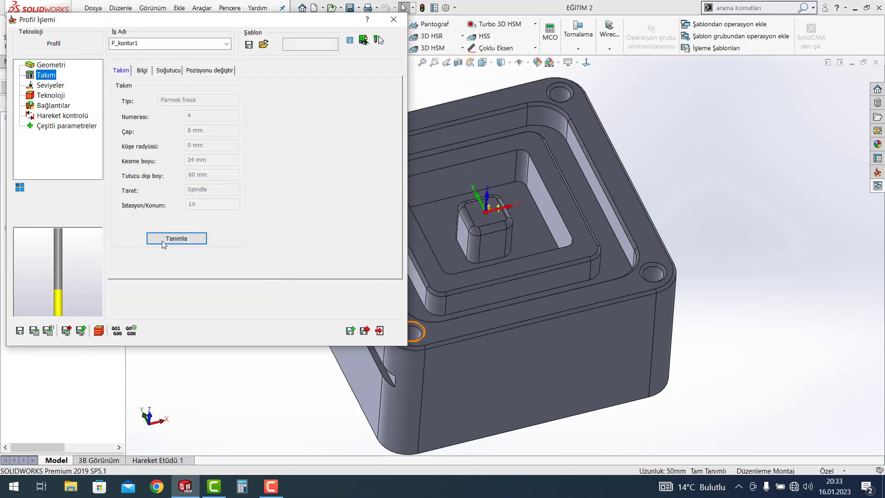
Set cutting speed to 150 and disable separate finishing spindle speed and XY feed
left_click(143, 70)
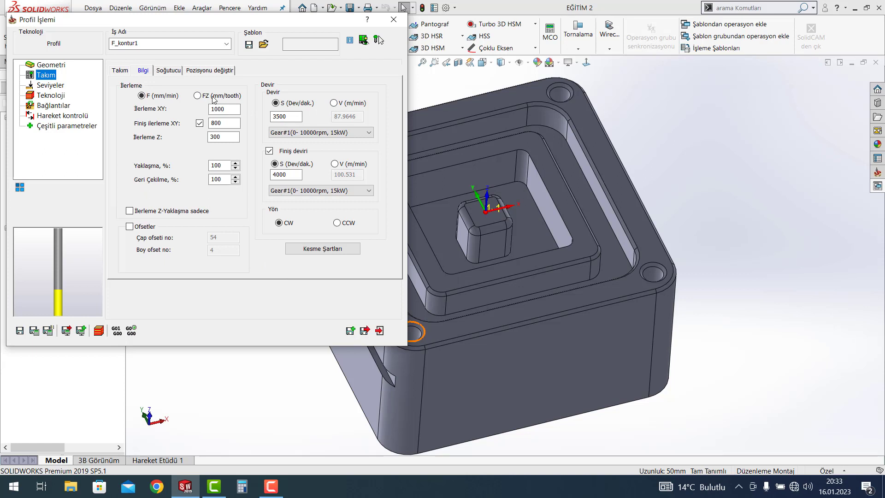
left_click(334, 105)
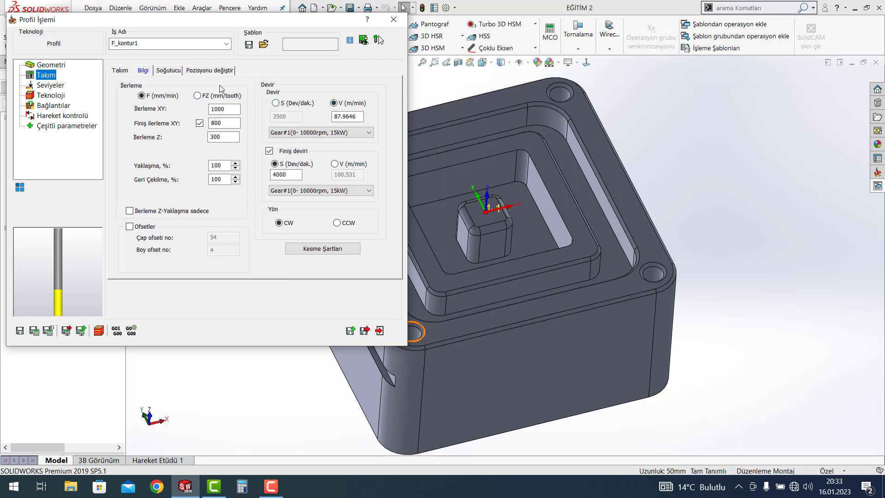
left_click_drag(359, 116, 335, 121)
type("150")
left_click(197, 96)
left_click(235, 111)
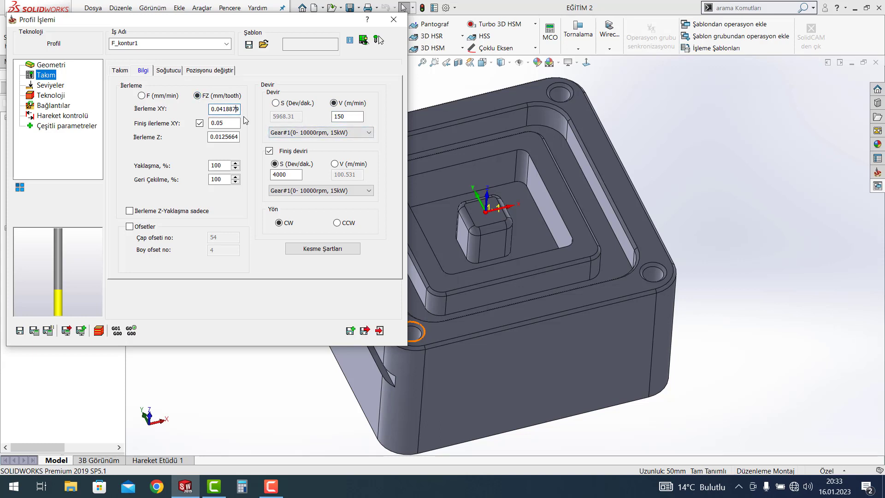
key("BackSpace")
key("BackSpace")
key("BackSpace")
type("0.05")
left_click(269, 150)
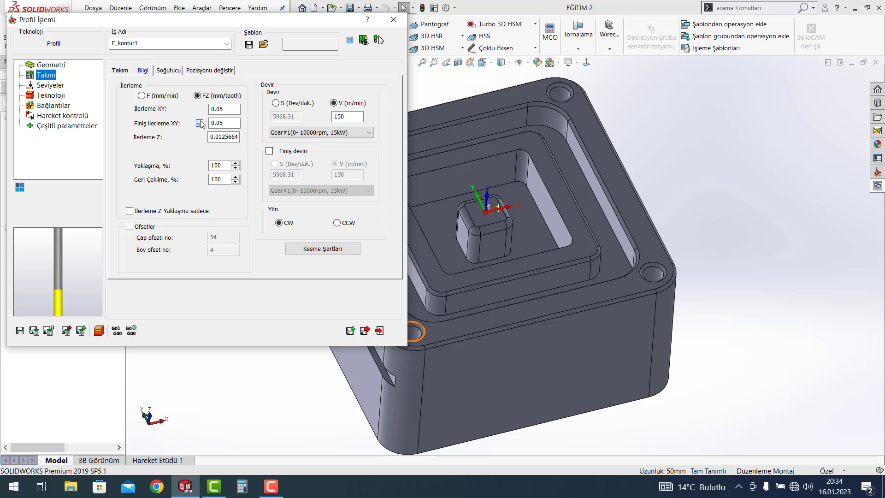
left_click(200, 123)
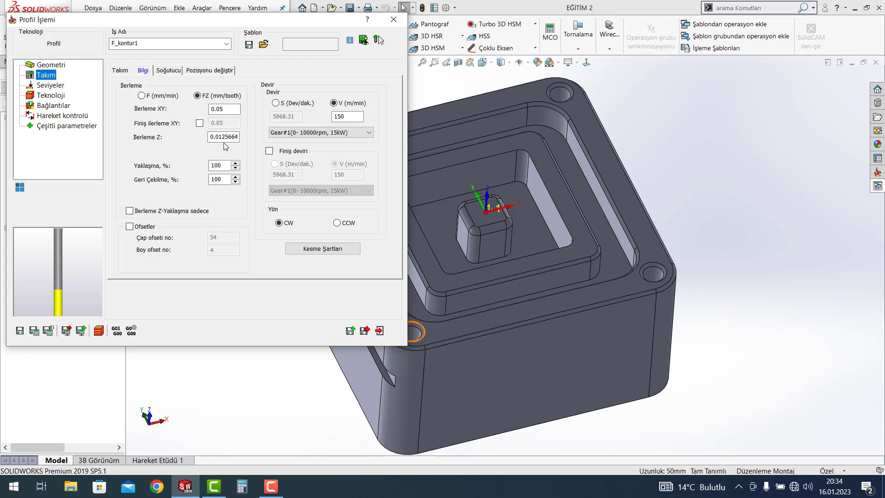
Use mm/min feeds with spindle speed in rpm, and set Z feed to 300
left_click(157, 97)
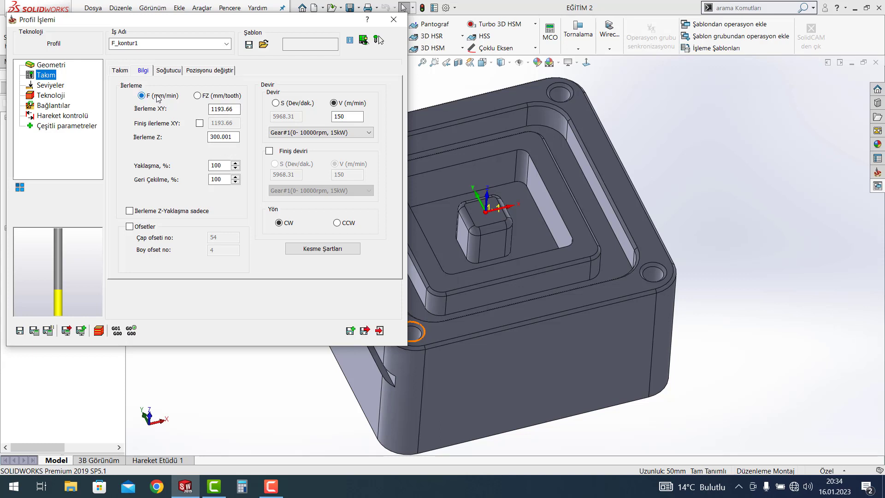
left_click(211, 98)
left_click(293, 104)
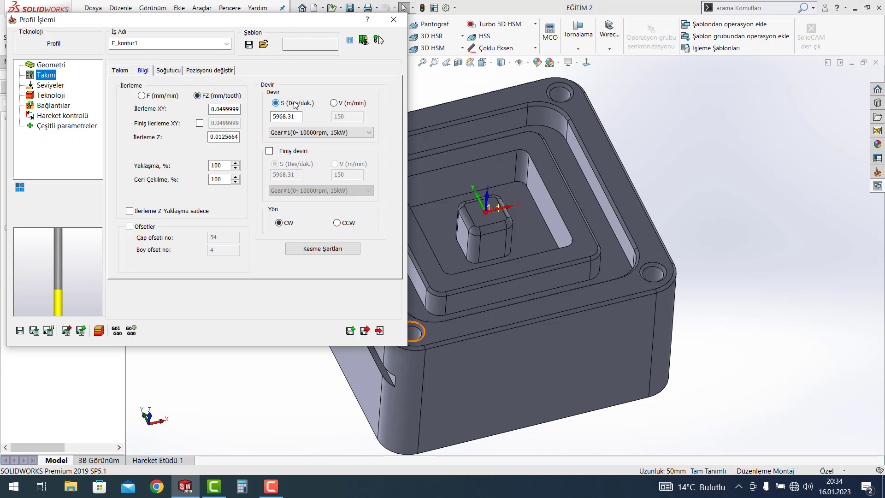
left_click(334, 103)
left_click(142, 96)
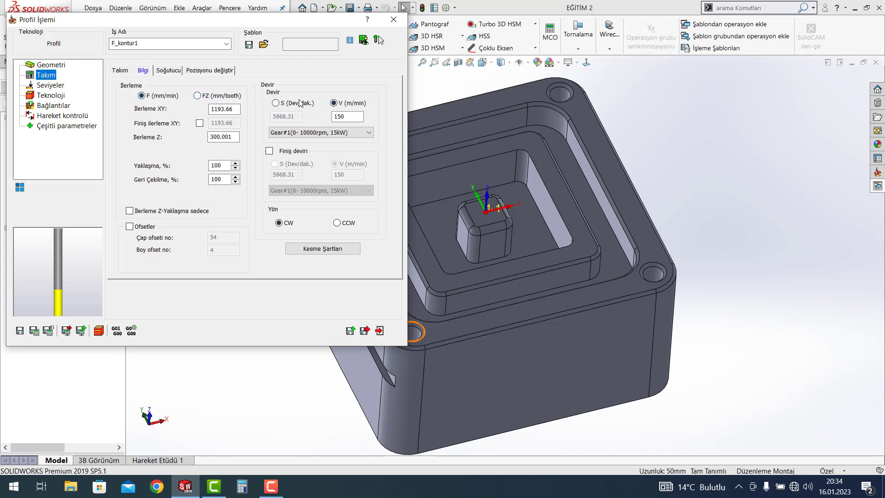
left_click(299, 102)
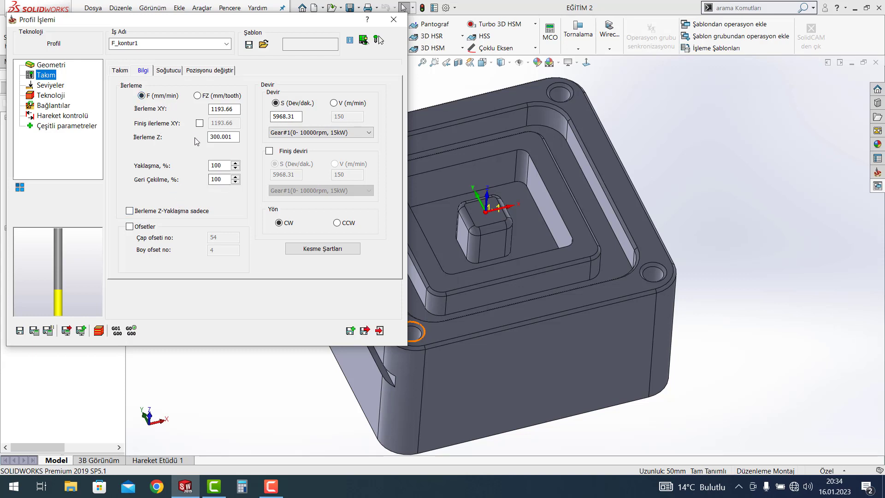
left_click_drag(234, 137, 197, 132)
type("300")
Pick the part top face as work top and the pocket floor as profile depth
left_click(51, 85)
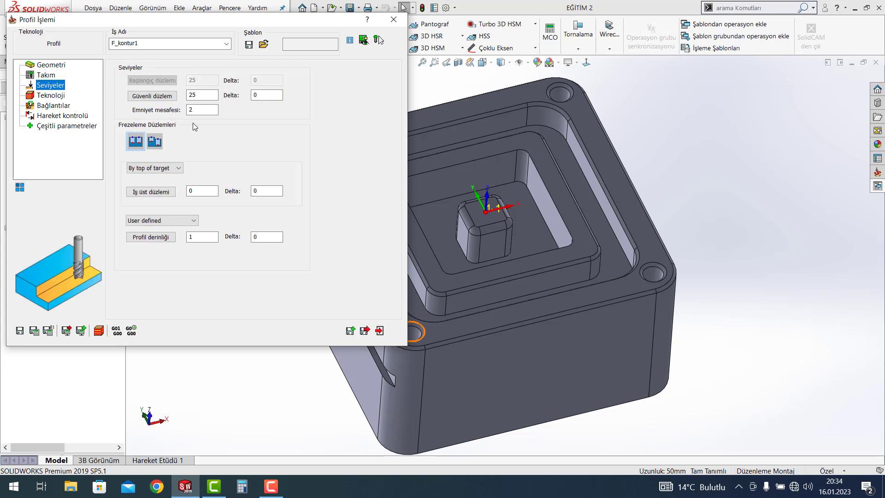
left_click(201, 95)
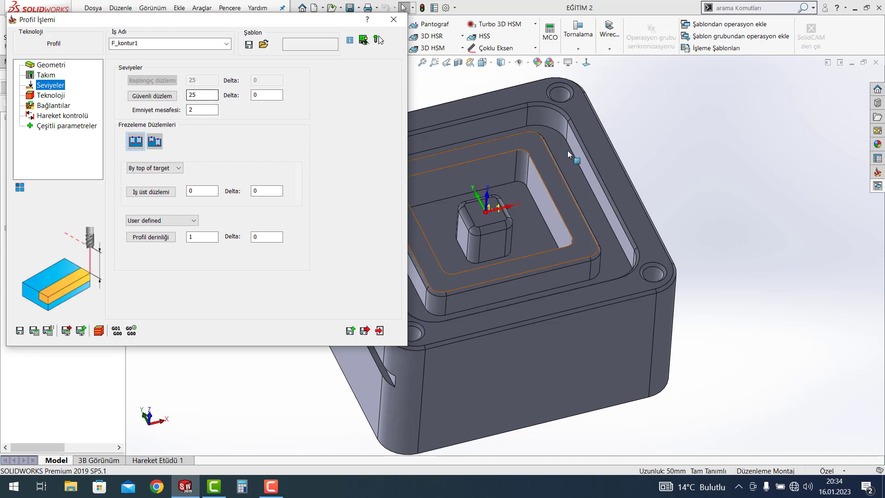
left_click(190, 191)
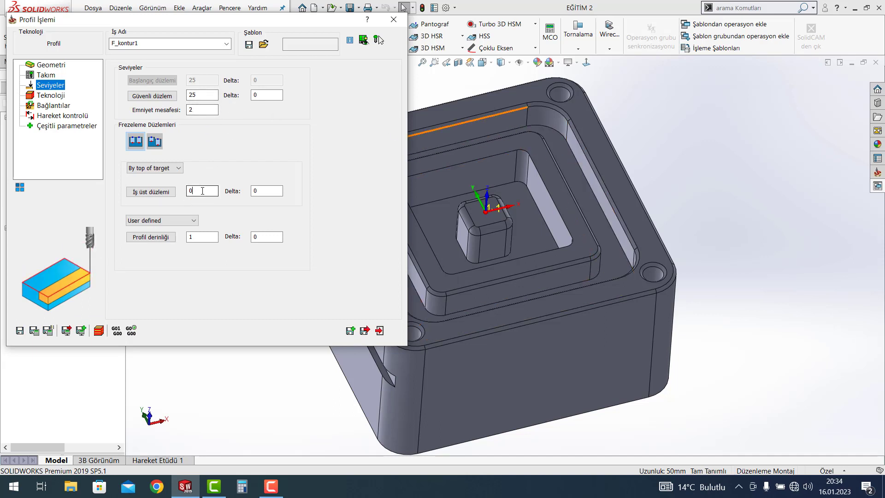
left_click(609, 170)
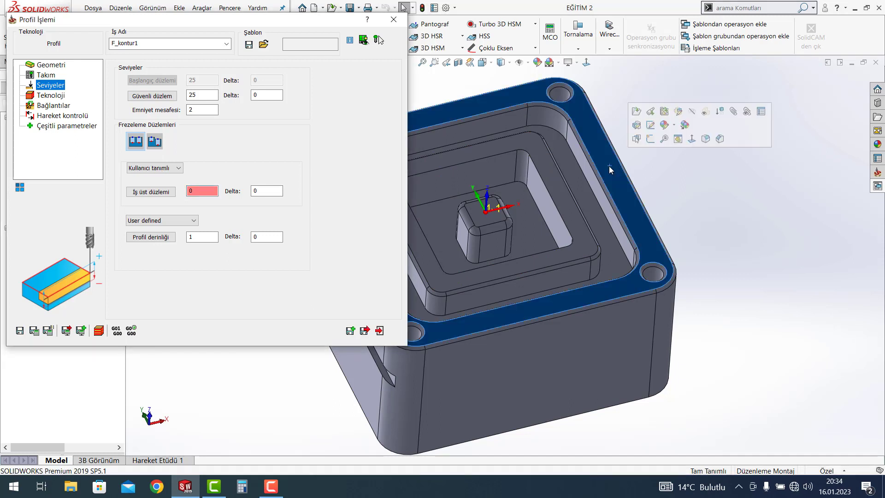
left_click(200, 237)
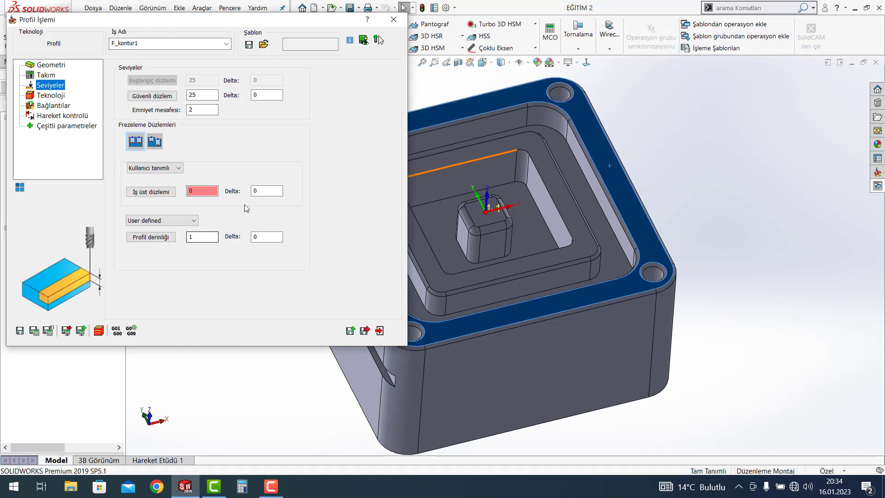
left_click(185, 235)
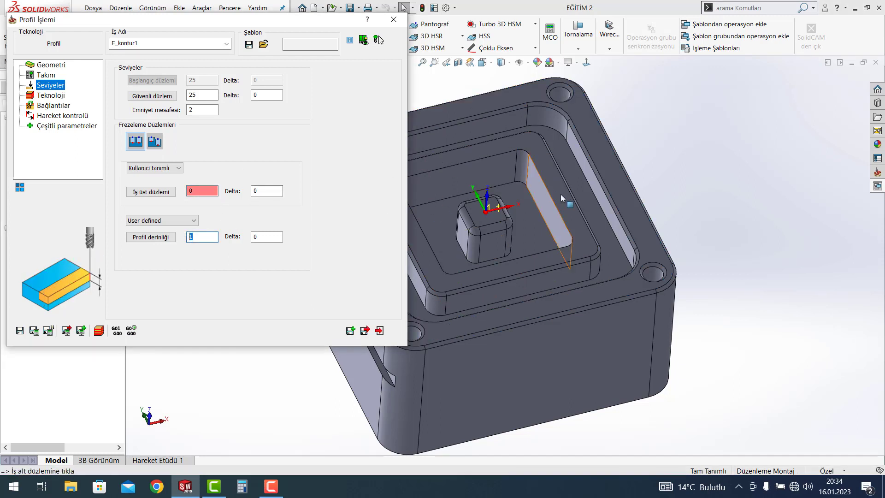
left_click(606, 233)
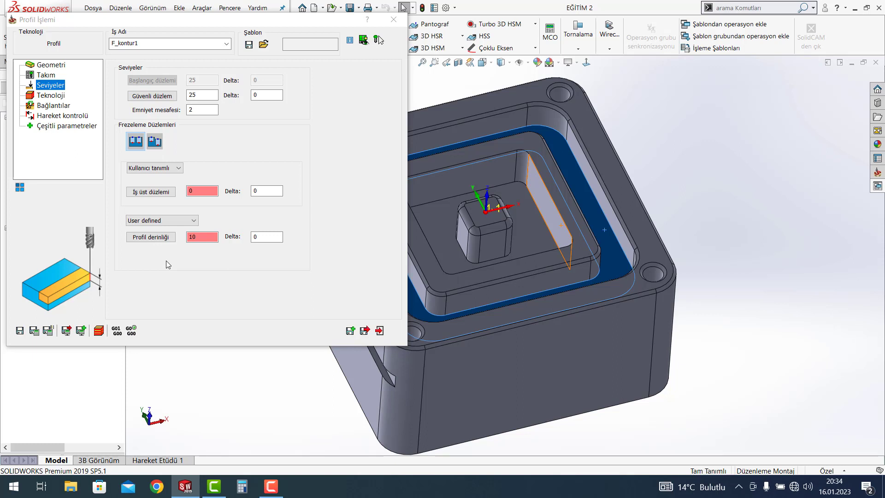
Set the work top delta to 0.5, giving a 10.5 profile depth
double_click(261, 190)
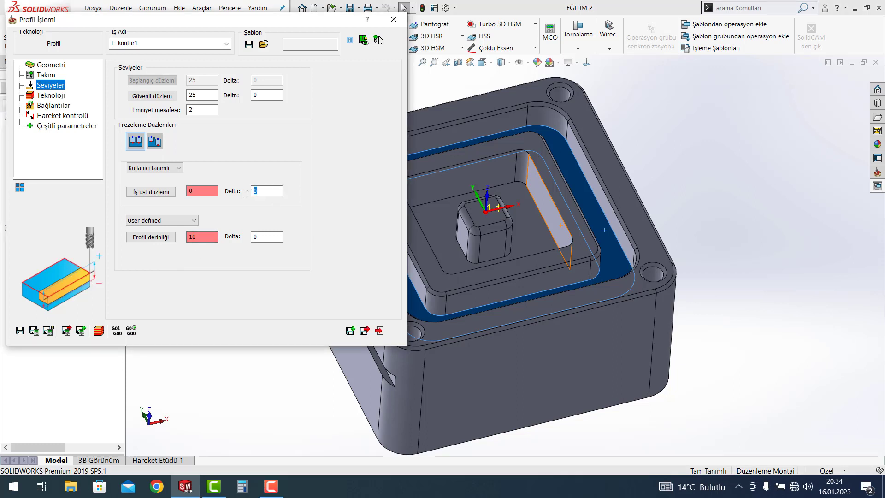
type(".5")
left_click(262, 235)
double_click(259, 237)
left_click(59, 97)
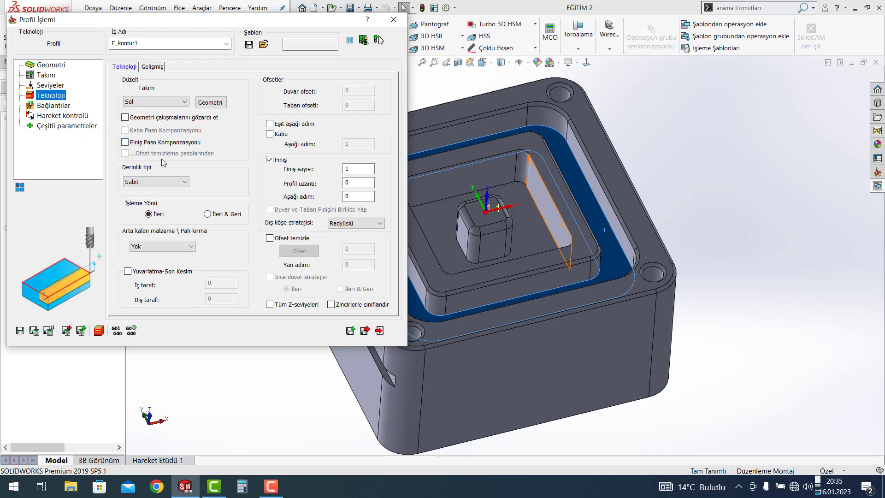
Set depth type to Helisel with roughing on and finishing off
left_click(210, 103)
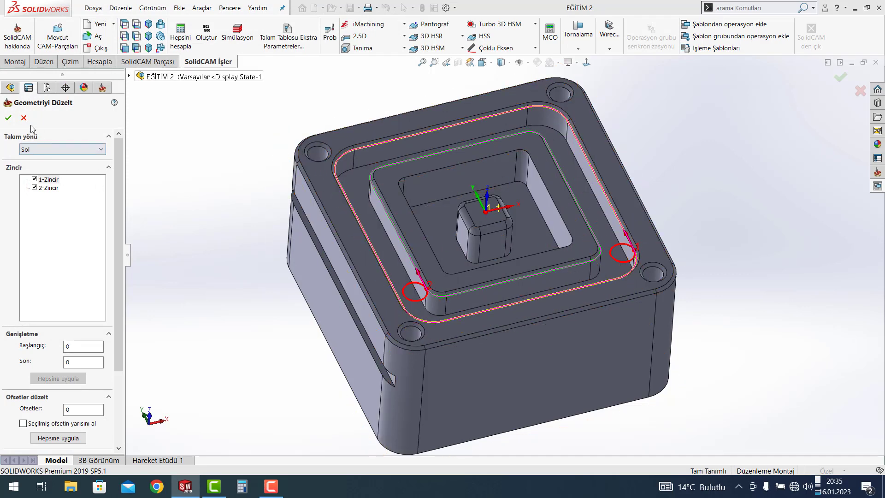
left_click(7, 118)
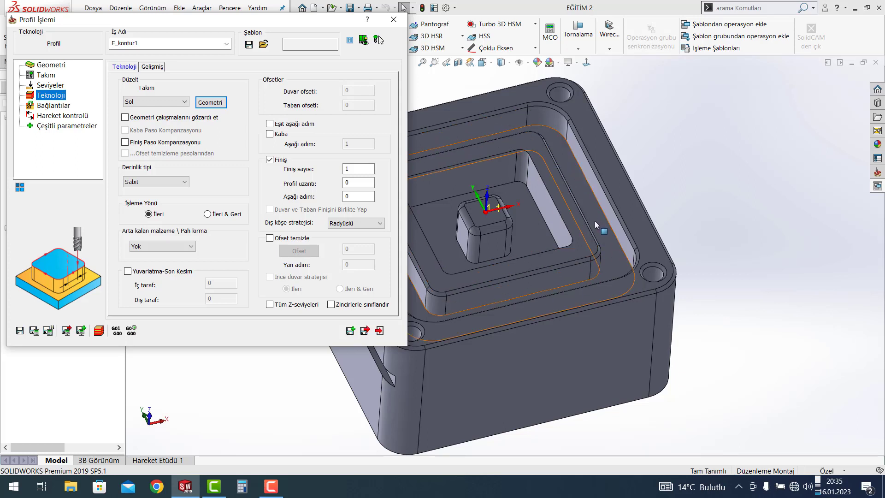
left_click(144, 182)
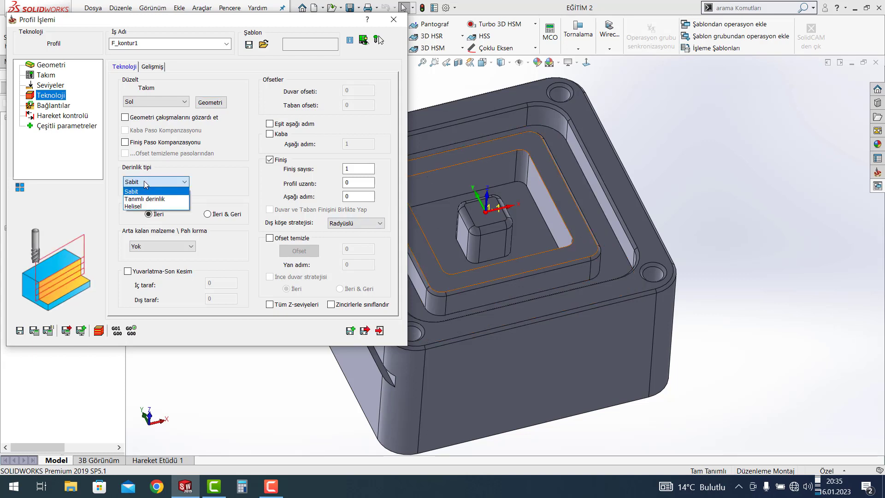
left_click(143, 206)
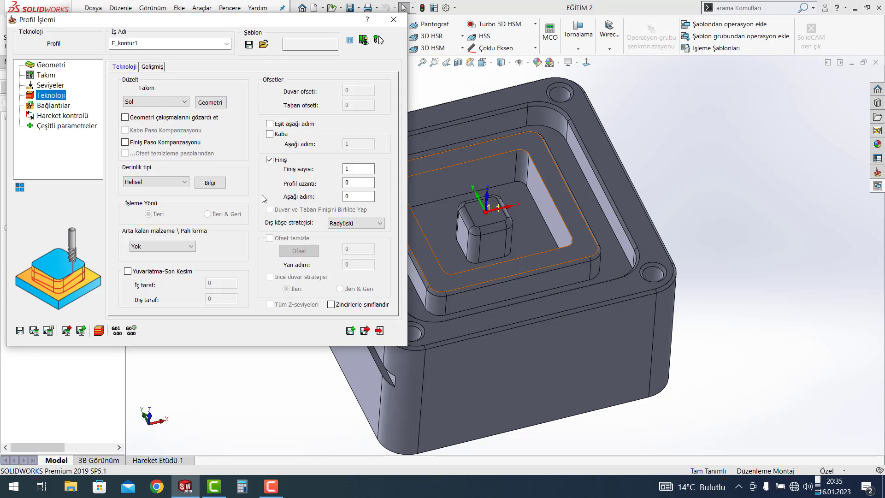
left_click(270, 160)
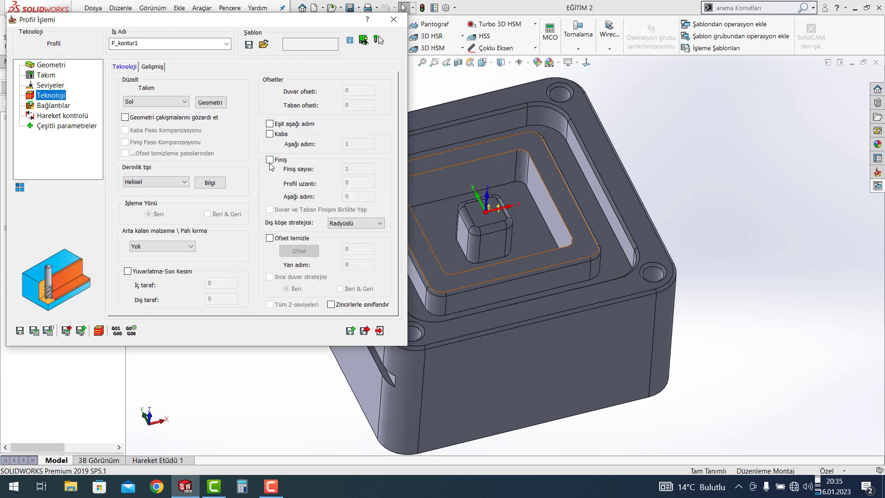
left_click(270, 134)
type(".5")
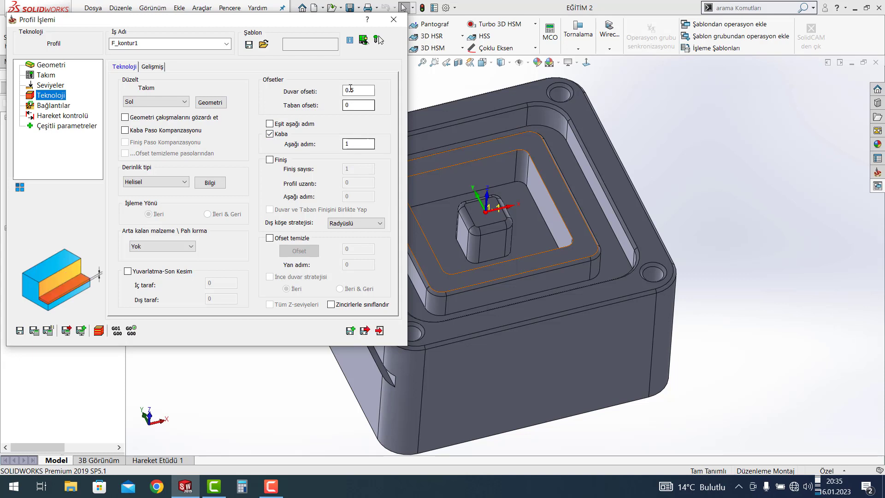
Enter 0.2 wall and floor offsets and a 0.4 roughing step-down
left_click_drag(354, 90, 332, 95)
type("0.2")
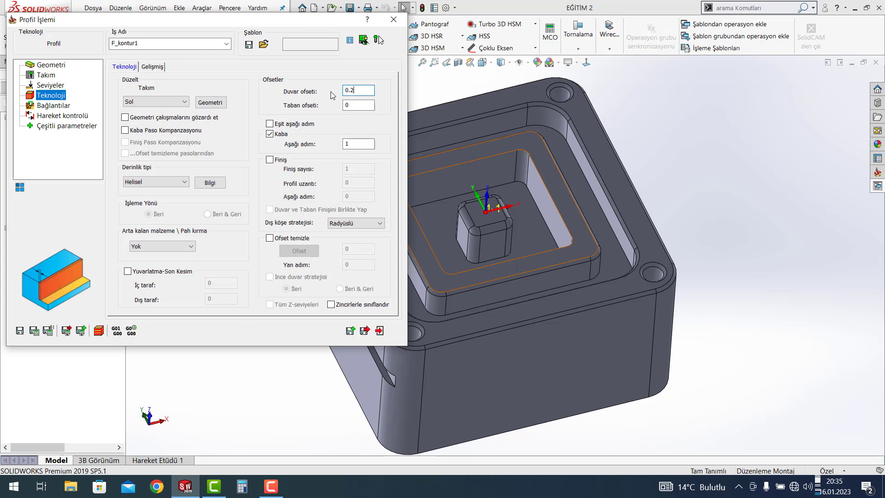
left_click_drag(343, 106, 360, 116)
type(".2")
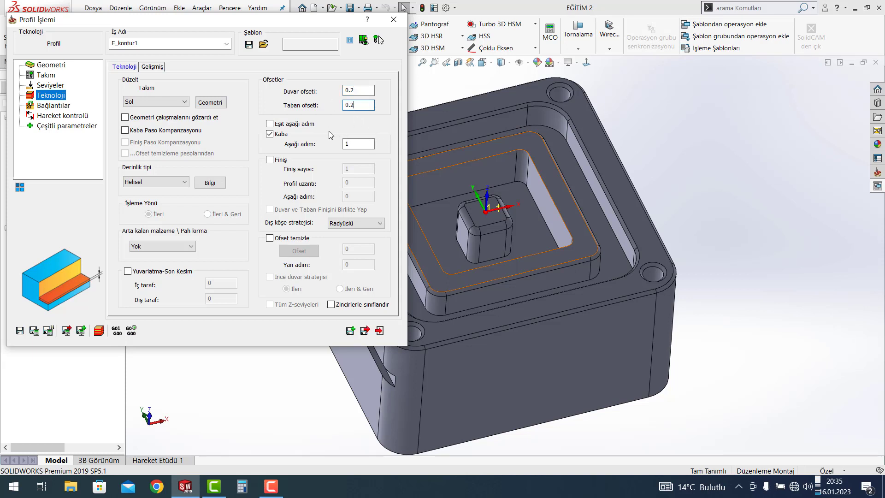
key("Tab")
type("0.4")
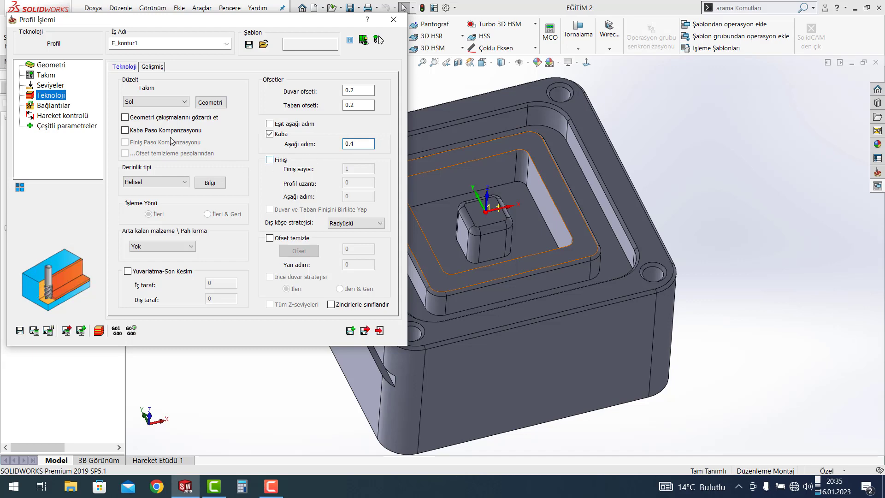
left_click(58, 107)
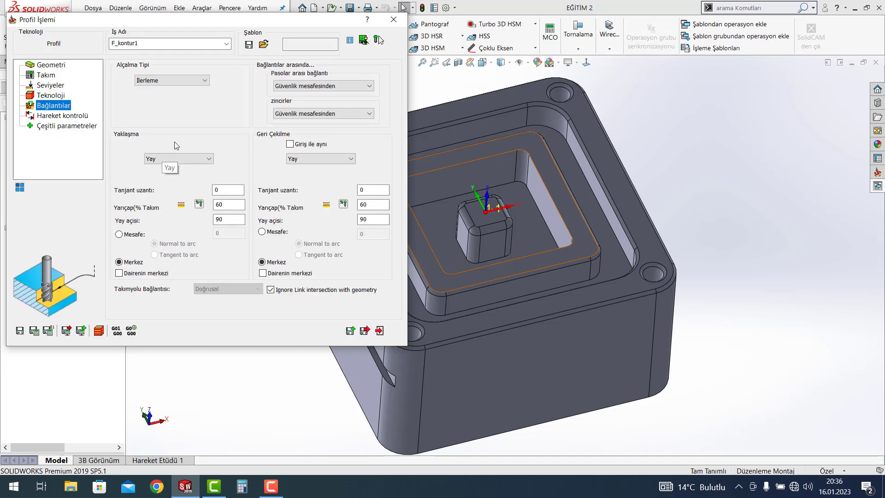
Save & Calculate the F_kontur1 toolpath, inspect it around the pocket, and launch Simülasyon
mouse_move(178, 159)
left_click(38, 333)
mouse_move(613, 242)
middle_mouse_down()
mouse_move(637, 161)
mouse_move(563, 296)
middle_mouse_up()
scroll(544, 322, "down", 4)
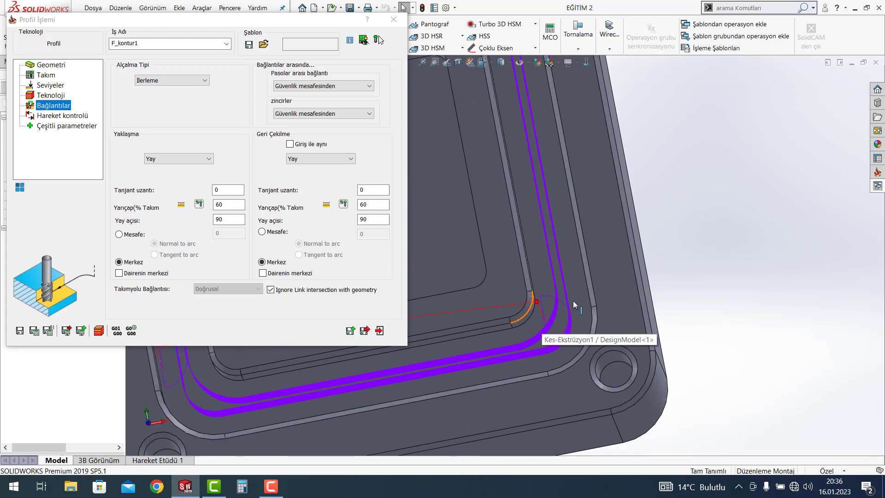
scroll(574, 300, "down", 3)
scroll(575, 264, "down", 1)
scroll(560, 267, "up", 3)
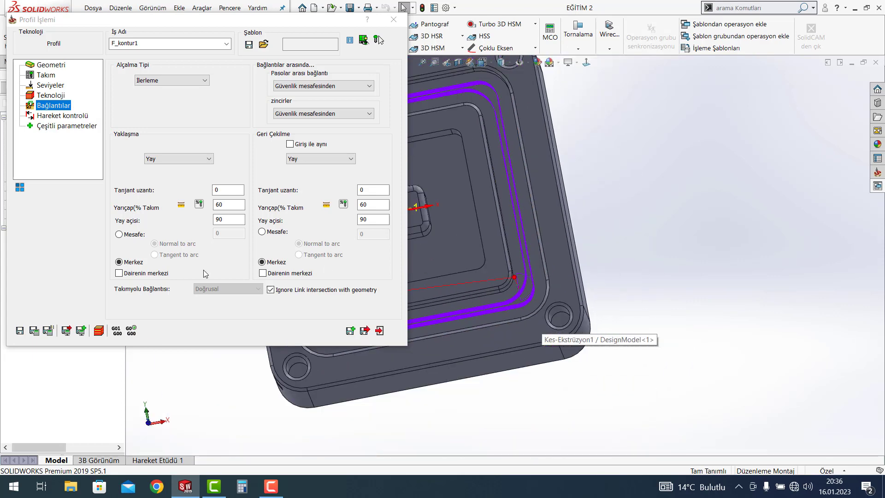
left_click(99, 331)
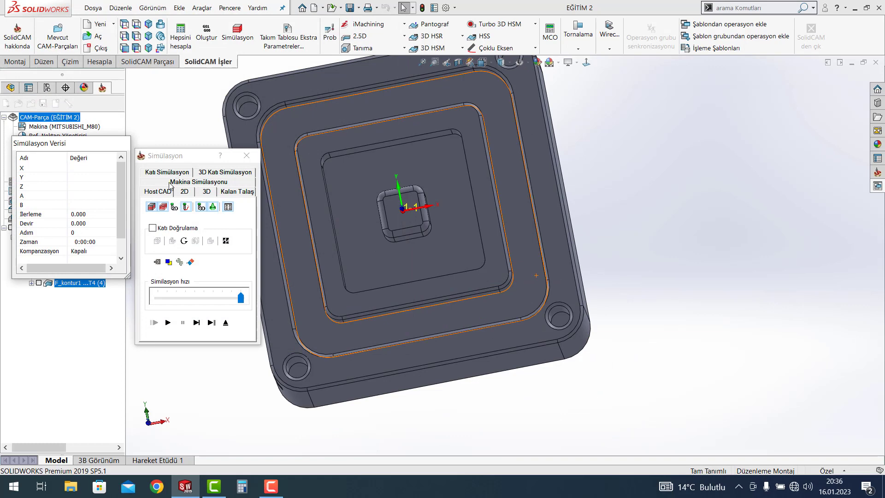
Play the Katı Simülasyon of F_kontur1 at adjusted speed, then close it
left_click(169, 174)
middle_click_drag(392, 350, 404, 316)
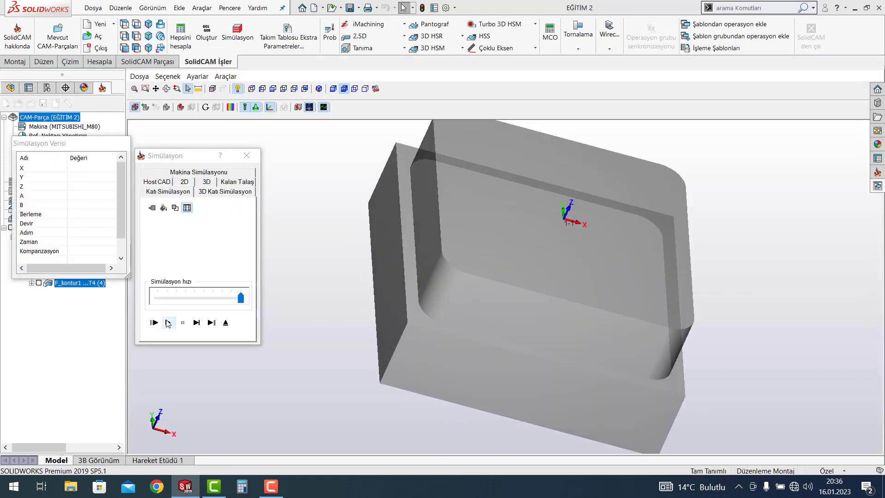
left_click(168, 322)
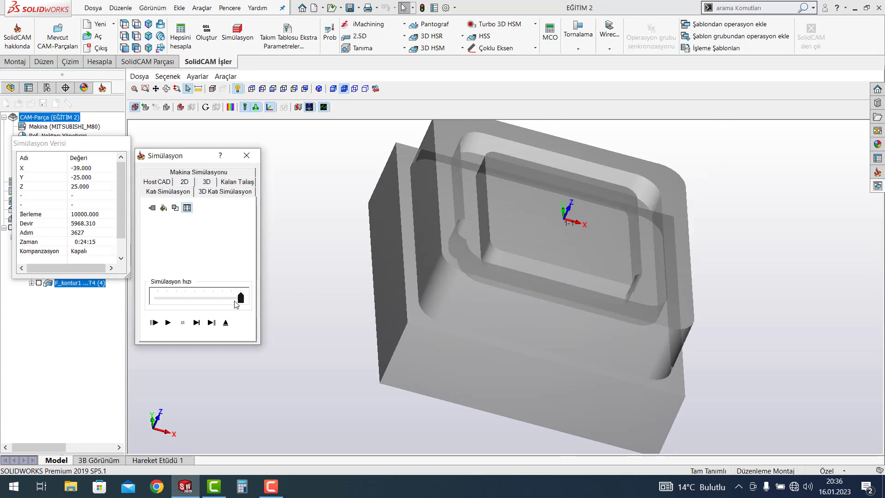
left_click_drag(240, 298, 204, 297)
left_click(168, 322)
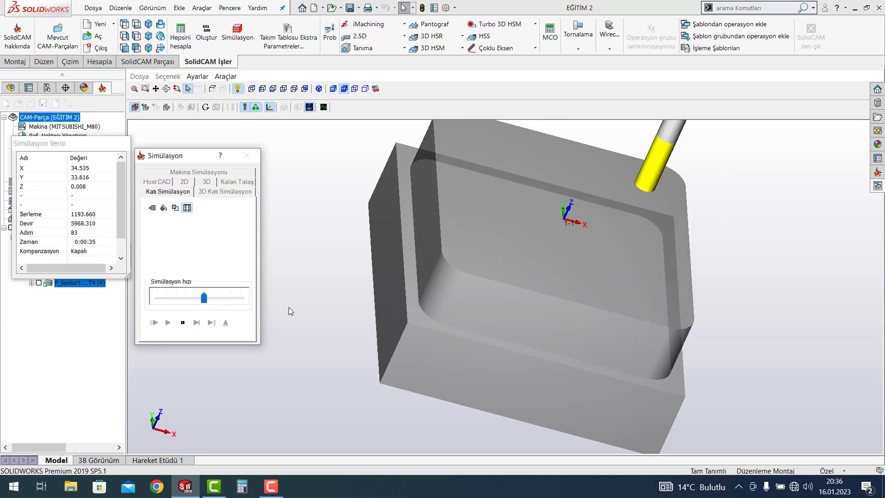
middle_click_drag(291, 314, 372, 256)
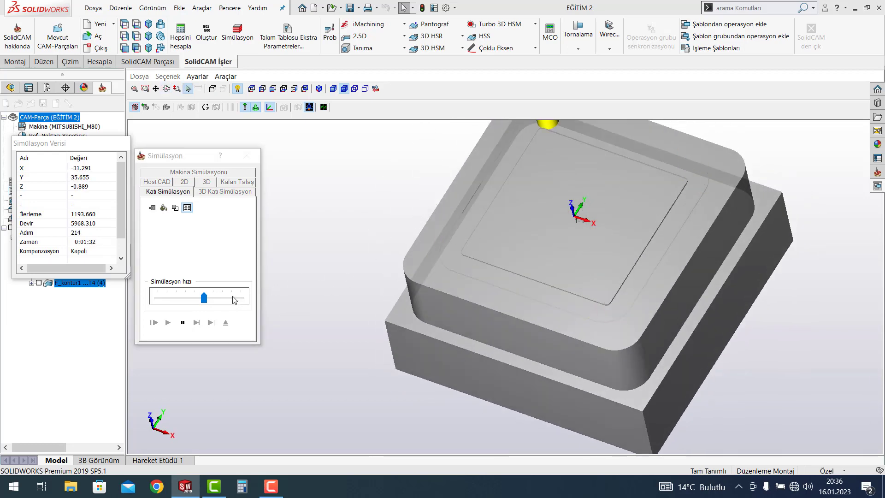
left_click_drag(203, 298, 232, 297)
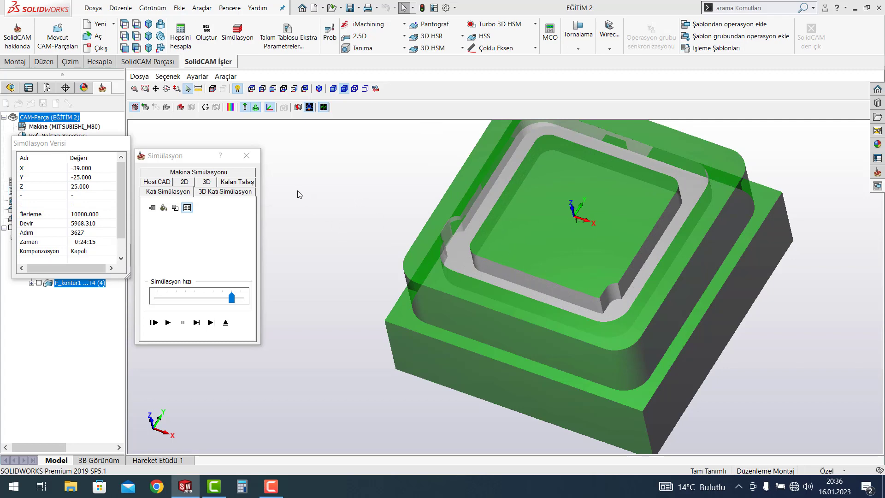
left_click(247, 156)
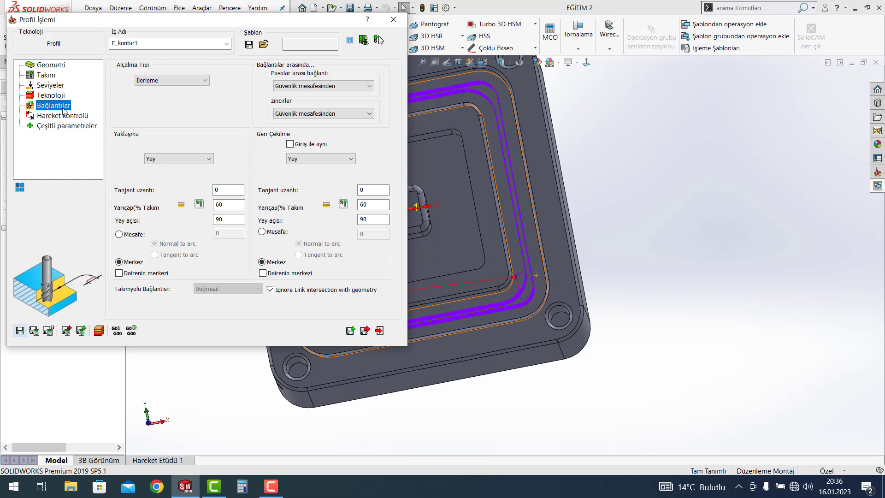
Set approach to Yok with retract same as entry, recalculate, and open Simülasyon
left_click(56, 98)
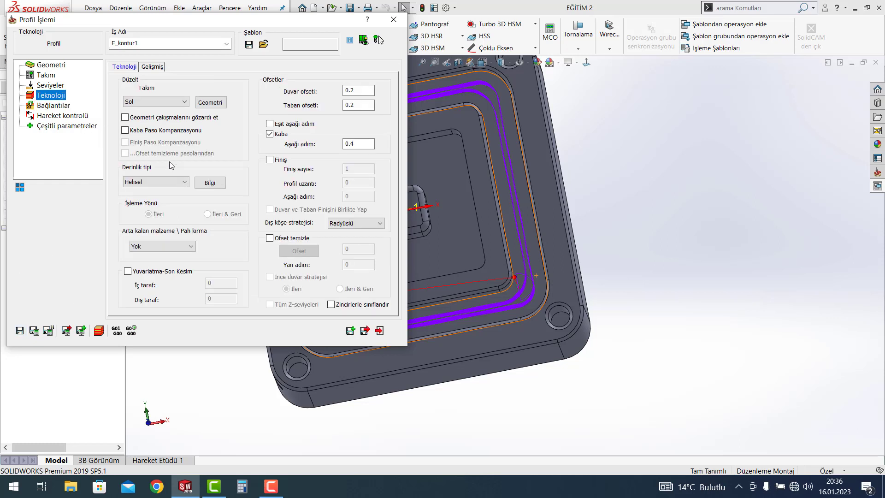
mouse_move(156, 182)
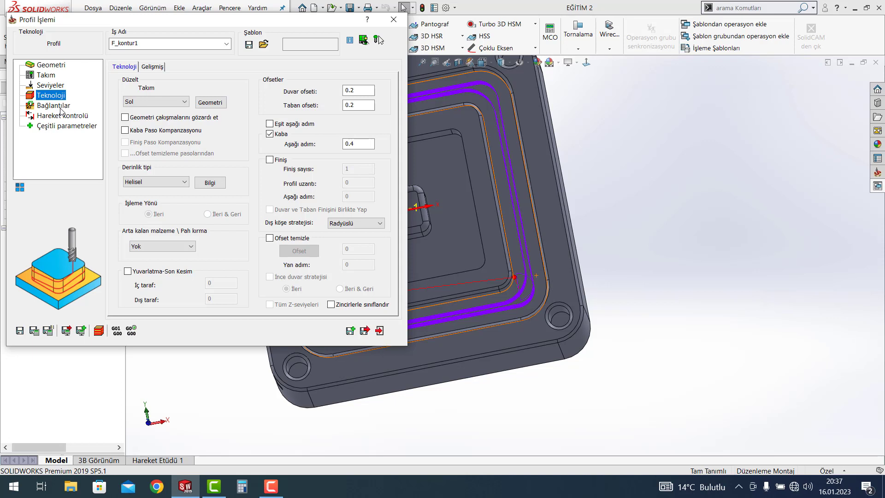
left_click(57, 106)
left_click(192, 159)
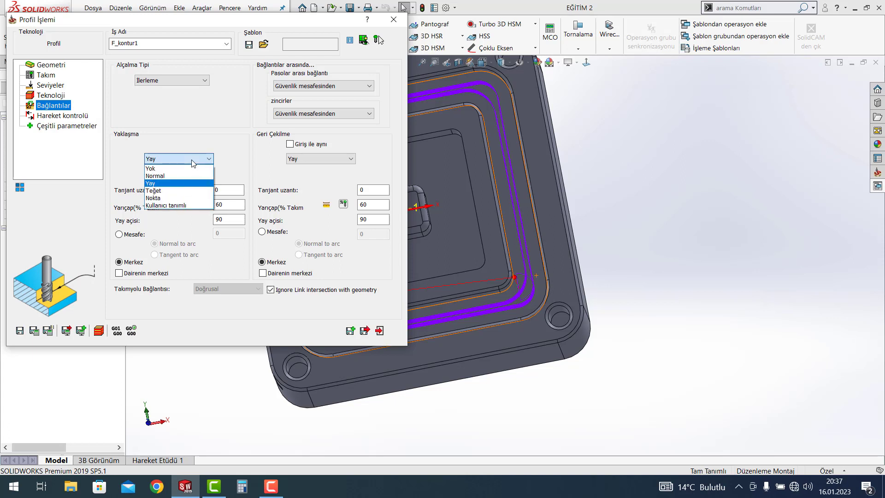
left_click(187, 169)
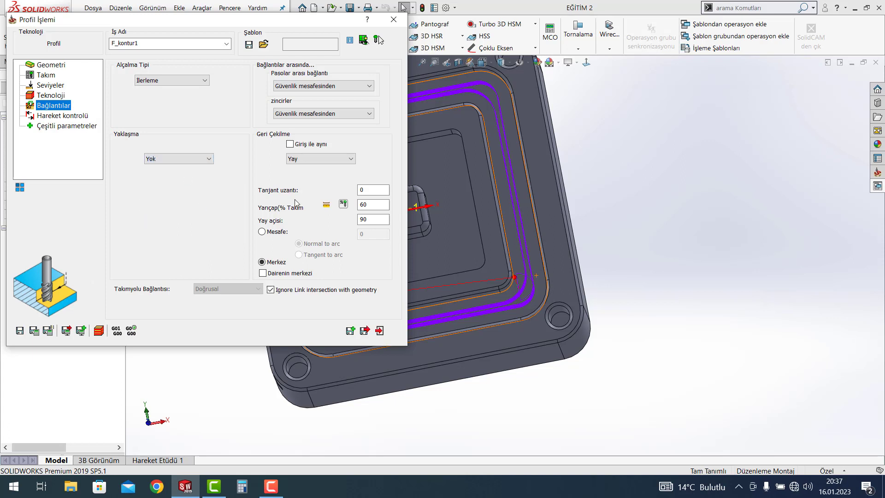
mouse_move(320, 159)
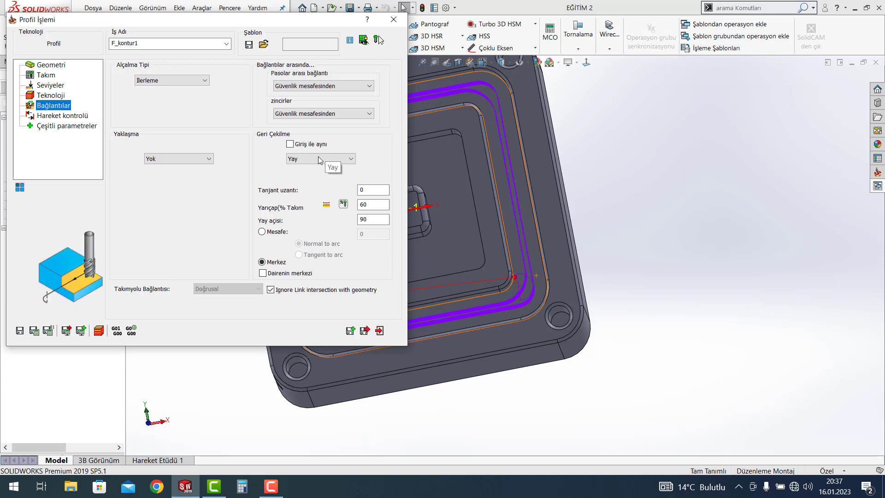
left_click(290, 144)
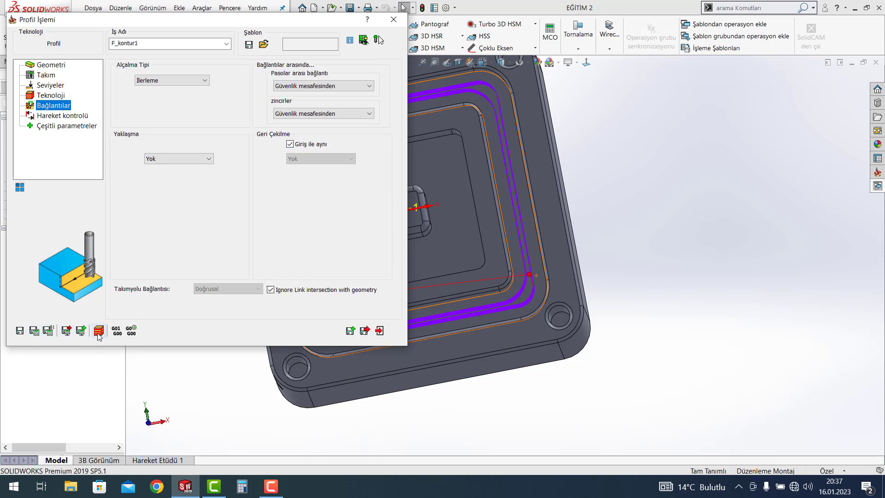
left_click(132, 336)
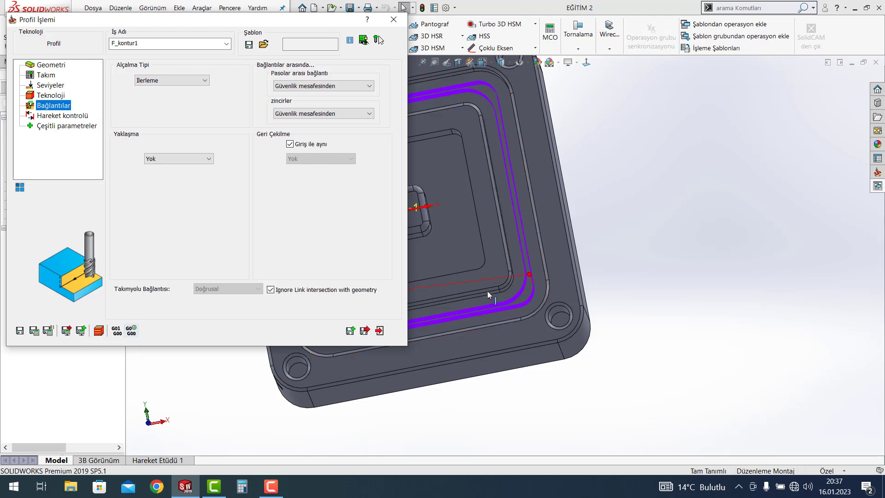
left_click(99, 330)
Play F_kontur1's solid simulation, view it angled and from the top, then close it
left_click(171, 175)
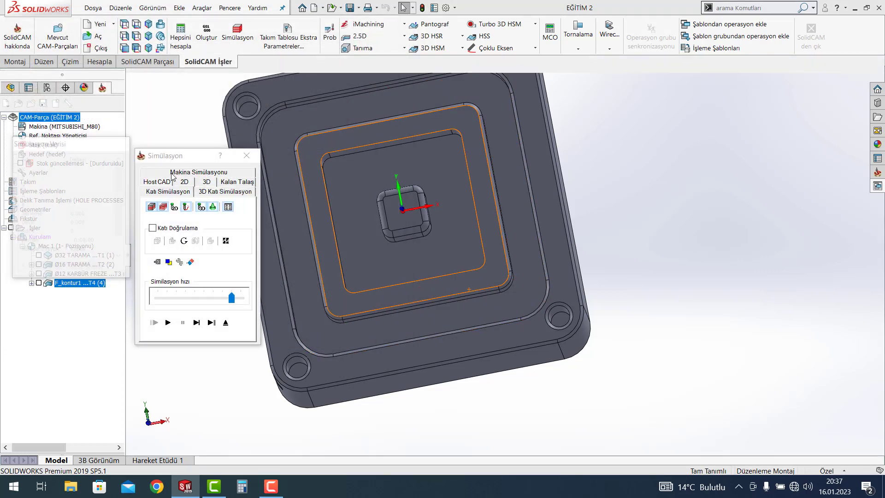
left_click(168, 322)
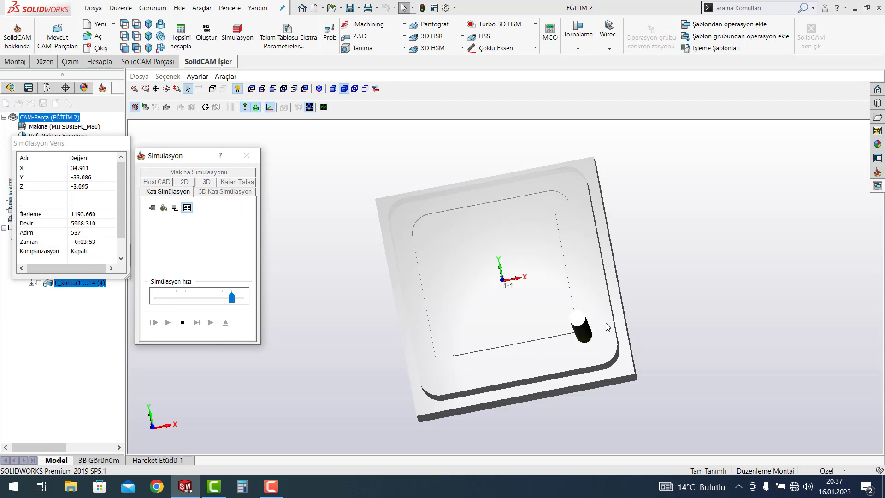
middle_click_drag(497, 354, 533, 306)
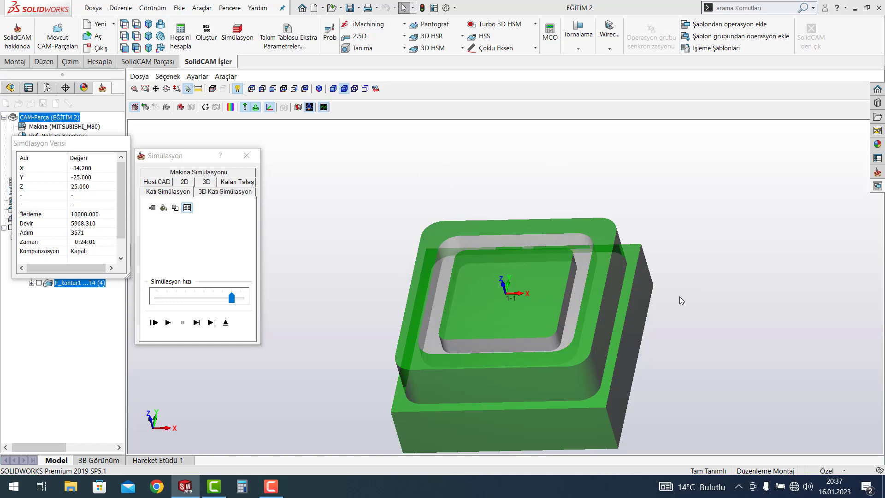
key("ctrl+5")
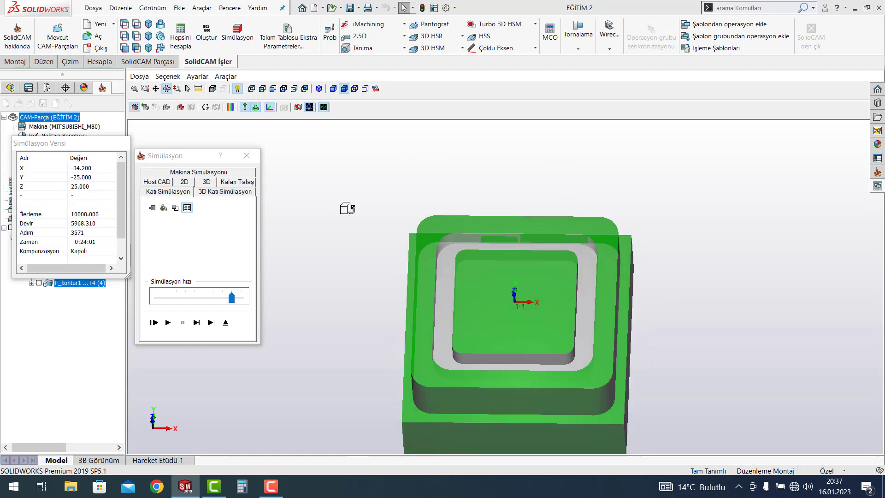
left_click(246, 157)
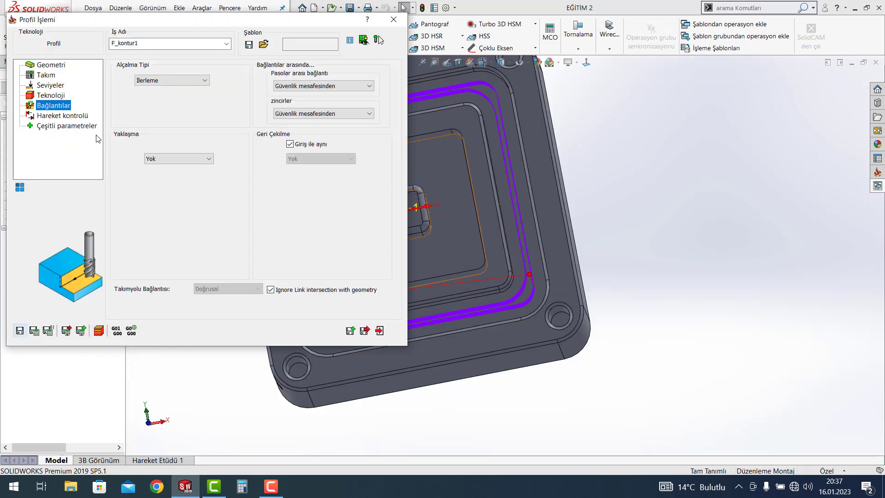
Orbit the pocket while reviewing Hareket kontrolü and link settings, ending on the feed page
scroll(524, 234, "up", 3)
scroll(510, 246, "up", 2)
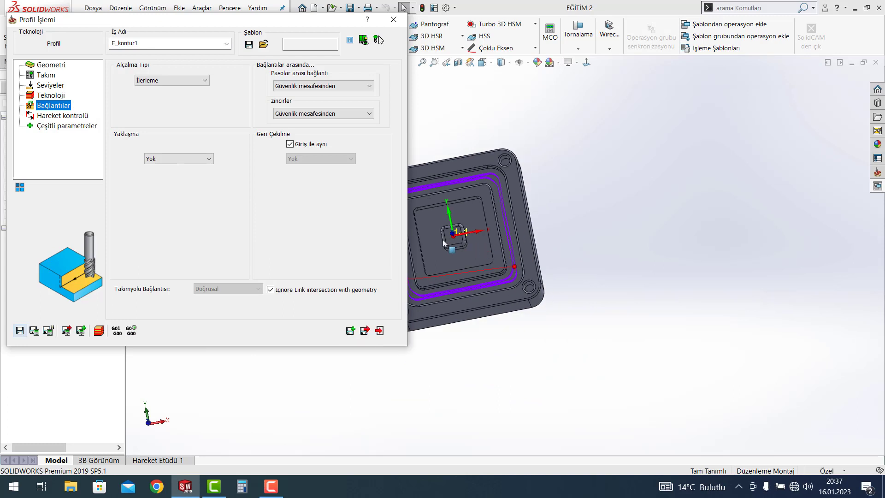
middle_click_drag(537, 209, 544, 189)
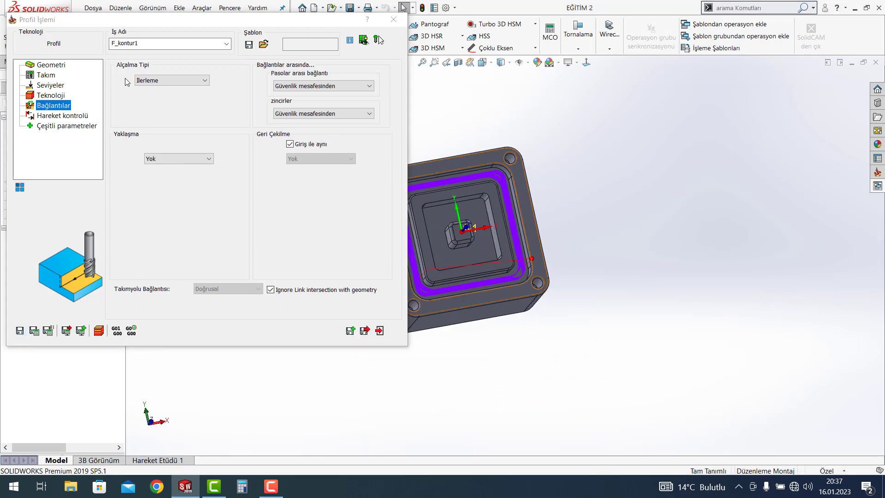
left_click(63, 117)
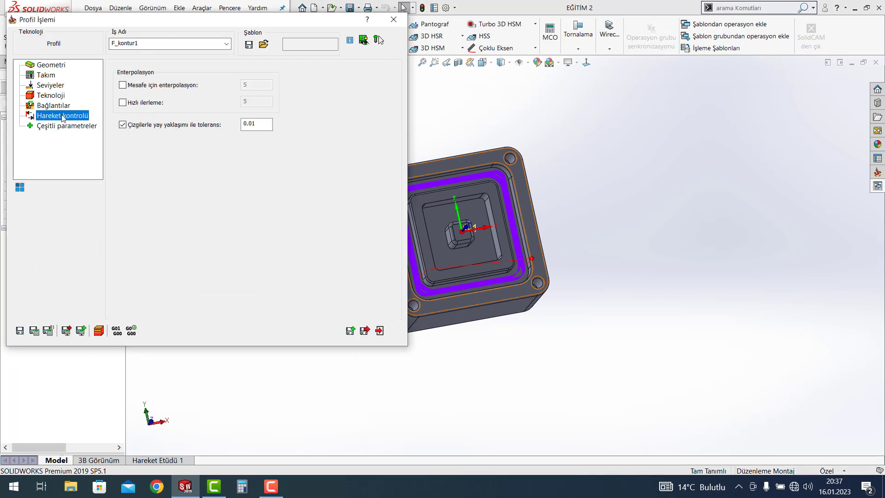
left_click(63, 106)
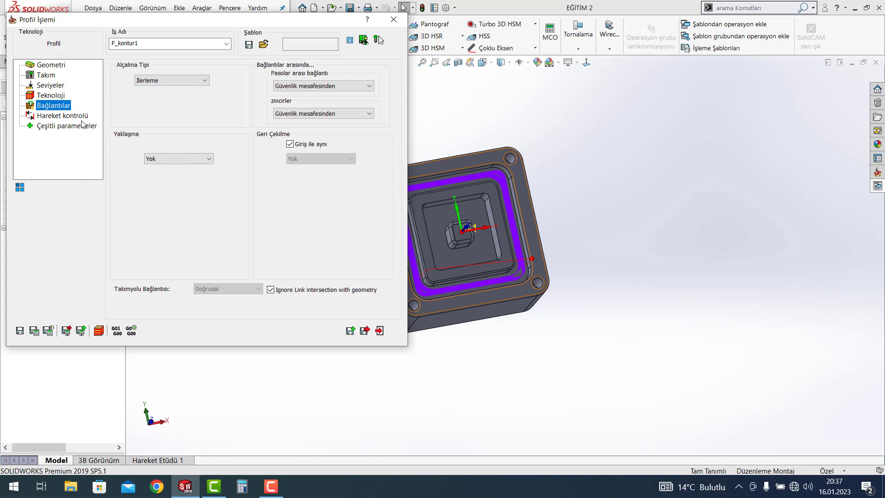
left_click(73, 116)
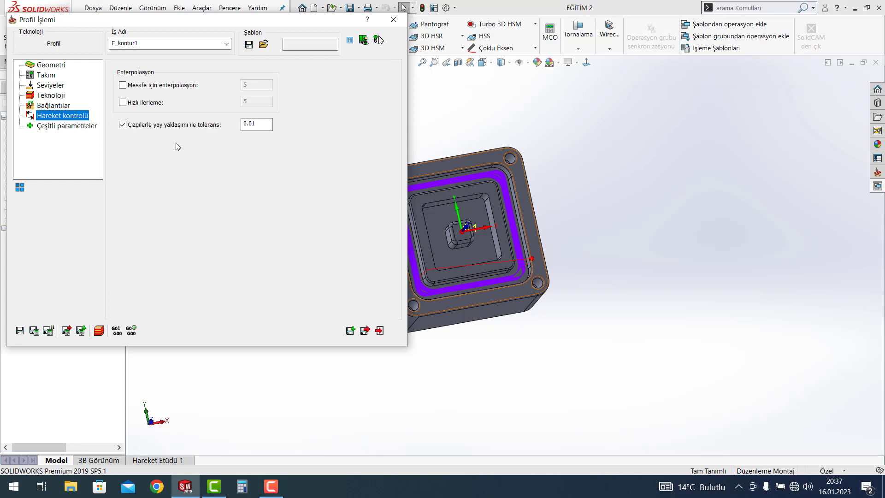
left_click(54, 107)
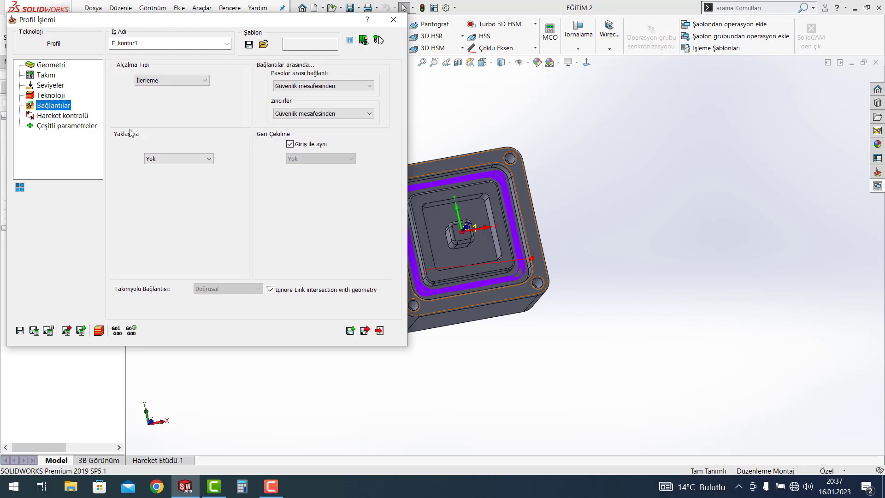
left_click(621, 182)
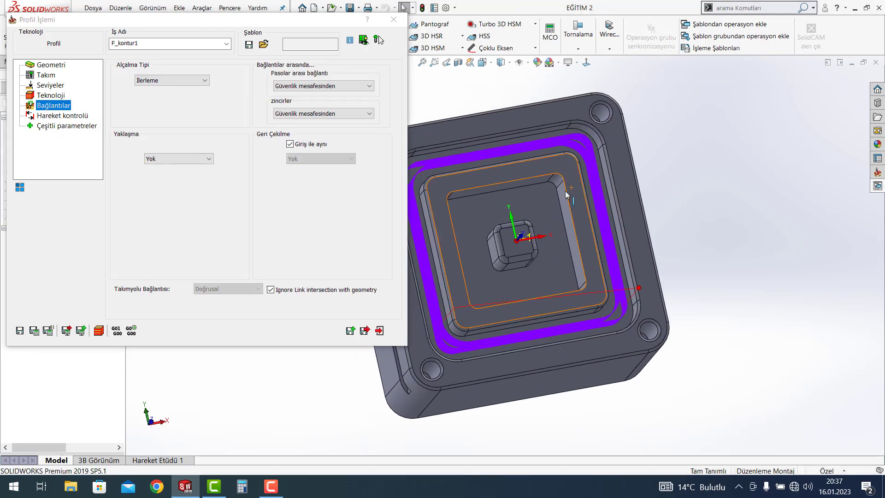
mouse_move(477, 203)
middle_mouse_down()
mouse_move(526, 194)
mouse_move(533, 183)
middle_mouse_up()
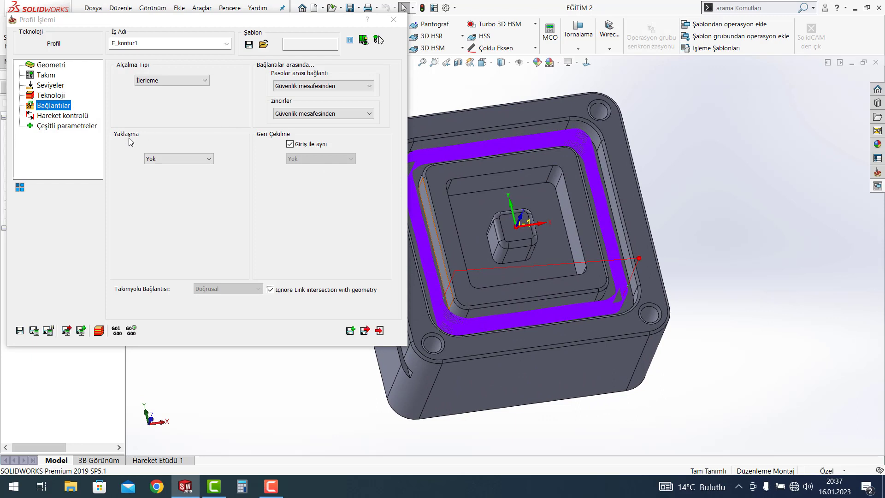
left_click(69, 116)
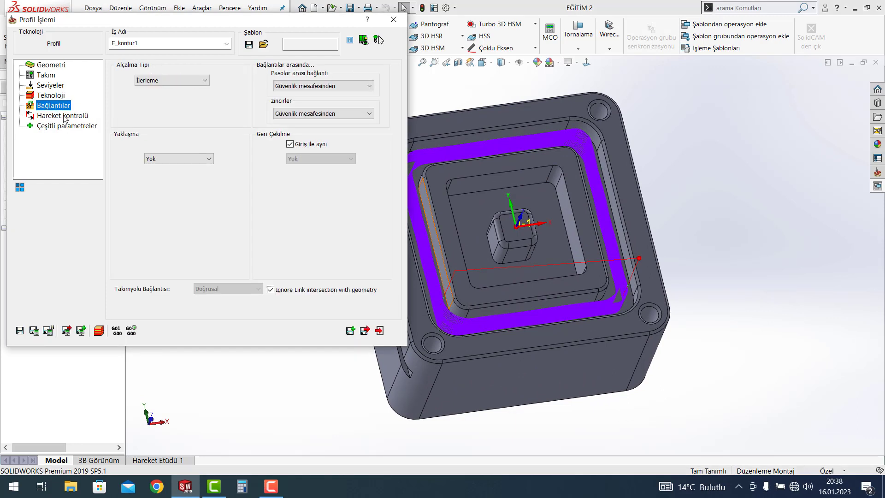
left_click(64, 117)
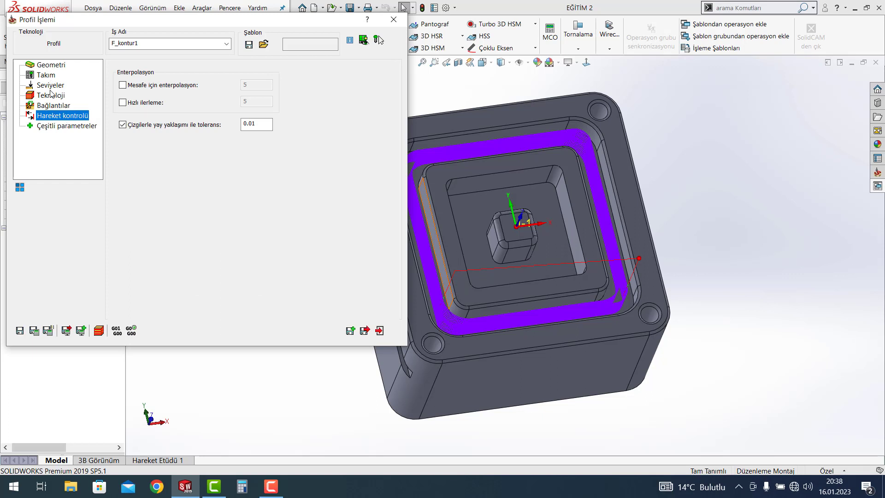
left_click(50, 76)
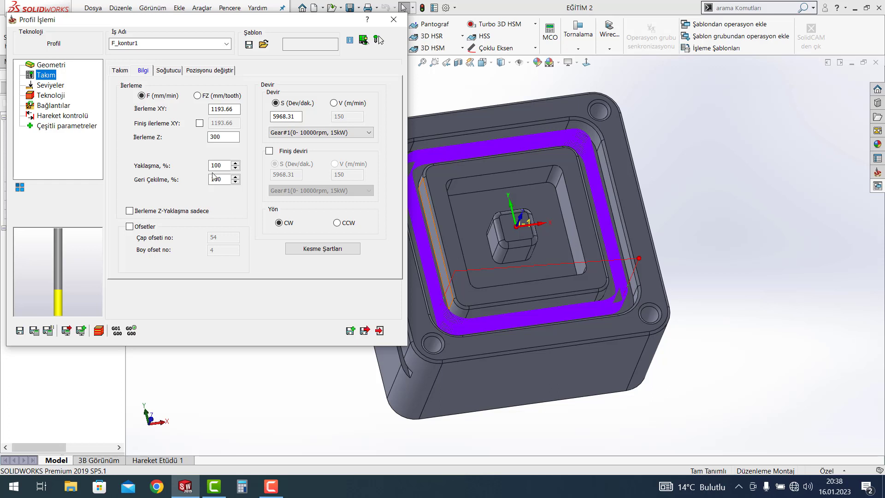
Give F_kontur1 separate finishing values of 800 mm/min XY feed and 6000 rpm, then show its Technology page
left_click(199, 123)
left_click(269, 151)
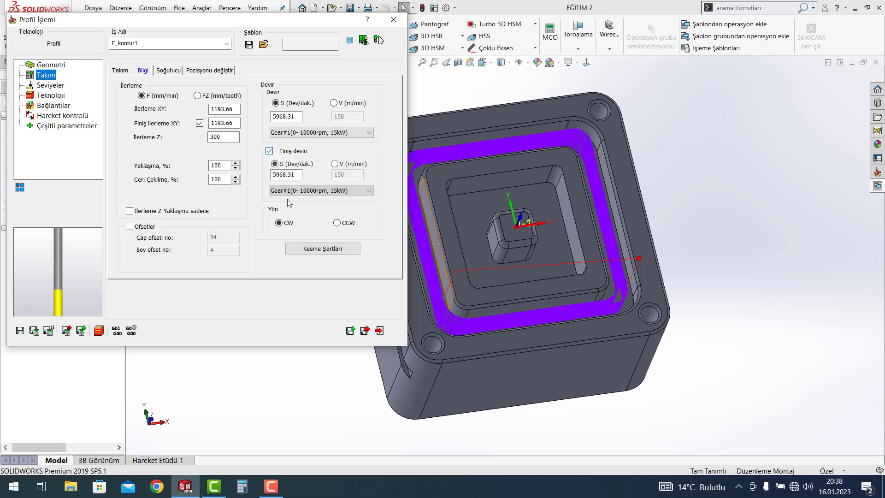
left_click_drag(300, 175, 267, 180)
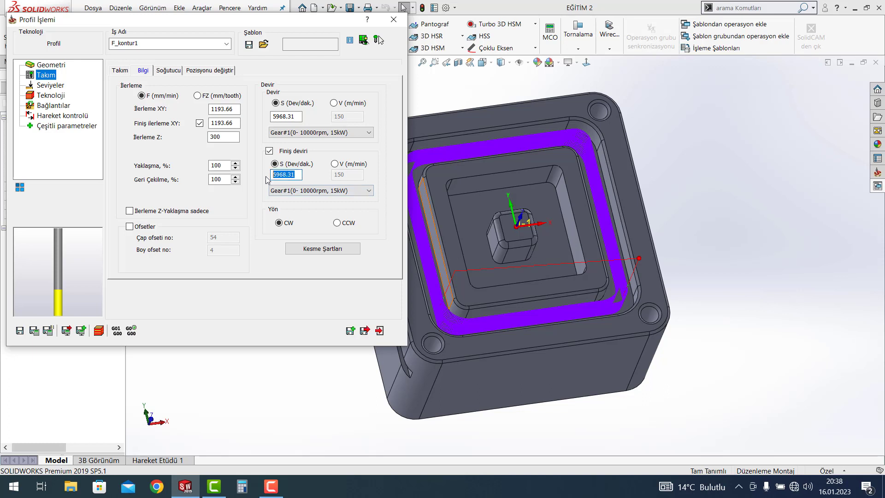
type("6000")
left_click(217, 138)
left_click_drag(239, 123, 204, 124)
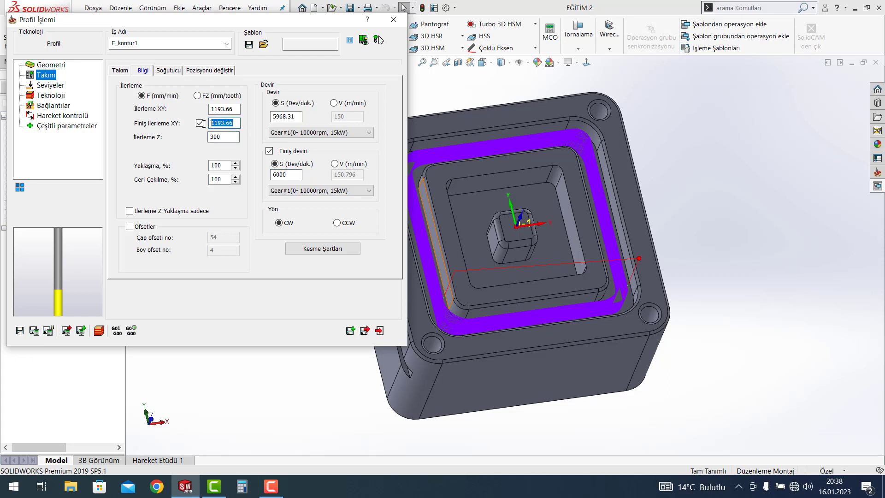
type("800")
left_click(52, 95)
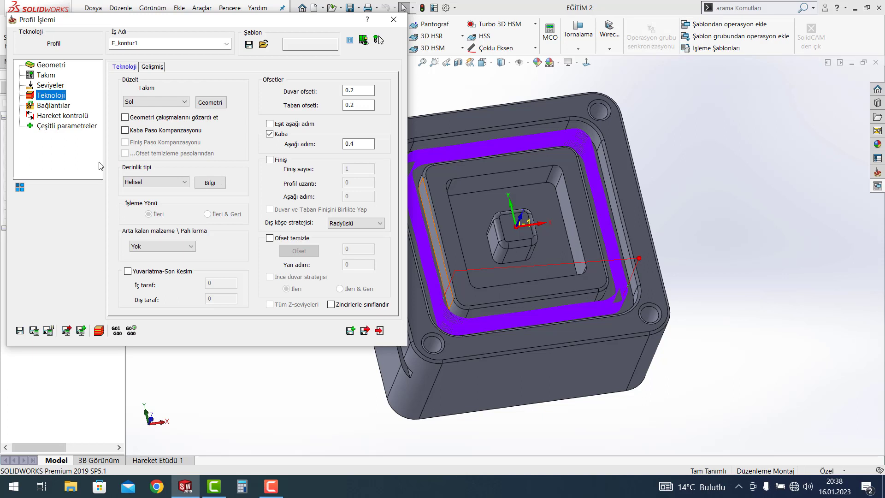
Enable one finishing pass on F_kontur1 alongside roughing and orbit to check the part
left_click(269, 159)
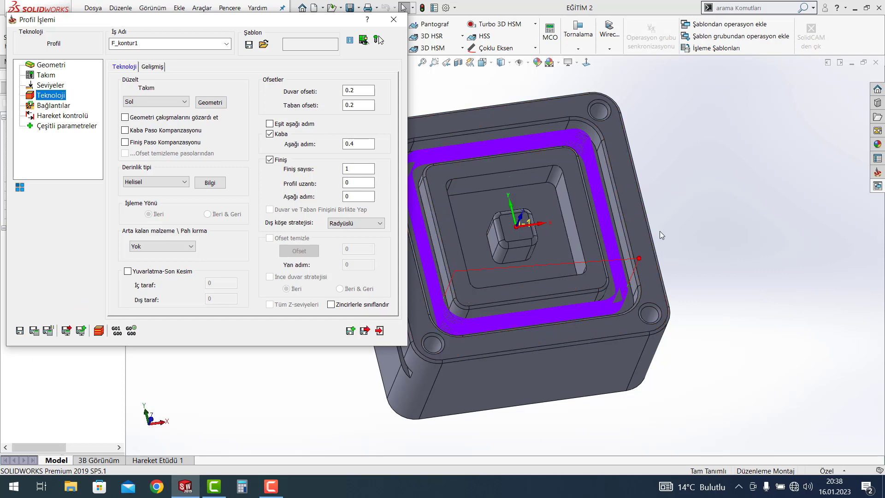
middle_click_drag(660, 231, 656, 189)
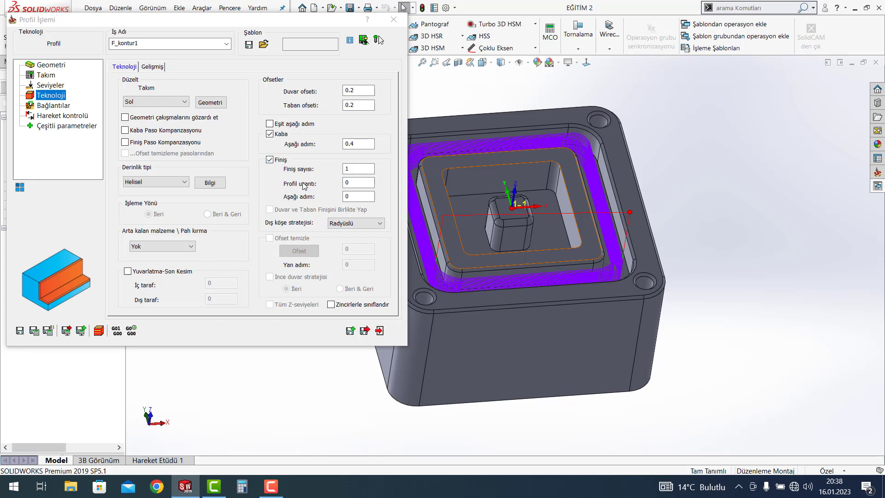
left_click(52, 107)
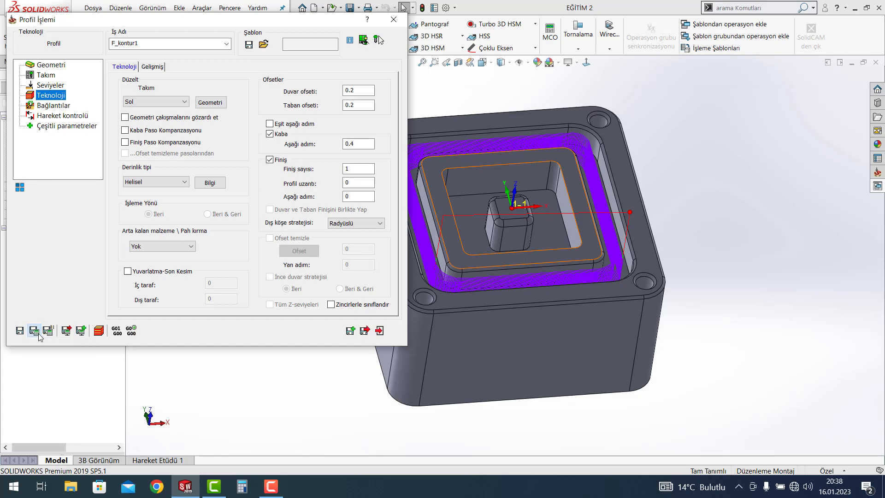
Run a solid simulation of F_kontur1, orbiting to watch the pocket cut, then stop and close it
left_click(98, 333)
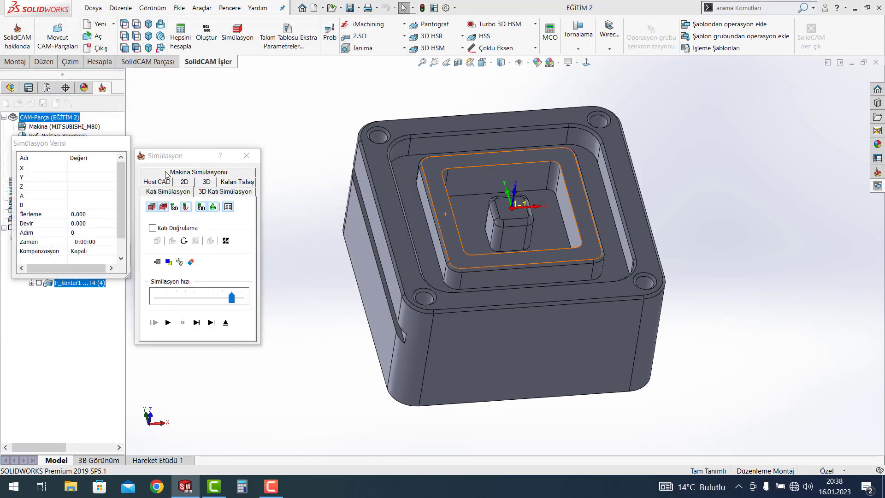
left_click(165, 175)
left_click(168, 322)
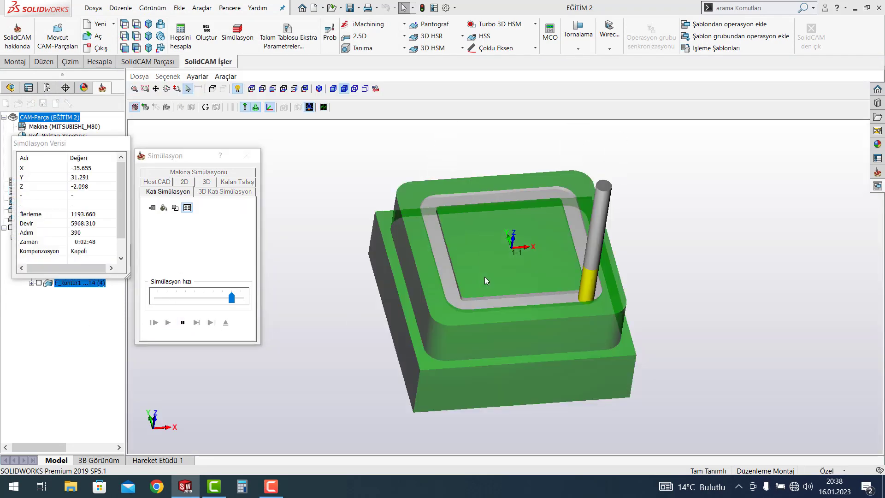
middle_click_drag(482, 277, 504, 256)
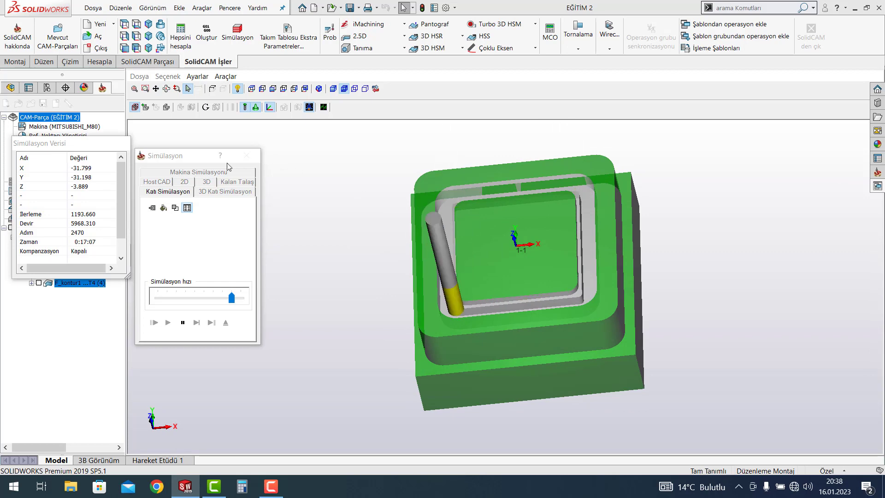
left_click(183, 323)
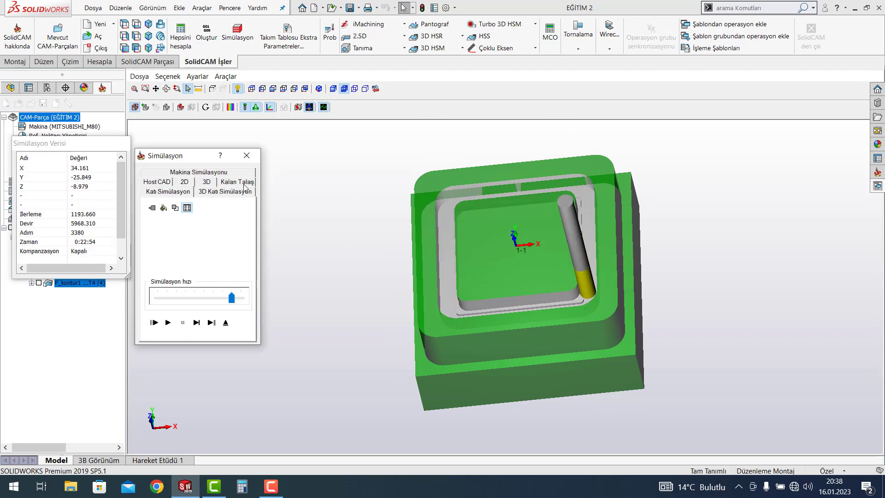
left_click(246, 155)
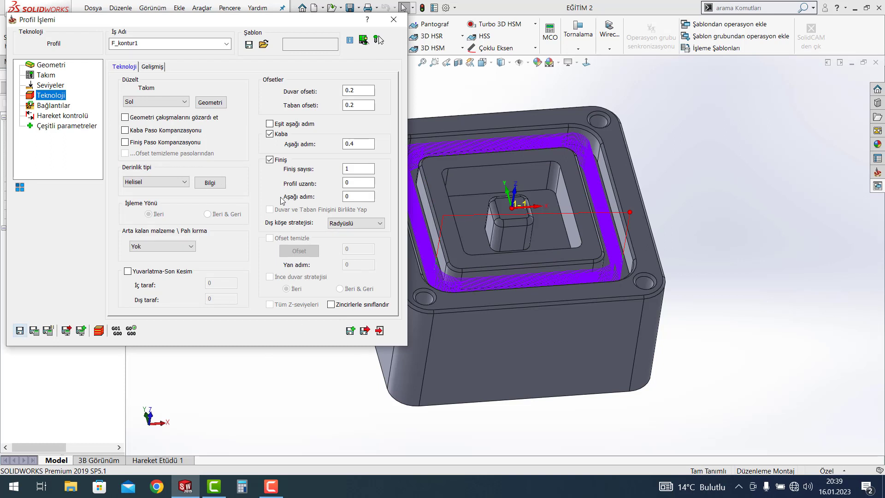
mouse_move(270, 159)
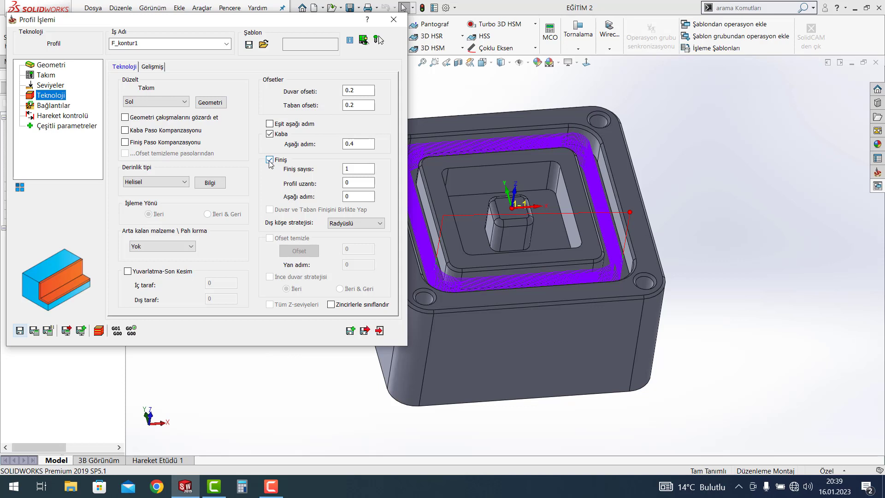
Switch off F_kontur1's finishing pass and save it with a copy, F_kontur1_1
left_click(269, 160)
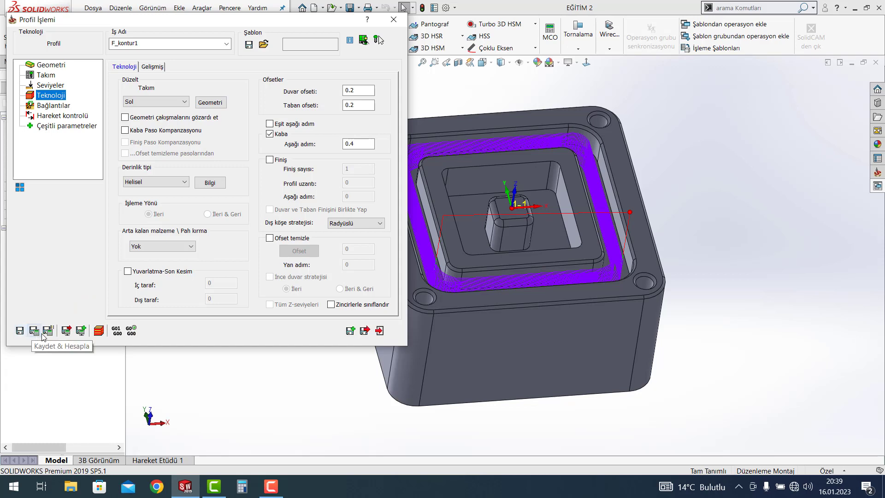
left_click(352, 332)
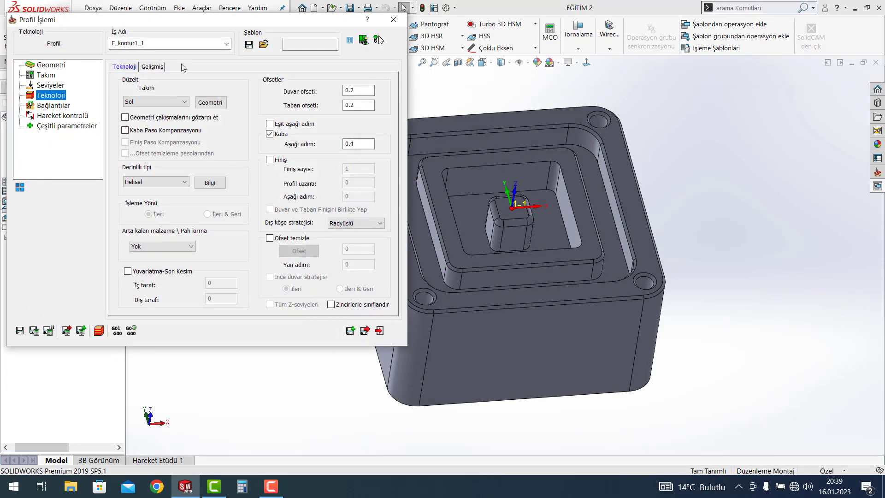
Assign F_kontur1_1 a new tool 5: an 8 mm, 4-flute Parmak freze end mill
double_click(139, 43)
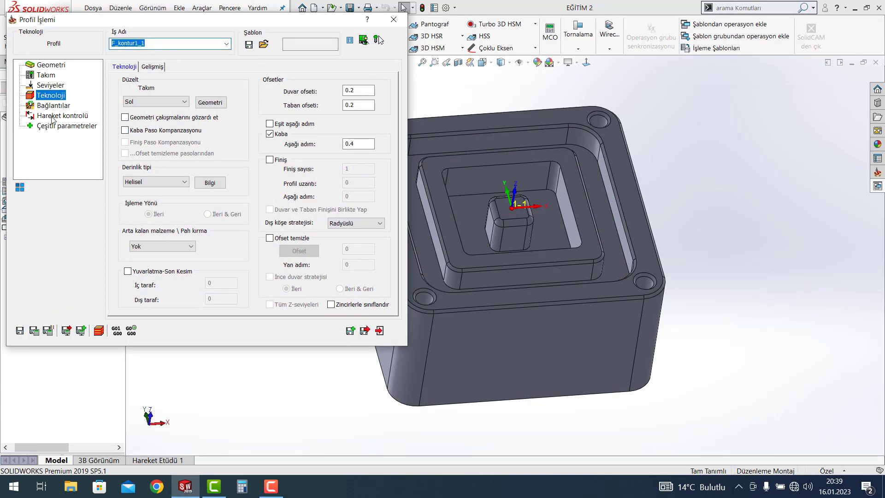
left_click(46, 75)
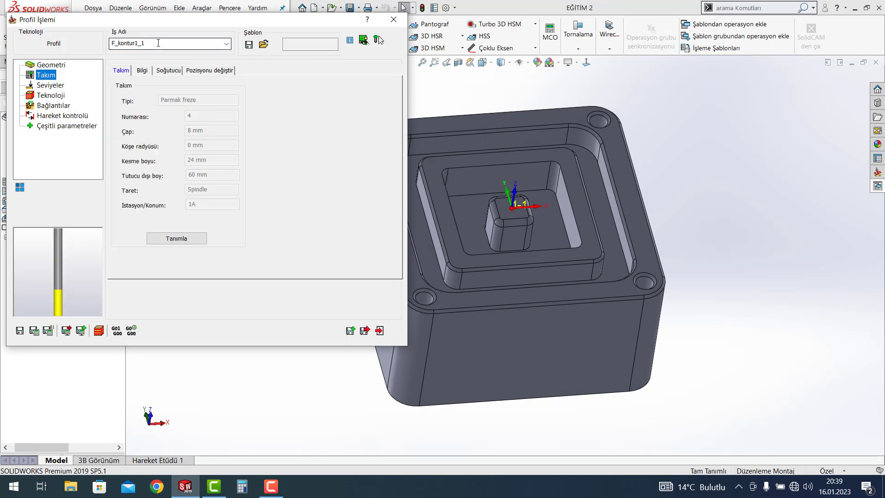
left_click(189, 238)
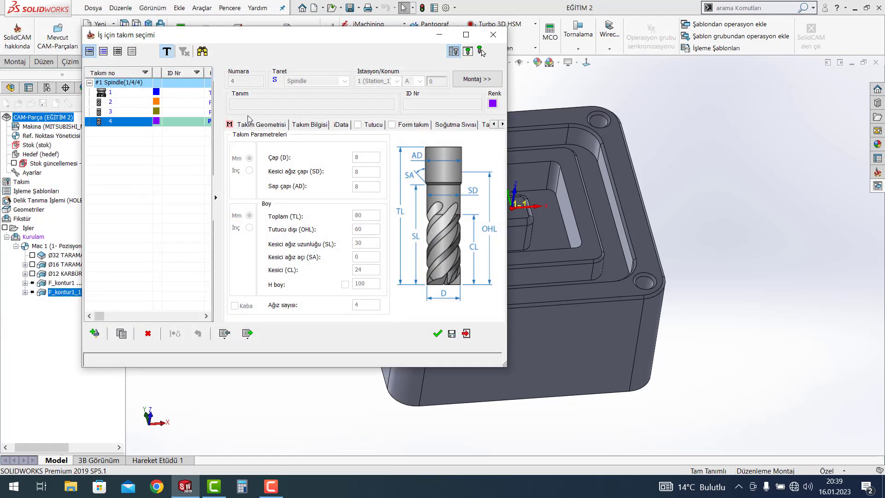
left_click(95, 333)
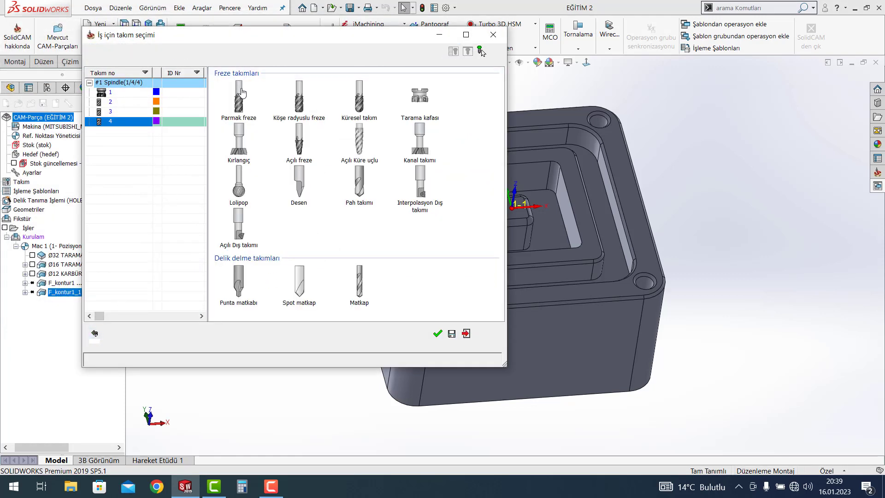
left_click(243, 96)
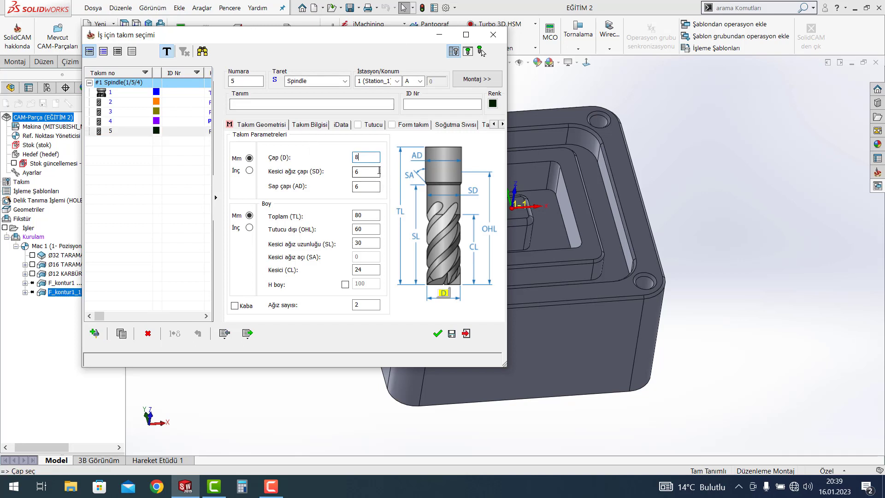
left_click(371, 302)
type("4")
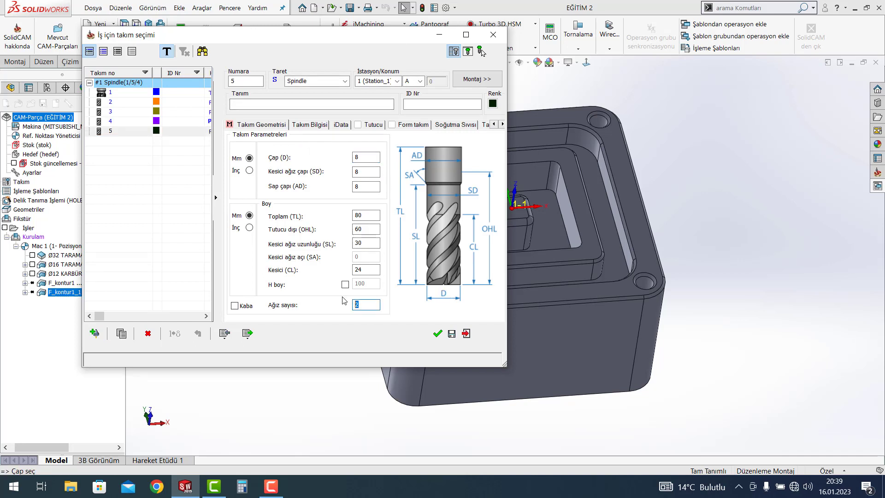
left_click(437, 333)
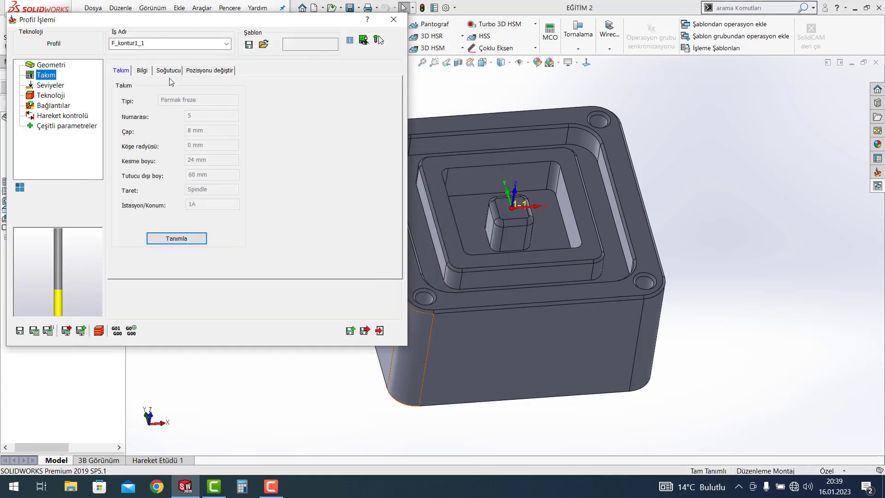
Turn off F_kontur1_1's separate finishing feed and finishing spindle speed
left_click(142, 70)
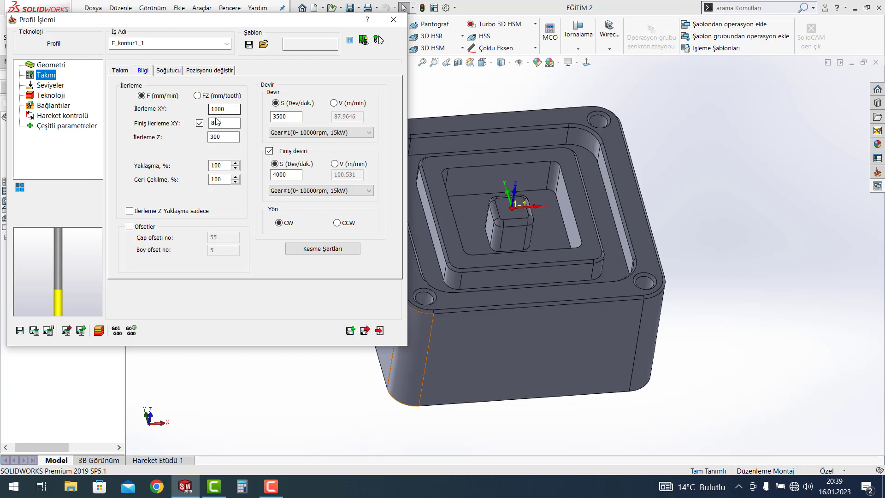
left_click(199, 123)
left_click(269, 150)
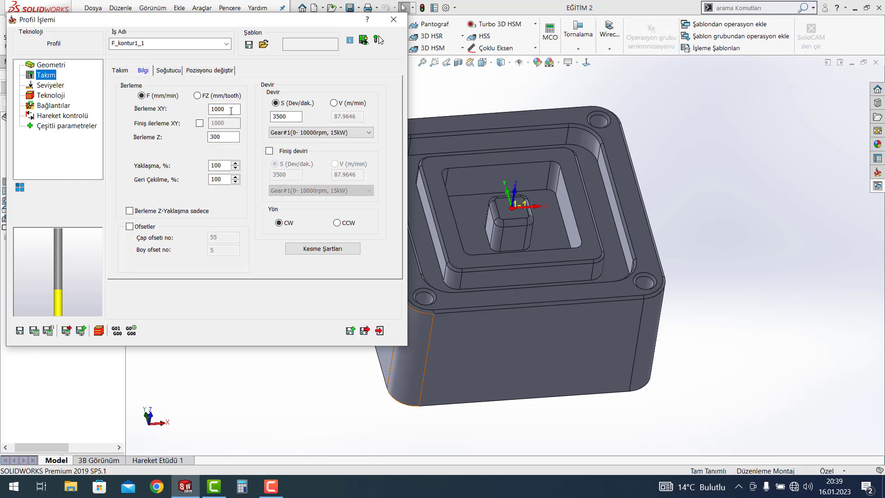
left_click_drag(230, 109, 206, 106)
Set the cutting speed to 90 m/min, giving 3580.99 rpm spindle speed
left_click(334, 103)
left_click_drag(355, 116, 321, 117)
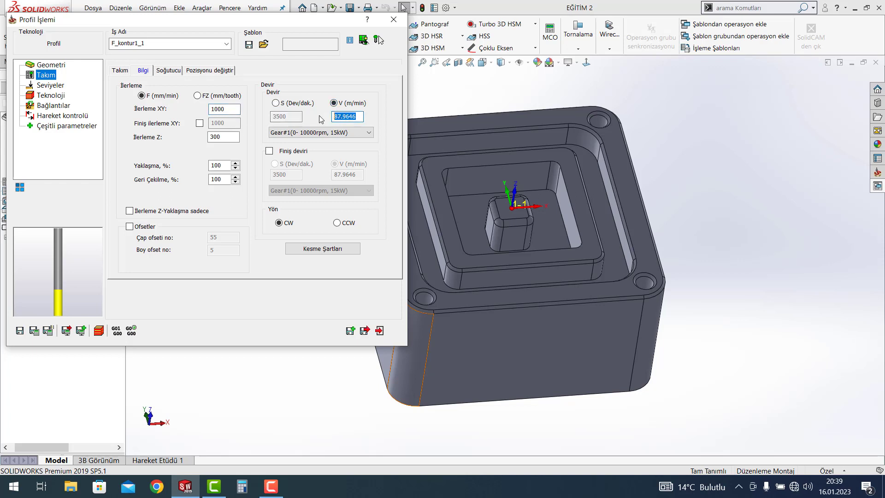
type("150")
left_click(283, 107)
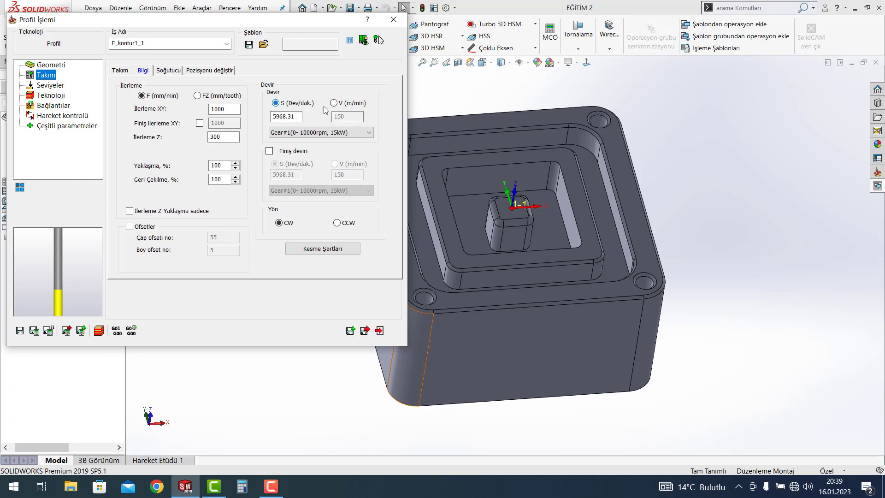
left_click(334, 102)
left_click_drag(356, 116, 320, 115)
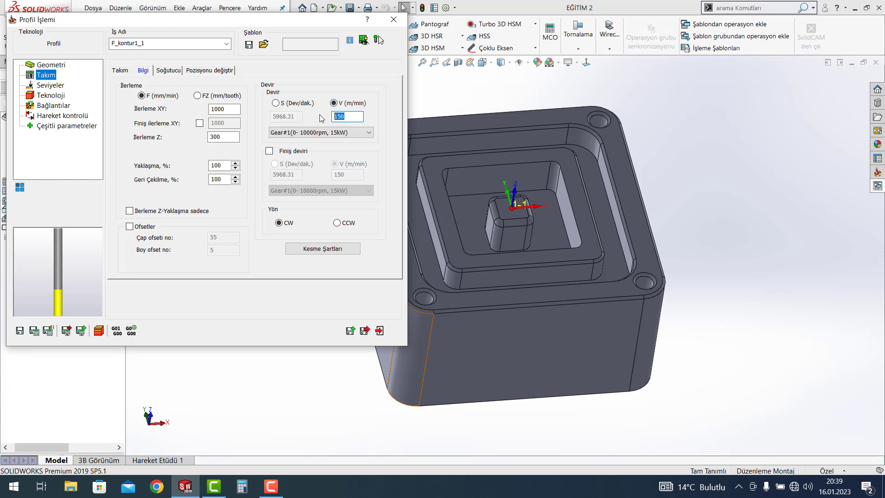
type("90")
left_click(286, 103)
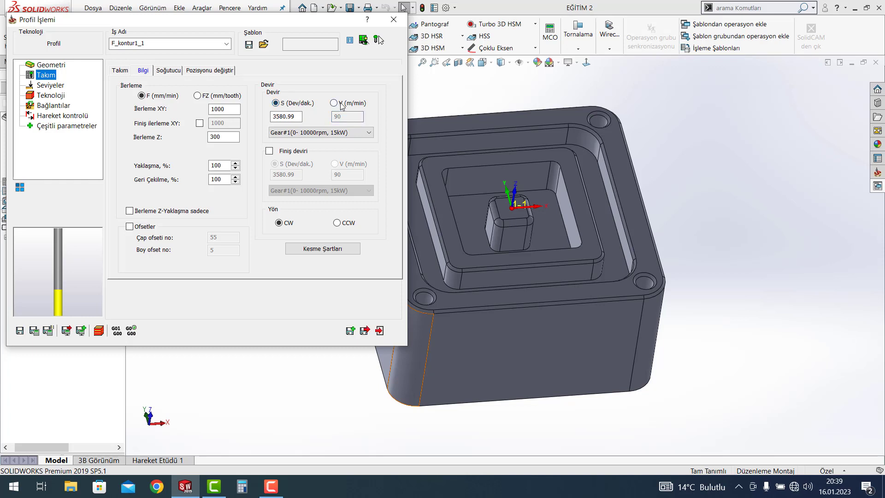
left_click(333, 102)
left_click(275, 103)
Set the XY feed to 0.05 mm per tooth (716.198 mm/min) and show the depth levels
left_click(234, 108)
left_click(205, 98)
left_click(232, 110)
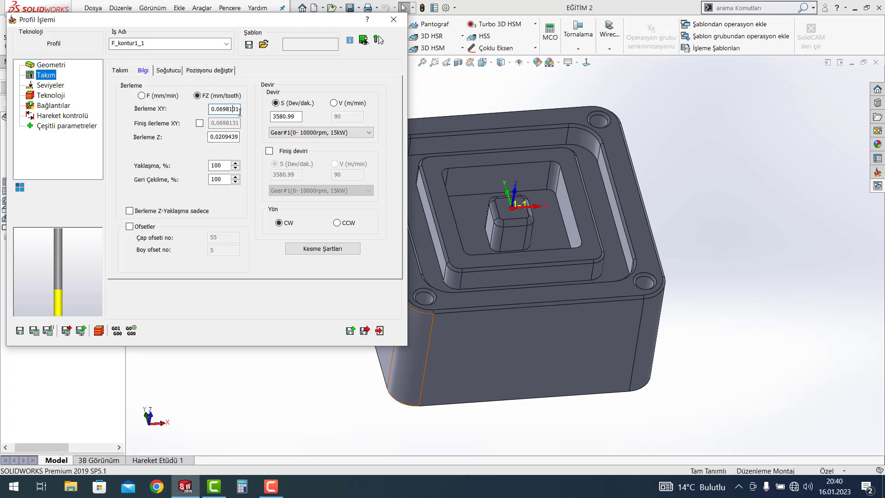
double_click(240, 110)
type("0.05")
left_click(159, 96)
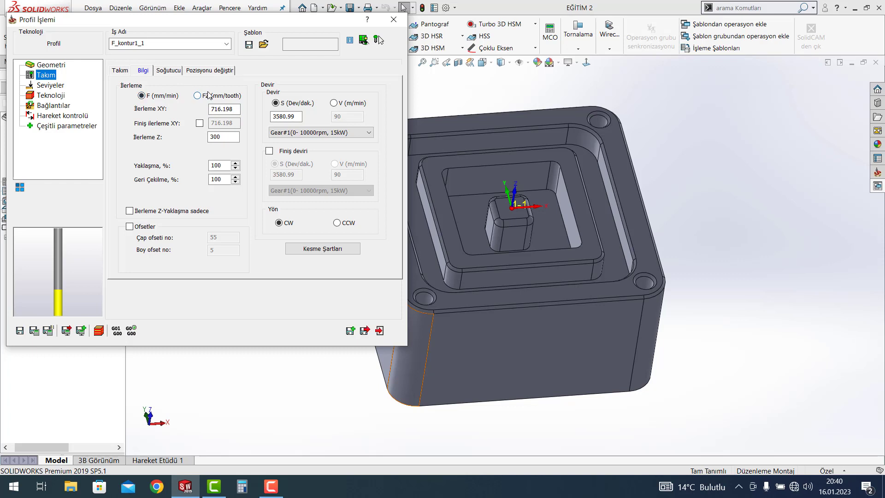
left_click(48, 85)
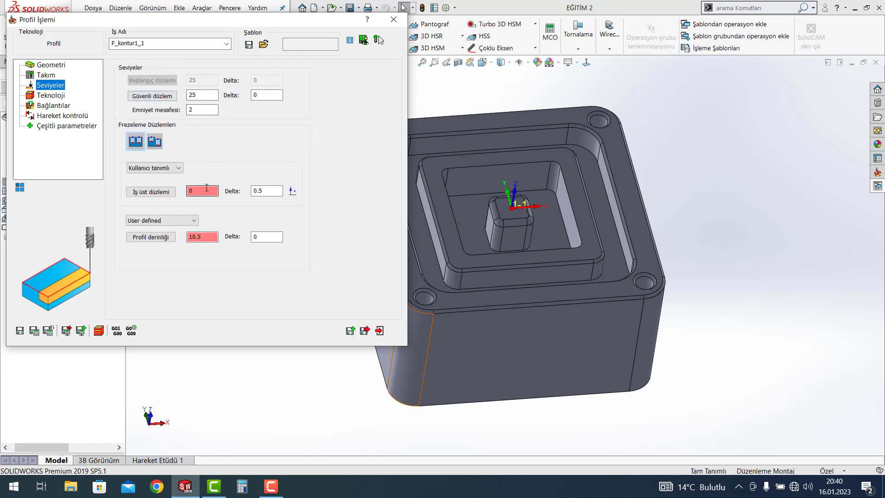
Make F_kontur1_1 finishing-only, with Kaba off and Finiş on, and calculate its toolpath
left_click(58, 97)
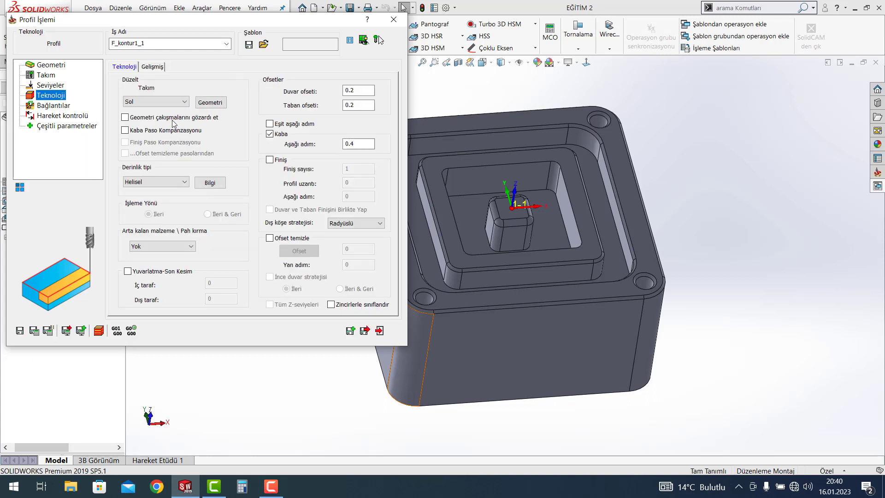
left_click(269, 133)
left_click(271, 161)
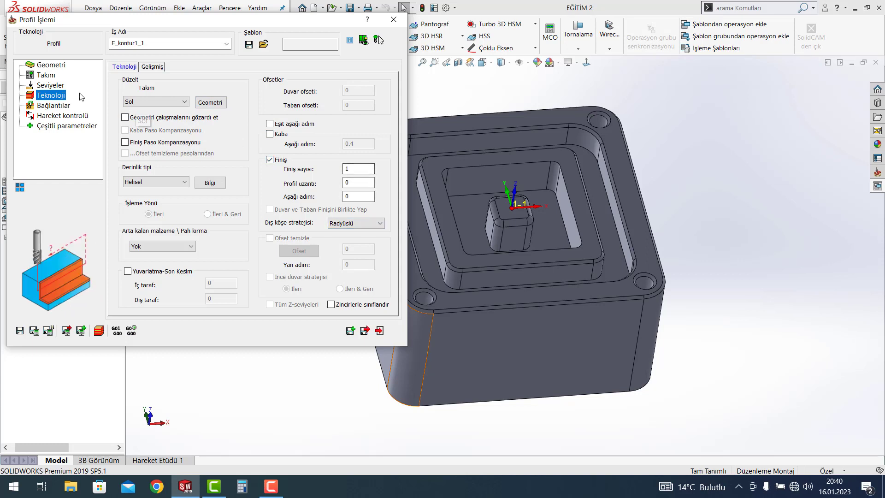
left_click(54, 106)
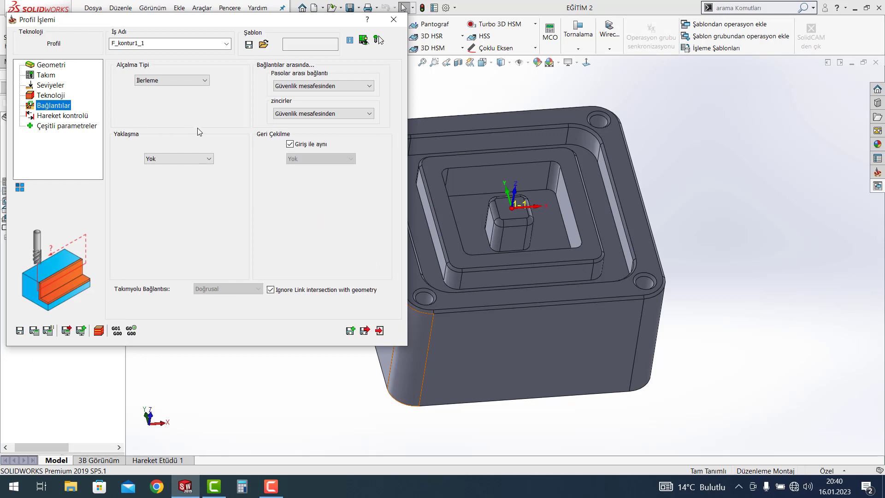
left_click(34, 331)
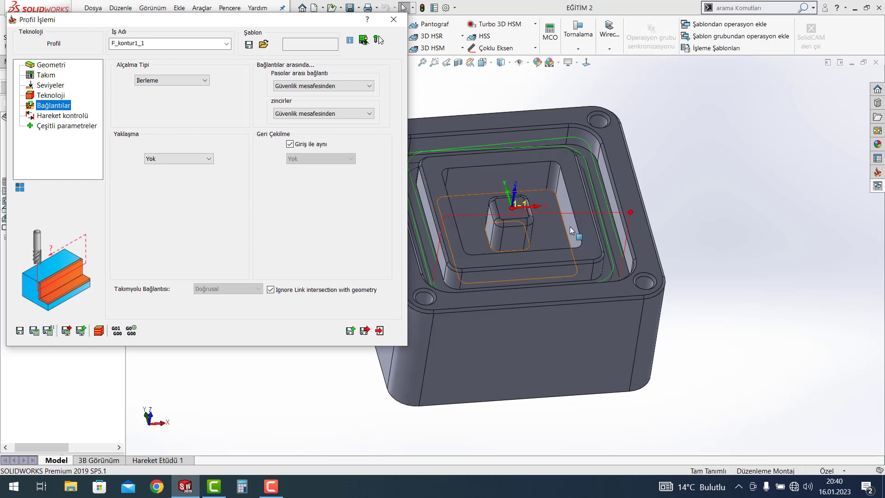
mouse_move(660, 169)
middle_mouse_down()
mouse_move(568, 202)
mouse_move(634, 175)
mouse_move(613, 193)
middle_mouse_up()
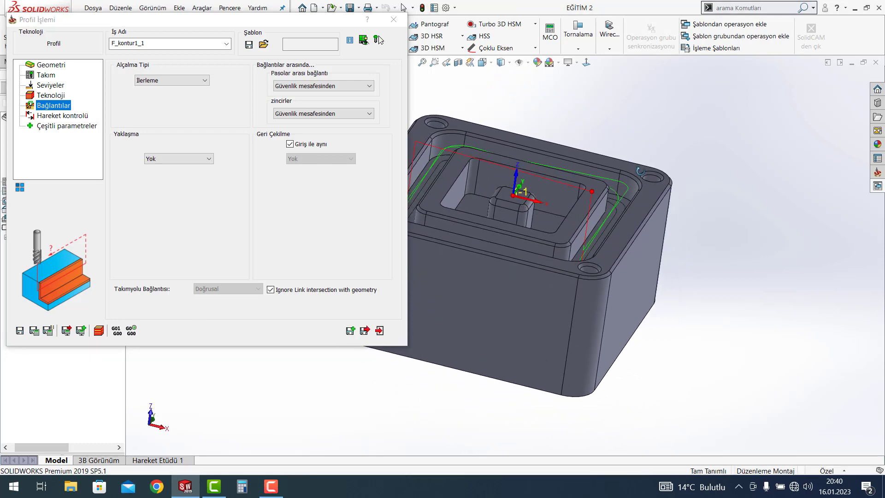
Set F_kontur1_1's depth type to Sabit and recalculate the toolpath
left_click(66, 96)
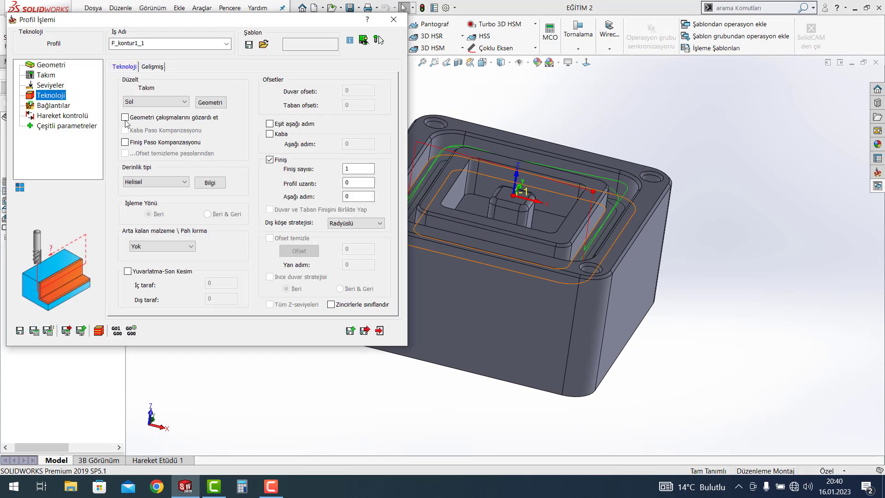
left_click(164, 182)
left_click(156, 190)
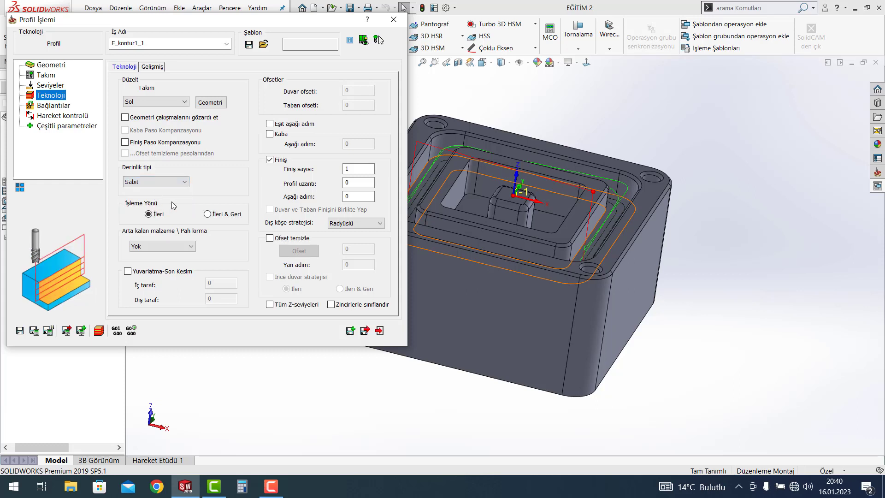
left_click(34, 331)
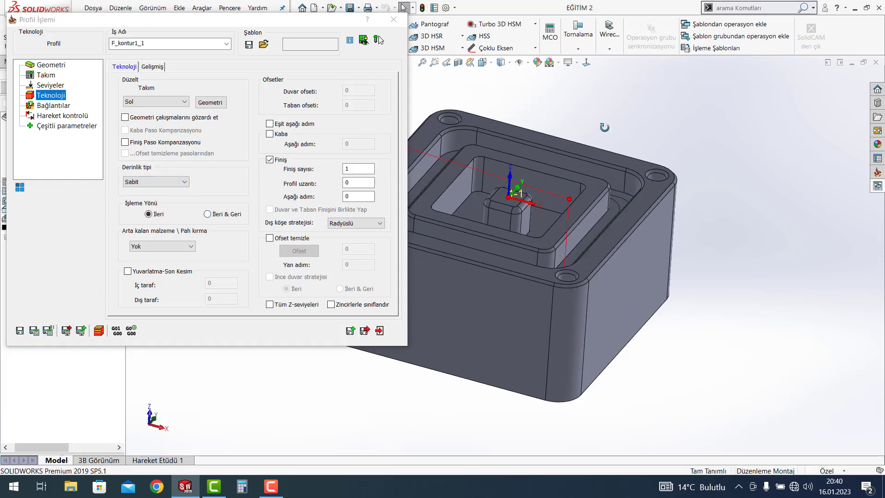
Inspect the pocket from above, then enable Finiş Paso Kompanzasyonu and move the dialog aside
mouse_move(618, 126)
middle_mouse_down()
mouse_move(591, 138)
mouse_move(582, 181)
middle_mouse_up()
scroll(581, 180, "up", 3)
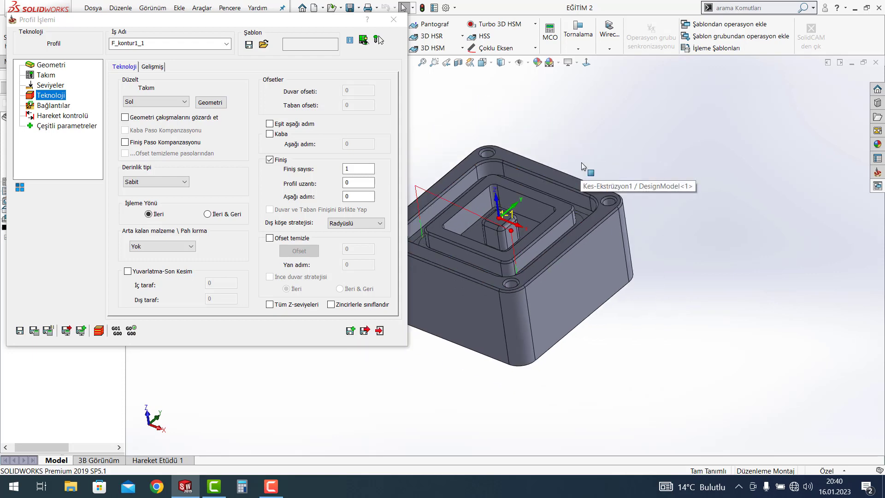
scroll(445, 224, "down", 2)
scroll(447, 224, "down", 2)
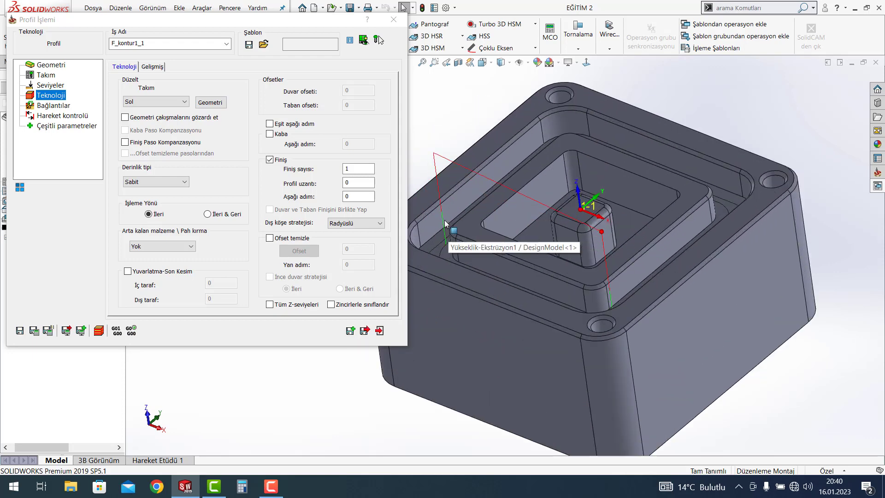
scroll(461, 224, "up", 1)
middle_click_drag(460, 223, 438, 178)
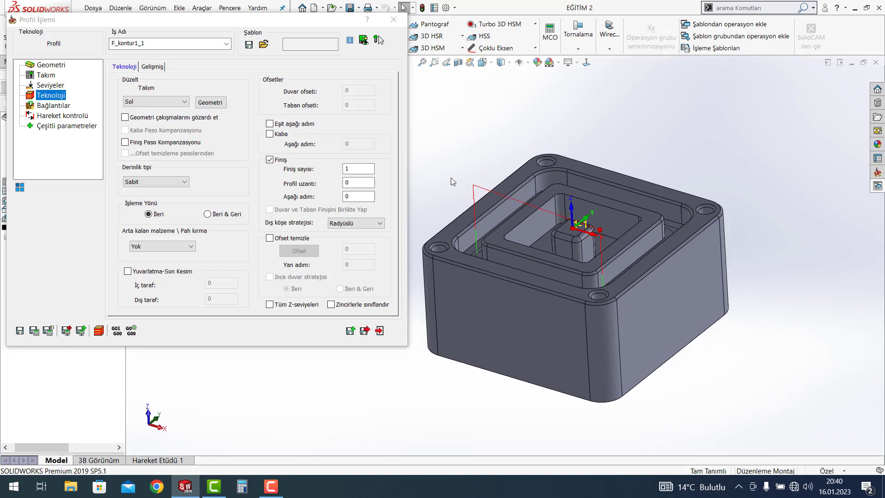
left_click(125, 143)
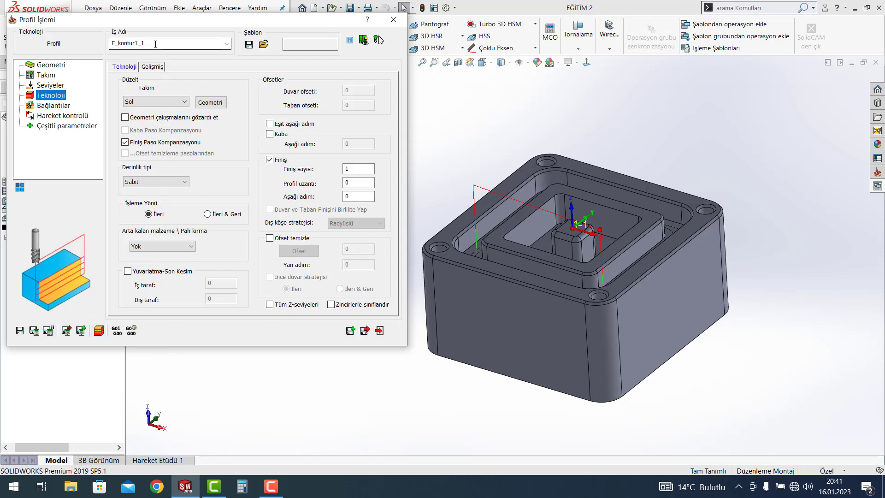
left_click_drag(167, 22, 310, 91)
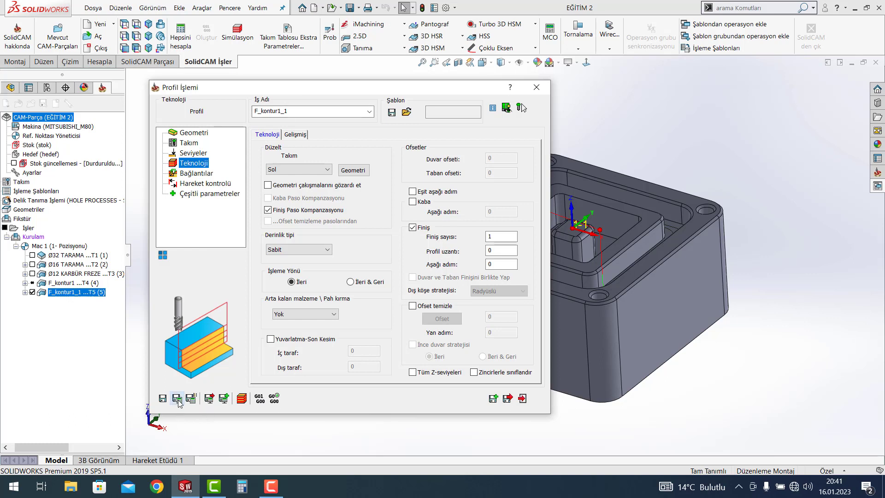
Open the F_kontur1 roughing operation from the tree and recalculate its toolpath
left_click(536, 88)
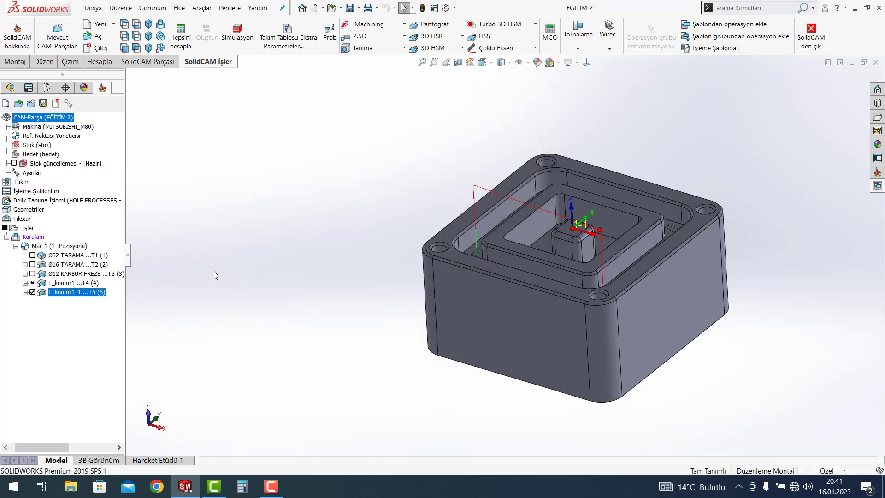
left_click(32, 292)
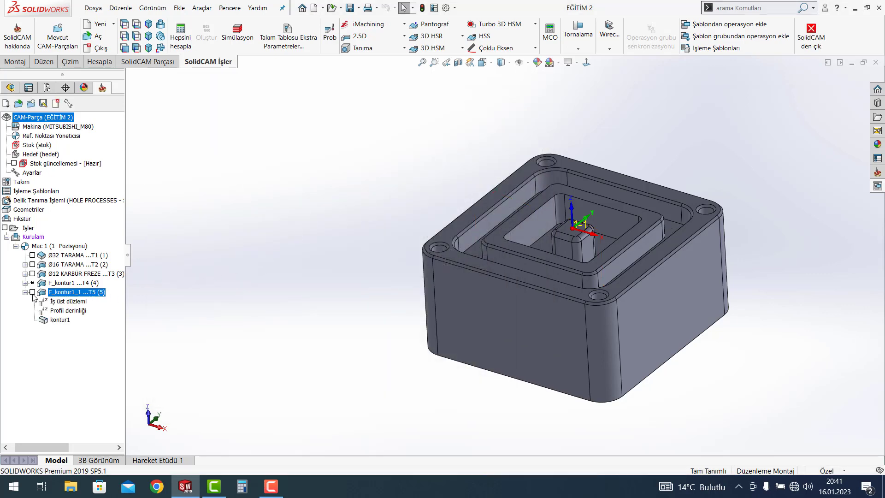
left_click(25, 292)
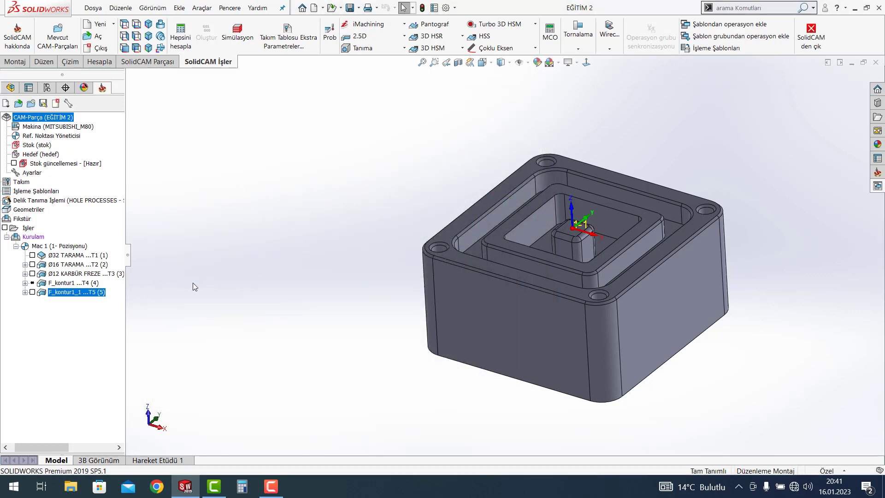
left_click(49, 283)
left_click(25, 283)
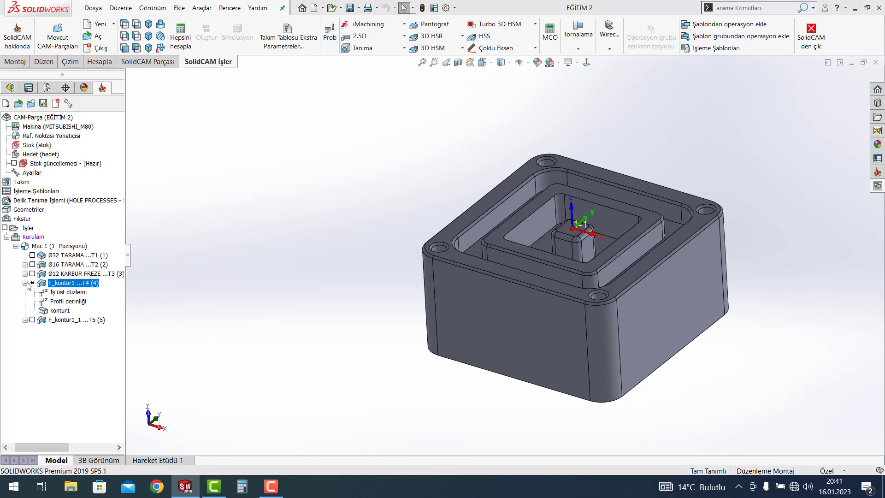
left_click(26, 283)
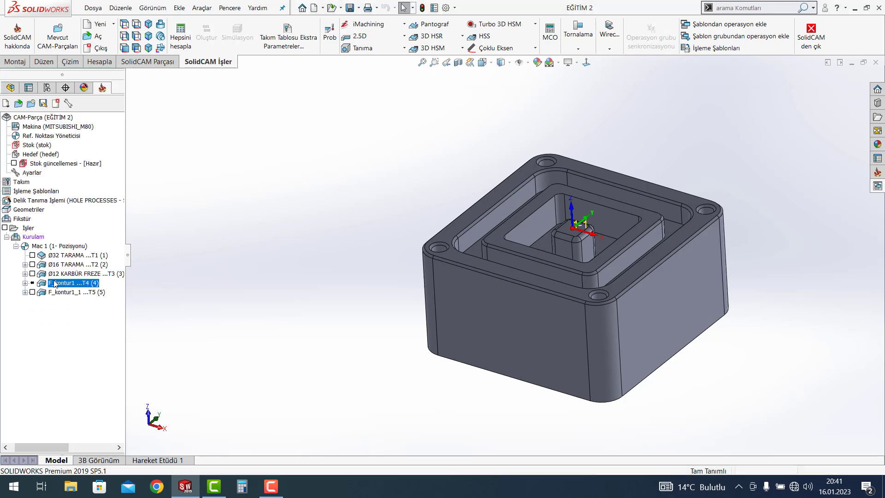
double_click(59, 283)
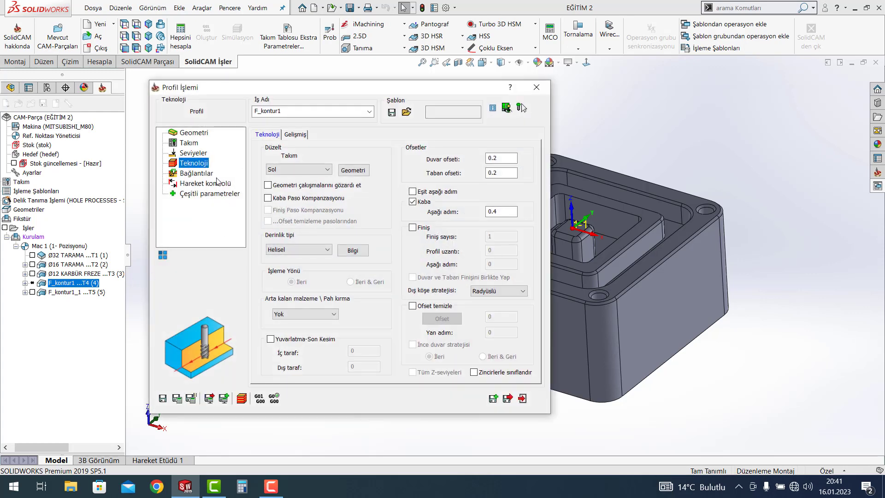
left_click(177, 399)
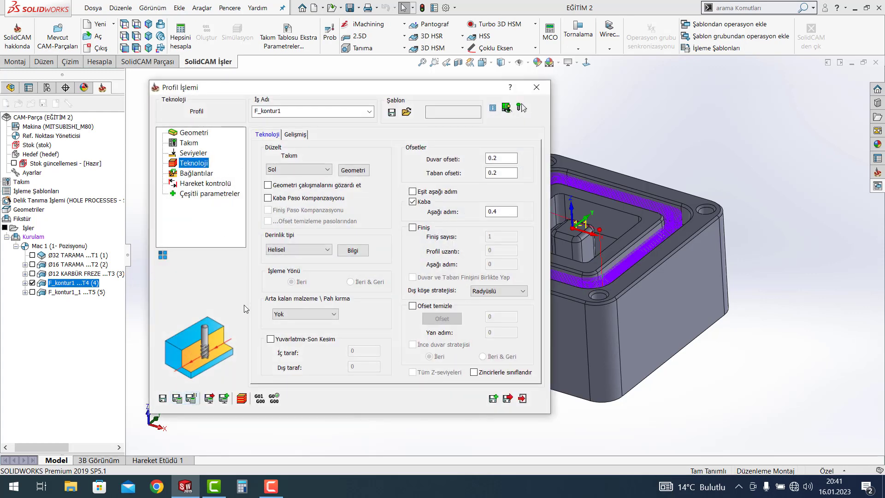
Rename the roughing operation to 'Ø8 KARBÜR FREZE', then save and close it
double_click(299, 111)
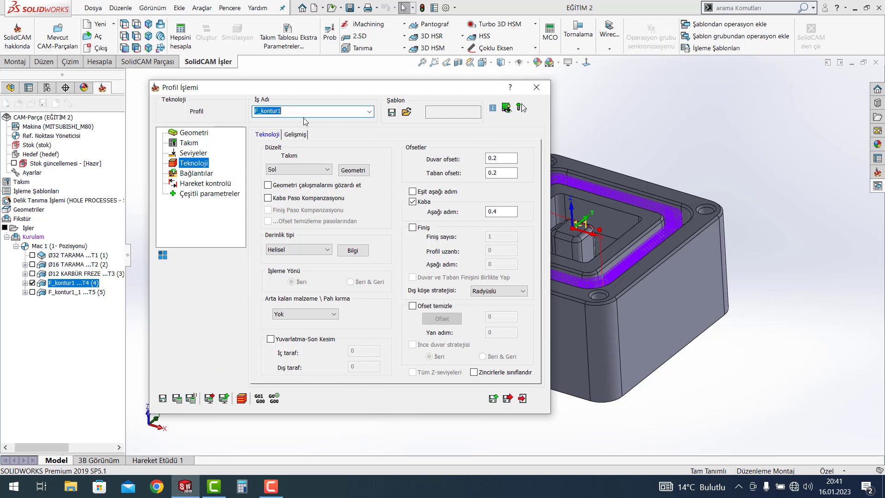
type("Ø8 KARBÜR FREZE")
left_click(178, 399)
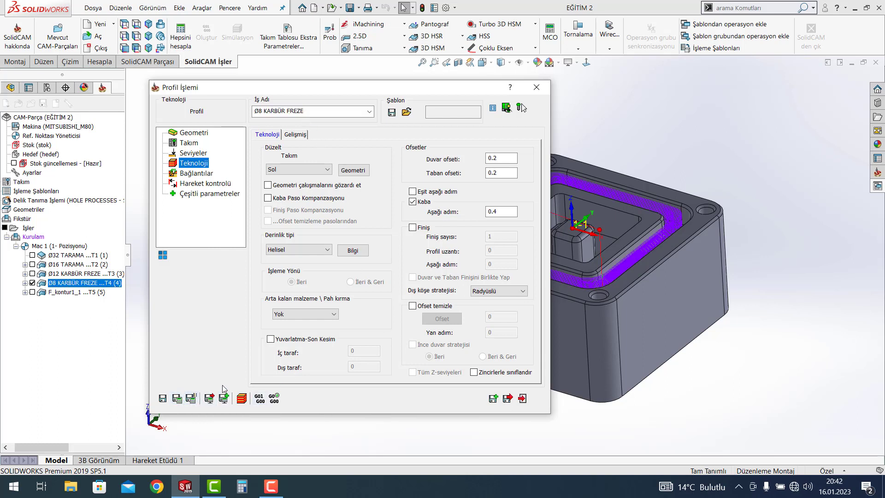
left_click(536, 87)
left_click(74, 294)
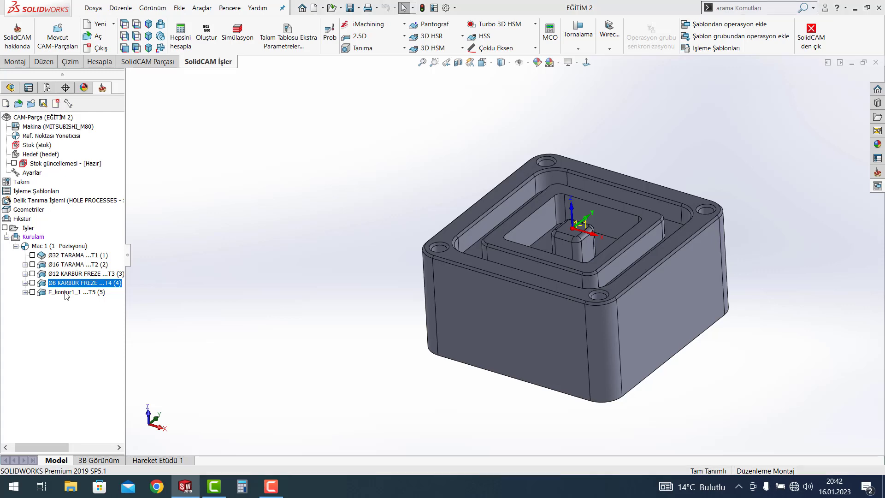
Rename F_kontur1_1 to 'Ø8 KARBÜR FREZE FİNİŞ', save and calculate it, and close its settings
double_click(63, 293)
double_click(291, 114)
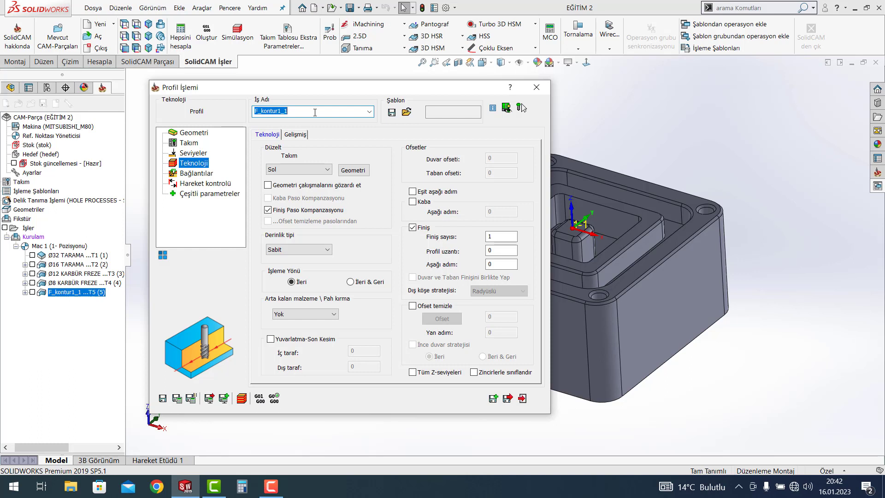
type("Ø8 KARBÜR FREZE FİNİŞ")
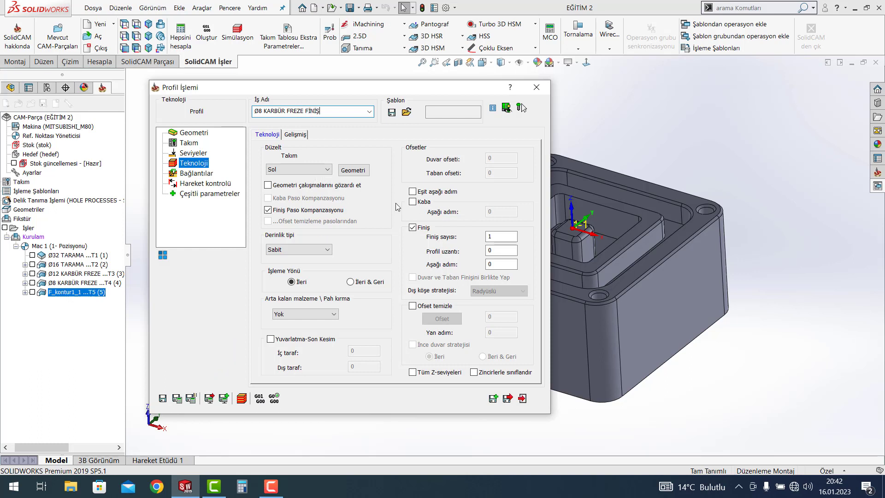
left_click(177, 399)
left_click(536, 87)
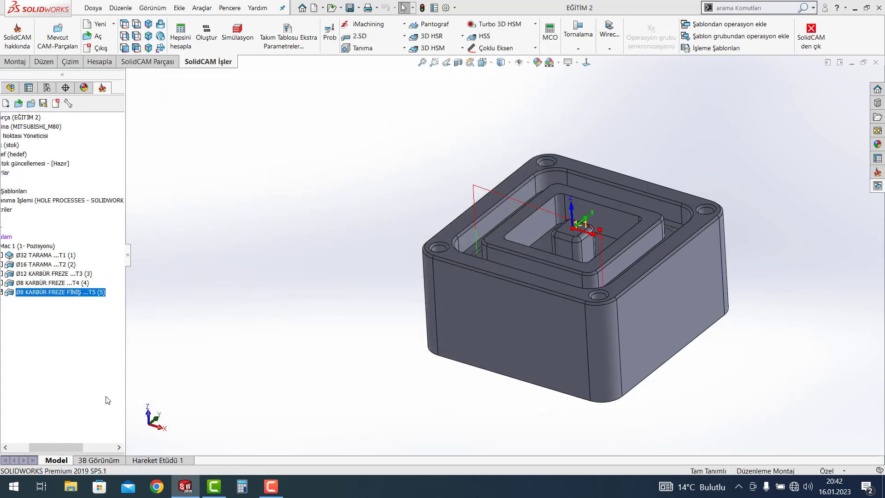
left_click_drag(79, 447, 39, 447)
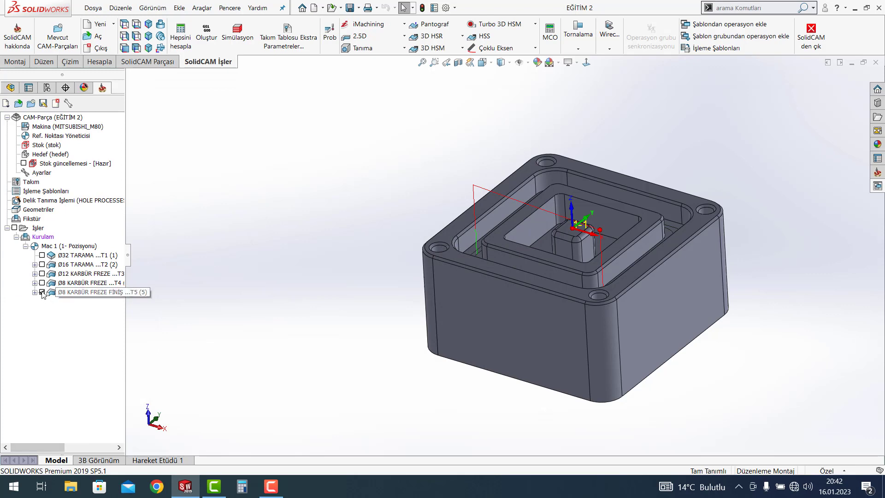
left_click(42, 294)
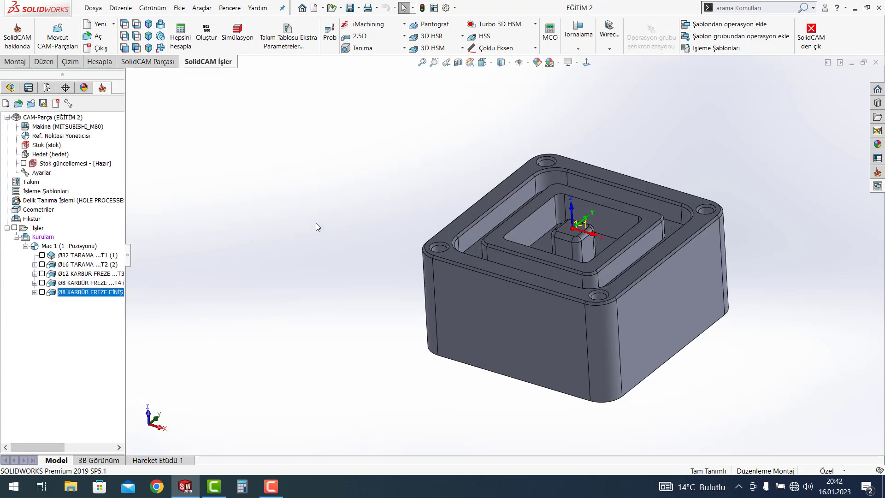
mouse_move(644, 140)
middle_mouse_down()
mouse_move(604, 186)
mouse_move(490, 225)
mouse_move(512, 209)
middle_mouse_up()
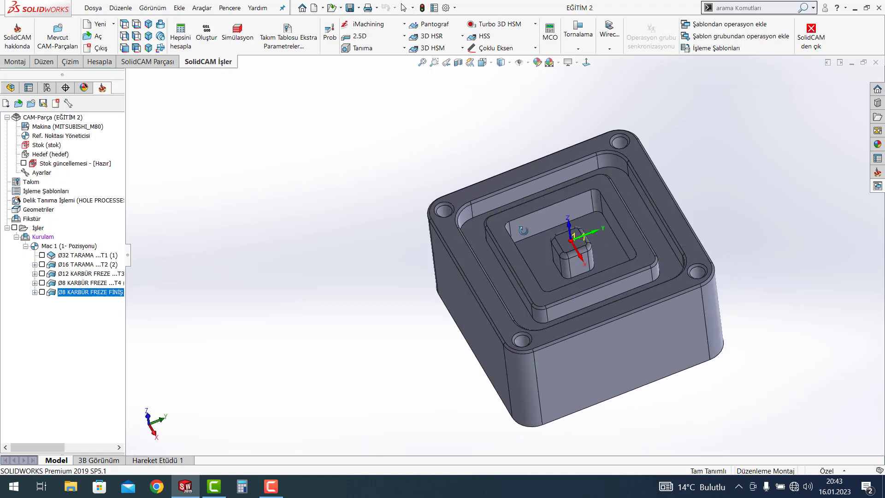
left_click(370, 37)
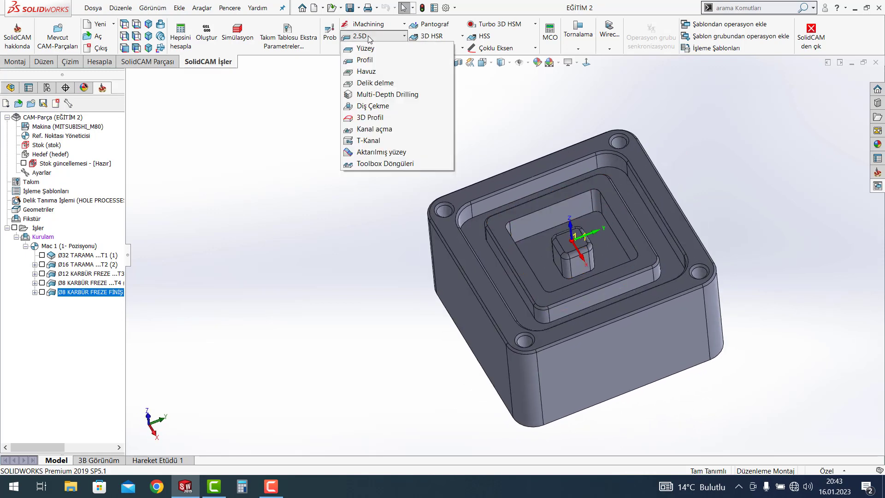
left_click(372, 60)
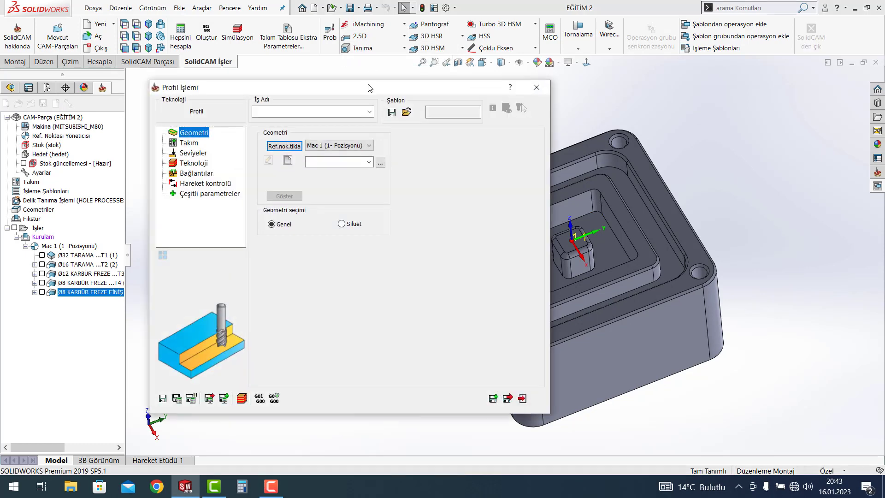
left_click_drag(370, 87, 254, 78)
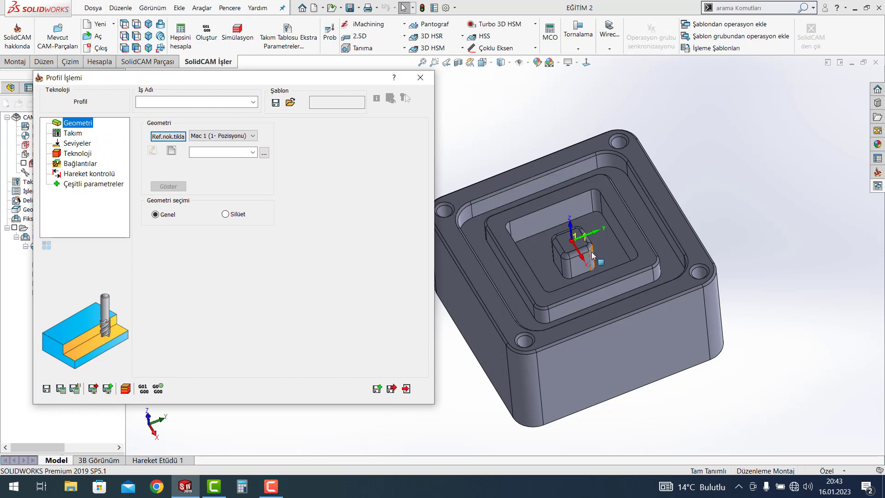
left_click(416, 76)
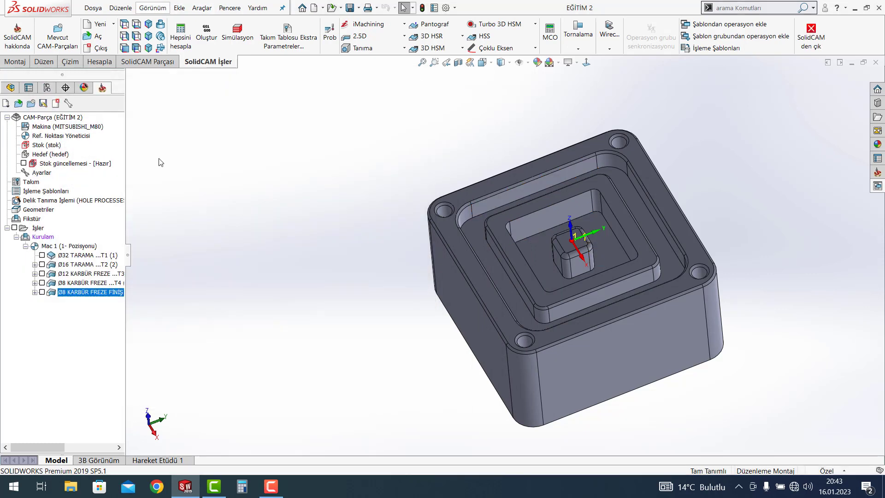
Orbit the part and select a pocket side wall and the central island's side face
middle_click_drag(321, 201, 554, 286)
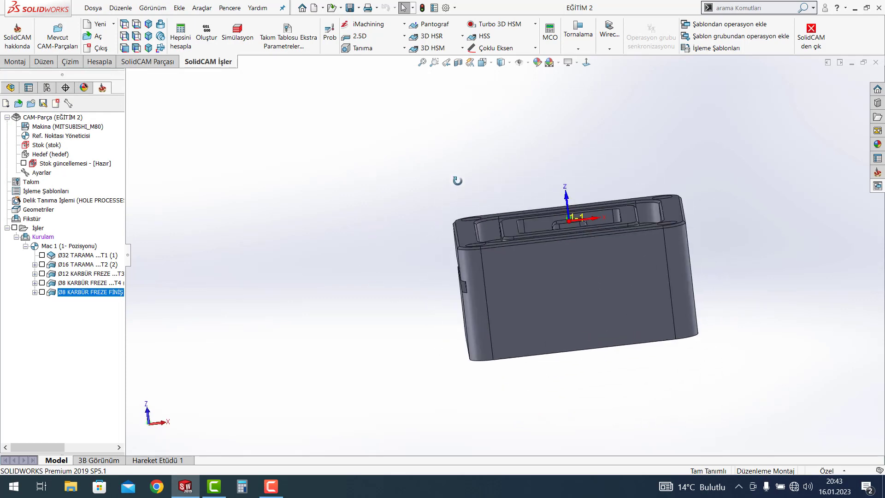
scroll(596, 272, "down", 5)
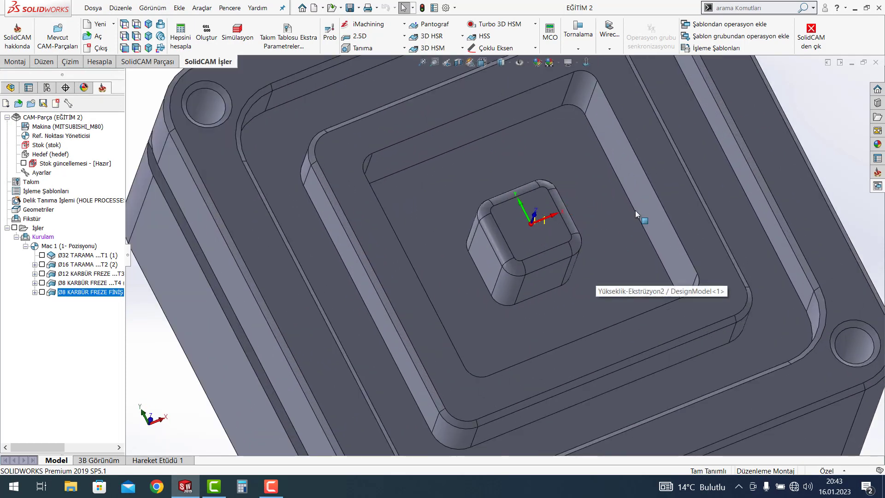
left_click(642, 194)
middle_click_drag(613, 227, 545, 250)
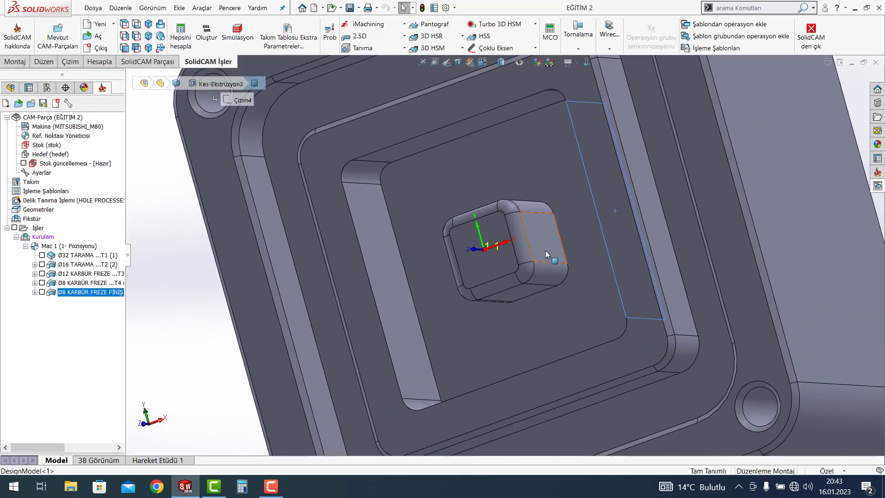
left_click(545, 244)
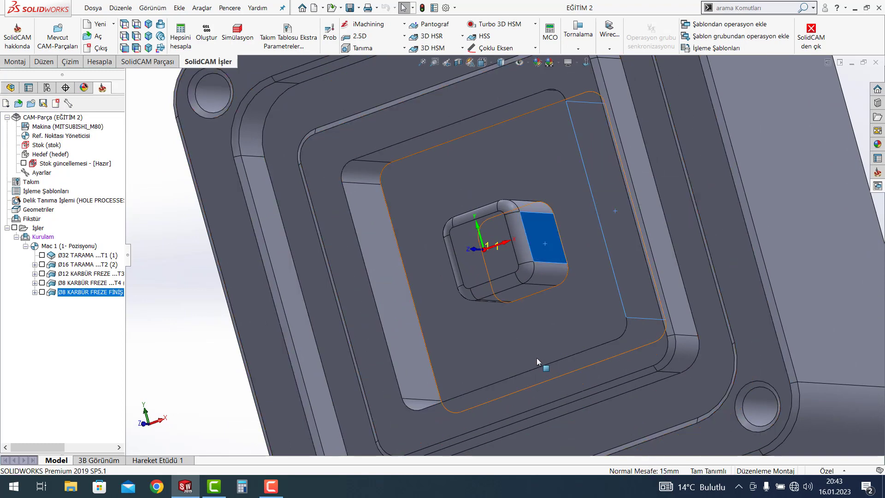
Select the island's top corner edge to confirm its 3 mm fillet radius, then start the Ölçüm measure tool
scroll(536, 358, "up", 5)
middle_click_drag(513, 339, 571, 272)
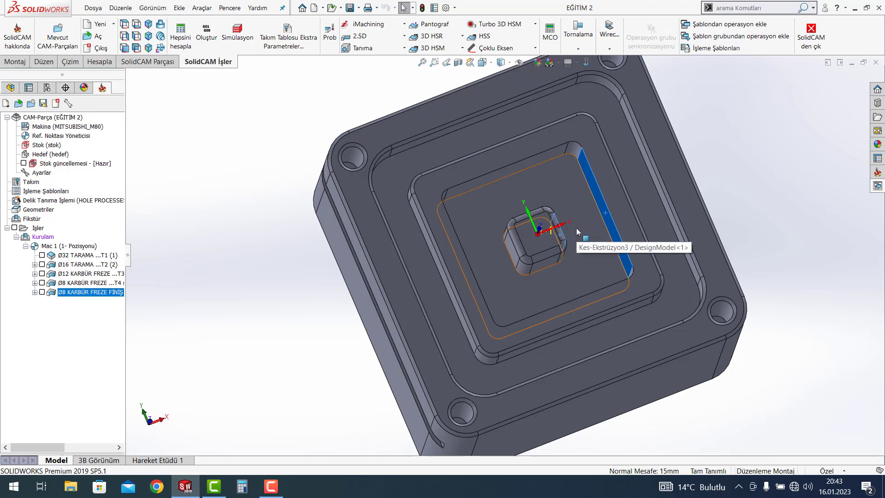
middle_click_drag(584, 222, 571, 258)
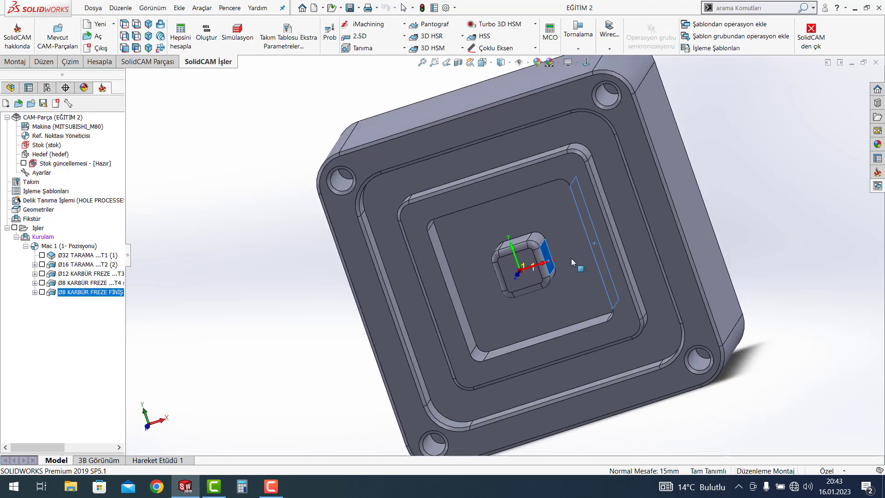
scroll(542, 236, "down", 5)
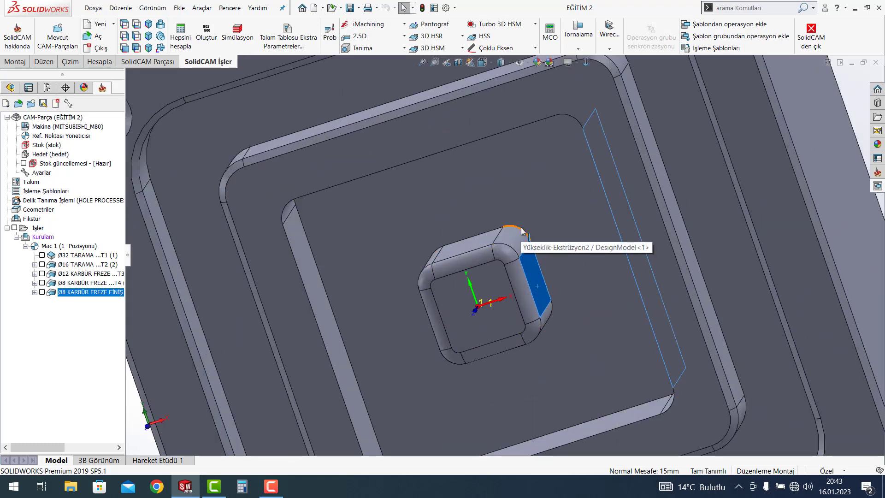
left_click(521, 228)
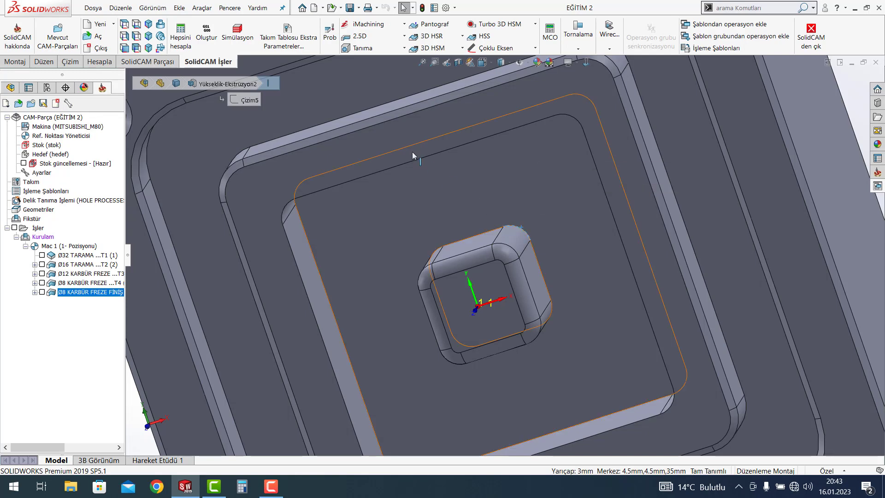
left_click(101, 62)
left_click(157, 33)
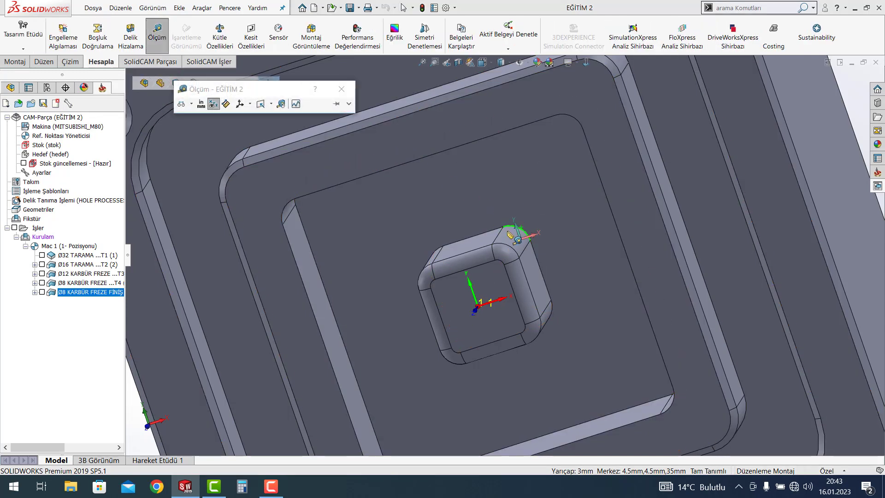
Measure island corner to pocket corner: 15 mm dX and dY, 21.21 mm apart
scroll(543, 232, "up", 3)
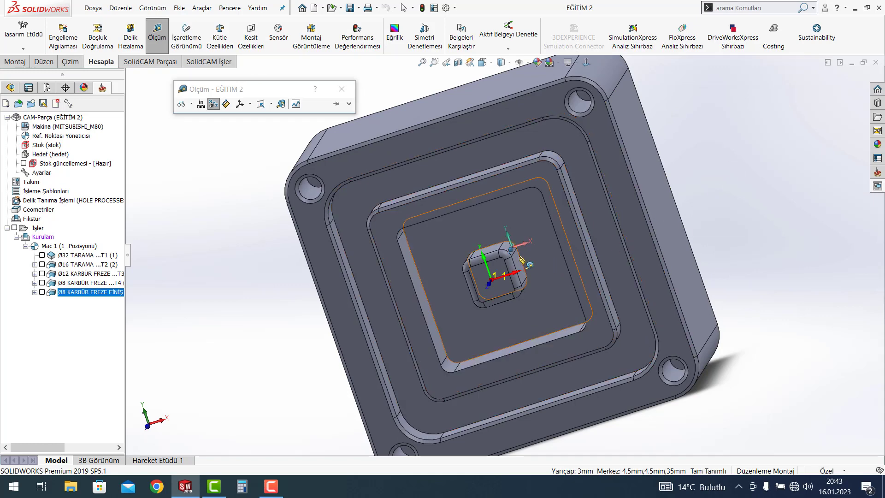
scroll(509, 233, "down", 5)
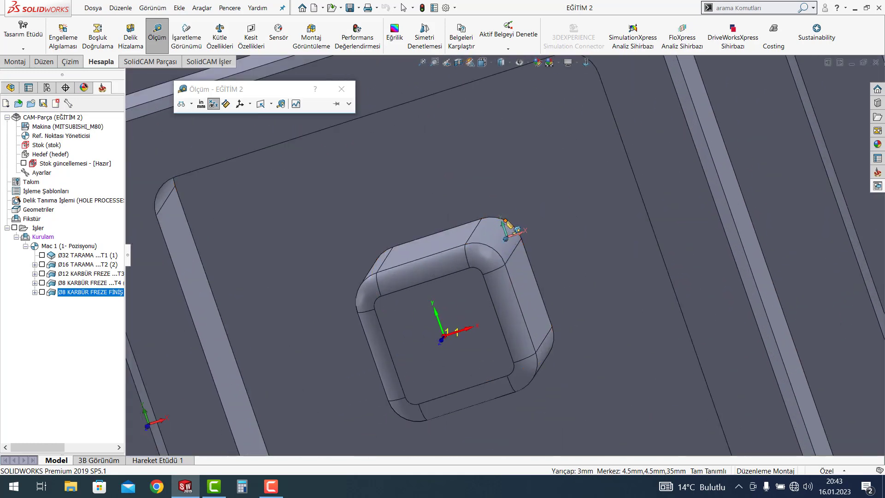
scroll(508, 226, "up", 1)
left_click(507, 223)
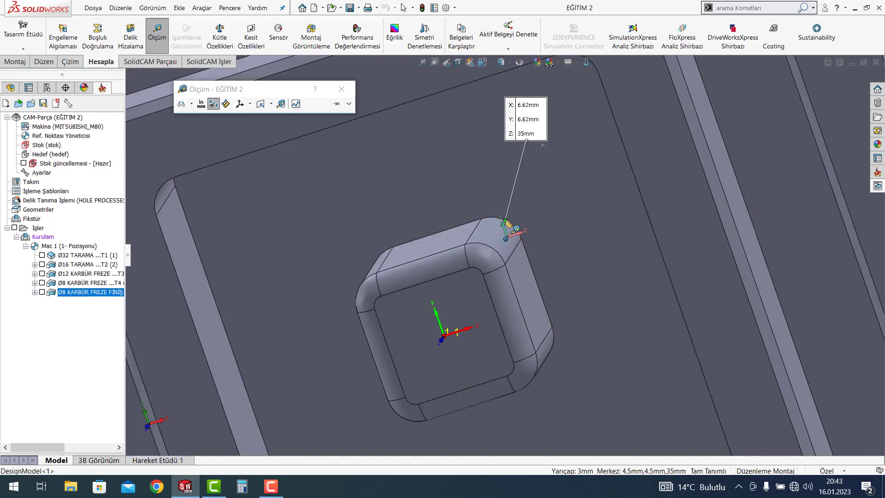
scroll(543, 257, "up", 1)
scroll(544, 257, "up", 2)
scroll(544, 240, "up", 2)
scroll(555, 184, "down", 1)
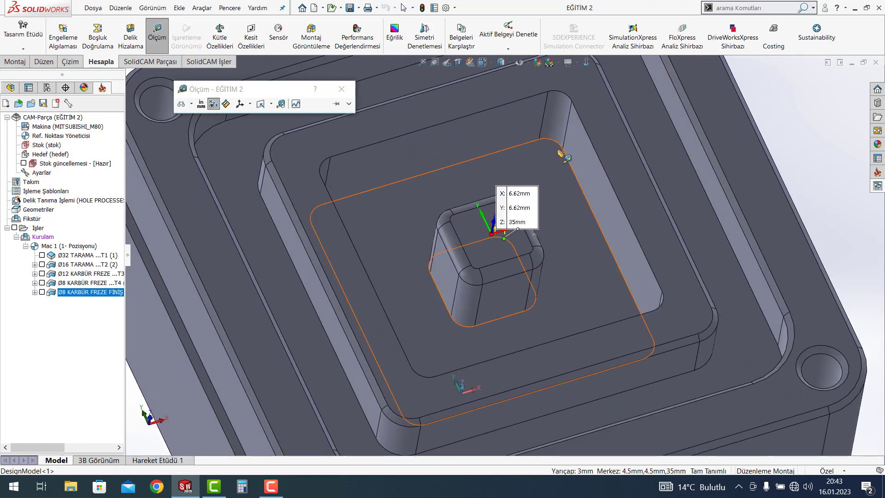
left_click(555, 146)
Close the measurement and rotate the part toward a front view
scroll(540, 203, "down", 1)
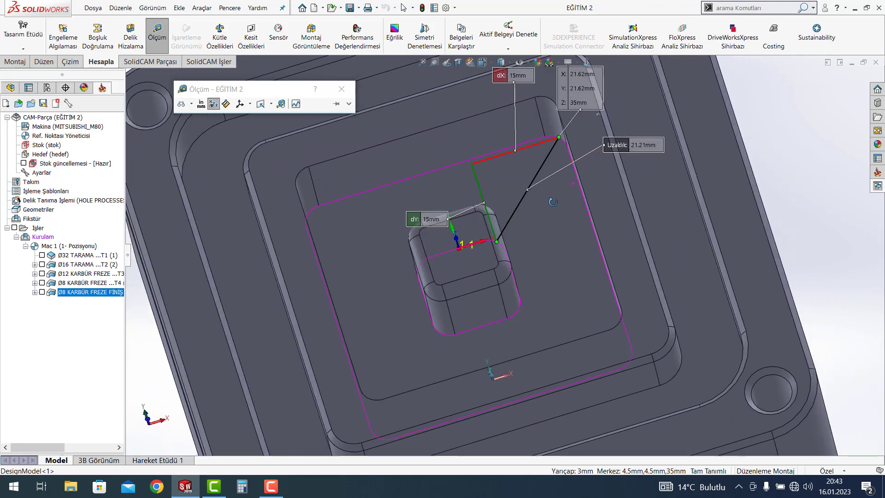
scroll(540, 206, "down", 1)
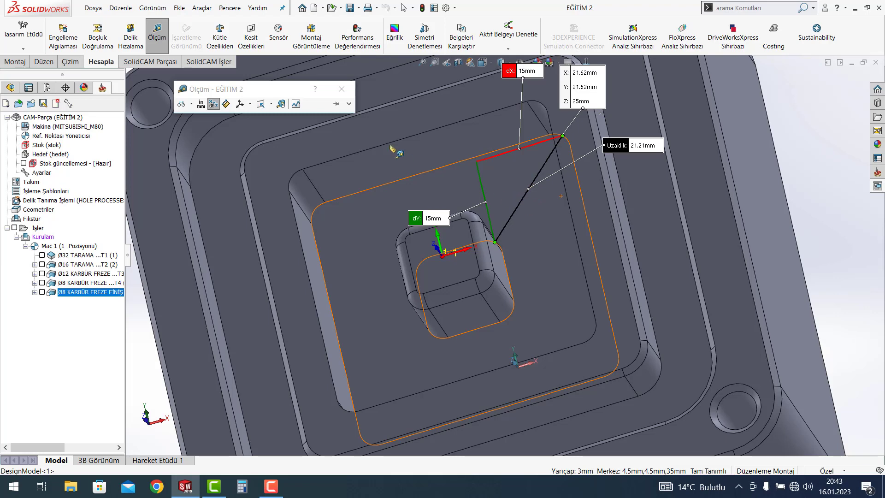
left_click(348, 95)
scroll(543, 223, "up", 5)
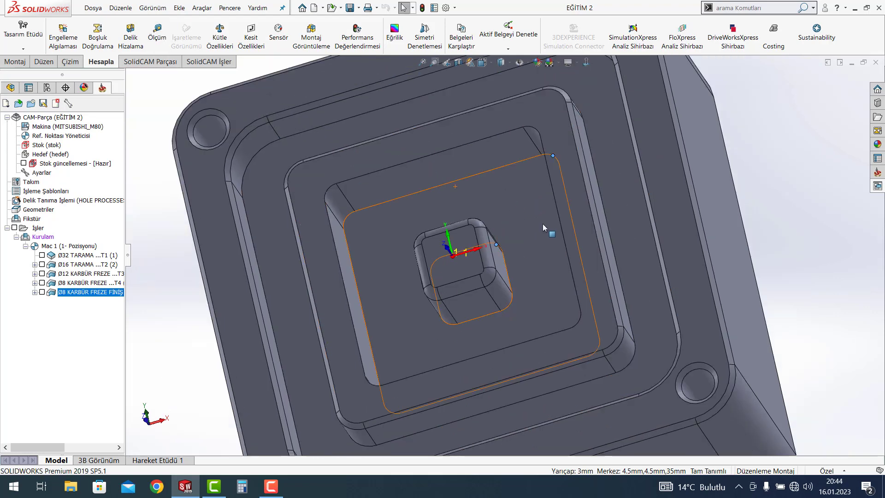
mouse_move(544, 226)
middle_mouse_down()
mouse_move(530, 278)
mouse_move(516, 249)
middle_mouse_up()
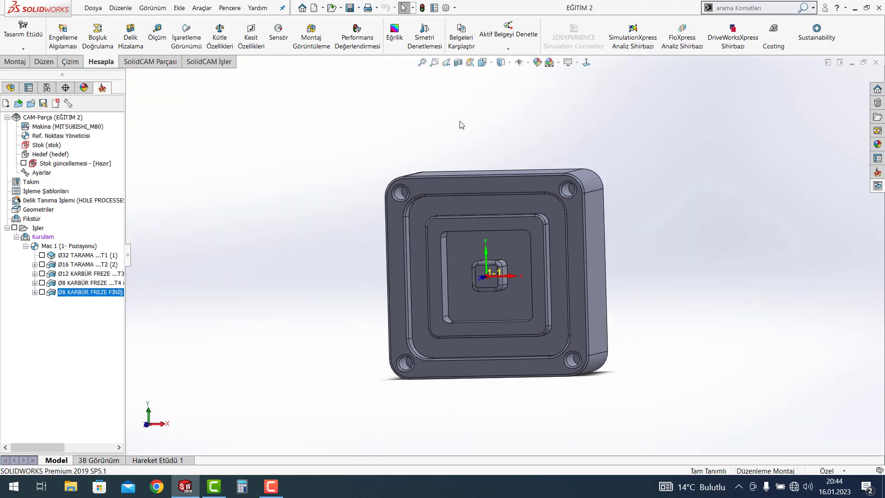
Snap to the front view, orbit to a tilted view, and briefly select the inner pocket floor
left_click(586, 62)
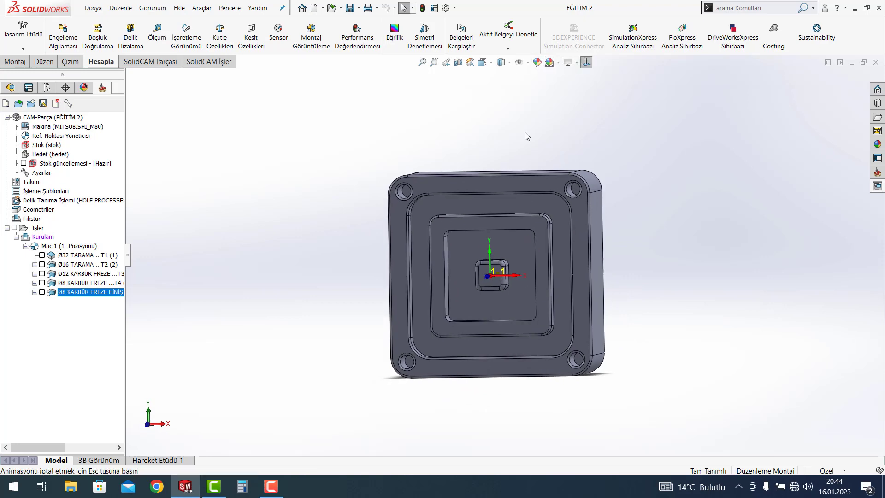
scroll(517, 294, "down", 2)
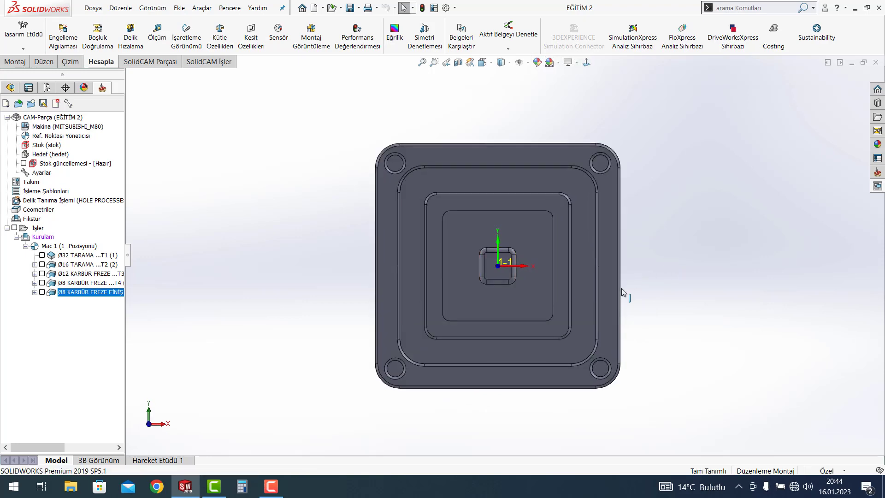
mouse_move(622, 291)
middle_mouse_down()
mouse_move(628, 148)
mouse_move(638, 197)
mouse_move(584, 236)
middle_mouse_up()
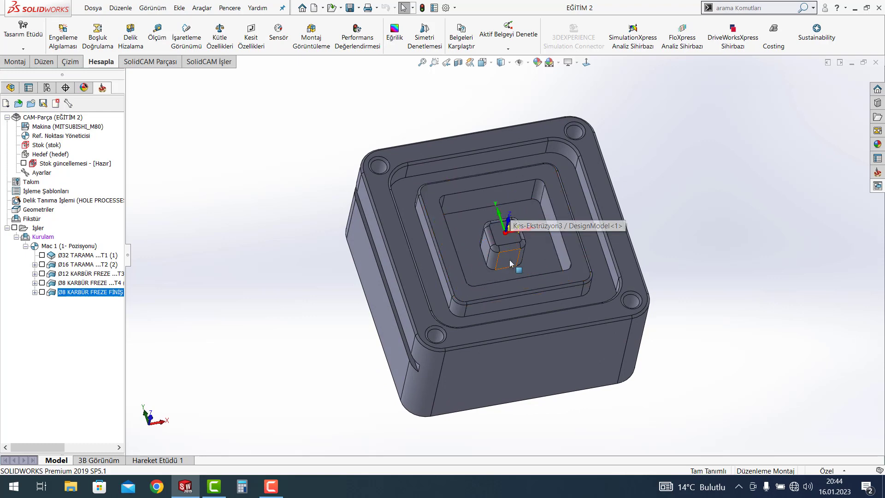
scroll(490, 275, "down", 2)
middle_click_drag(490, 276, 523, 272)
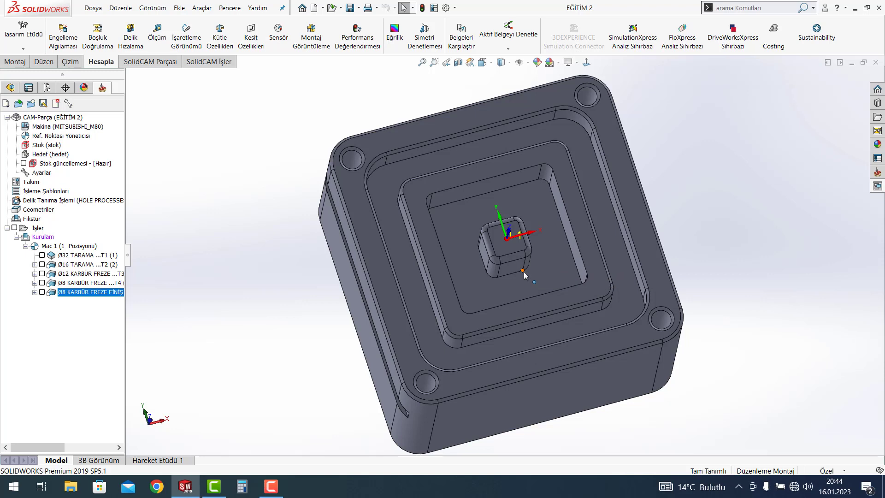
left_click(528, 289)
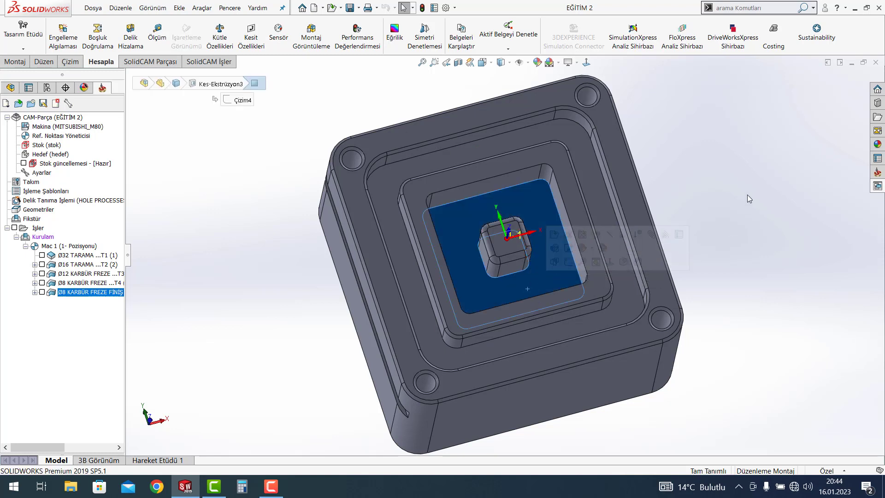
left_click(766, 130)
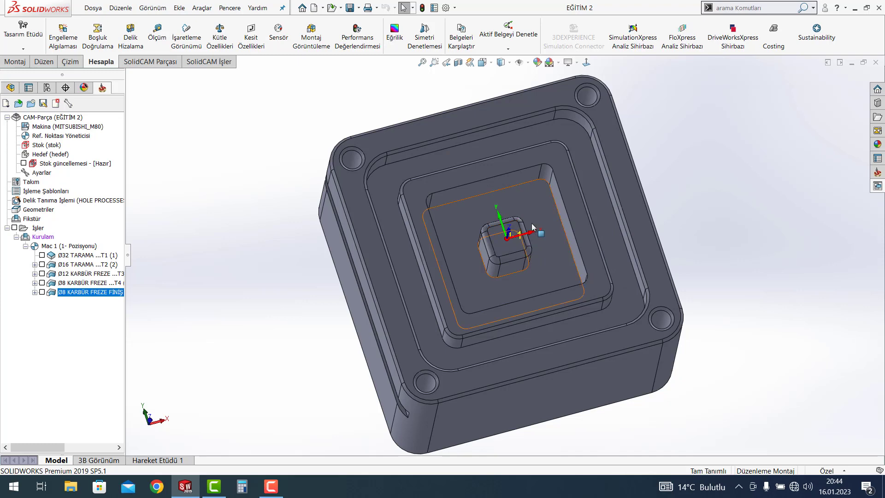
Orbit to a top-down view, then show the SolidCAM İşler 2.5D operation types (Yüzey, Profil, Havuz)
mouse_move(526, 249)
middle_mouse_down()
mouse_move(517, 219)
mouse_move(531, 196)
middle_mouse_up()
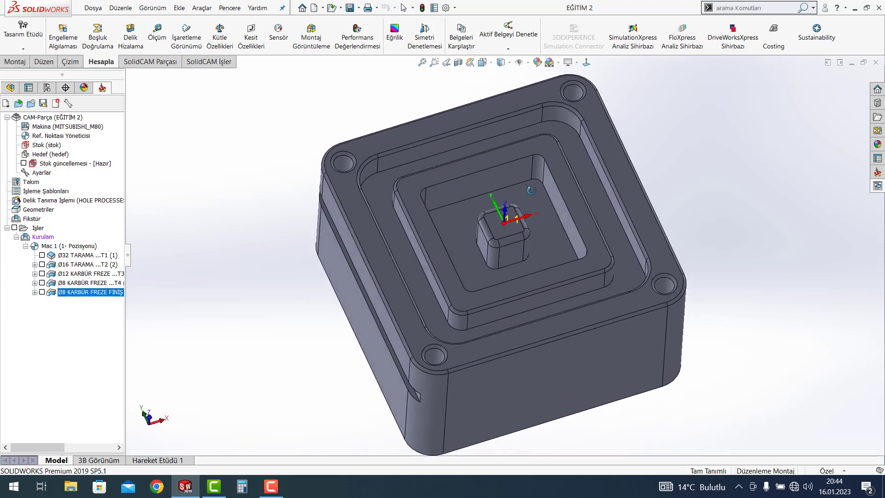
middle_click_drag(518, 189, 516, 245)
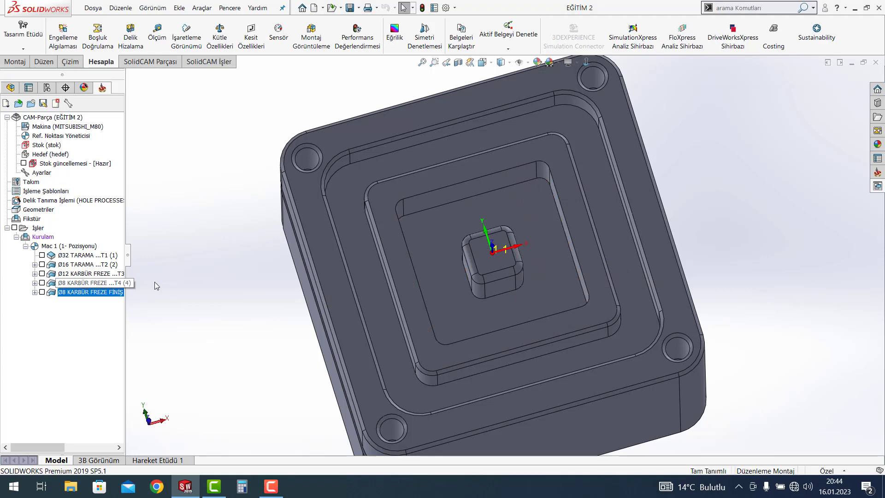
scroll(487, 279, "up", 3)
scroll(488, 279, "down", 2)
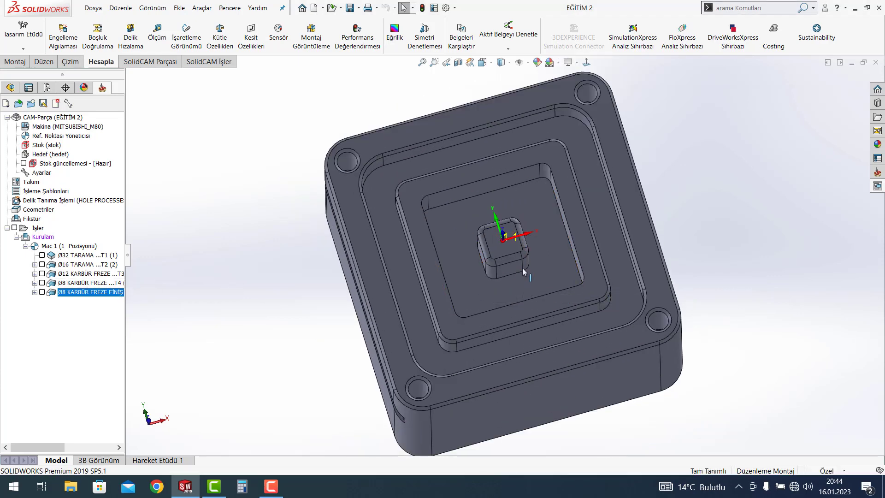
left_click(205, 62)
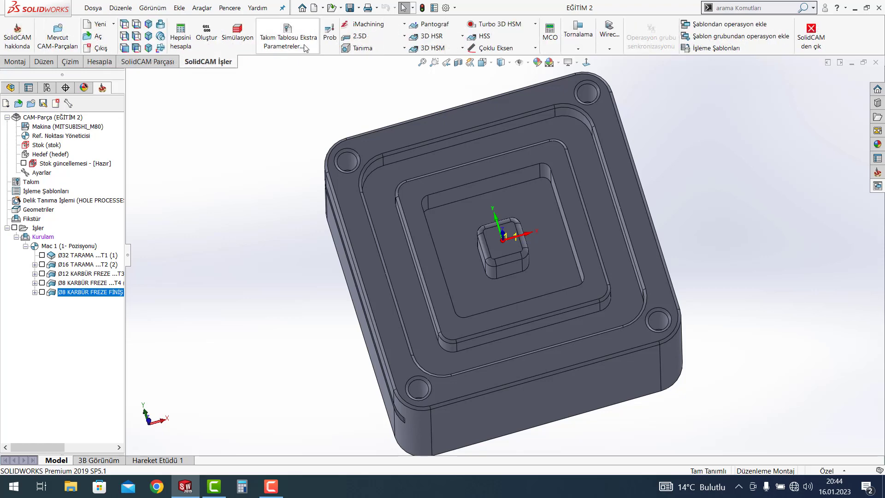
left_click(369, 36)
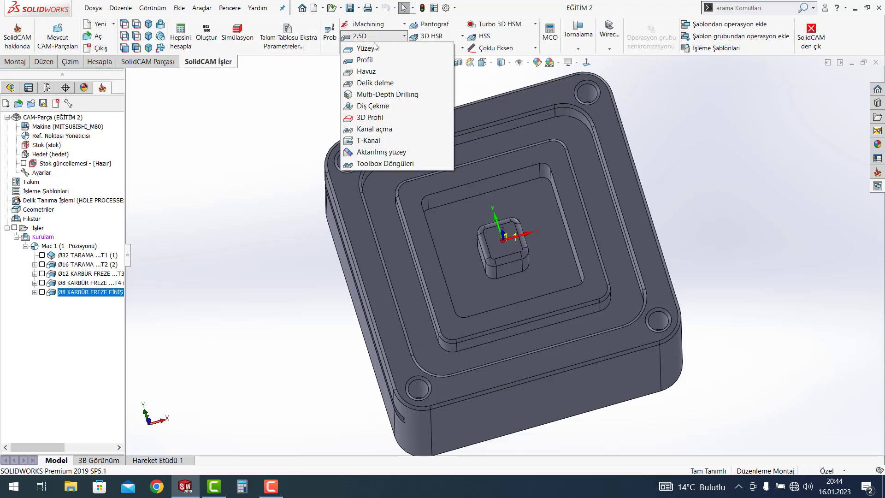